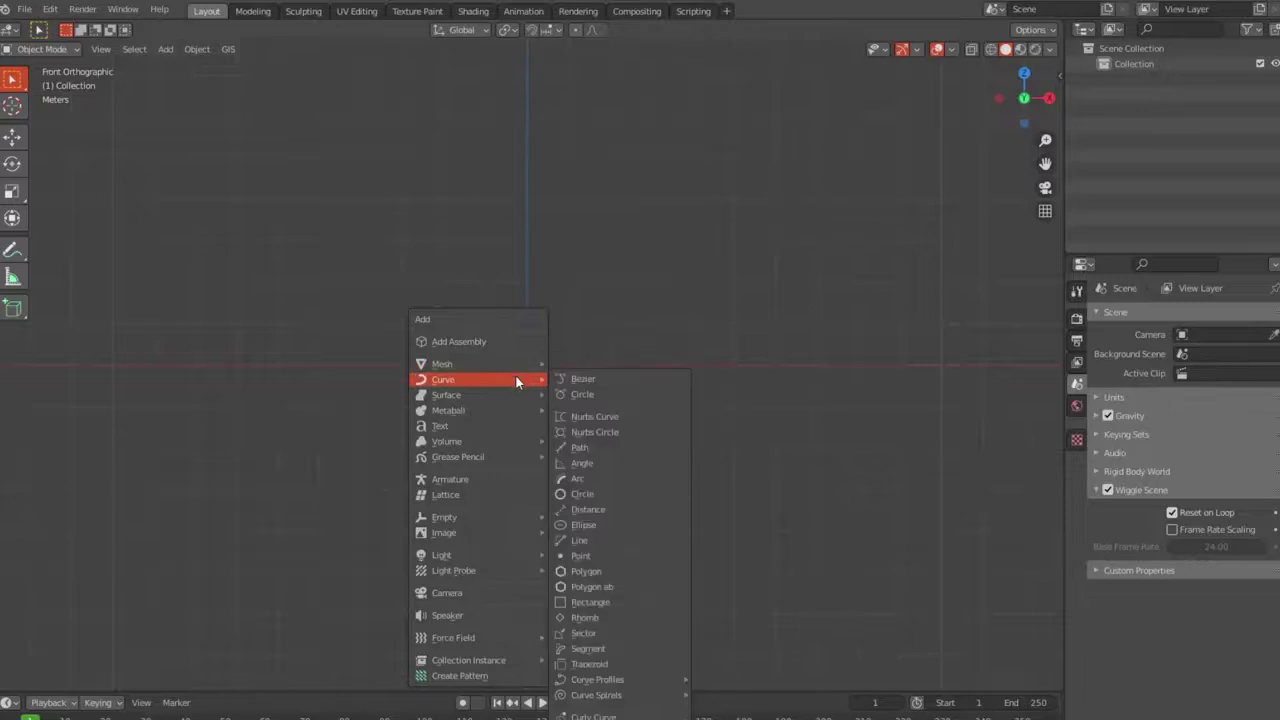
# Add a NURBS path and rotate it 90° so it stands upright.
pyautogui.click(619, 446)
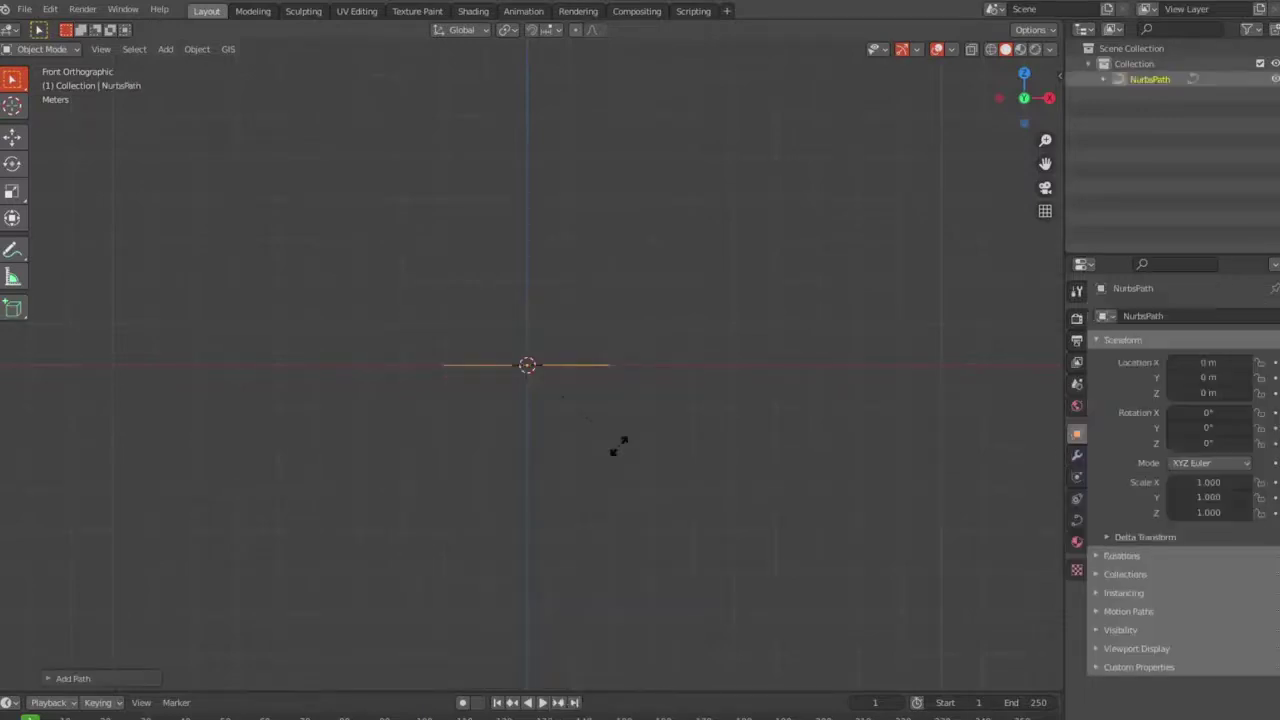
pyautogui.press('r')
pyautogui.press('Return')
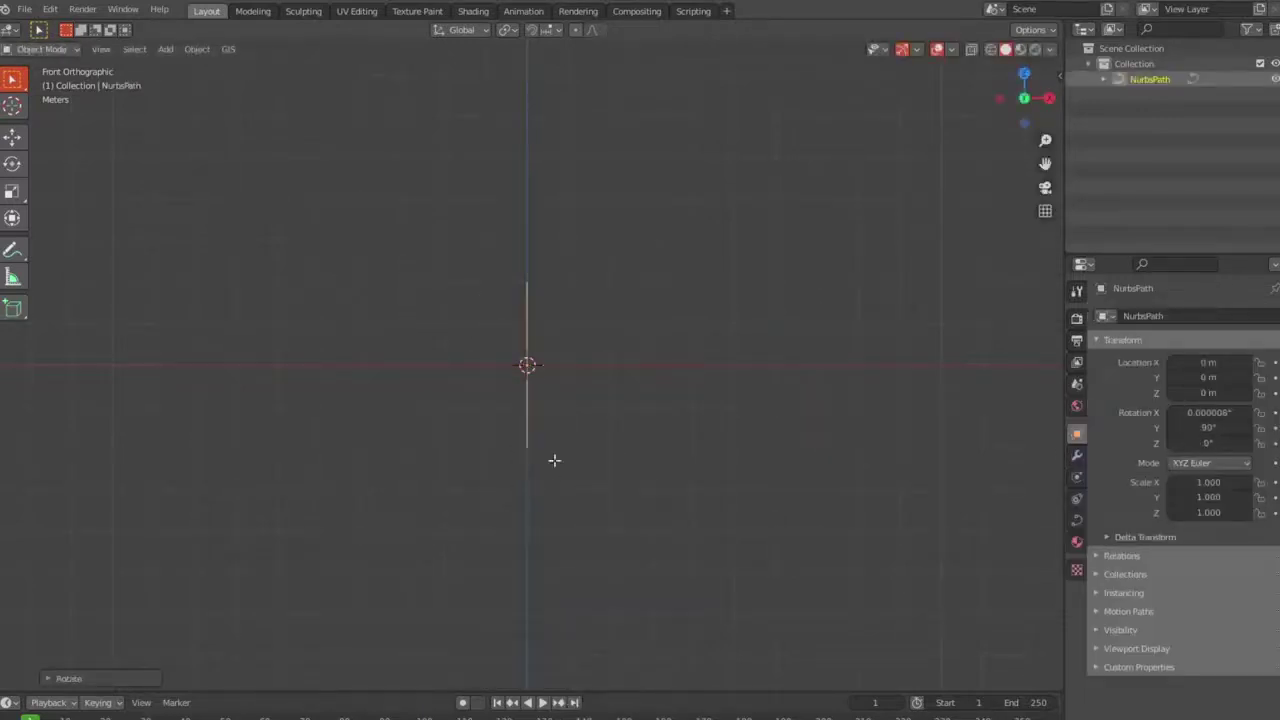
# In Edit Mode, move the path's control points right and down into a wave.
pyautogui.press('Tab')
pyautogui.press('g')
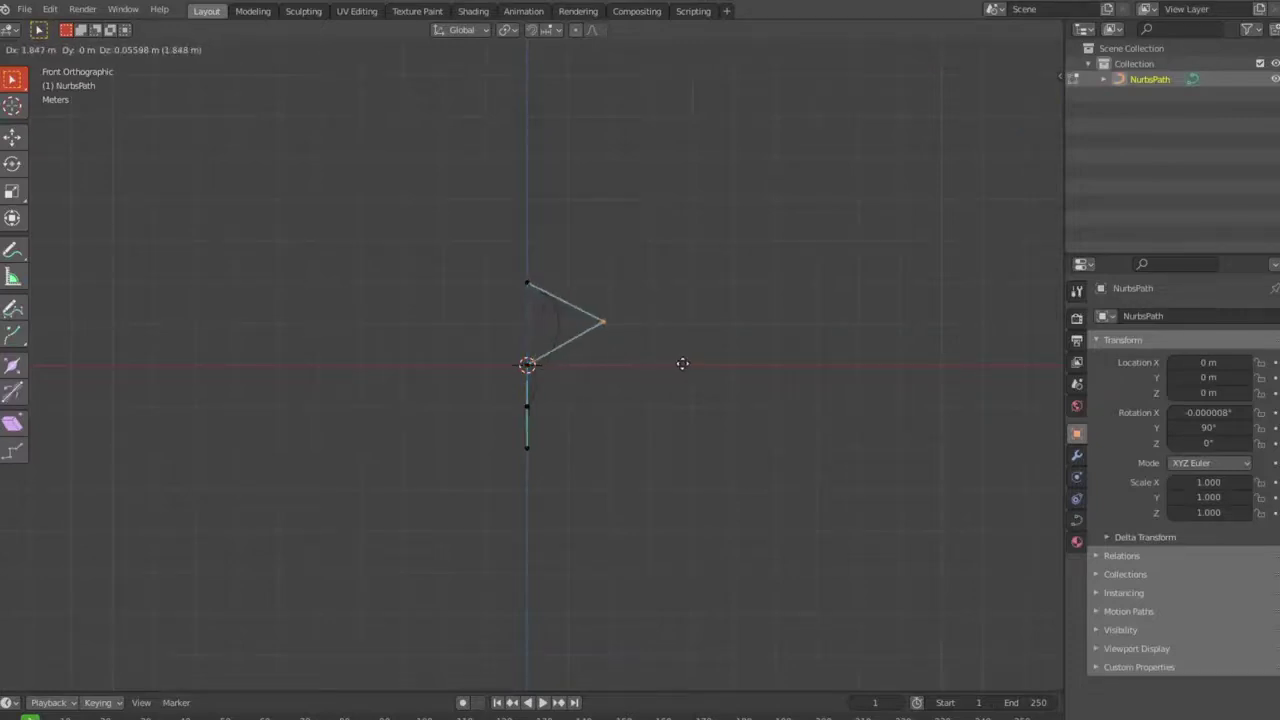
pyautogui.click(693, 363)
pyautogui.click(527, 406)
pyautogui.press('g')
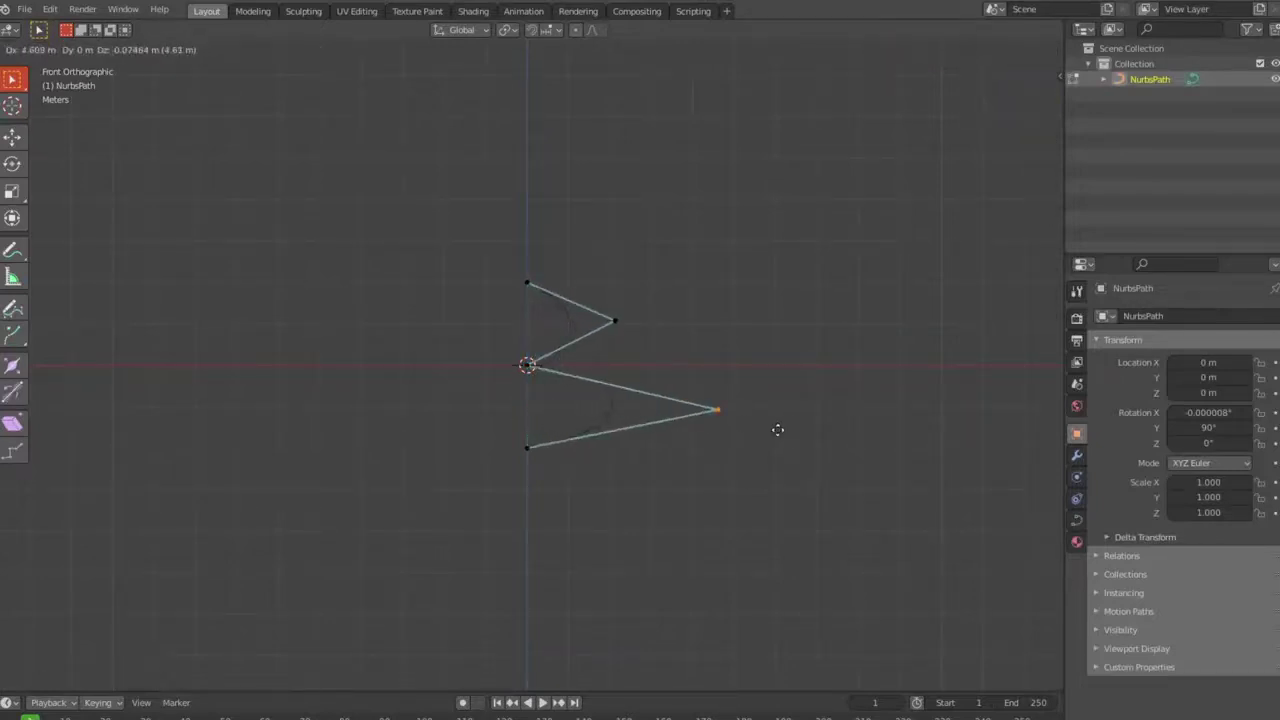
pyautogui.press('Escape')
pyautogui.click(614, 320)
pyautogui.press('g')
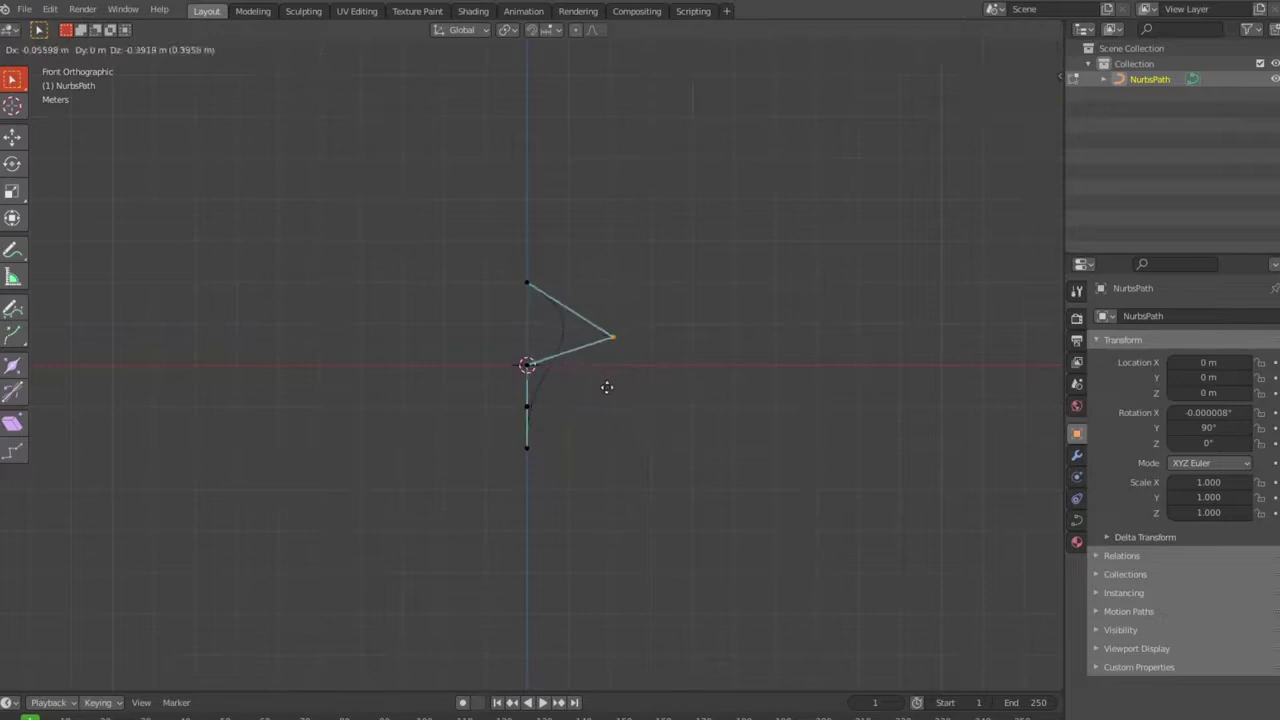
pyautogui.click(599, 382)
pyautogui.click(527, 406)
pyautogui.press('g')
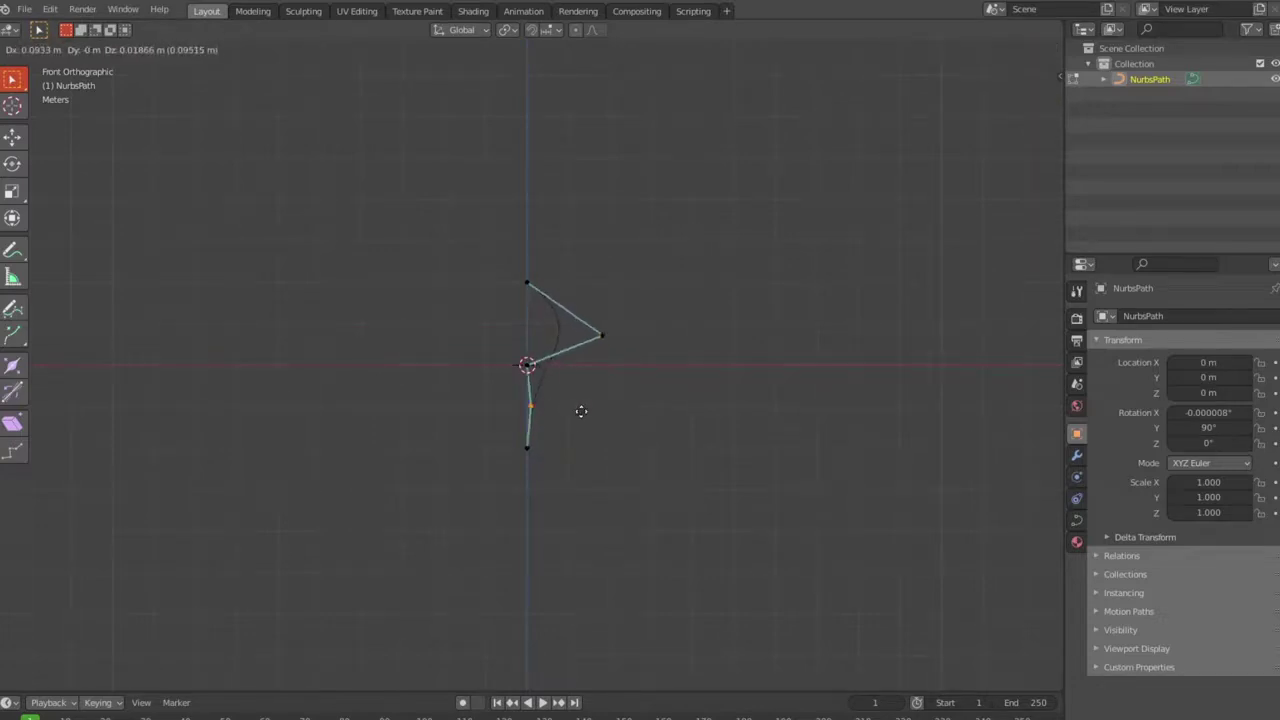
pyautogui.press('Escape')
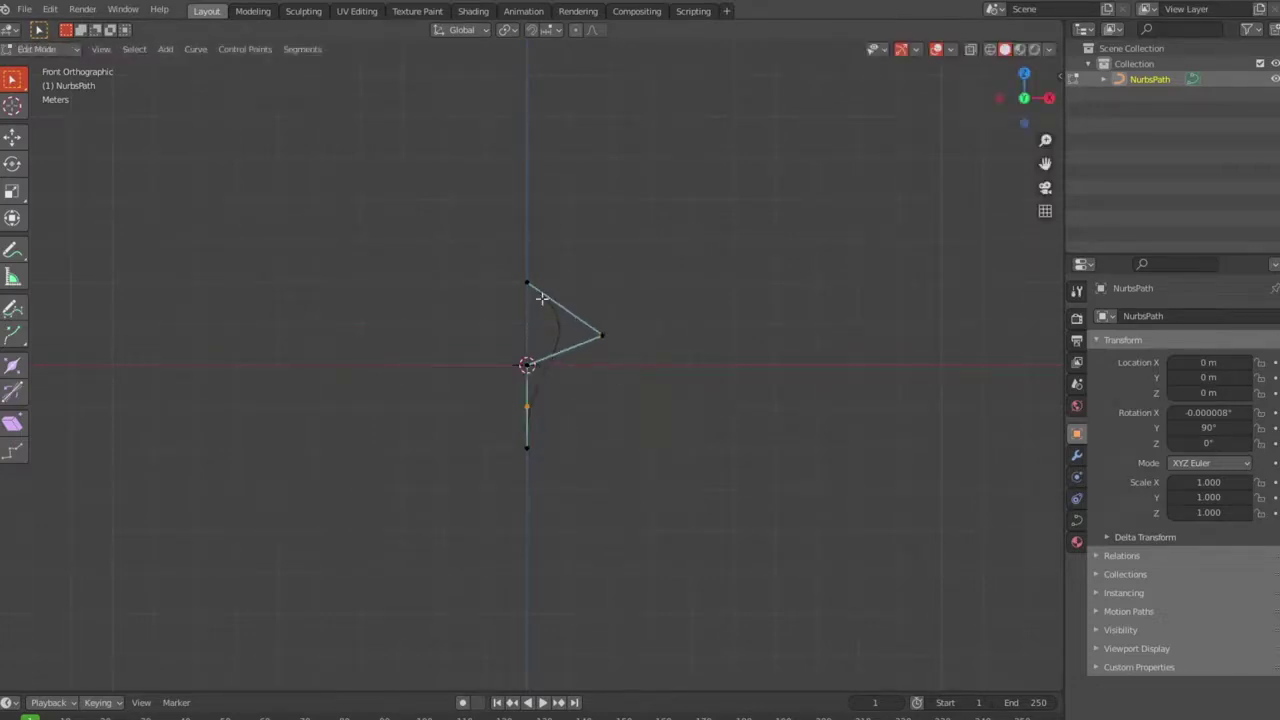
# Extrude a new top point and place it to complete the S-curve.
pyautogui.press('e')
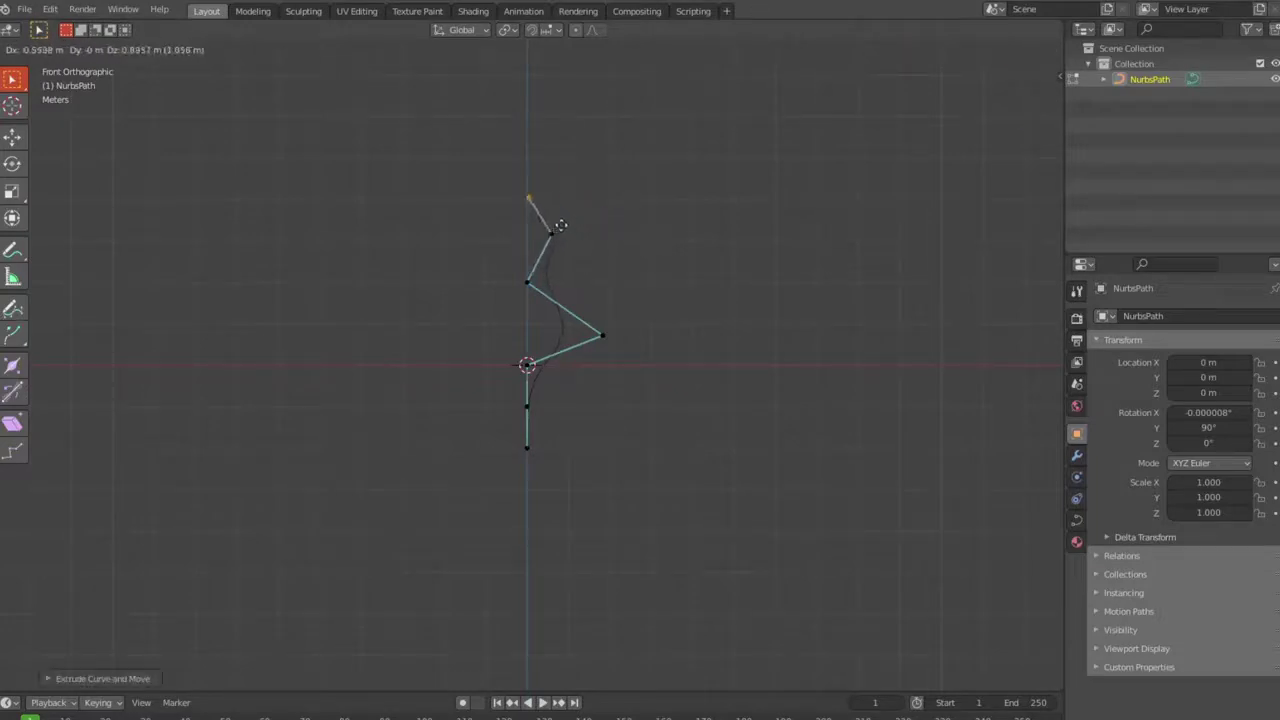
pyautogui.click(561, 222)
pyautogui.press('Tab')
pyautogui.press('Tab')
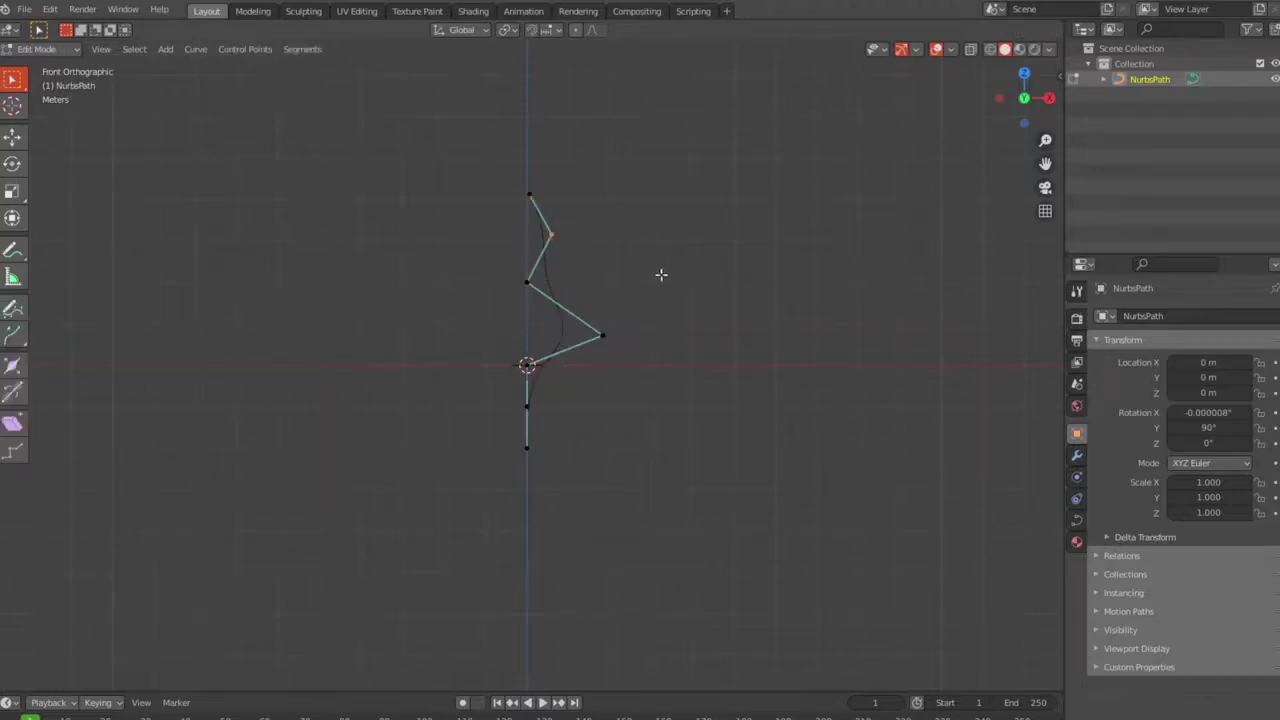
pyautogui.press('g')
pyautogui.click(657, 273)
pyautogui.press('Tab')
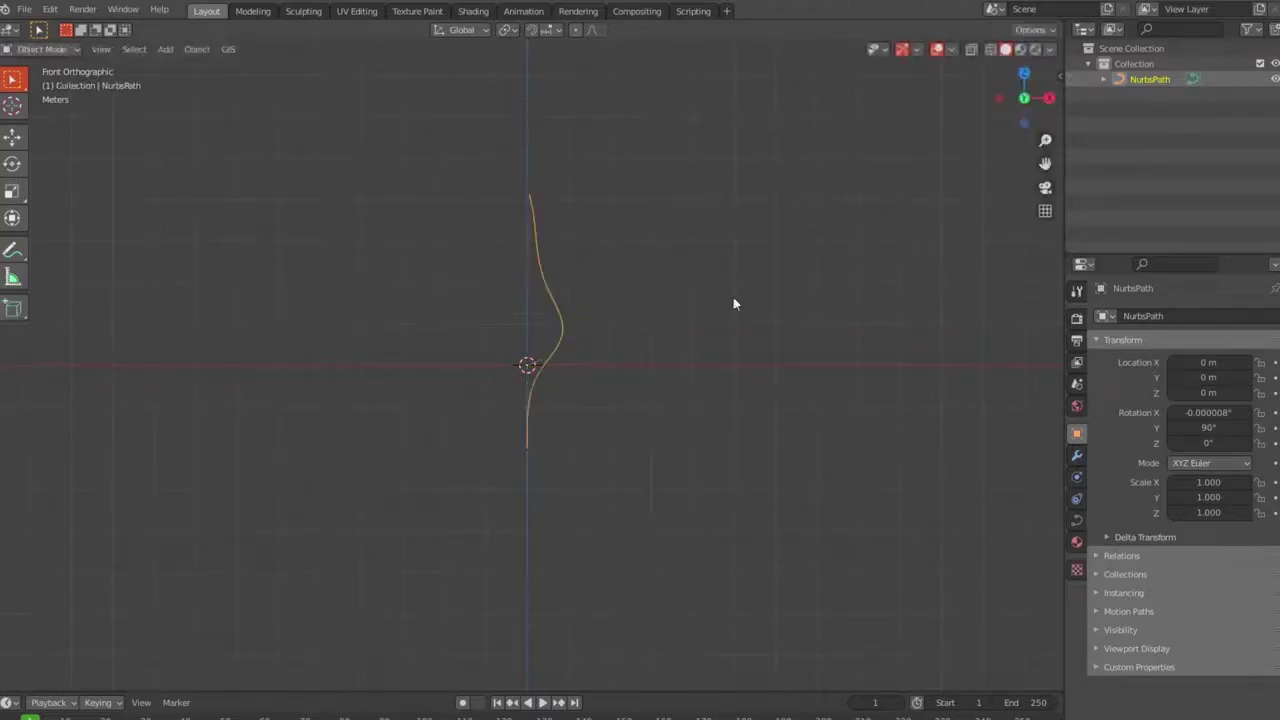
# Set the curve's bevel depth to 0.09 m and change the bevel type from Round to Profile.
pyautogui.click(1076, 520)
pyautogui.click(1122, 580)
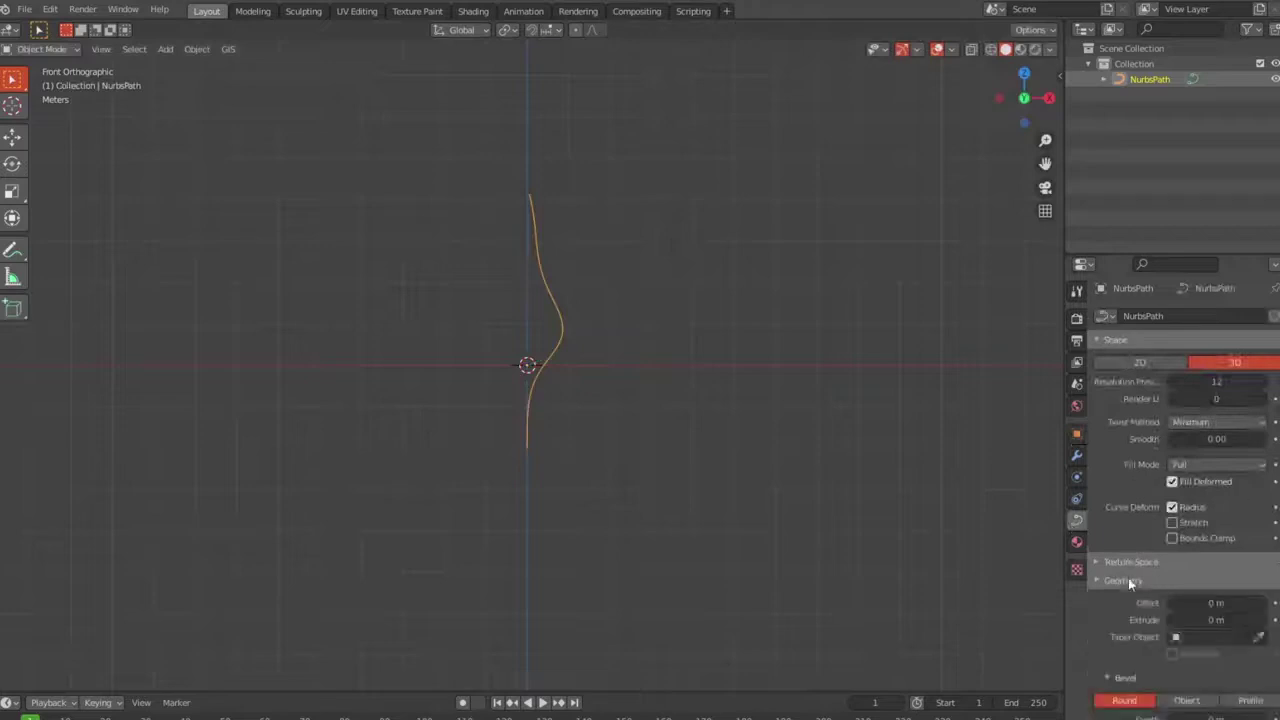
pyautogui.scroll(-5, 1128, 578)
pyautogui.click(1265, 537)
pyautogui.click(1265, 537)
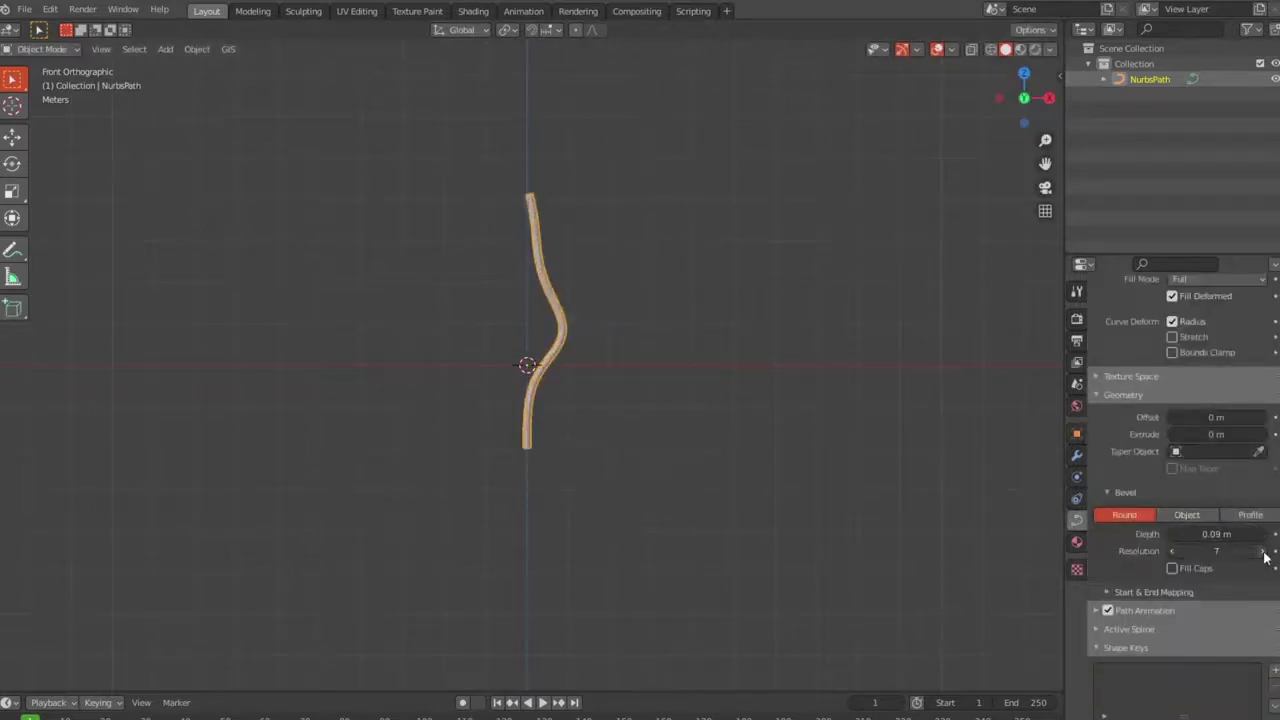
pyautogui.click(1244, 521)
pyautogui.click(1219, 582)
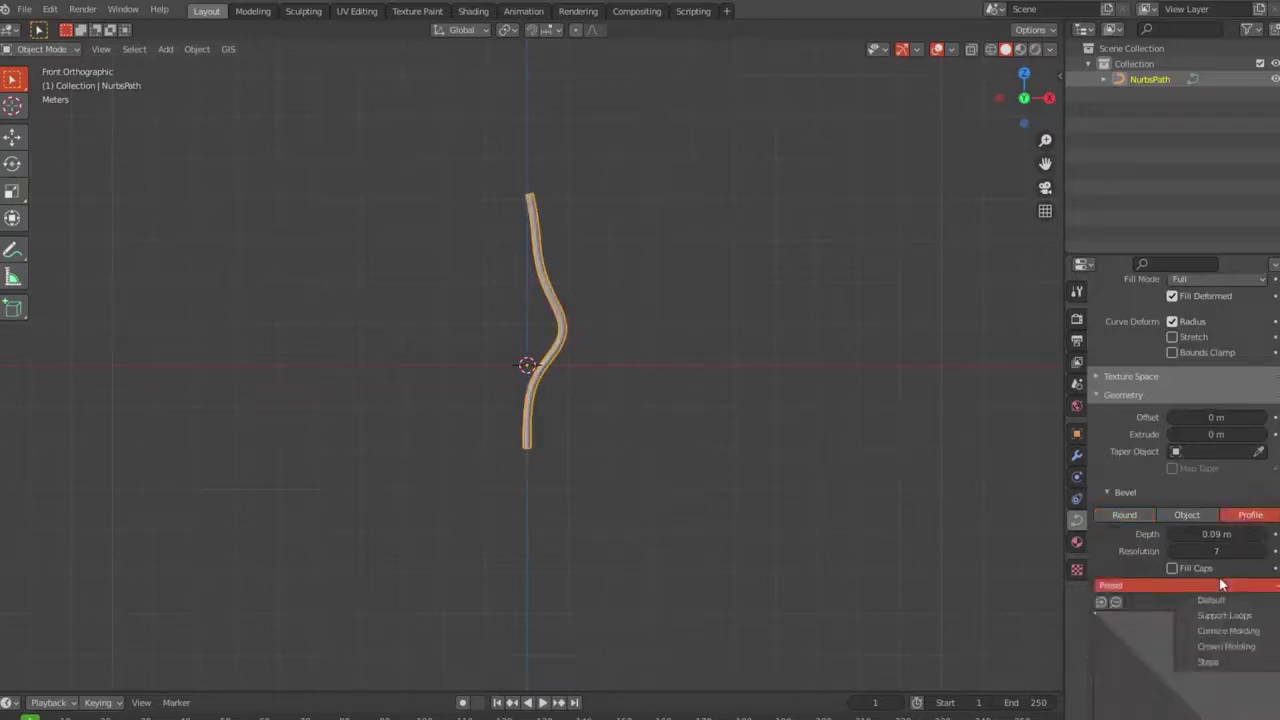
pyautogui.click(1212, 600)
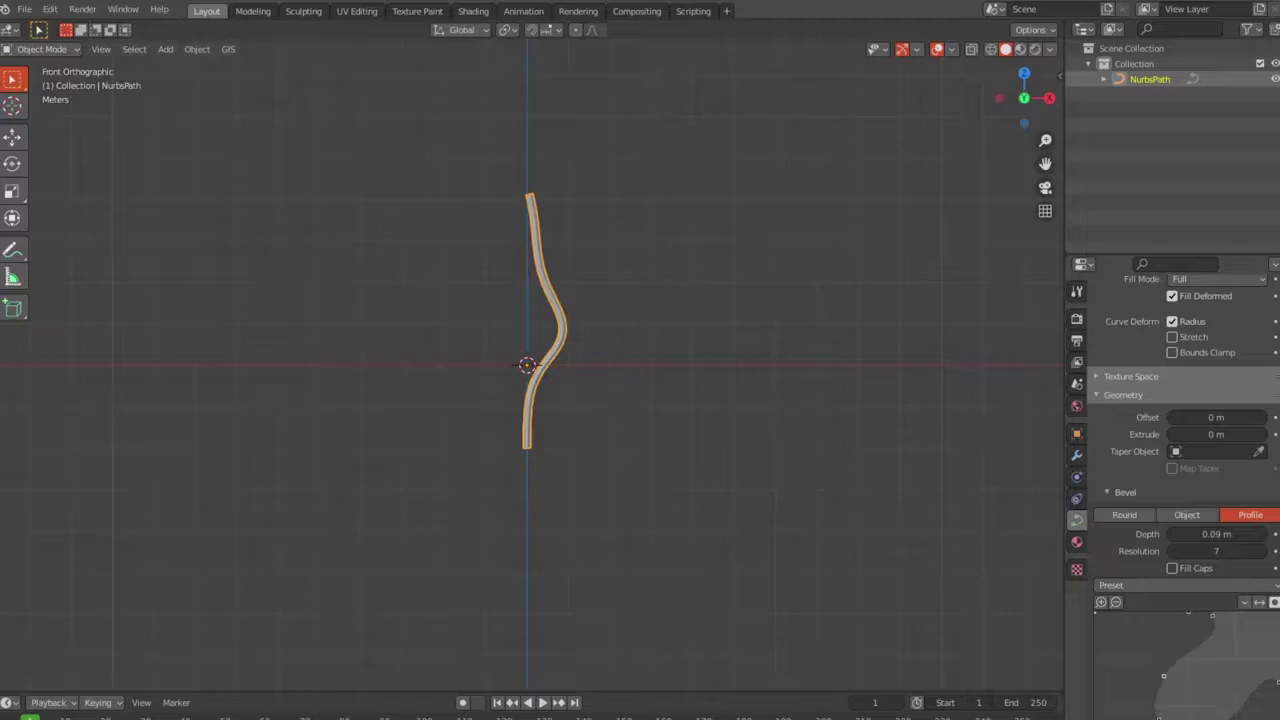
# Scale down the selected control points twice to taper the tube.
pyautogui.moveTo(850, 500)
pyautogui.mouseDown(button='middle')
pyautogui.moveTo(686, 437)
pyautogui.moveTo(716, 371)
pyautogui.moveTo(726, 511)
pyautogui.mouseUp(button='middle')
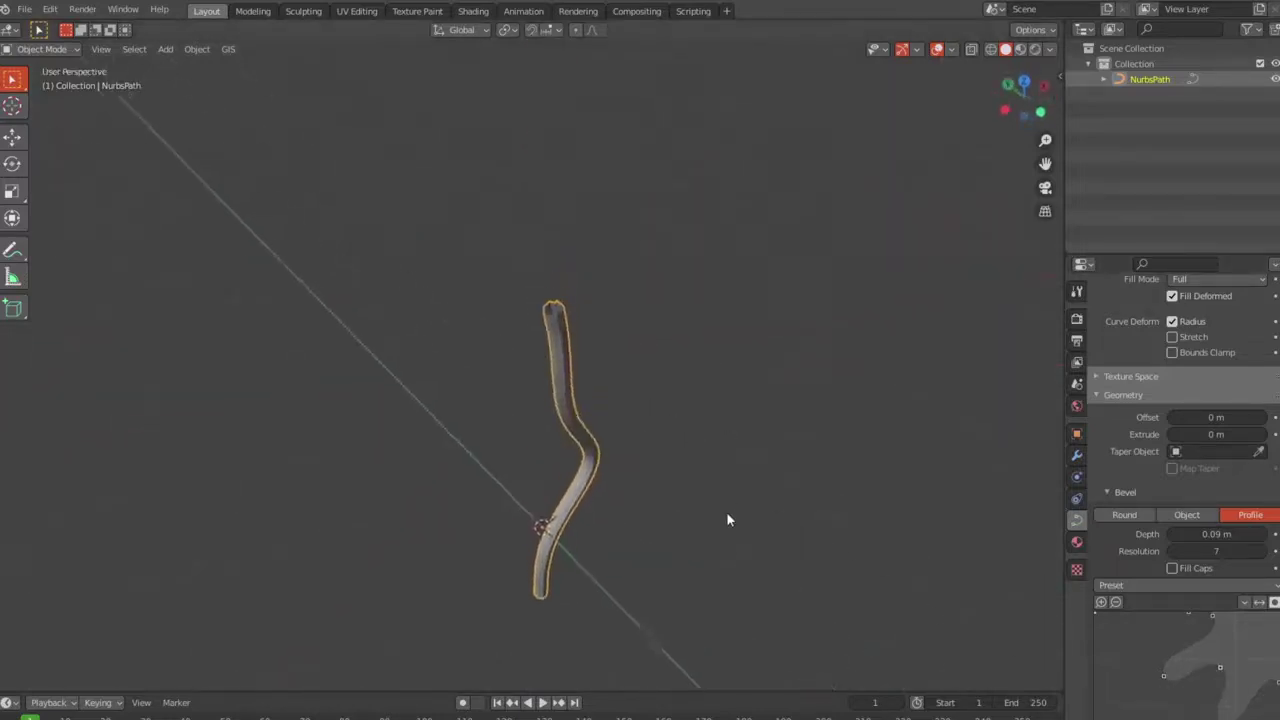
pyautogui.press('Tab')
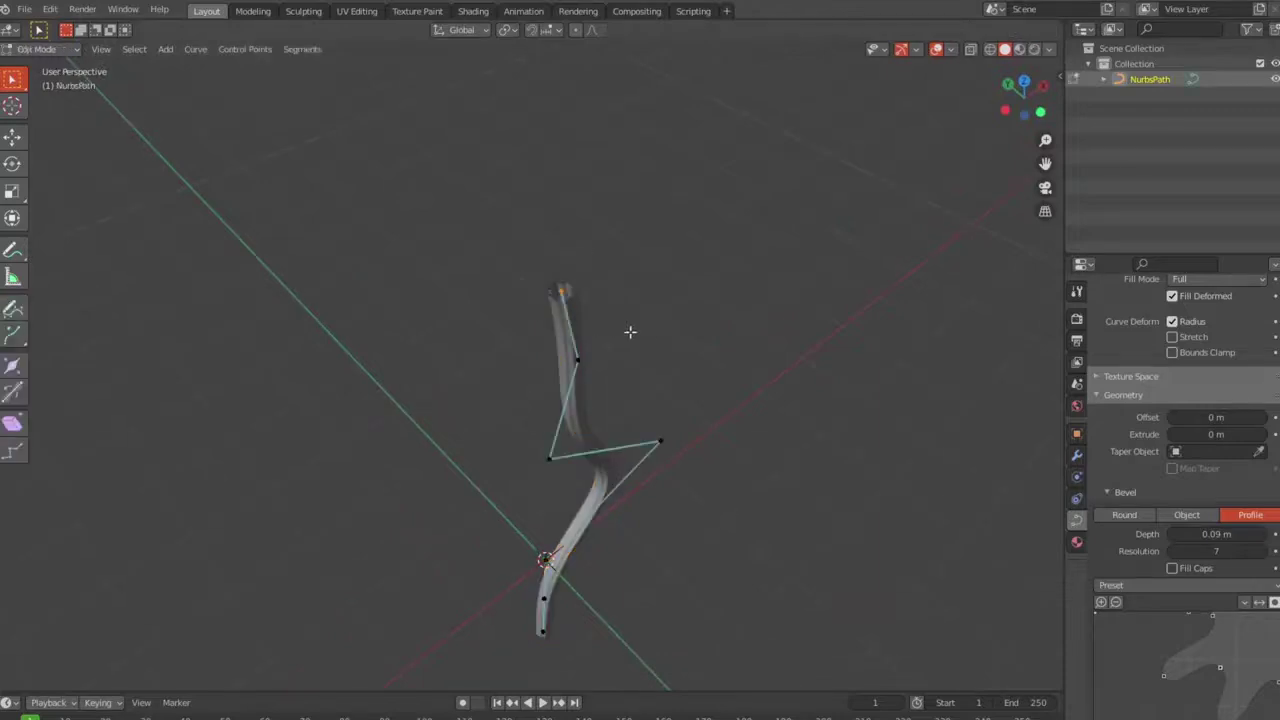
pyautogui.press('s')
pyautogui.click(760, 357)
pyautogui.press('s')
pyautogui.click(702, 326)
# Set the control point's Tilt to 211° in the sidebar to twist the tube.
pyautogui.moveTo(613, 389)
pyautogui.mouseDown(button='middle')
pyautogui.moveTo(457, 331)
pyautogui.moveTo(551, 317)
pyautogui.mouseUp(button='middle')
pyautogui.scroll(4, 600, 360)
pyautogui.press('n')
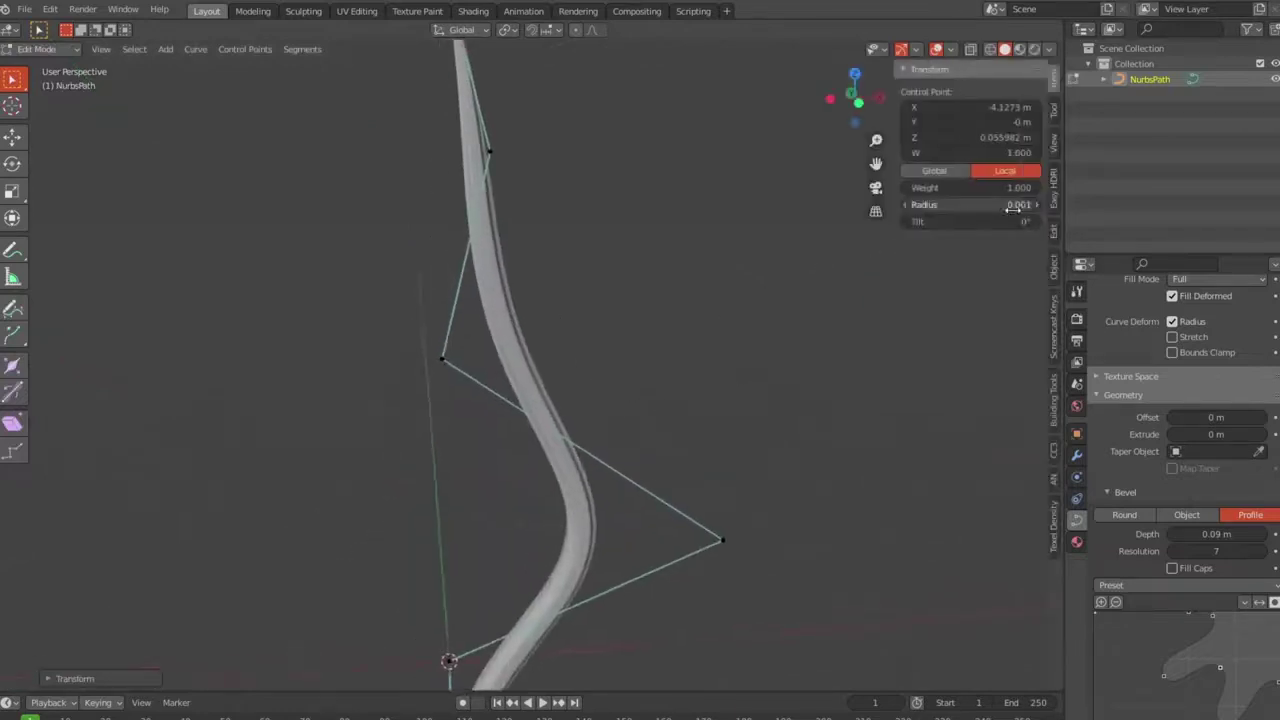
pyautogui.moveTo(1010, 221)
pyautogui.mouseDown()
pyautogui.moveTo(885, 238)
pyautogui.moveTo(1010, 222)
pyautogui.mouseUp()
pyautogui.moveTo(754, 323)
pyautogui.mouseDown(button='middle')
pyautogui.moveTo(880, 313)
pyautogui.moveTo(960, 180)
pyautogui.mouseUp(button='middle')
# Shade the viewport with the red MatCap and Cavity enabled, then orbit the tube.
pyautogui.click(1049, 49)
pyautogui.click(1036, 155)
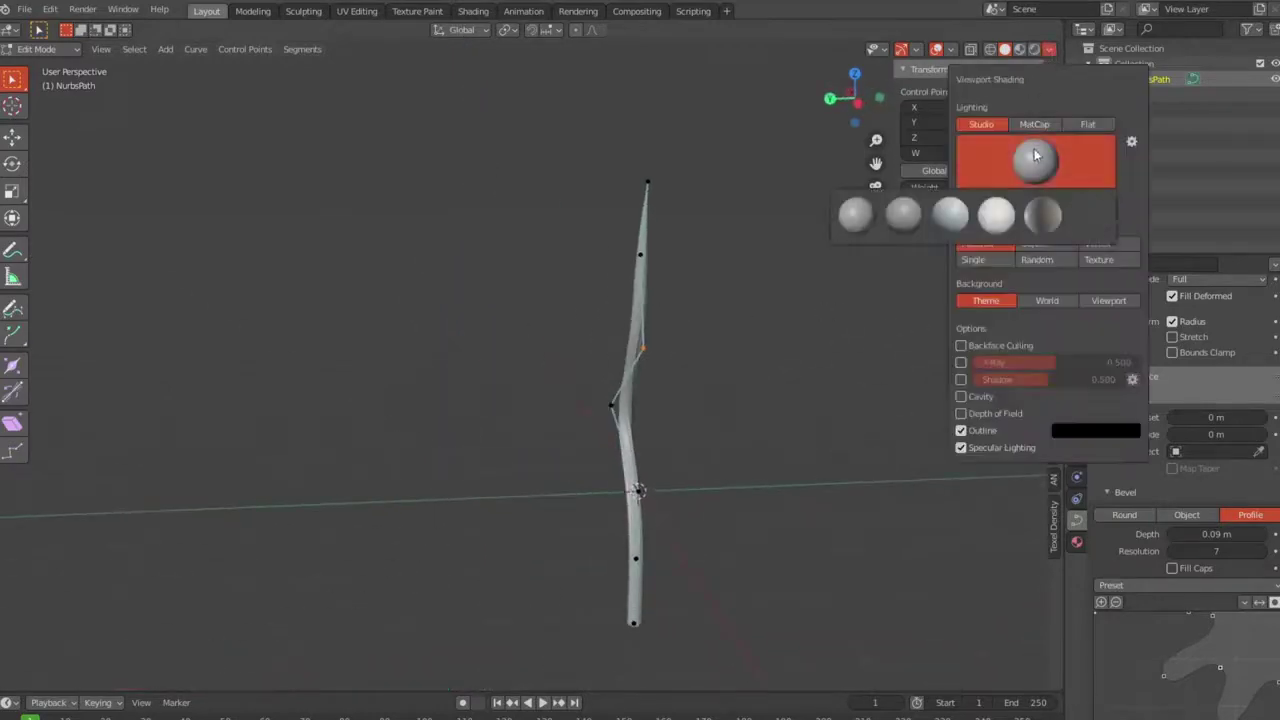
pyautogui.click(852, 228)
pyautogui.click(1034, 124)
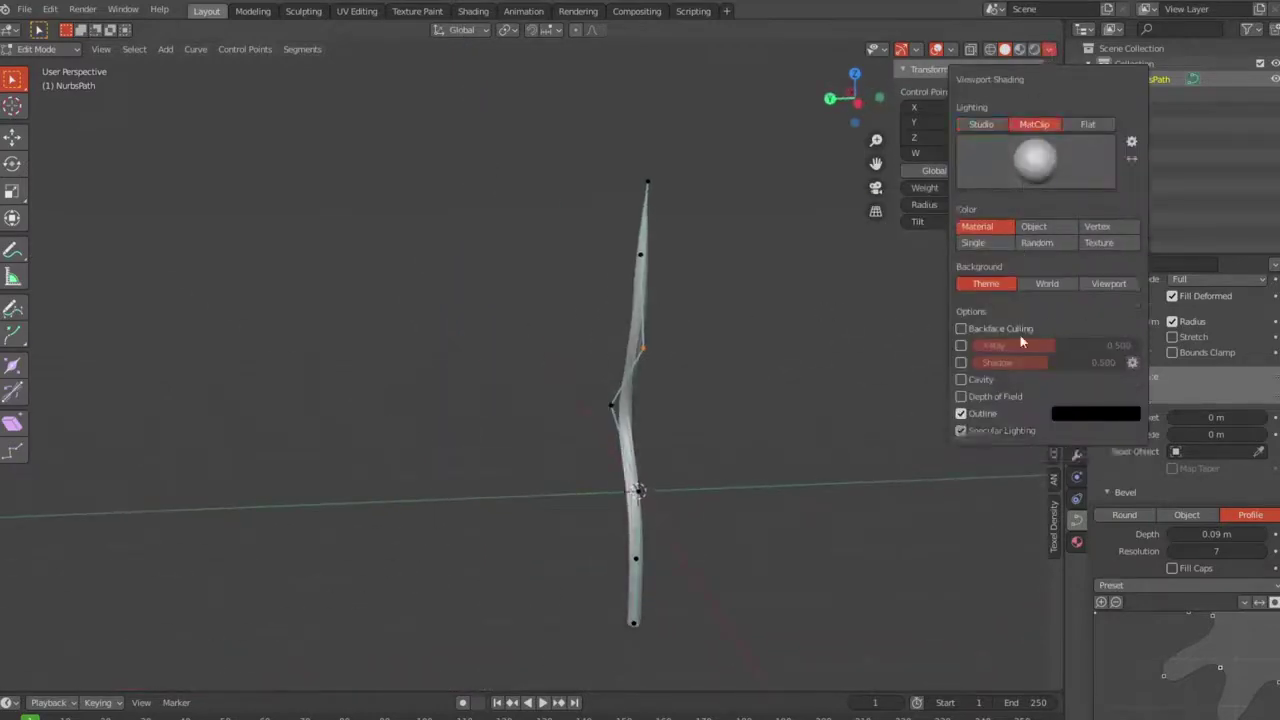
pyautogui.click(1038, 183)
pyautogui.click(1050, 314)
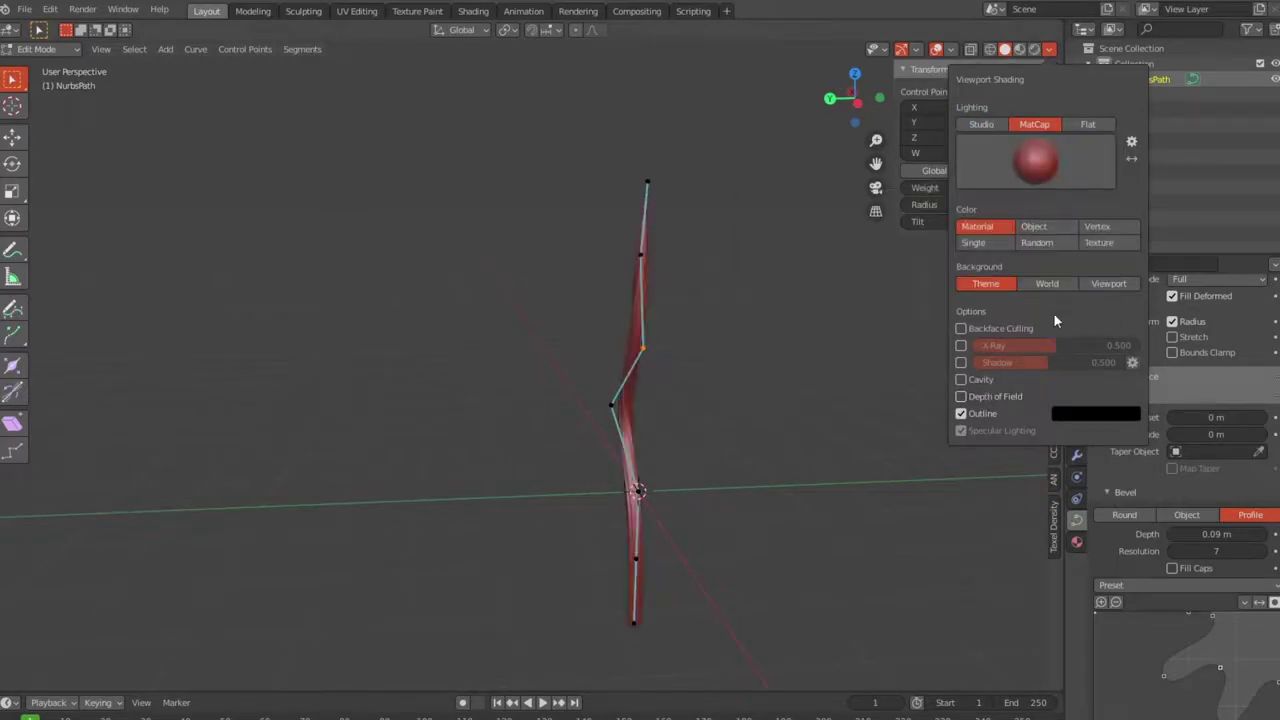
pyautogui.click(962, 380)
pyautogui.moveTo(1138, 419)
pyautogui.mouseDown(button='middle')
pyautogui.moveTo(606, 429)
pyautogui.moveTo(614, 206)
pyautogui.moveTo(629, 363)
pyautogui.moveTo(850, 361)
pyautogui.moveTo(453, 245)
pyautogui.mouseUp(button='middle')
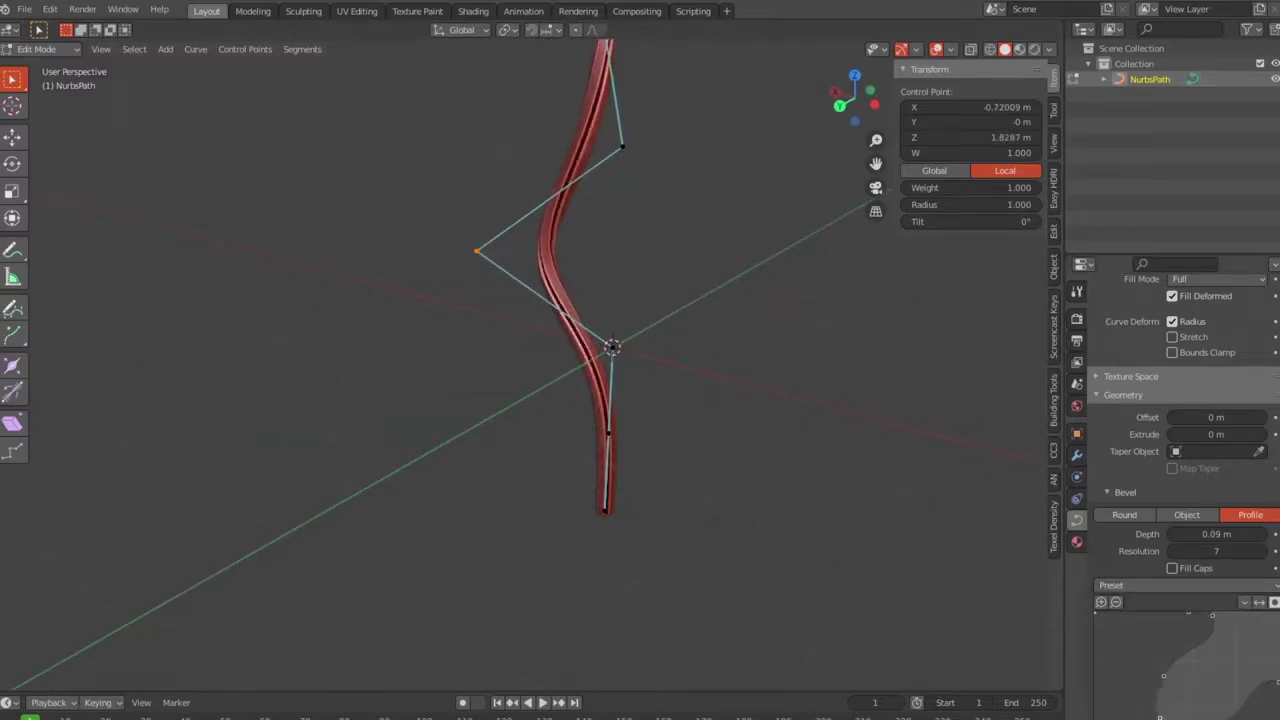
# In front view, box-select the right control point and increase its tilt.
pyautogui.moveTo(895, 491); pyautogui.dragTo(811, 549, button='middle')
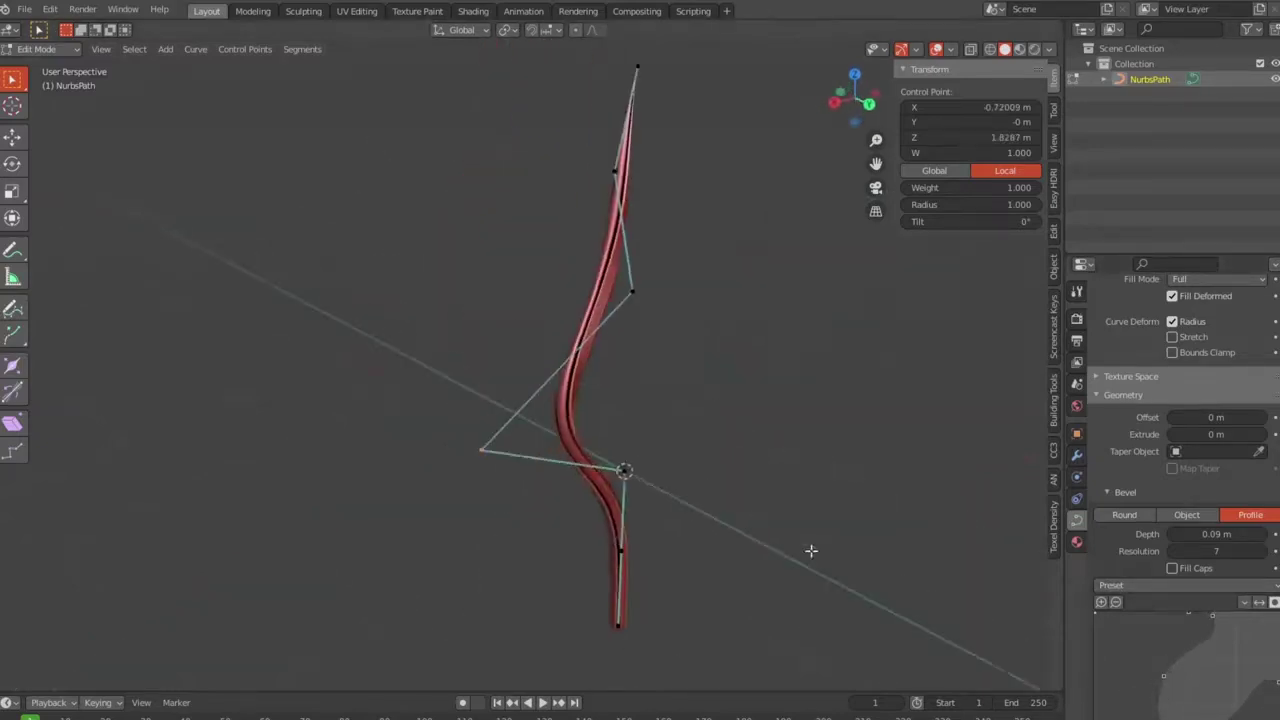
pyautogui.moveTo(651, 243); pyautogui.dragTo(790, 344)
pyautogui.press('g')
pyautogui.press('Escape')
pyautogui.press('KP_1')
pyautogui.scroll(-3, 610, 340)
pyautogui.moveTo(562, 406); pyautogui.dragTo(658, 478)
pyautogui.moveTo(970, 221); pyautogui.dragTo(1035, 221)
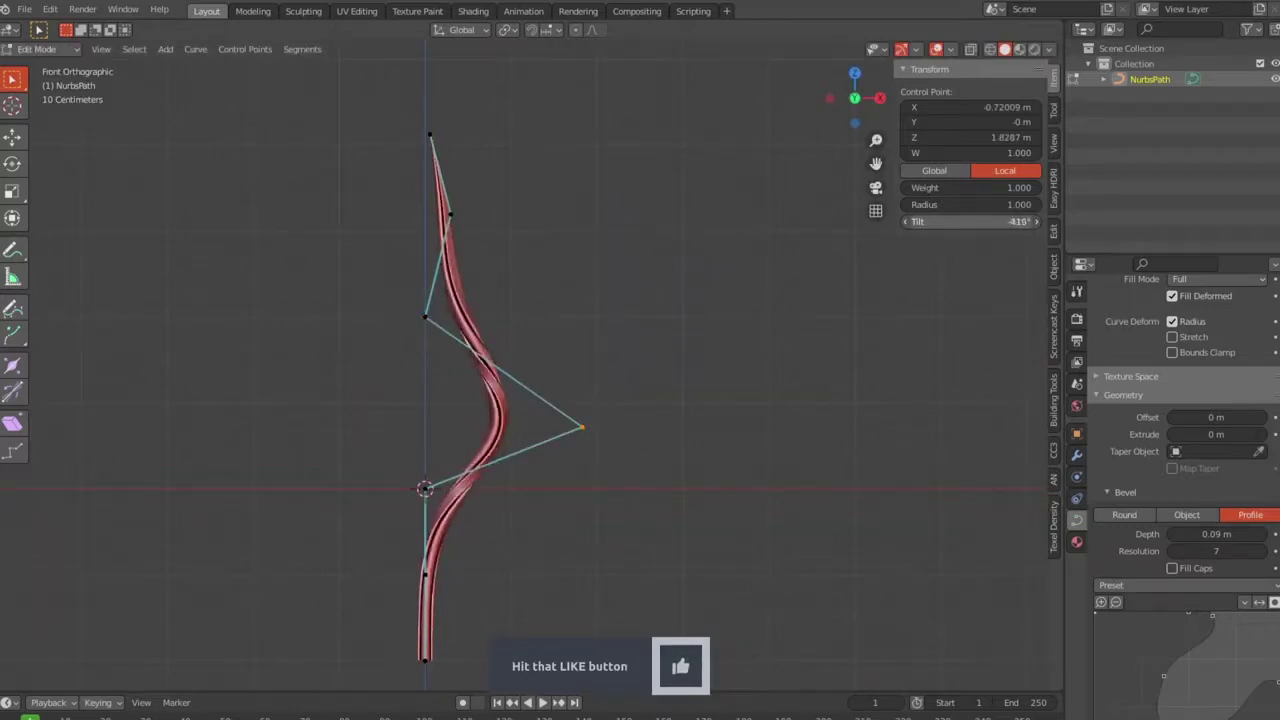
# Move two control points into a new S-bend, then start enlarging the top point's radius.
pyautogui.press('g')
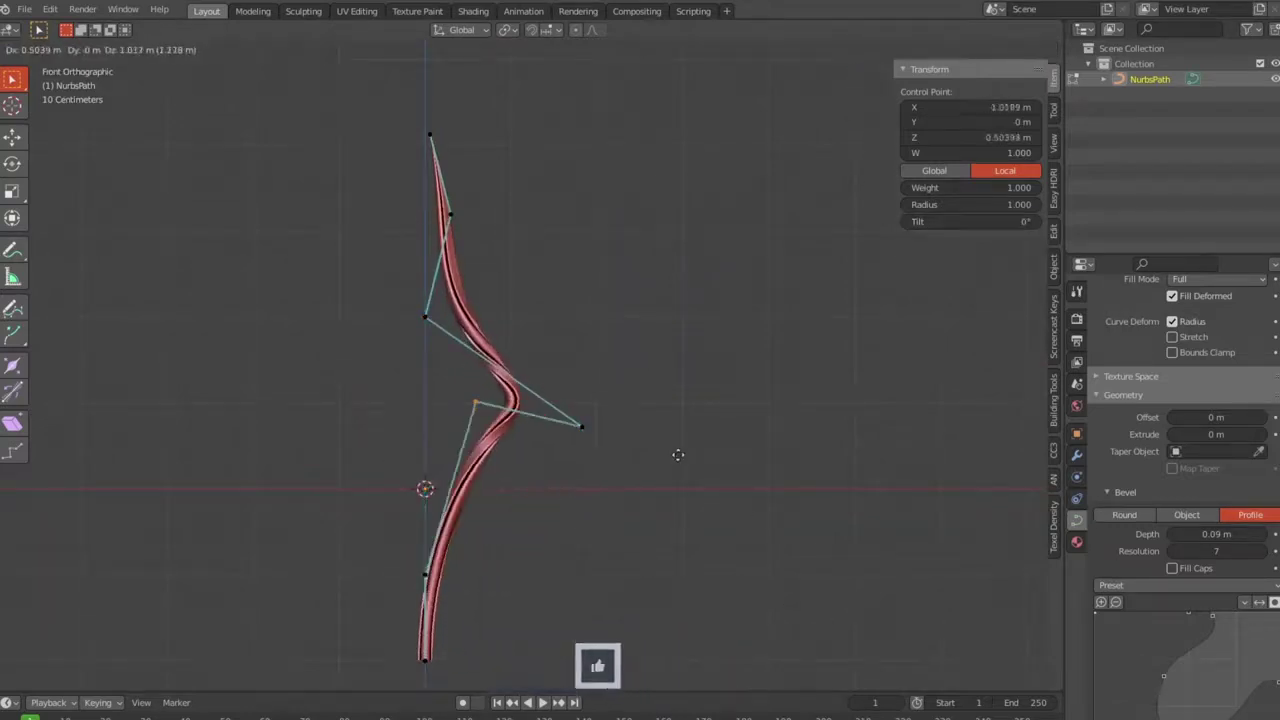
pyautogui.click(706, 648)
pyautogui.moveTo(706, 648); pyautogui.dragTo(610, 518, button='middle')
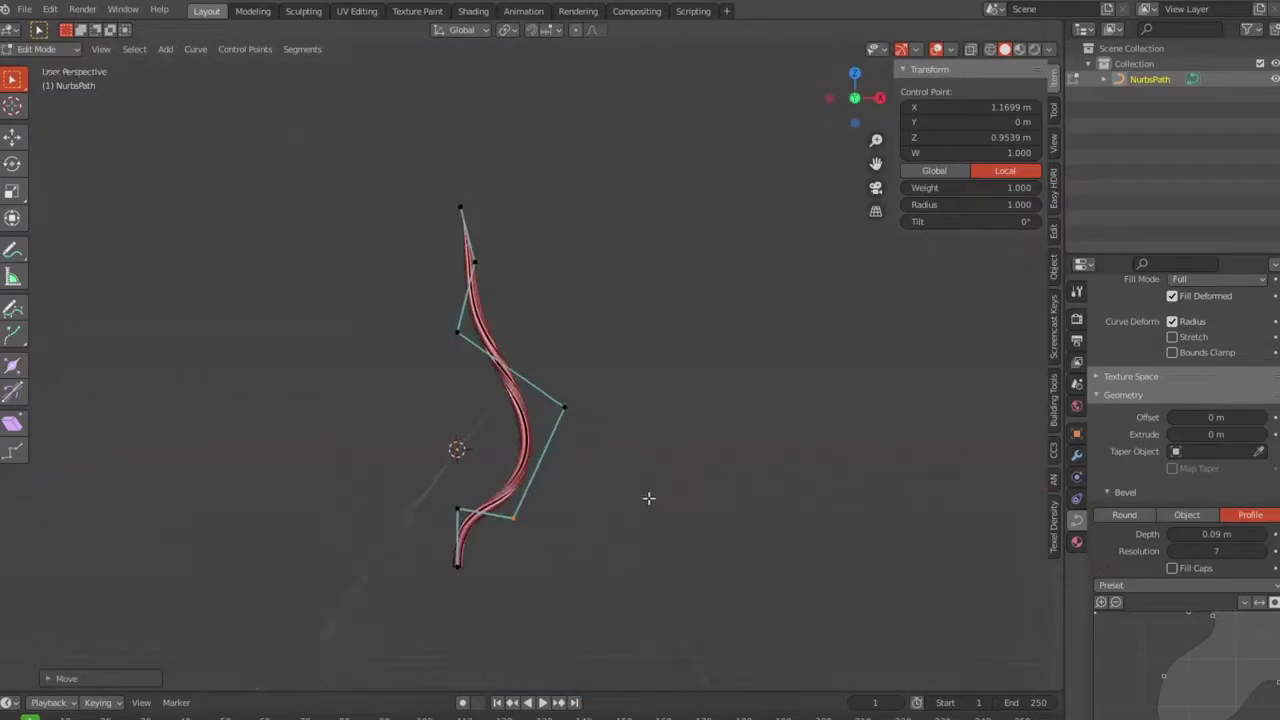
pyautogui.press('KP_1')
pyautogui.press('g')
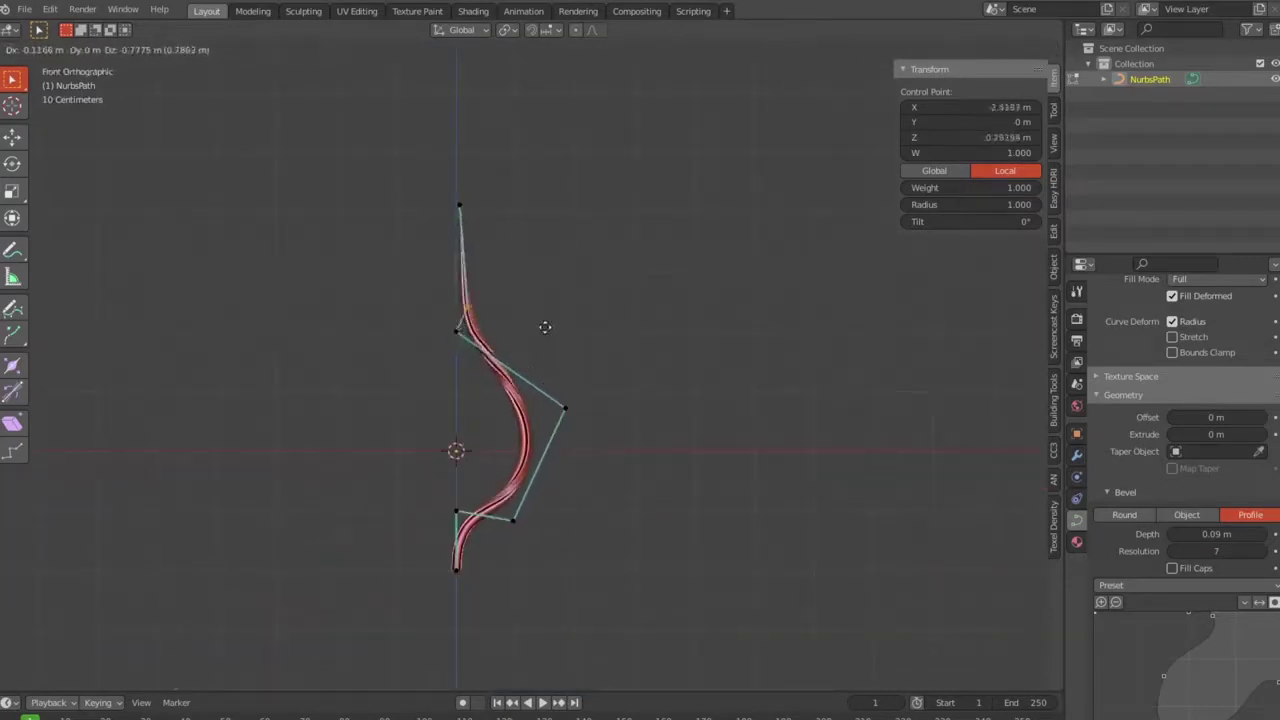
pyautogui.click(545, 327)
pyautogui.moveTo(752, 345); pyautogui.dragTo(518, 350, button='middle')
pyautogui.hotkey('alt', 's')
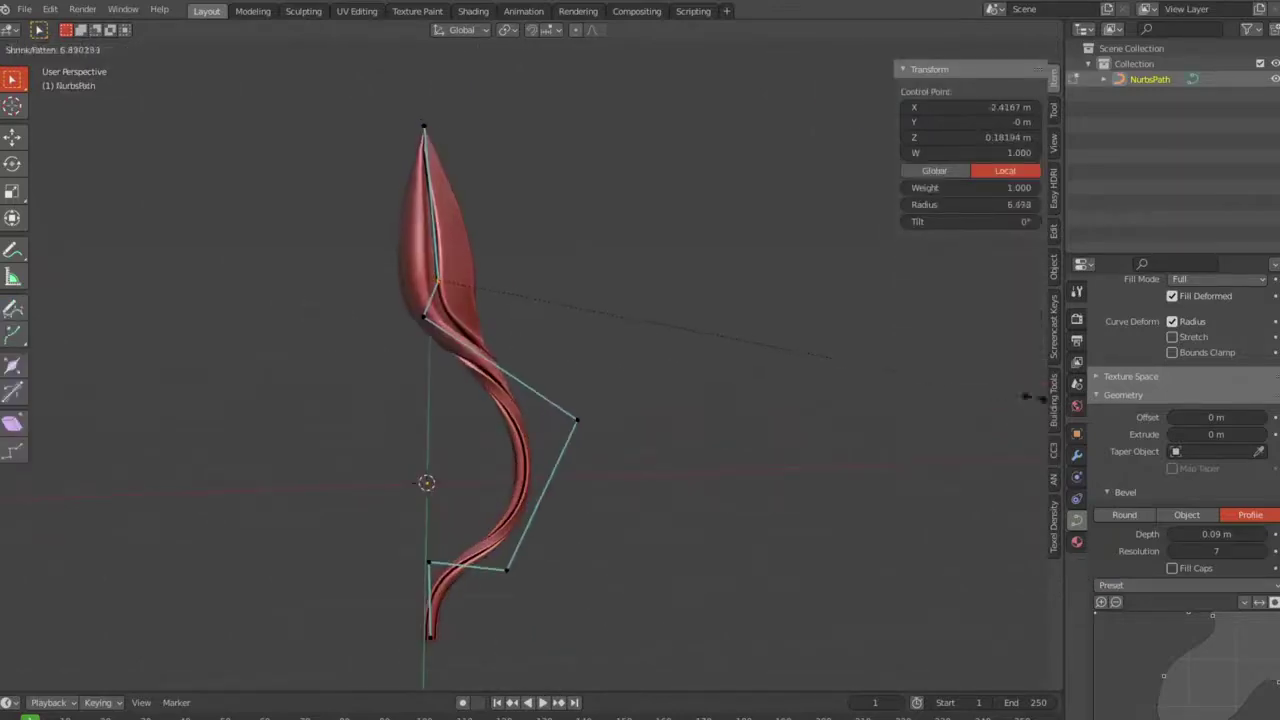
# Confirm the swollen bud radius and set the top point's tilt to 7.45°.
pyautogui.click(625, 321)
pyautogui.press('Tab')
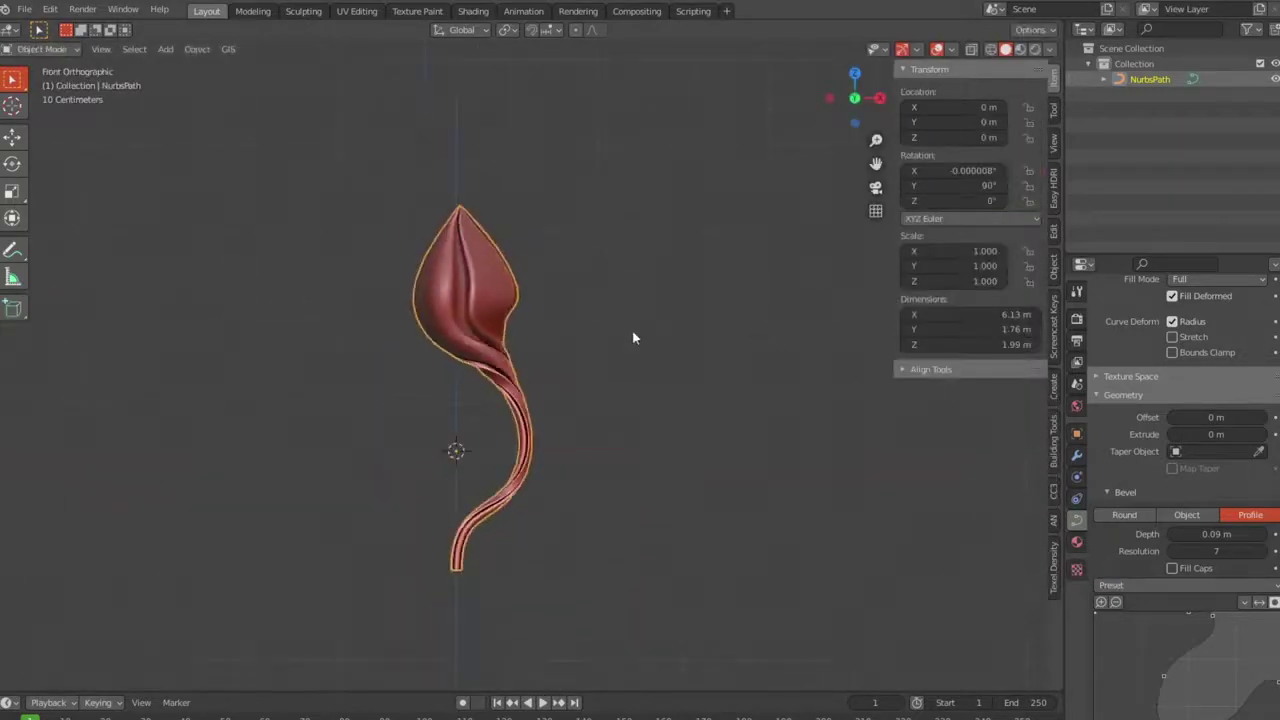
pyautogui.moveTo(600, 351)
pyautogui.mouseDown(button='middle')
pyautogui.moveTo(849, 382)
pyautogui.moveTo(709, 457)
pyautogui.moveTo(651, 523)
pyautogui.mouseUp(button='middle')
pyautogui.press('Tab')
pyautogui.moveTo(552, 437); pyautogui.dragTo(379, 228, button='middle')
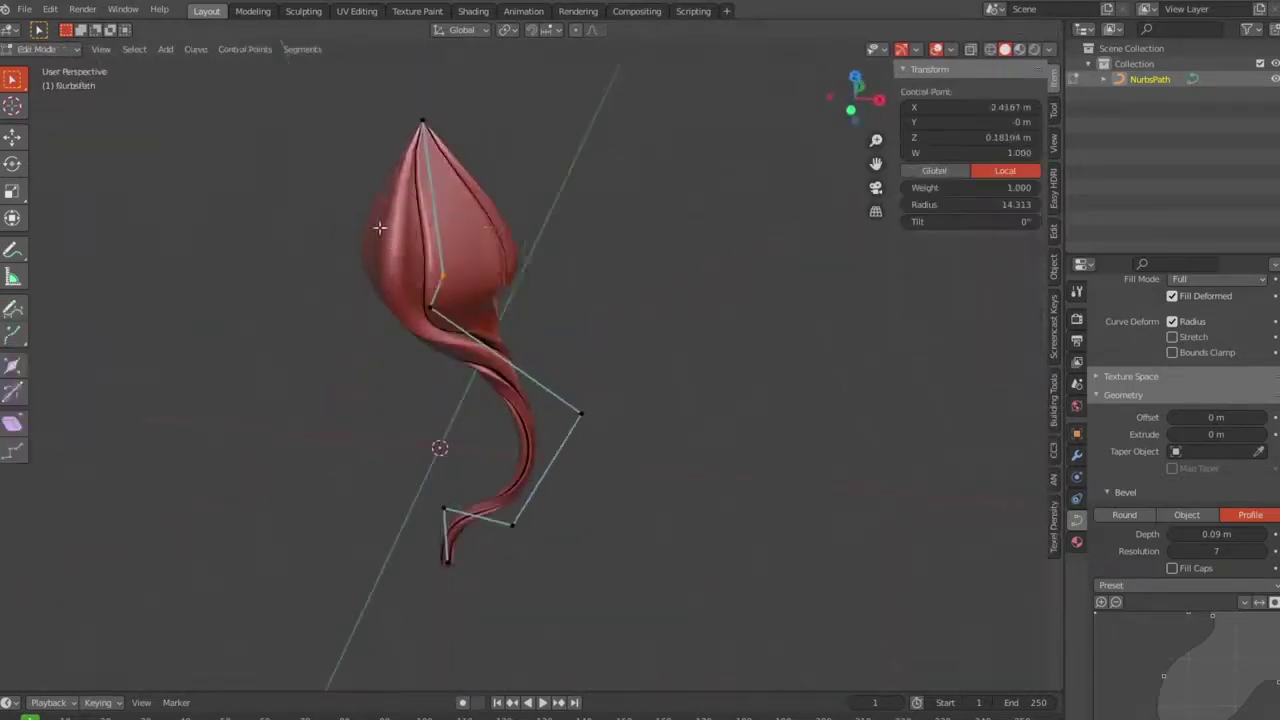
pyautogui.moveTo(970, 221)
pyautogui.mouseDown()
pyautogui.moveTo(1010, 221)
pyautogui.moveTo(975, 221)
pyautogui.mouseUp()
pyautogui.moveTo(694, 343); pyautogui.dragTo(1016, 265, button='middle')
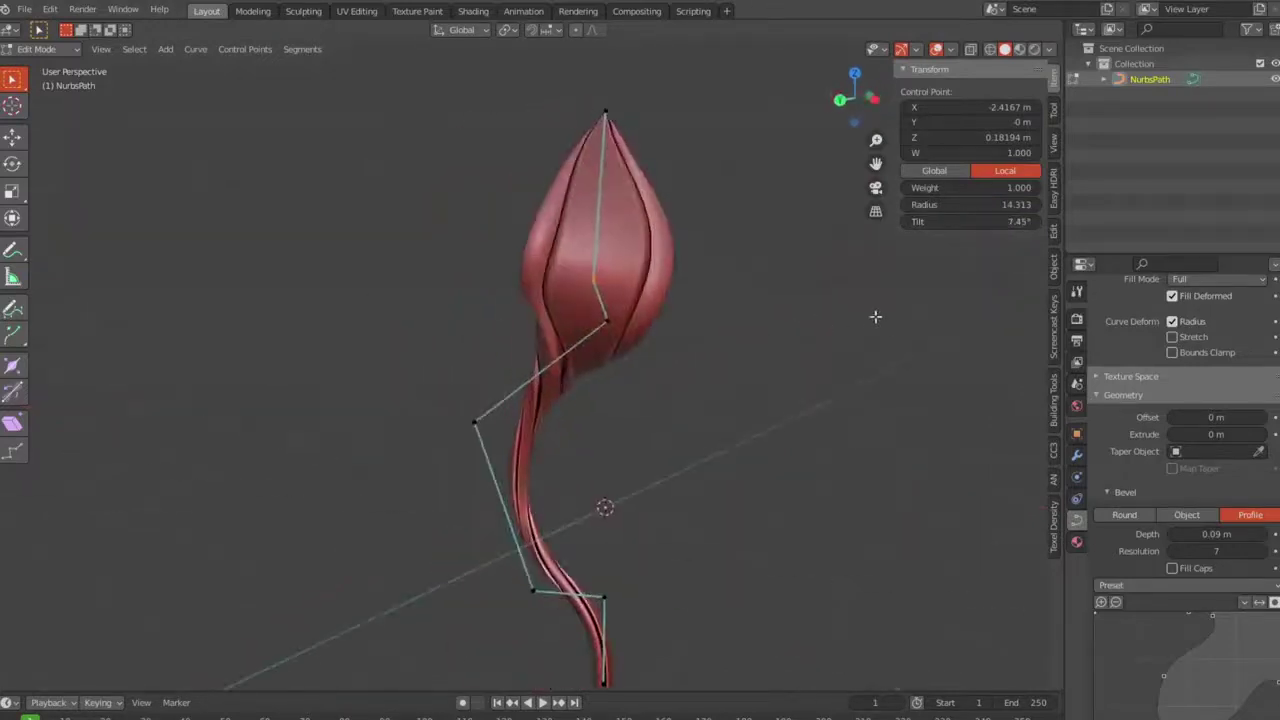
# Raise the top point's radius to 15.243 and set its weight to 1.000.
pyautogui.moveTo(970, 204); pyautogui.dragTo(1005, 204)
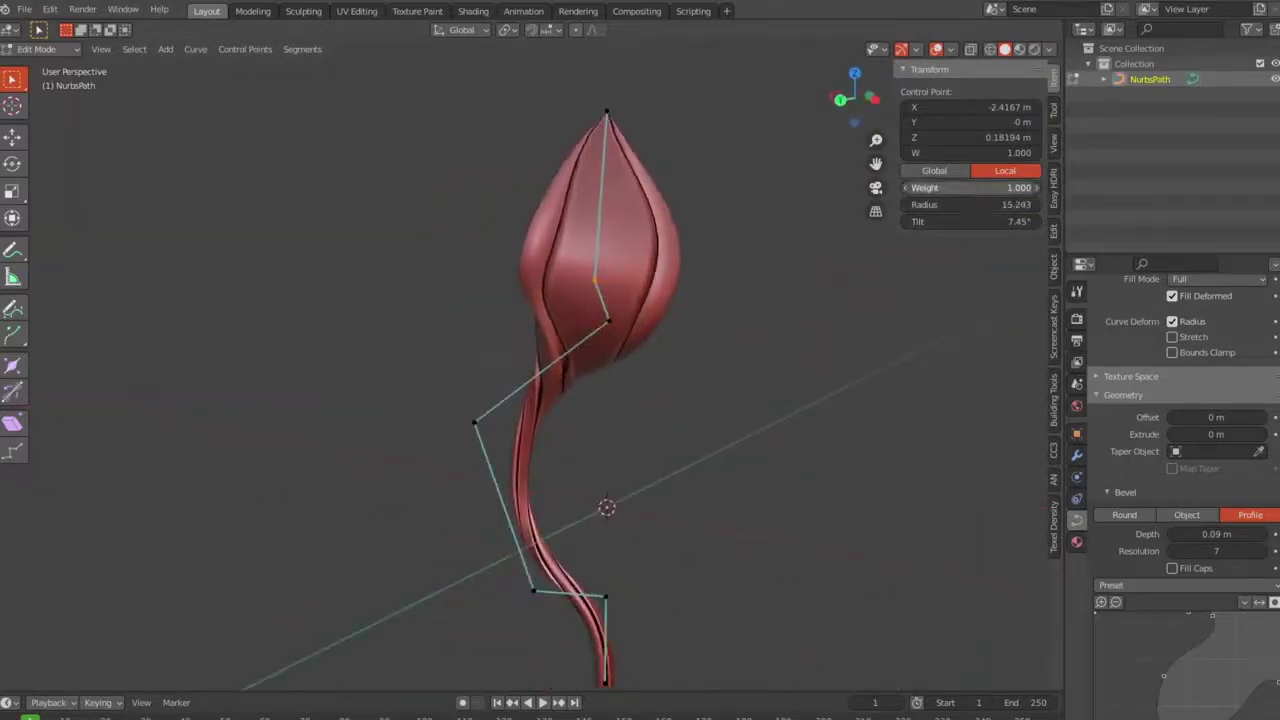
pyautogui.moveTo(930, 187); pyautogui.dragTo(1010, 187)
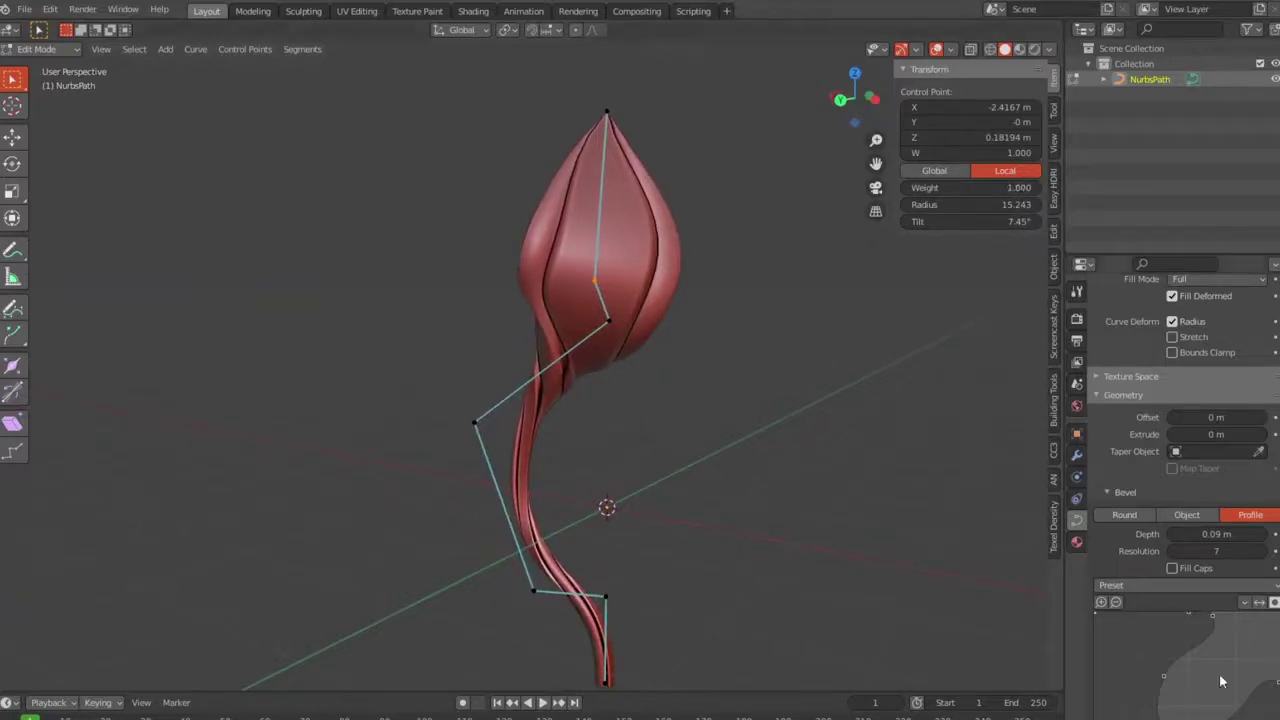
pyautogui.moveTo(674, 497); pyautogui.dragTo(846, 489, button='middle')
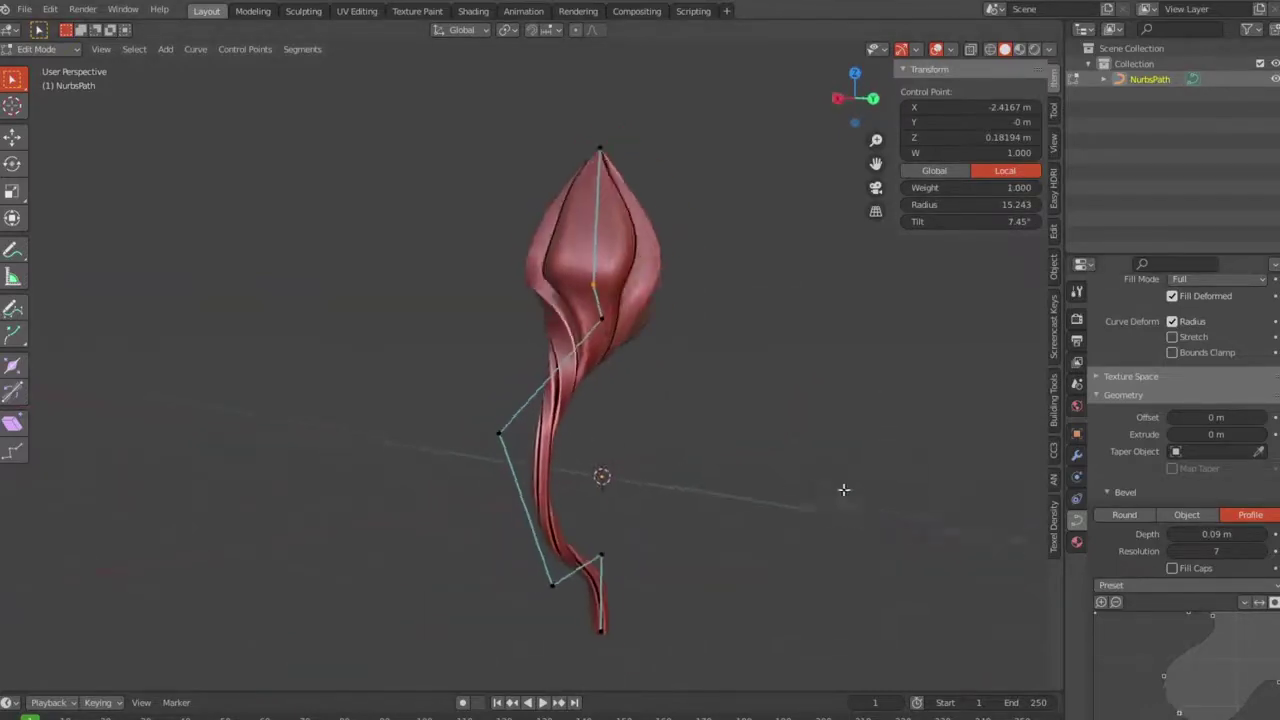
# Reset the bevel profile curve and apply a profile preset to the bud.
pyautogui.click(1245, 607)
pyautogui.click(1218, 631)
pyautogui.click(1205, 596)
pyautogui.click(1206, 651)
pyautogui.moveTo(760, 440); pyautogui.dragTo(922, 474, button='middle')
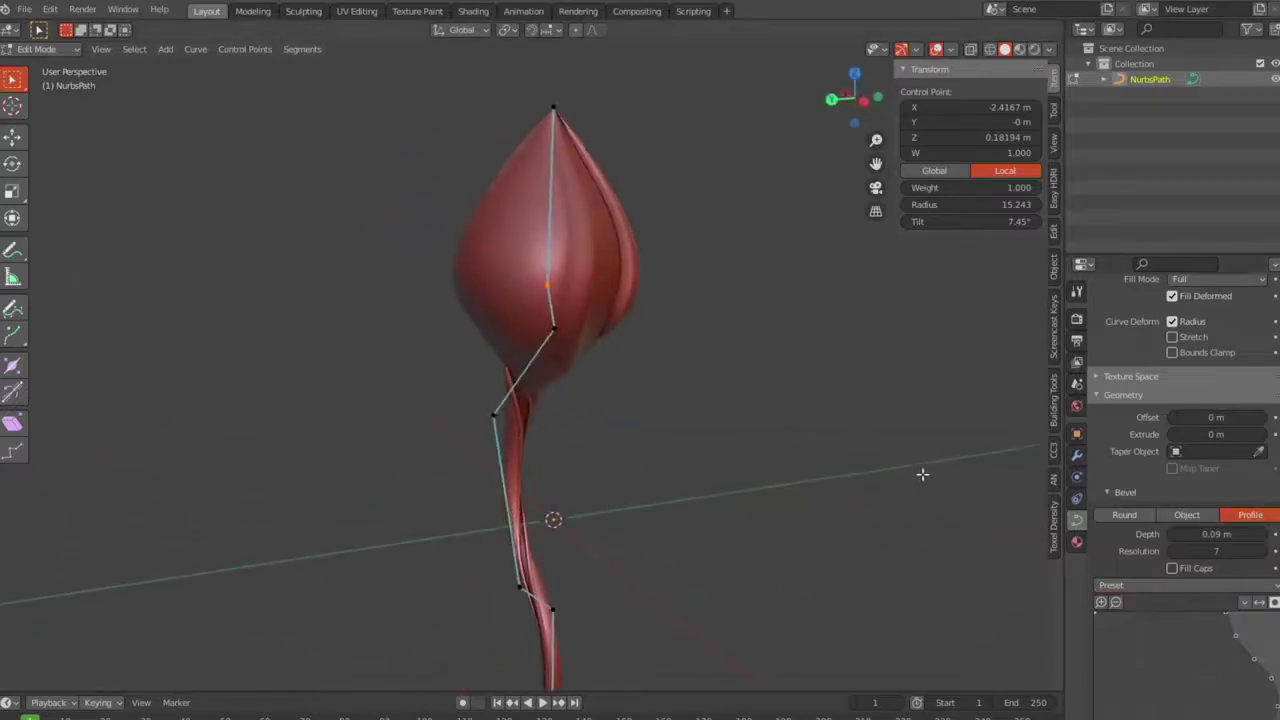
# Apply the Crown Molding profile preset, nudge one profile point, and return to Object Mode.
pyautogui.click(1187, 591)
pyautogui.click(1206, 637)
pyautogui.click(1193, 589)
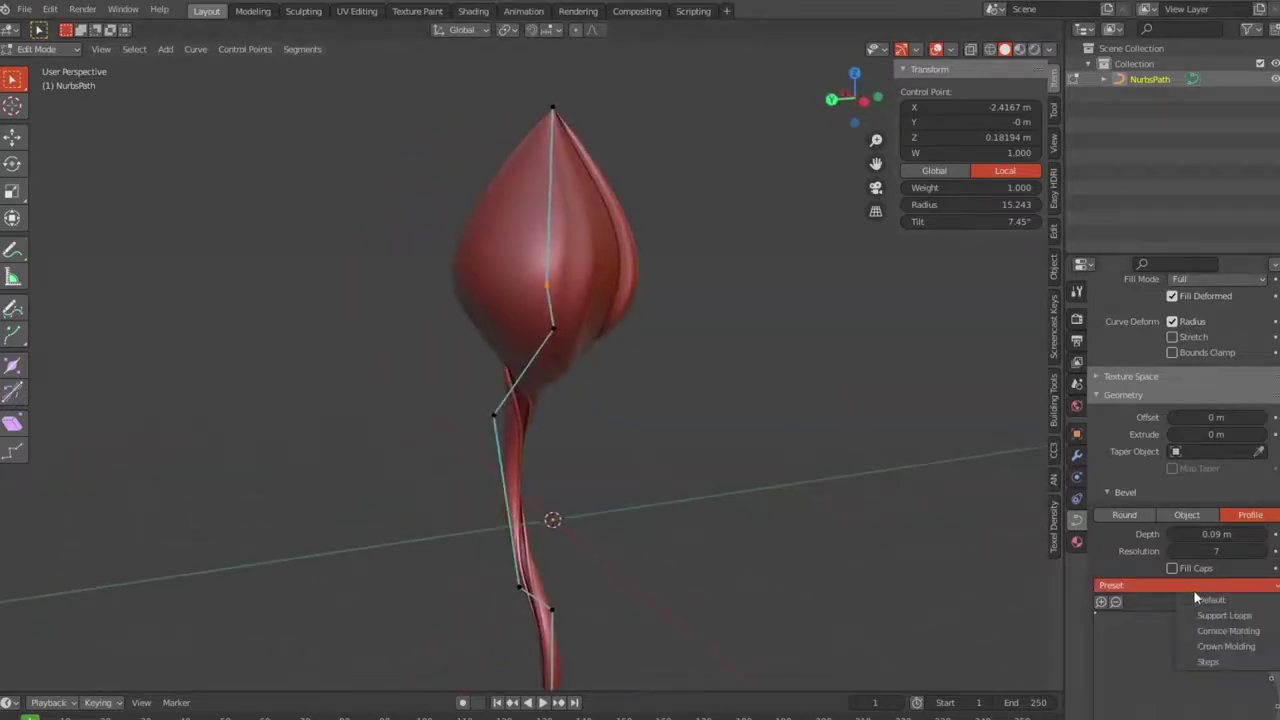
pyautogui.click(1203, 647)
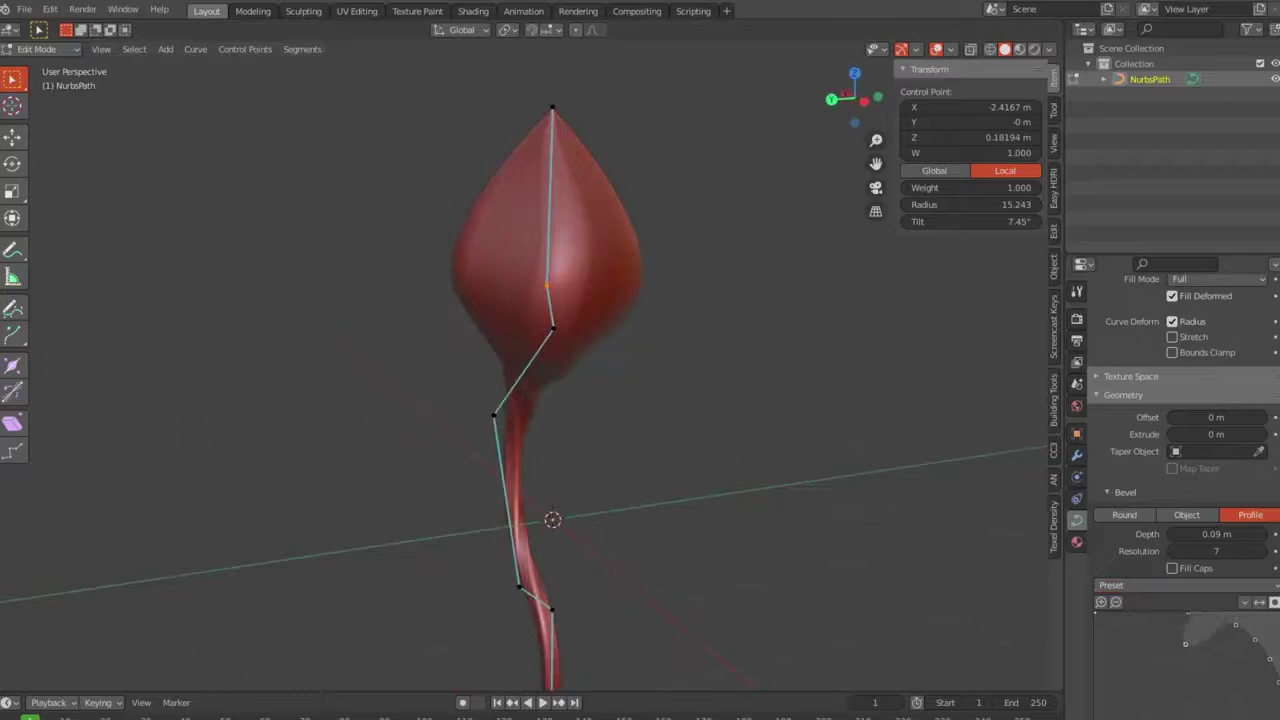
pyautogui.moveTo(1243, 653); pyautogui.dragTo(1228, 666)
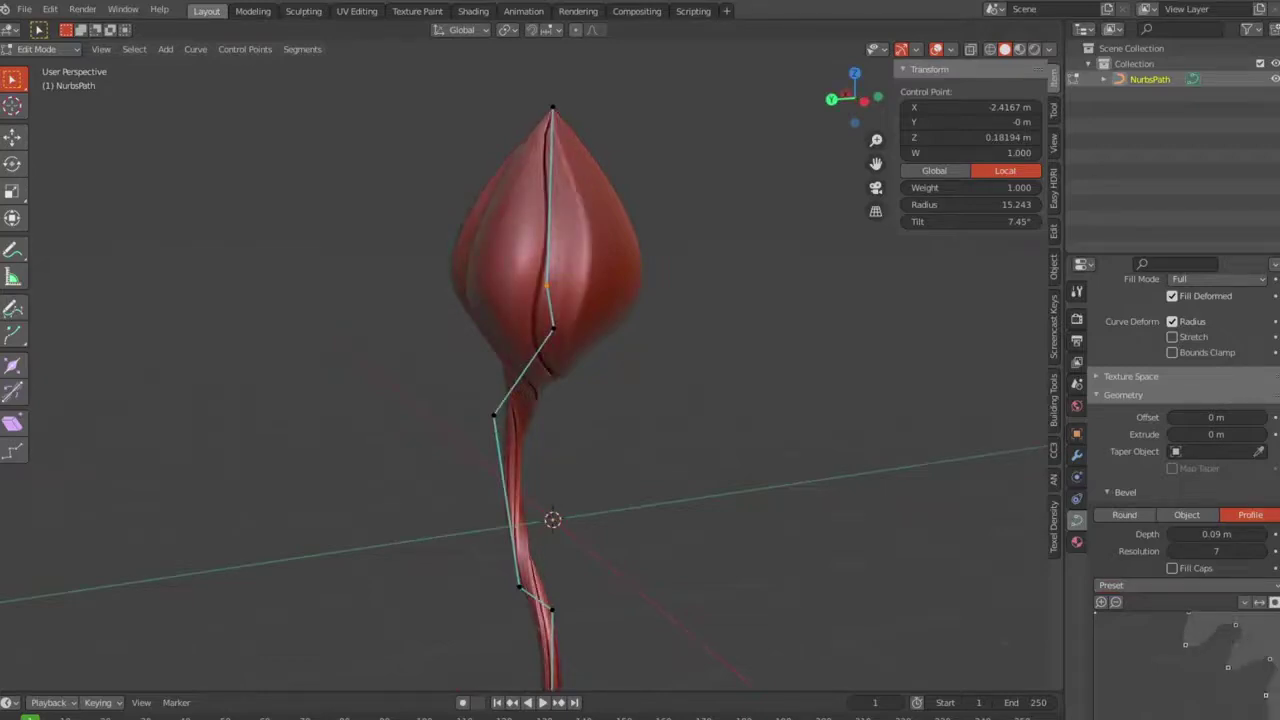
pyautogui.moveTo(806, 491); pyautogui.dragTo(974, 486, button='middle')
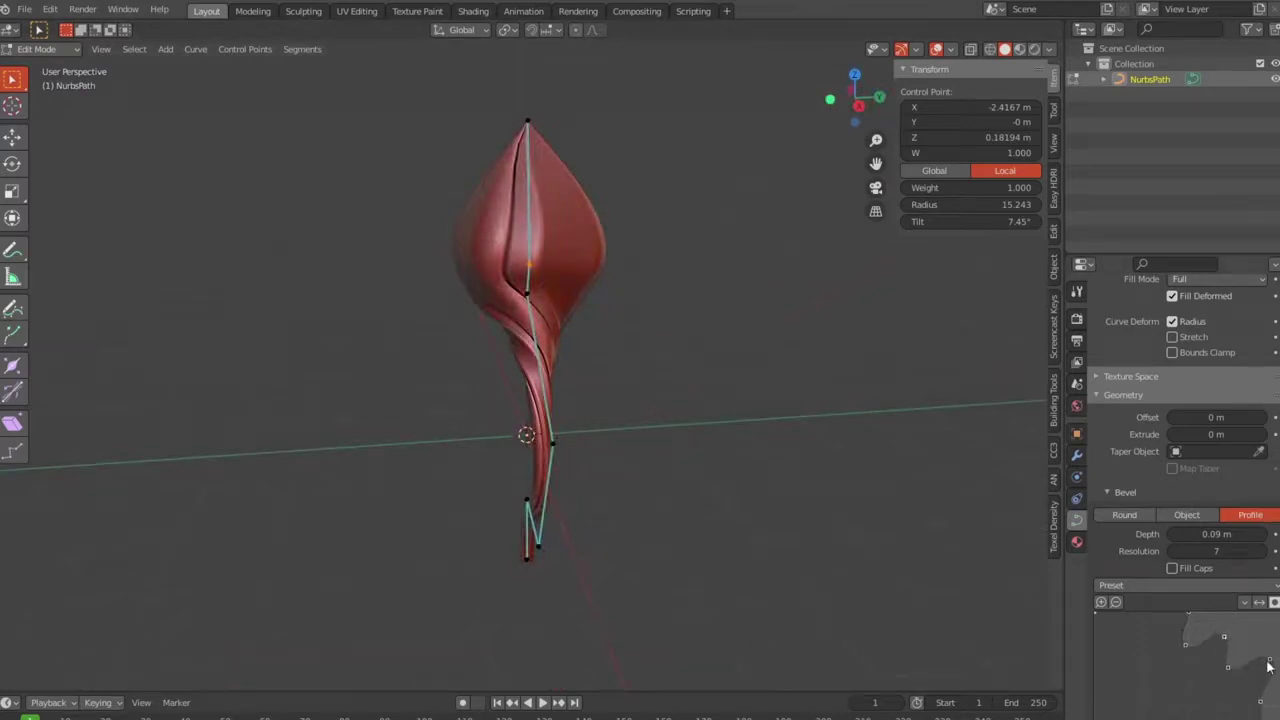
pyautogui.moveTo(780, 463)
pyautogui.mouseDown(button='middle')
pyautogui.moveTo(1040, 434)
pyautogui.moveTo(677, 429)
pyautogui.moveTo(436, 396)
pyautogui.moveTo(780, 429)
pyautogui.moveTo(963, 494)
pyautogui.moveTo(743, 471)
pyautogui.moveTo(859, 453)
pyautogui.moveTo(586, 377)
pyautogui.mouseUp(button='middle')
pyautogui.press('Tab')
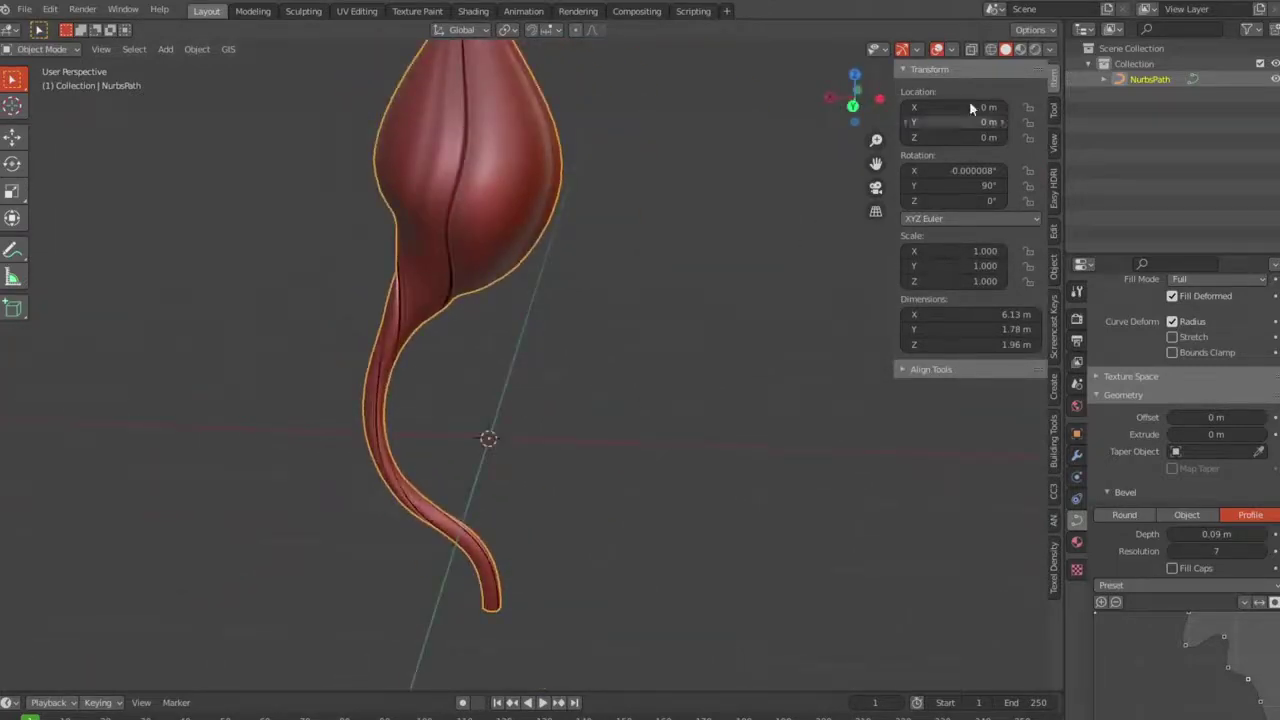
# Preview the bud with silver, then red, then silver MatCaps.
pyautogui.click(1047, 49)
pyautogui.click(994, 157)
pyautogui.click(996, 262)
pyautogui.moveTo(840, 300); pyautogui.dragTo(880, 268, button='middle')
pyautogui.click(1047, 49)
pyautogui.click(1014, 160)
pyautogui.click(814, 258)
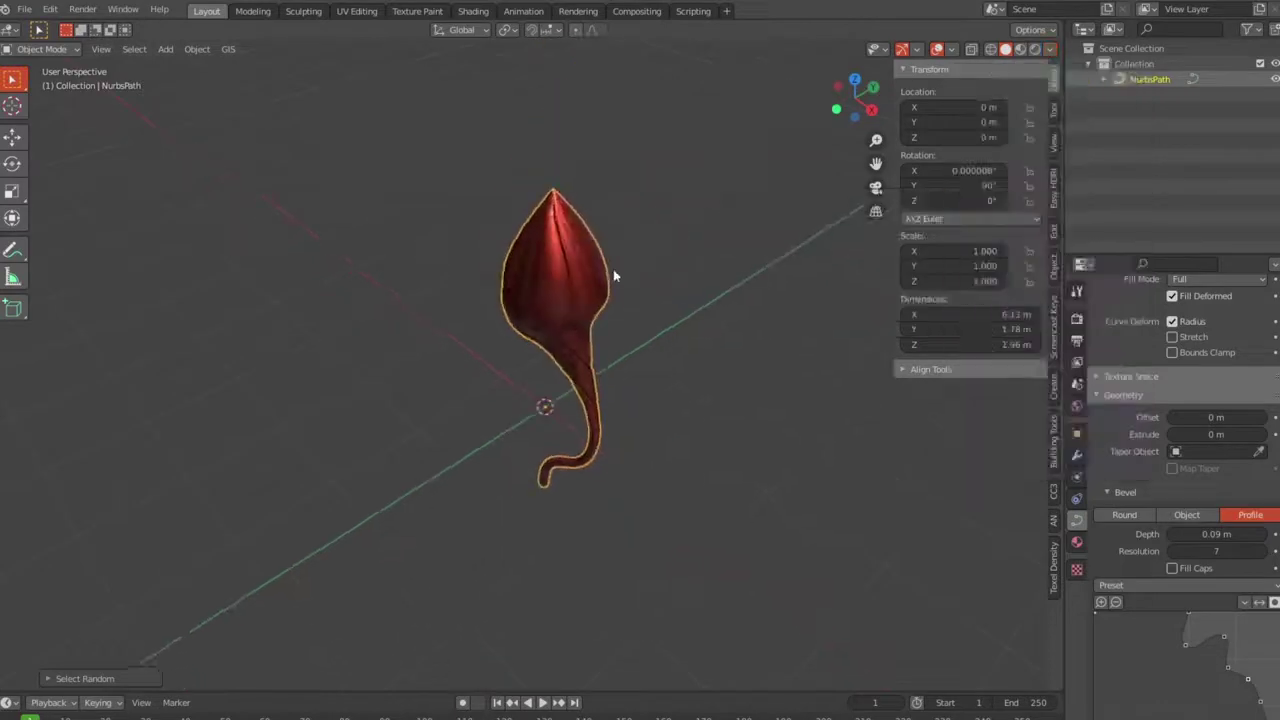
pyautogui.moveTo(613, 274); pyautogui.dragTo(650, 290, button='middle')
pyautogui.click(1047, 49)
pyautogui.click(1006, 157)
pyautogui.click(765, 309)
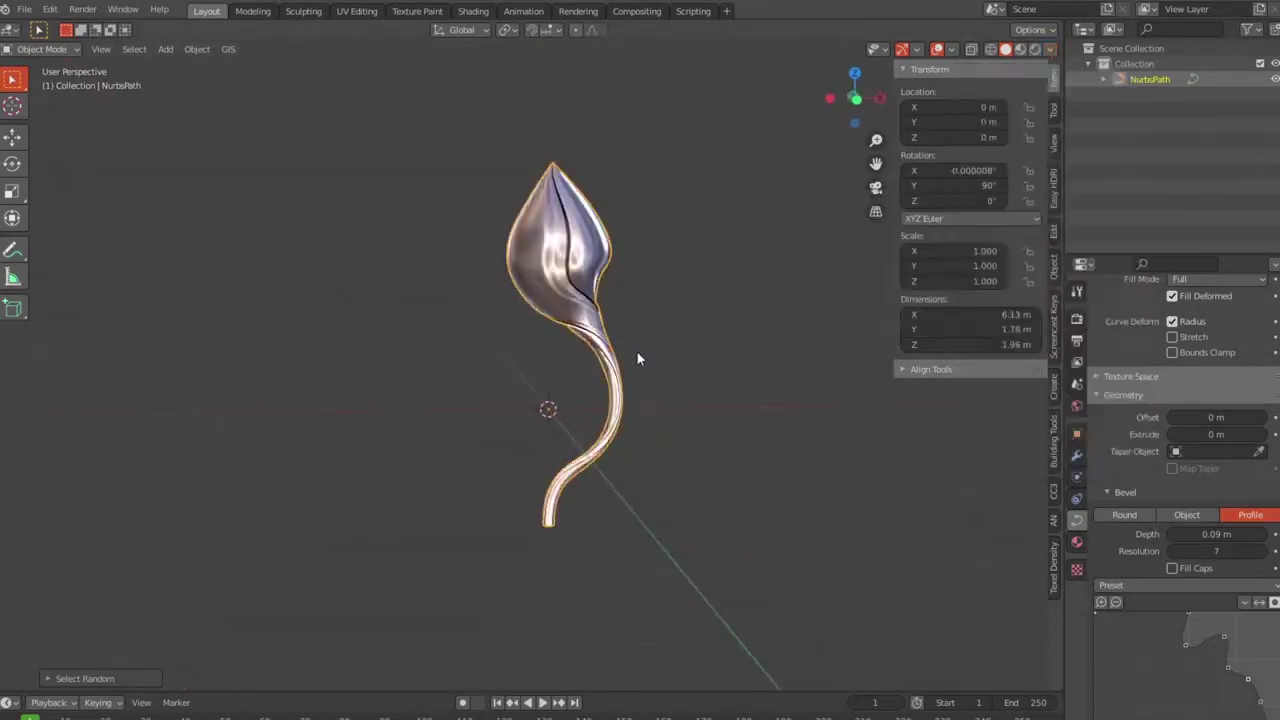
pyautogui.moveTo(638, 358); pyautogui.dragTo(777, 342, button='middle')
# Try a black MatCap, then settle on the light grey metallic MatCap.
pyautogui.click(1047, 49)
pyautogui.click(1036, 160)
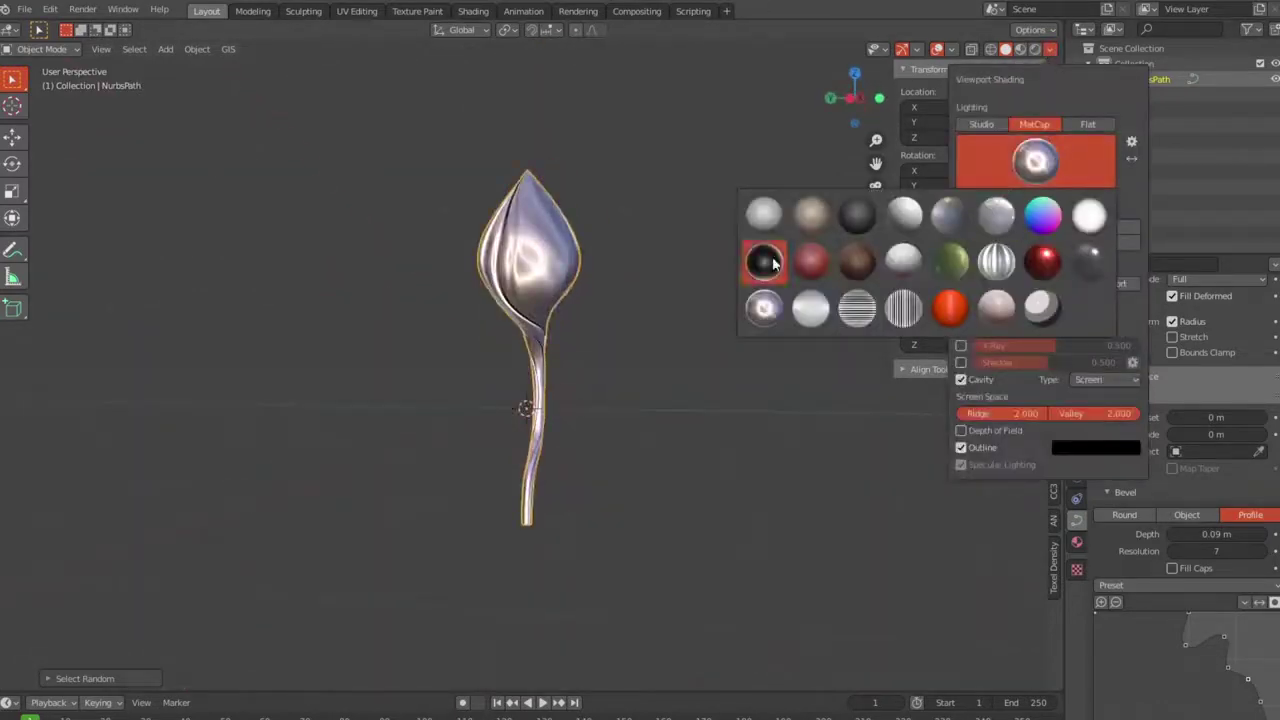
pyautogui.click(765, 262)
pyautogui.moveTo(854, 346); pyautogui.dragTo(900, 350, button='middle')
pyautogui.click(1047, 49)
pyautogui.click(1036, 160)
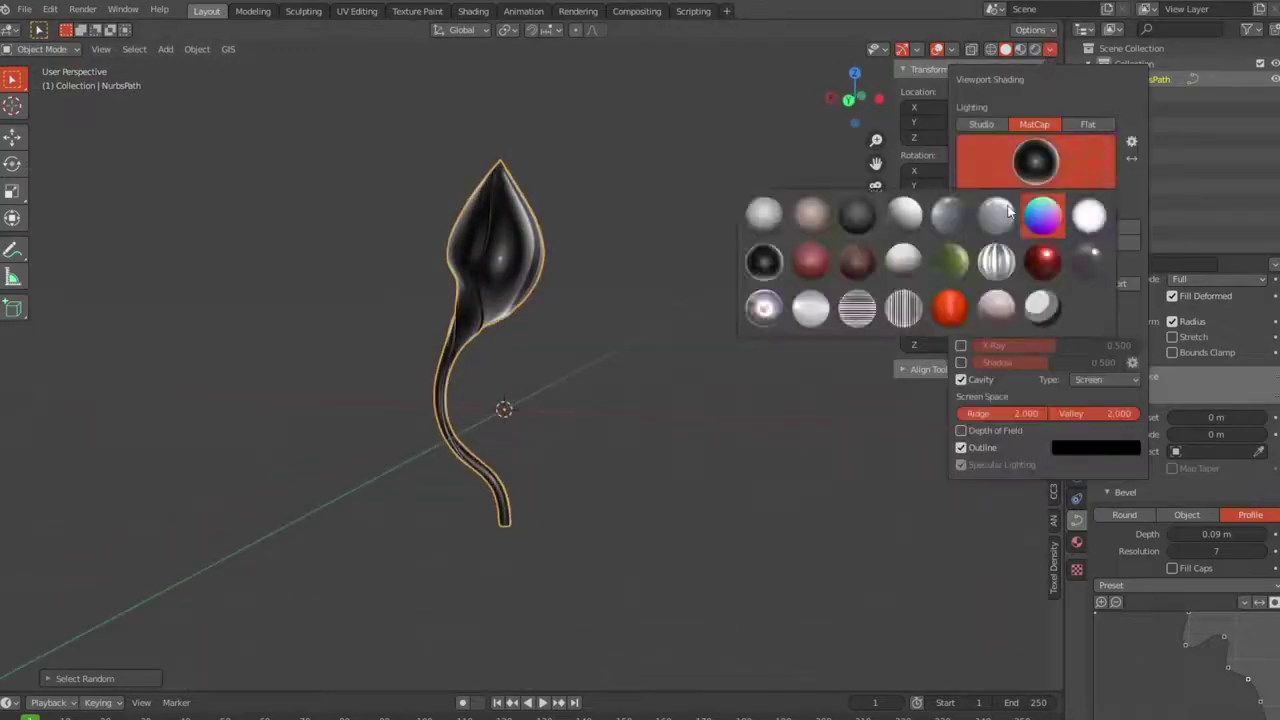
pyautogui.click(1008, 212)
pyautogui.moveTo(671, 366); pyautogui.dragTo(609, 357, button='middle')
pyautogui.scroll(5, 600, 345)
pyautogui.scroll(-3, 815, 274)
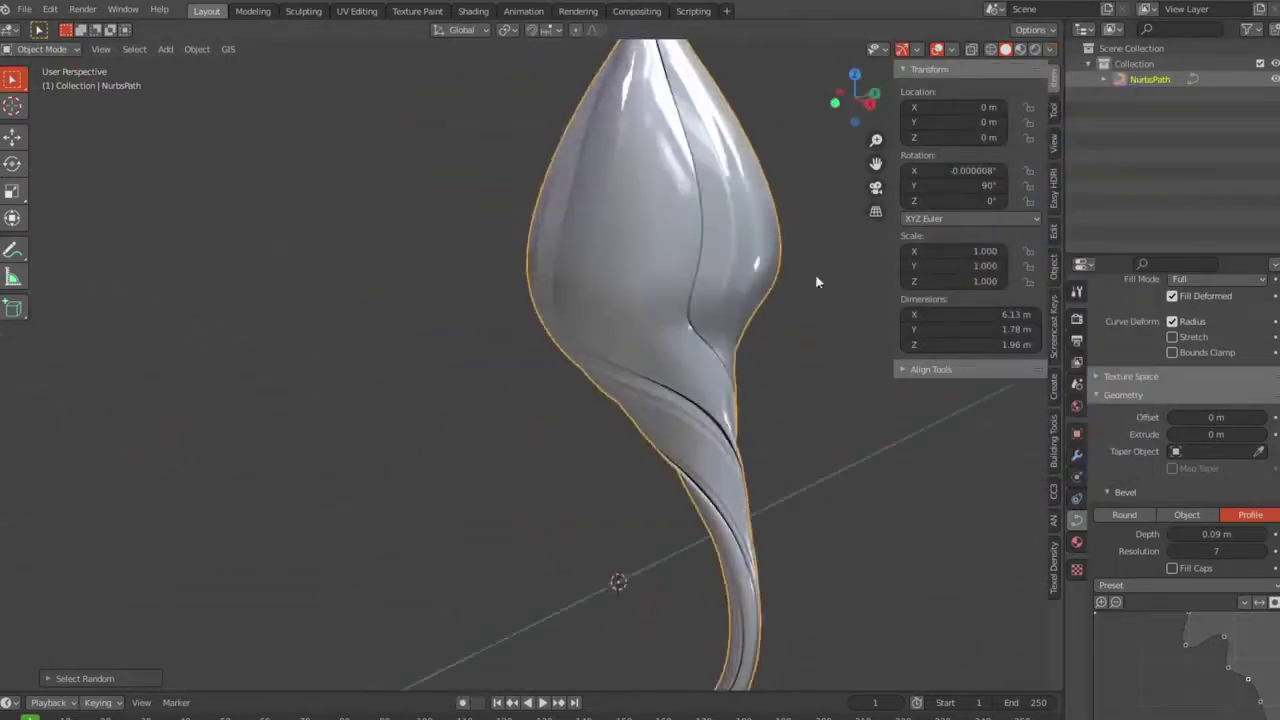
pyautogui.click(1047, 49)
pyautogui.click(1036, 160)
pyautogui.click(906, 214)
pyautogui.scroll(-4, 671, 292)
pyautogui.scroll(2, 446, 271)
pyautogui.moveTo(671, 292)
pyautogui.mouseDown(button='middle')
pyautogui.moveTo(446, 271)
pyautogui.moveTo(558, 238)
pyautogui.mouseUp(button='middle')
# Move a control point to sweep the stem outward, then start shrinking the bottom point's radius.
pyautogui.press('Tab')
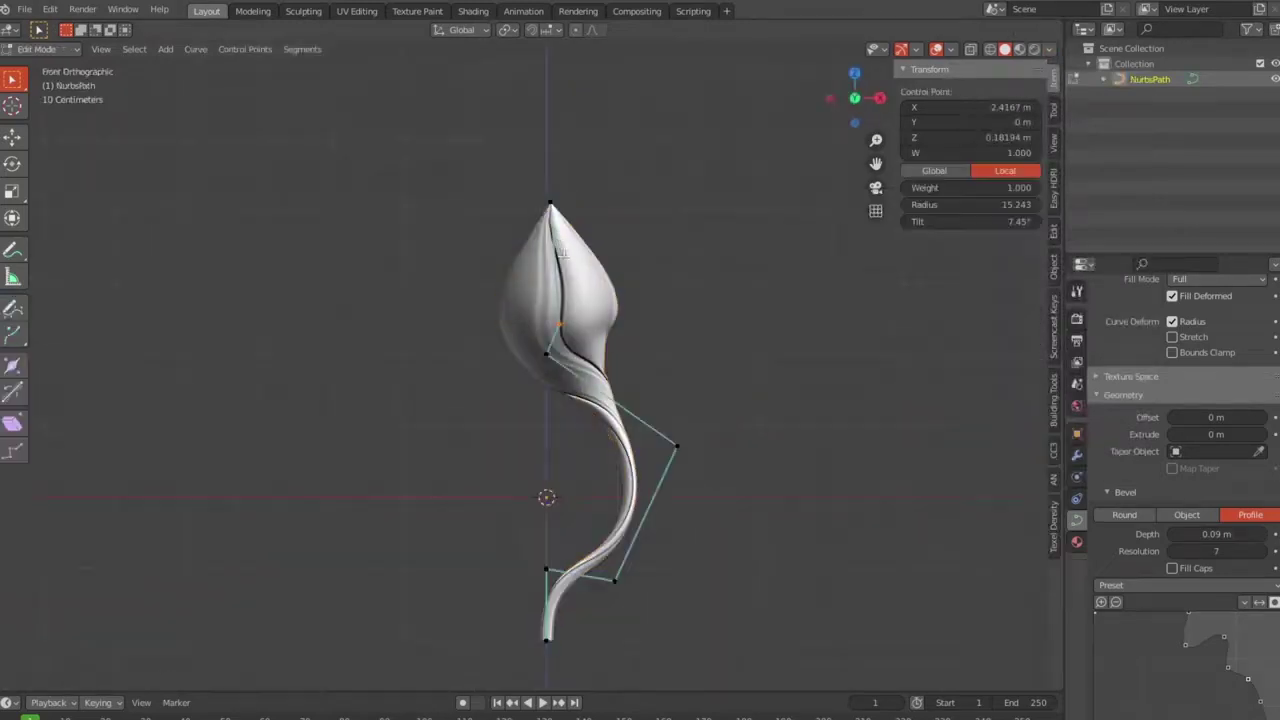
pyautogui.press('g')
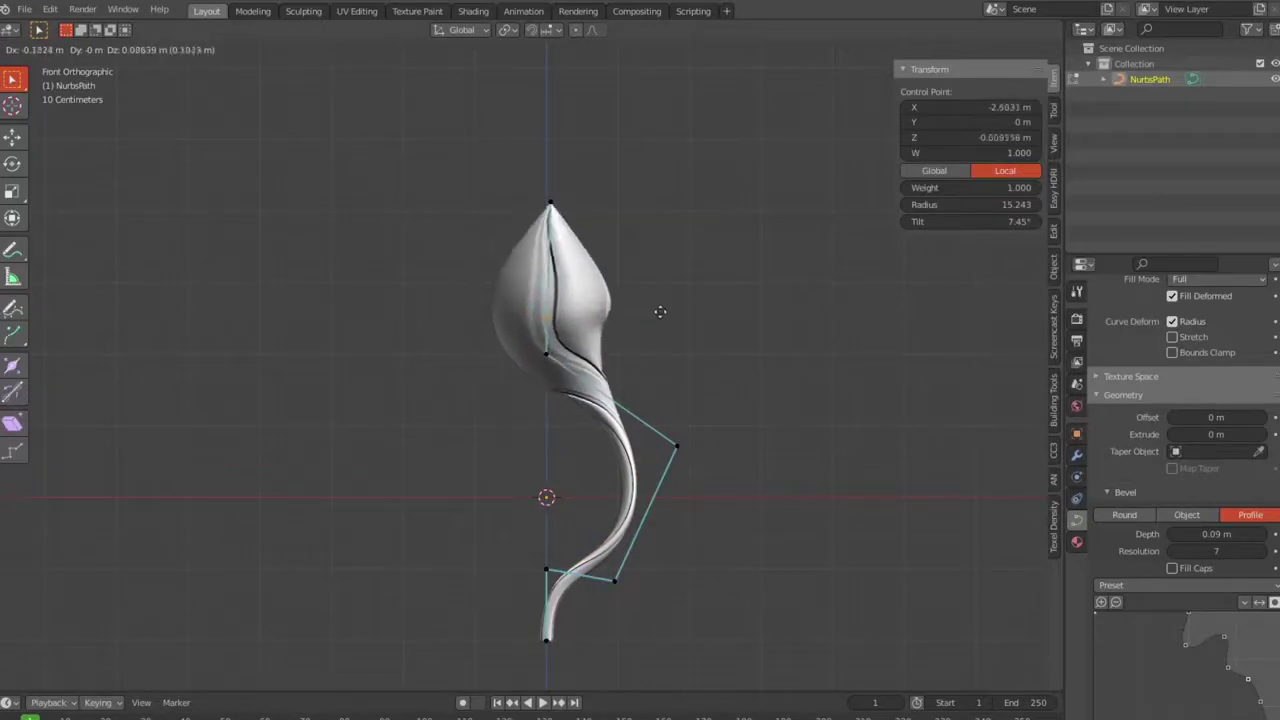
pyautogui.click(688, 321)
pyautogui.hotkey('alt', 'a')
pyautogui.press('Tab')
pyautogui.moveTo(688, 321)
pyautogui.mouseDown(button='middle')
pyautogui.moveTo(658, 309)
pyautogui.moveTo(833, 320)
pyautogui.moveTo(599, 293)
pyautogui.mouseUp(button='middle')
pyautogui.press('Tab')
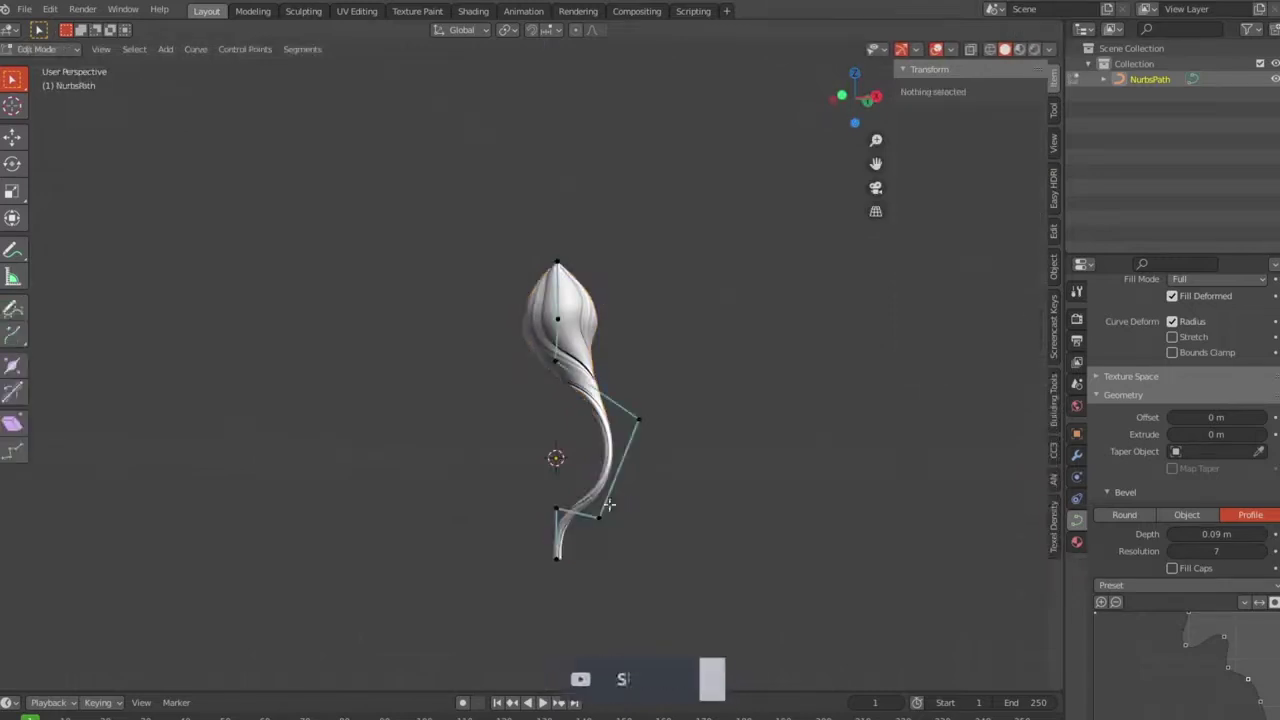
pyautogui.click(558, 556)
pyautogui.hotkey('alt', 's')
# Finish the thinner stem end, return to object mode, and select the bud in front view.
pyautogui.press('Return')
pyautogui.press('Tab')
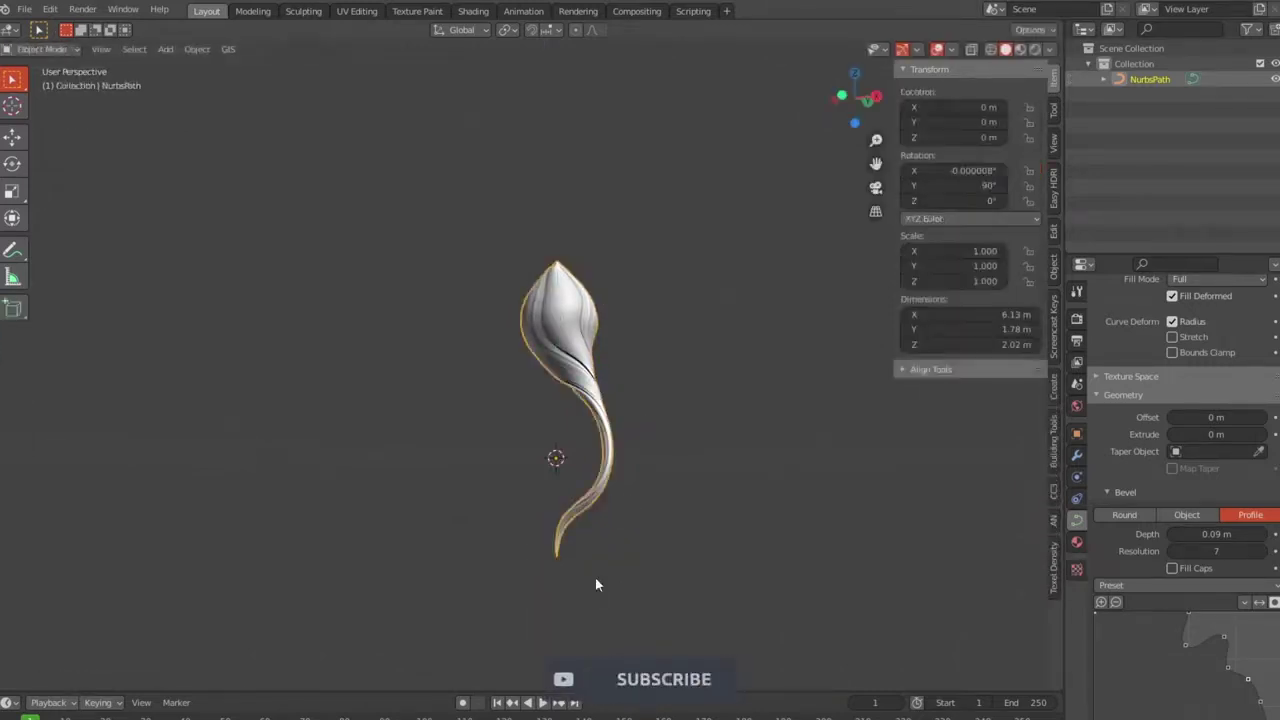
pyautogui.hotkey('alt', 'a')
pyautogui.moveTo(716, 585)
pyautogui.mouseDown(button='middle')
pyautogui.moveTo(928, 539)
pyautogui.moveTo(671, 495)
pyautogui.moveTo(409, 517)
pyautogui.moveTo(608, 529)
pyautogui.moveTo(580, 423)
pyautogui.moveTo(614, 519)
pyautogui.moveTo(271, 485)
pyautogui.moveTo(308, 444)
pyautogui.mouseUp(button='middle')
pyautogui.scroll(3, 608, 529)
pyautogui.press('KP_1')
pyautogui.click(618, 422)
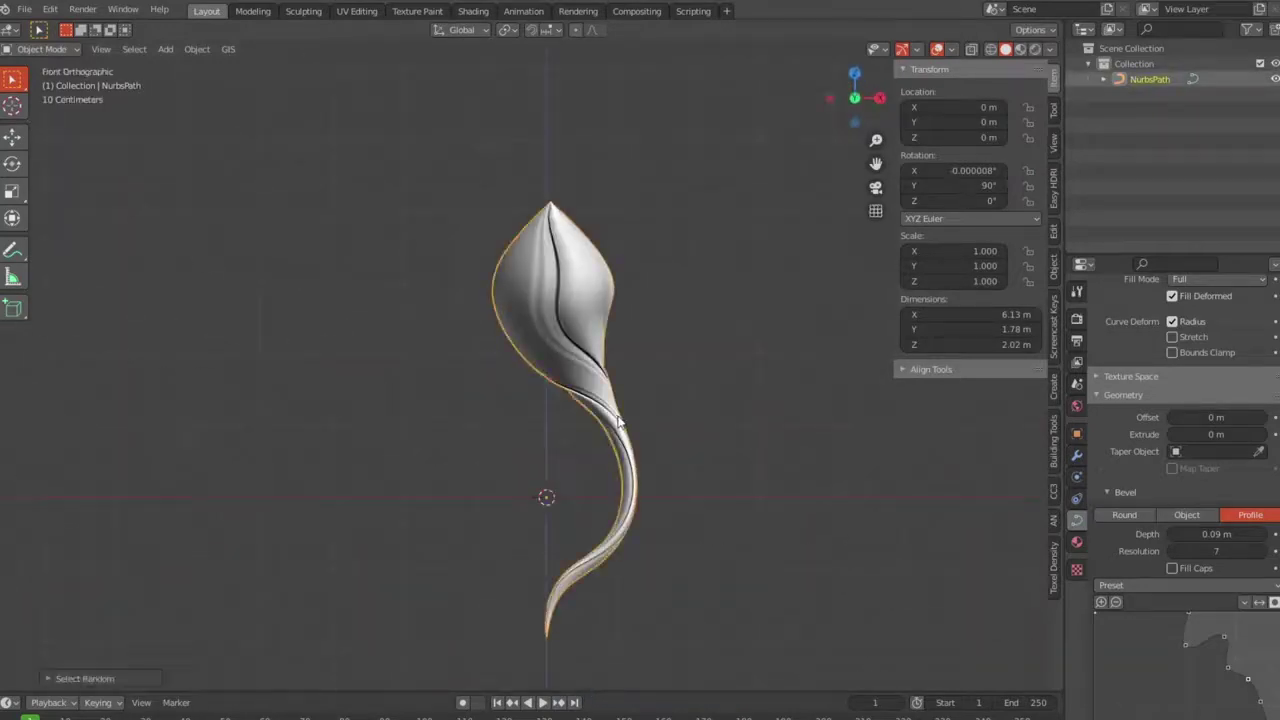
# Duplicate the bud, tilt it, move it right of the stem, and scale it to 0.309.
pyautogui.hotkey('shift', 'd')
pyautogui.press('r')
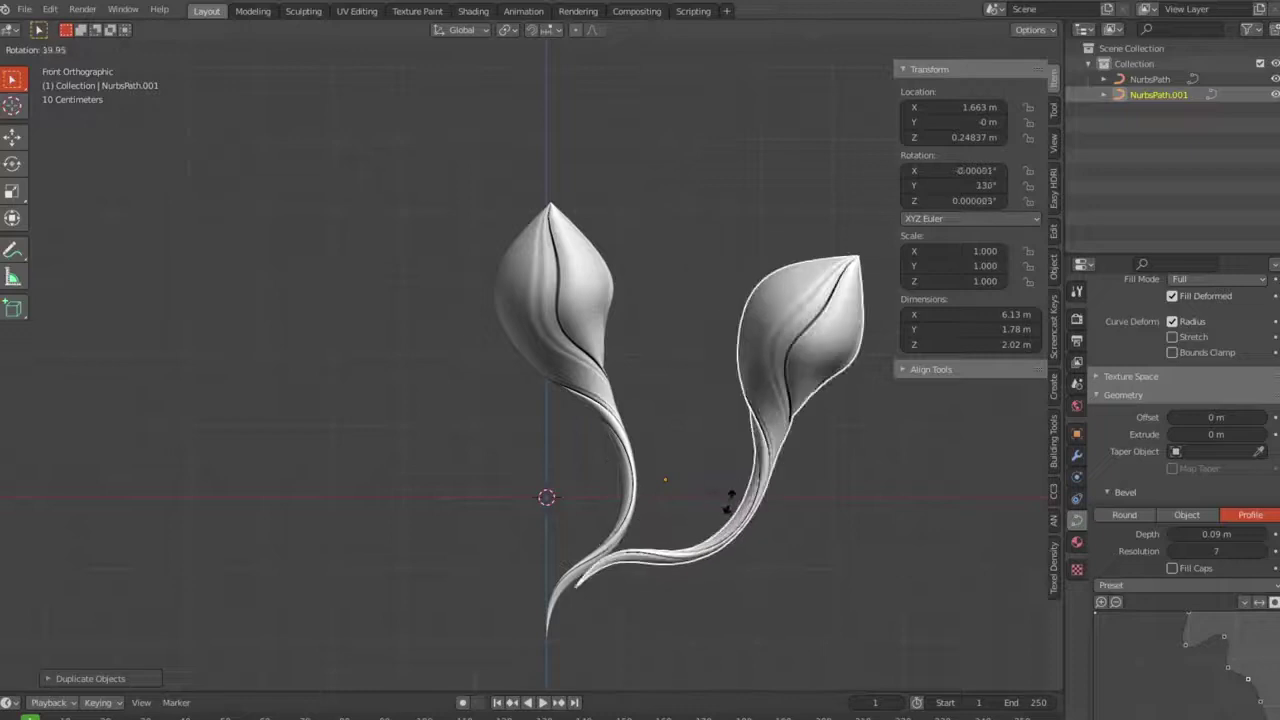
pyautogui.click(742, 505)
pyautogui.press('g')
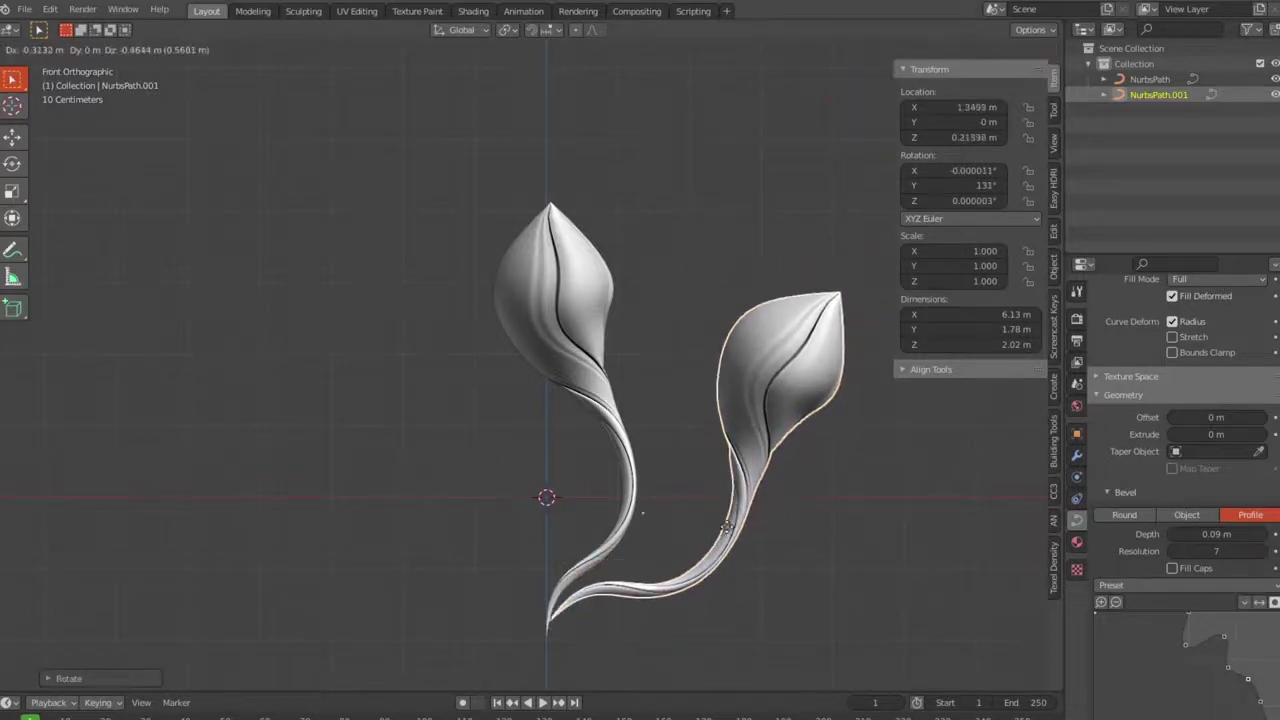
pyautogui.click(795, 455)
pyautogui.scroll(-3, 807, 478)
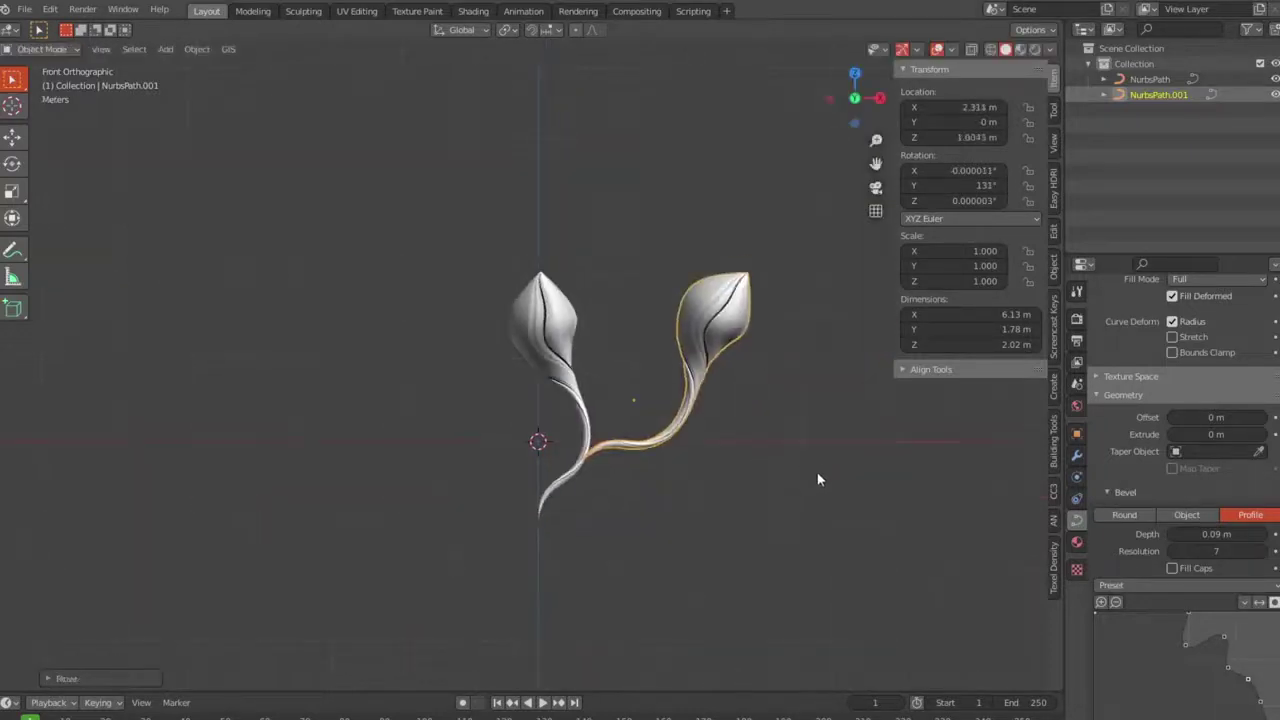
pyautogui.press('s')
pyautogui.click(688, 422)
# Rotate and settle the small bud against the right side of the main stem.
pyautogui.press('g')
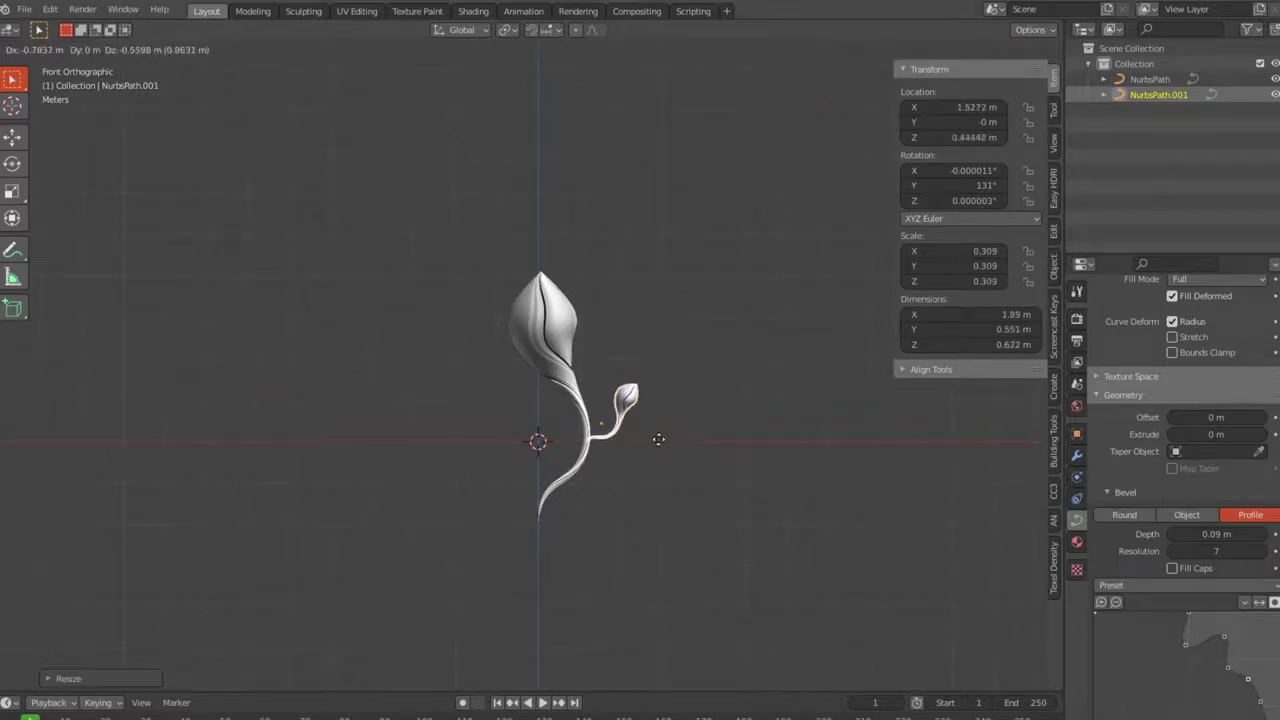
pyautogui.click(658, 439)
pyautogui.scroll(2, 658, 439)
pyautogui.press('r')
pyautogui.click(823, 420)
pyautogui.press('g')
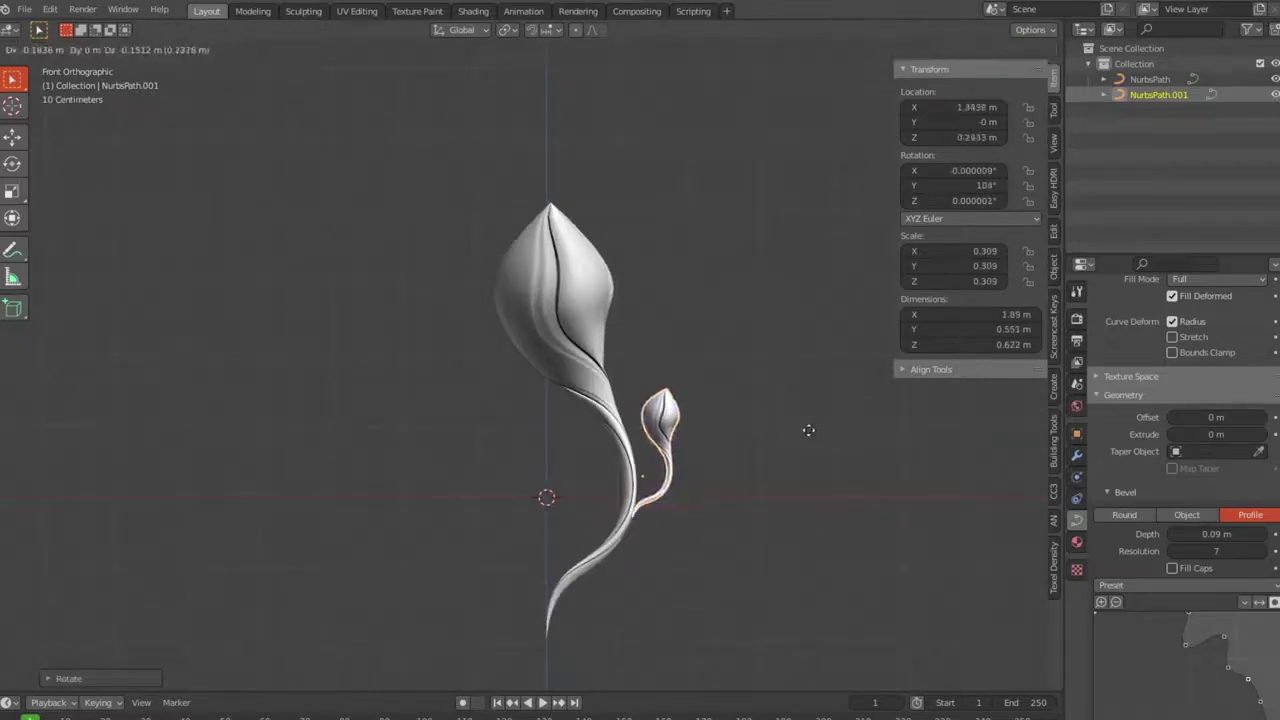
pyautogui.click(805, 425)
# Duplicate the small bud into a second rotated copy placed beside the first.
pyautogui.hotkey('shift', 'd')
pyautogui.press('r')
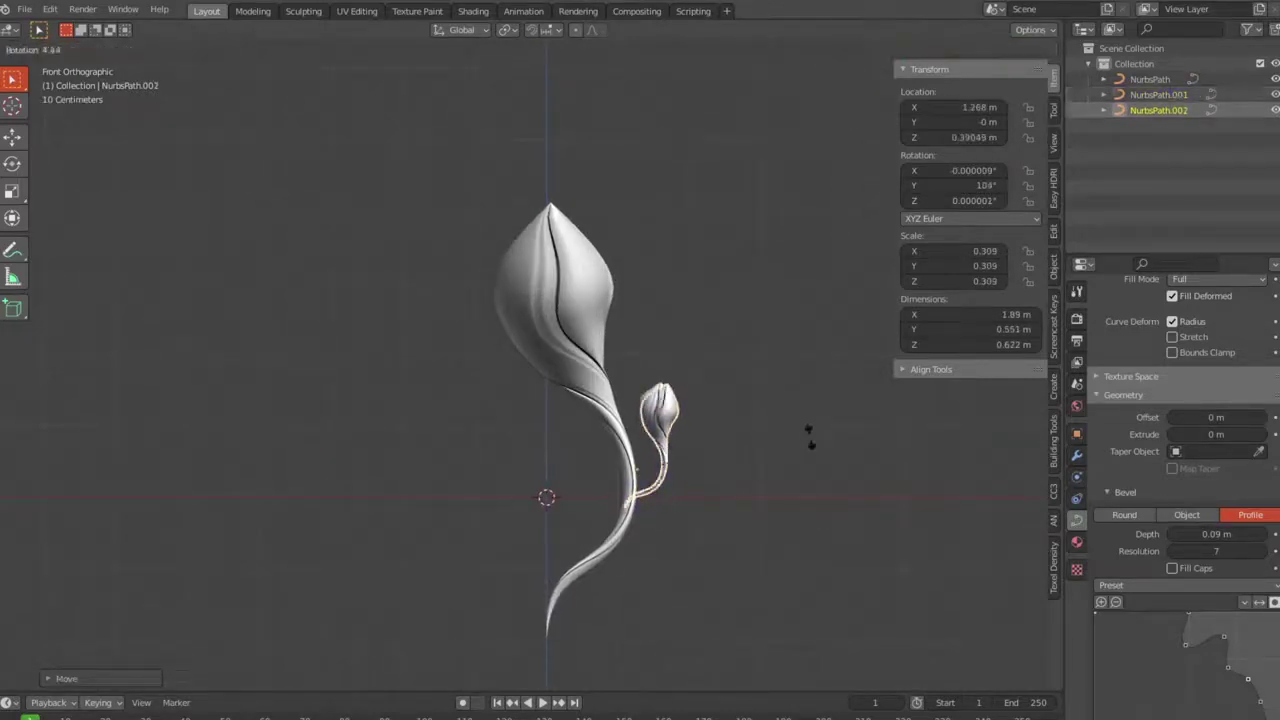
pyautogui.click(862, 569)
pyautogui.press('g')
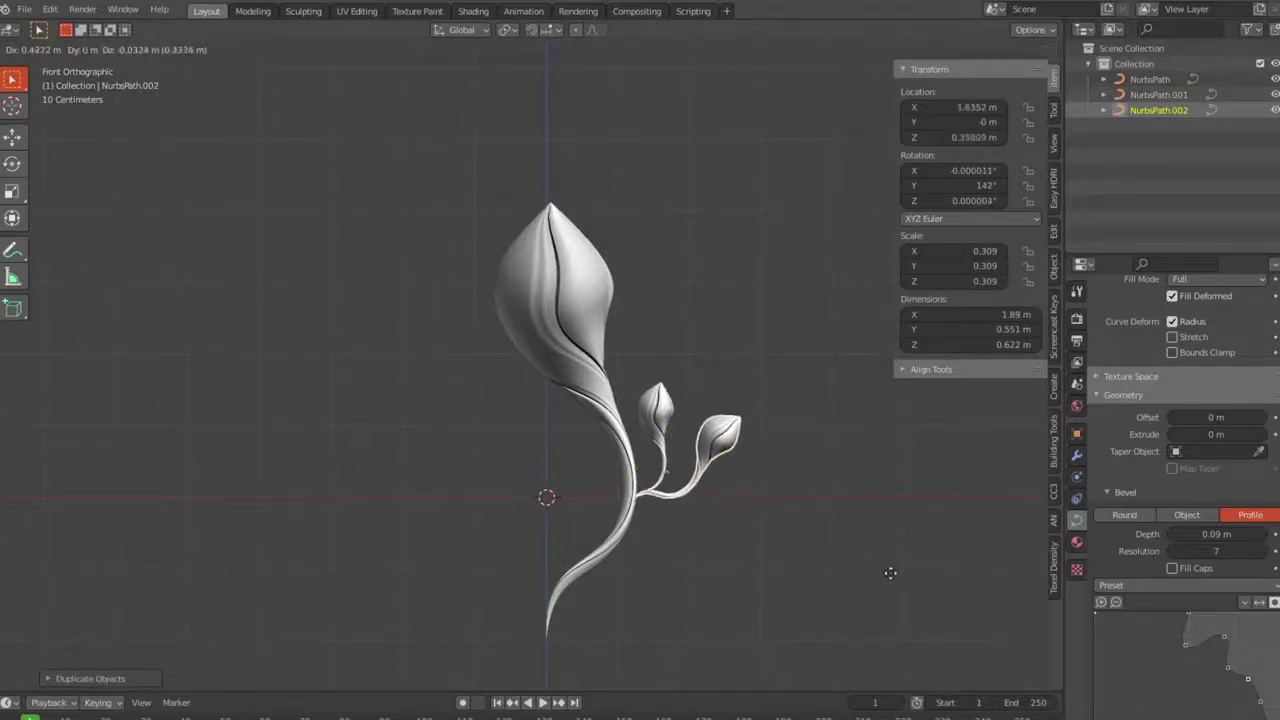
pyautogui.click(887, 578)
pyautogui.moveTo(887, 578)
pyautogui.mouseDown(button='middle')
pyautogui.moveTo(753, 513)
pyautogui.moveTo(838, 572)
pyautogui.moveTo(828, 494)
pyautogui.mouseUp(button='middle')
pyautogui.press('KP_1')
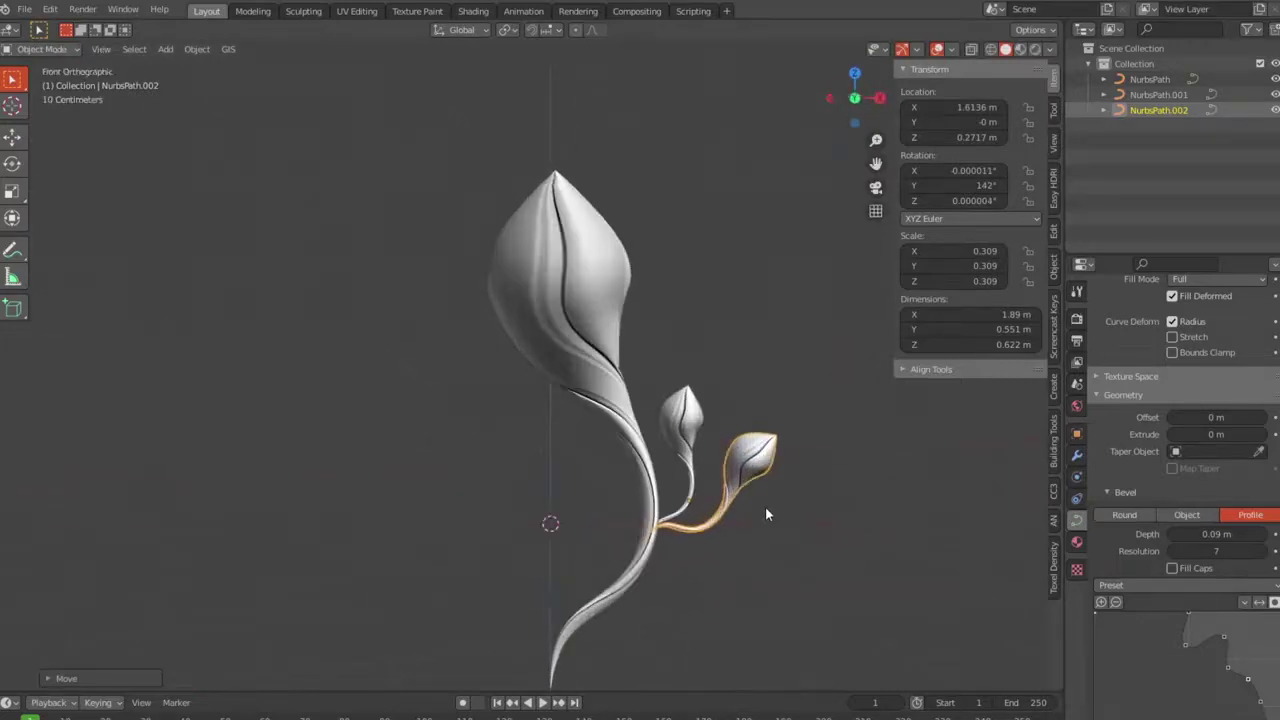
pyautogui.click(736, 352)
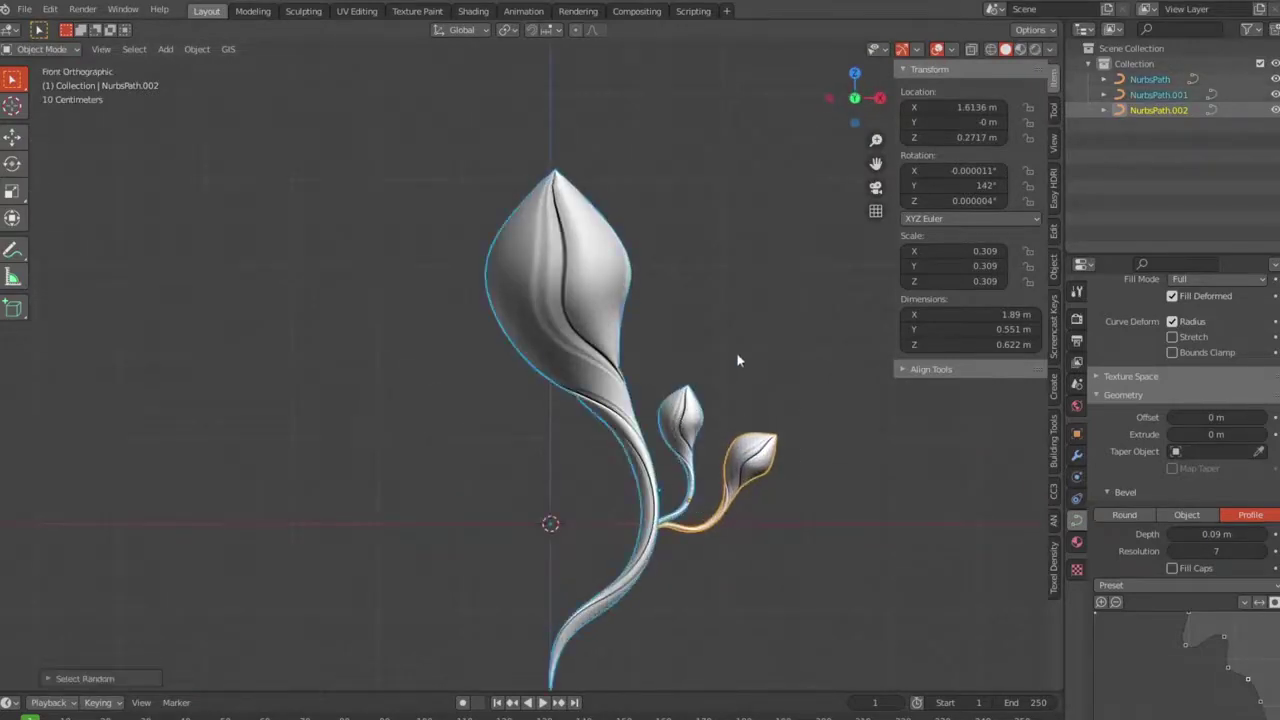
# Duplicate the two small buds and move the copies to the stem's left side.
pyautogui.press('a')
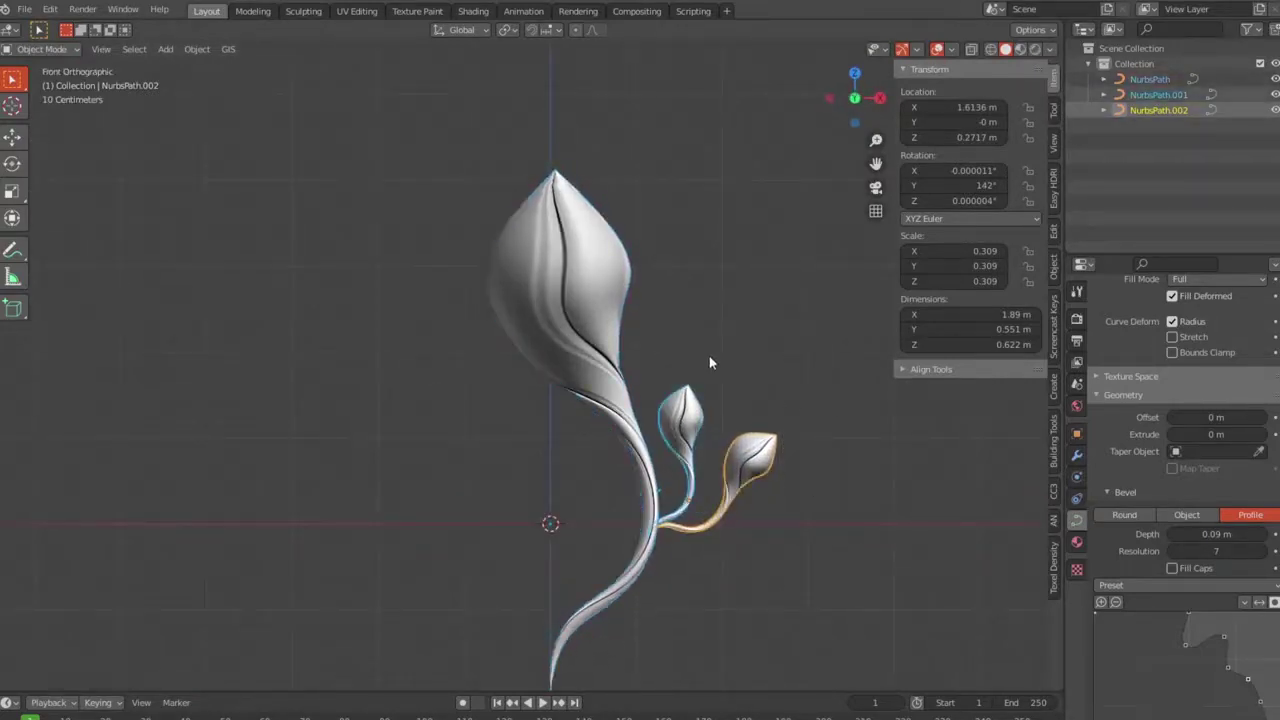
pyautogui.hotkey('shift', 'd')
pyautogui.press('r')
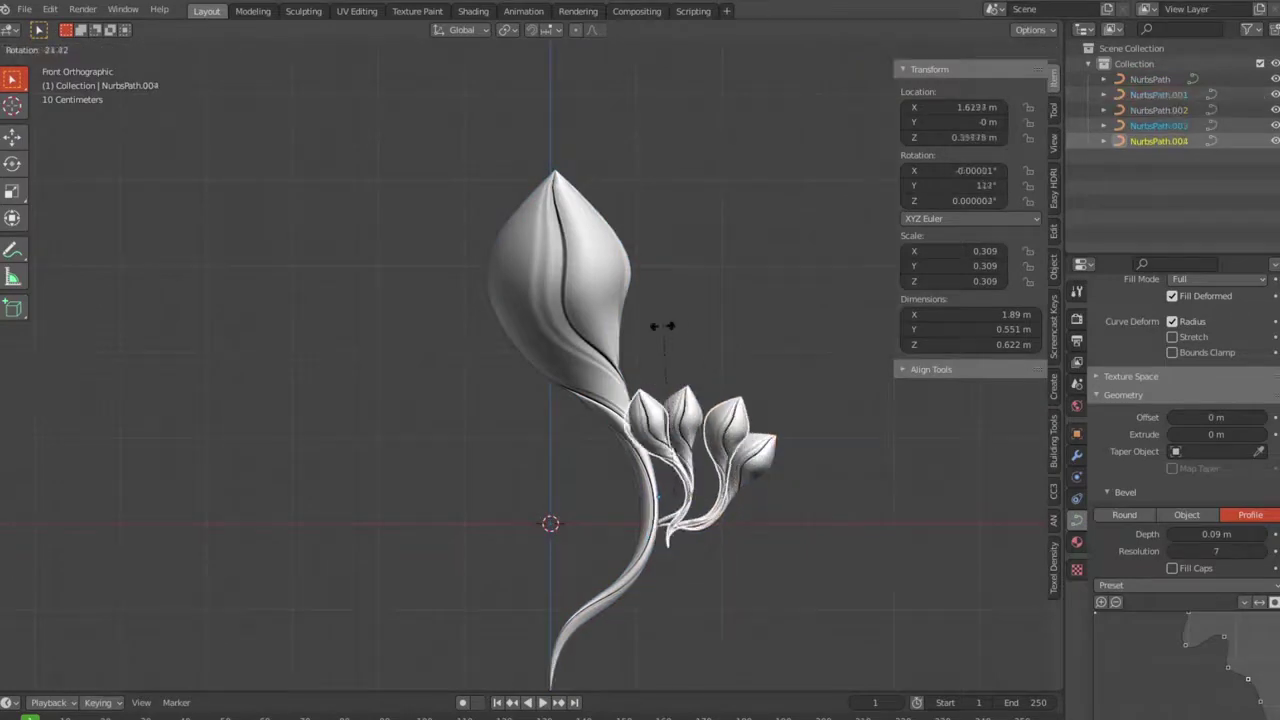
pyautogui.press('g')
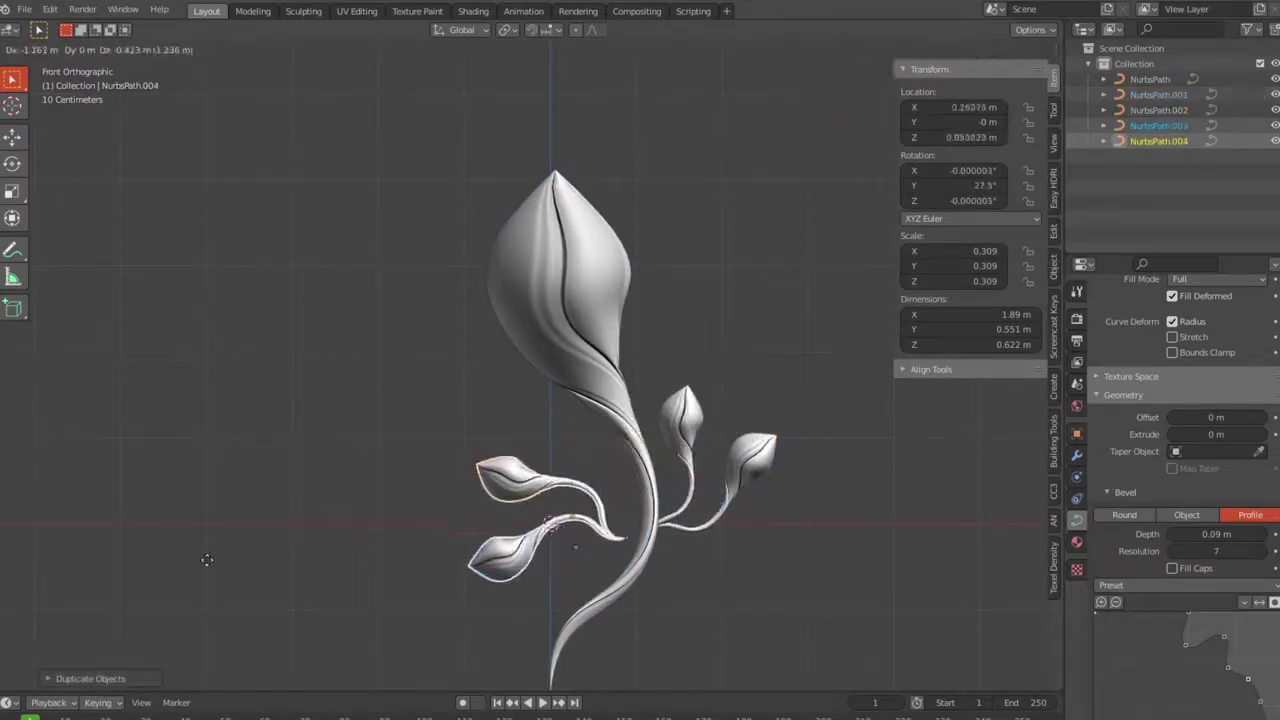
pyautogui.click(196, 543)
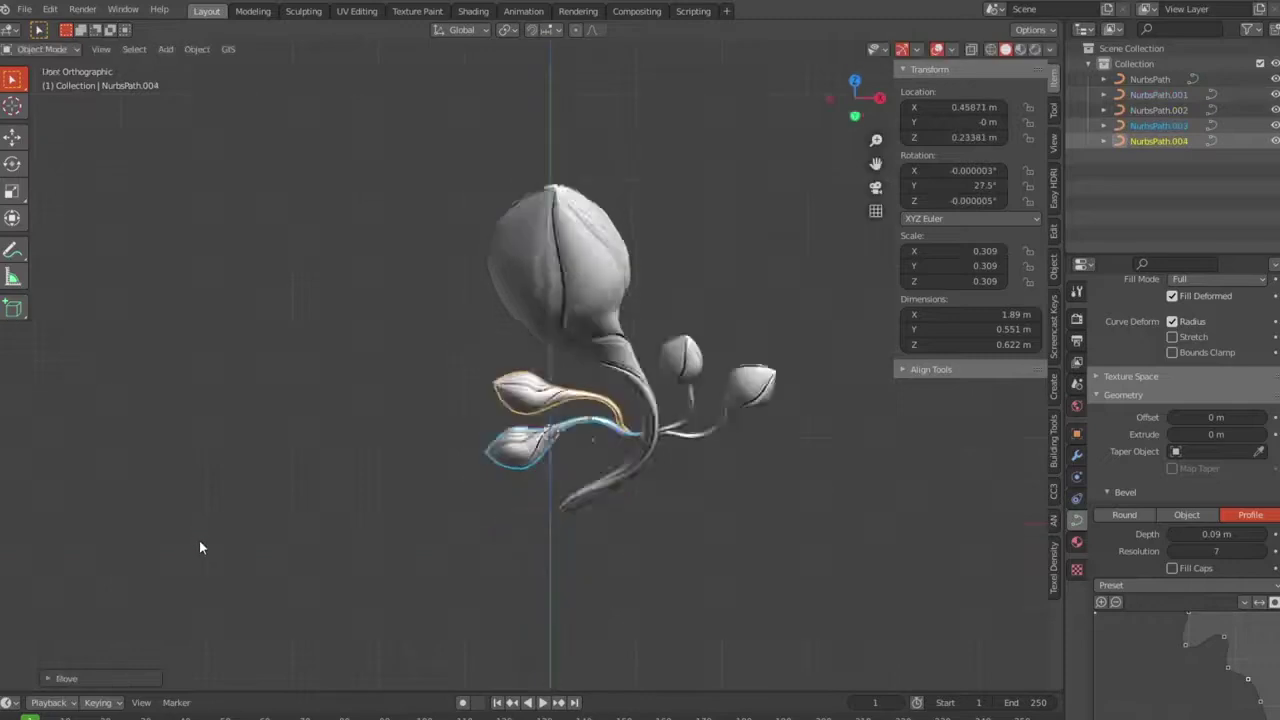
# From top view, select a small bud and move it up and left to a new spot.
pyautogui.press('KP_7')
pyautogui.moveTo(682, 278); pyautogui.dragTo(790, 398)
pyautogui.moveTo(823, 245); pyautogui.dragTo(763, 329)
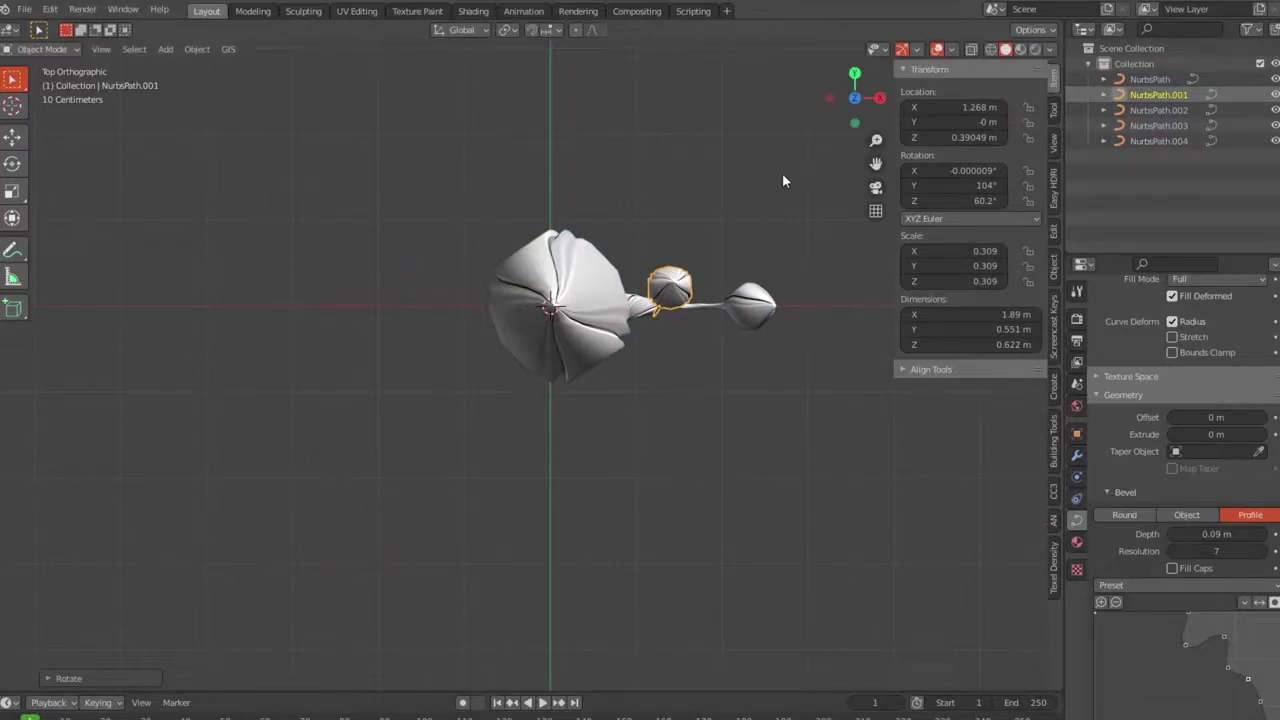
pyautogui.press('g')
pyautogui.click(757, 177)
pyautogui.moveTo(757, 177)
pyautogui.mouseDown(button='middle')
pyautogui.moveTo(655, 275)
pyautogui.moveTo(704, 313)
pyautogui.mouseUp(button='middle')
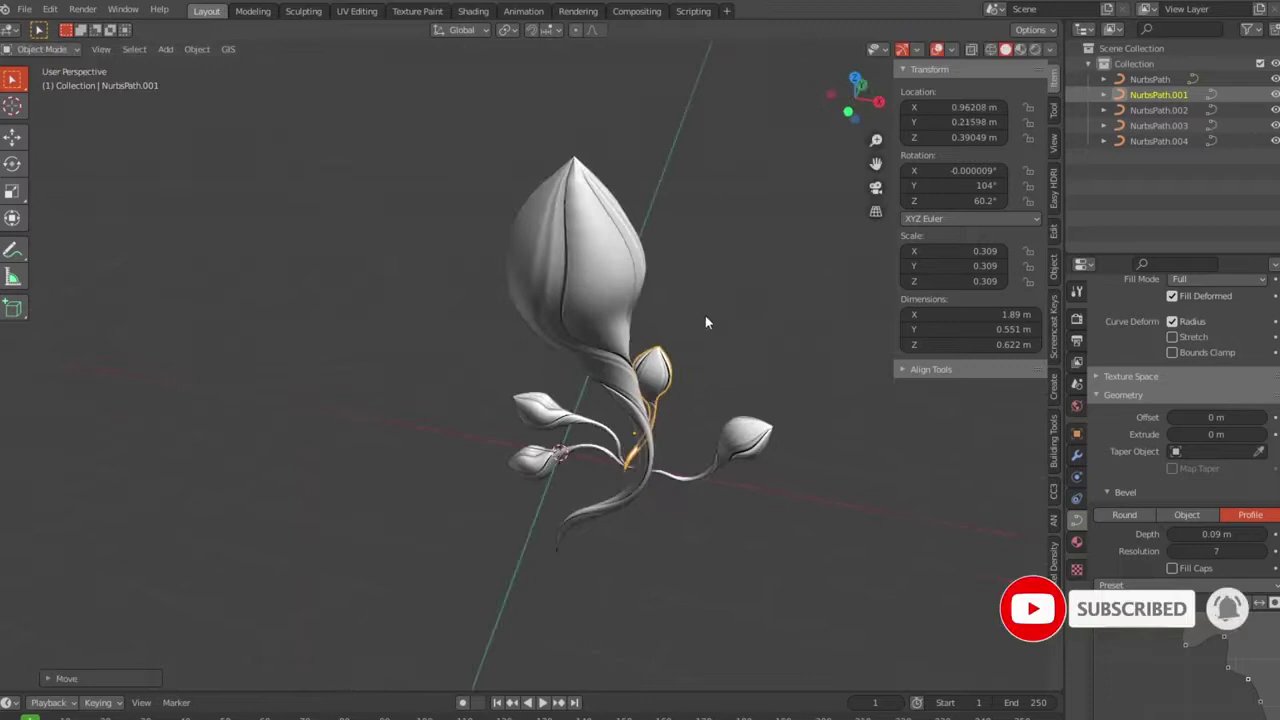
pyautogui.press('g')
pyautogui.moveTo(720, 511); pyautogui.dragTo(539, 521, button='middle')
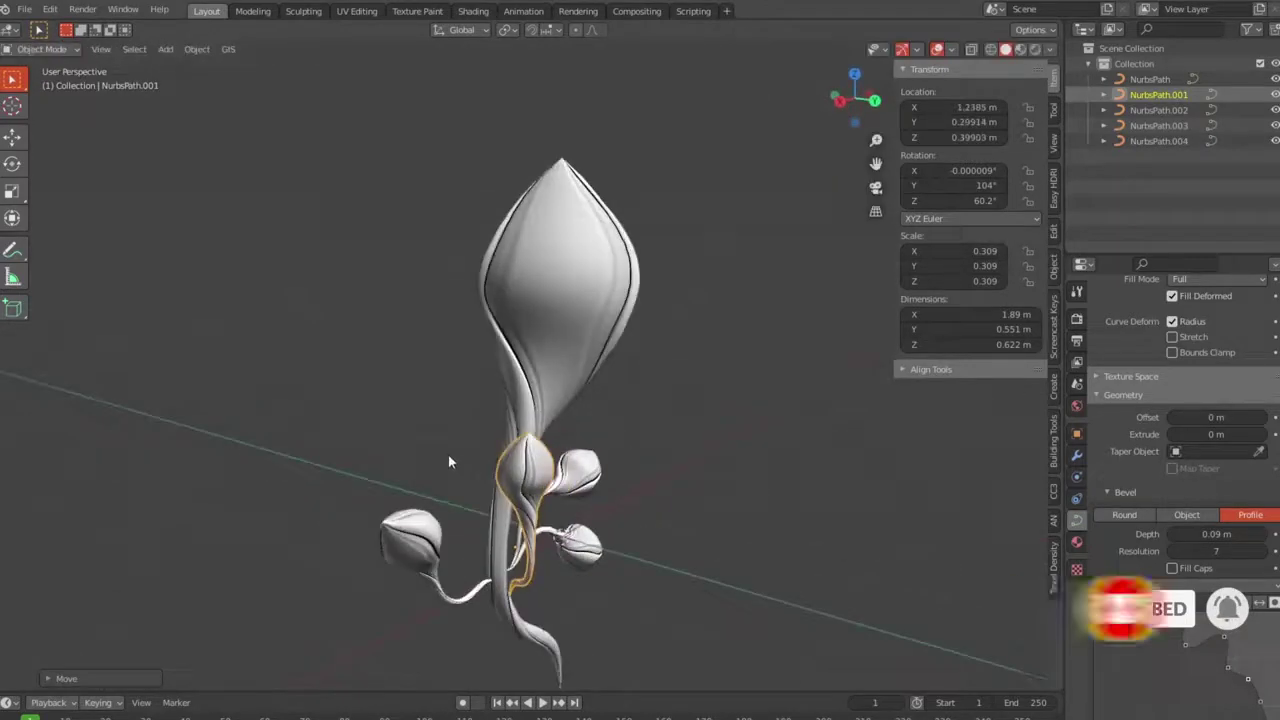
# Rotate the lower-left bud around the global Z axis, then view from the top.
pyautogui.press('a')
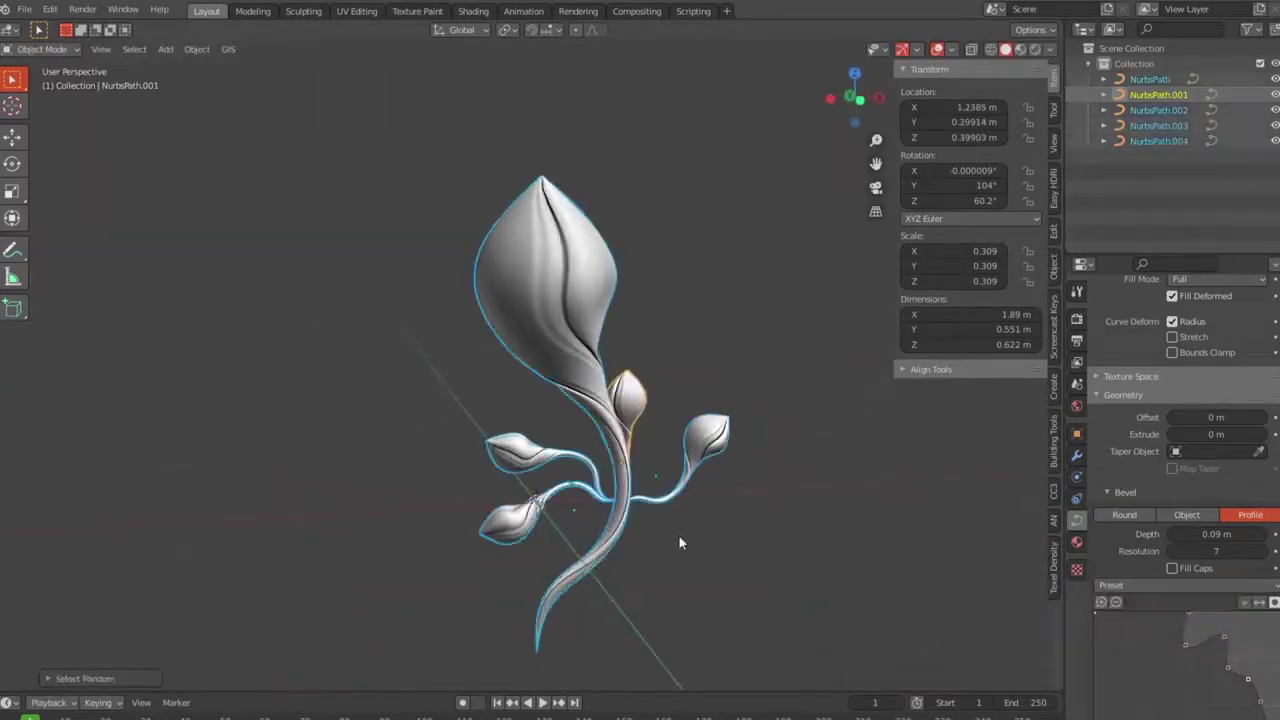
pyautogui.press('r')
pyautogui.press('x')
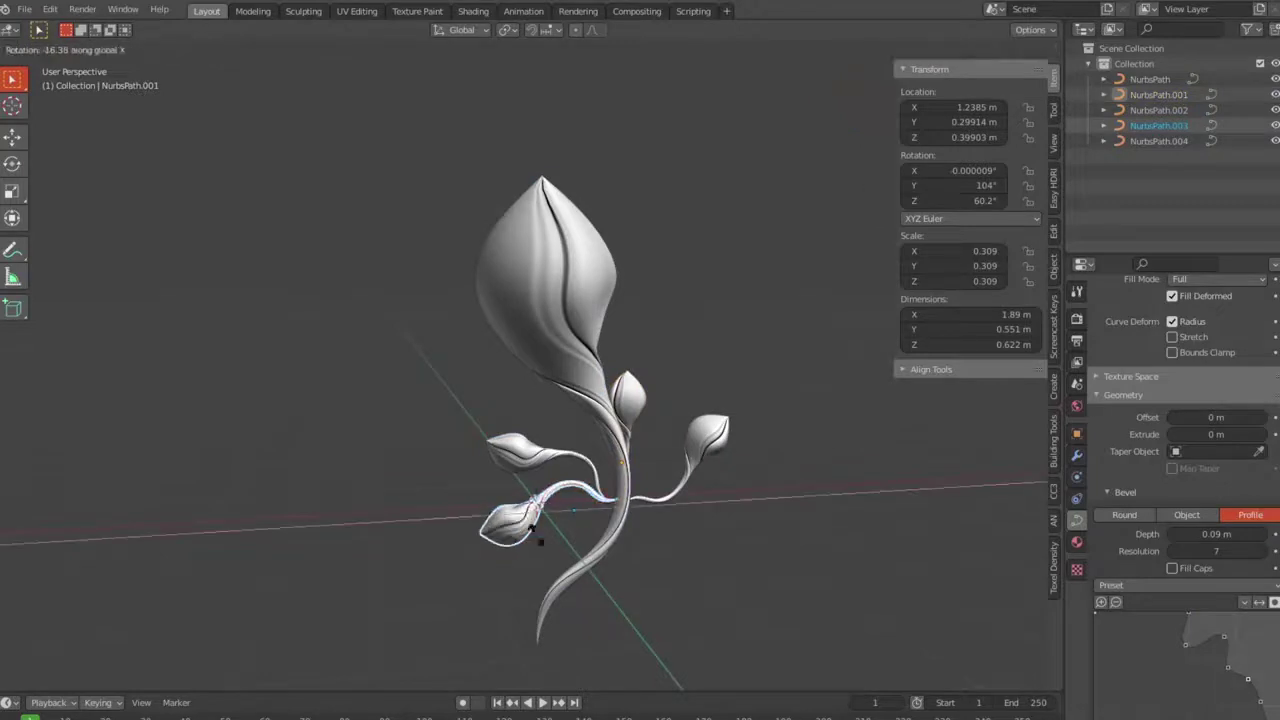
pyautogui.press('z')
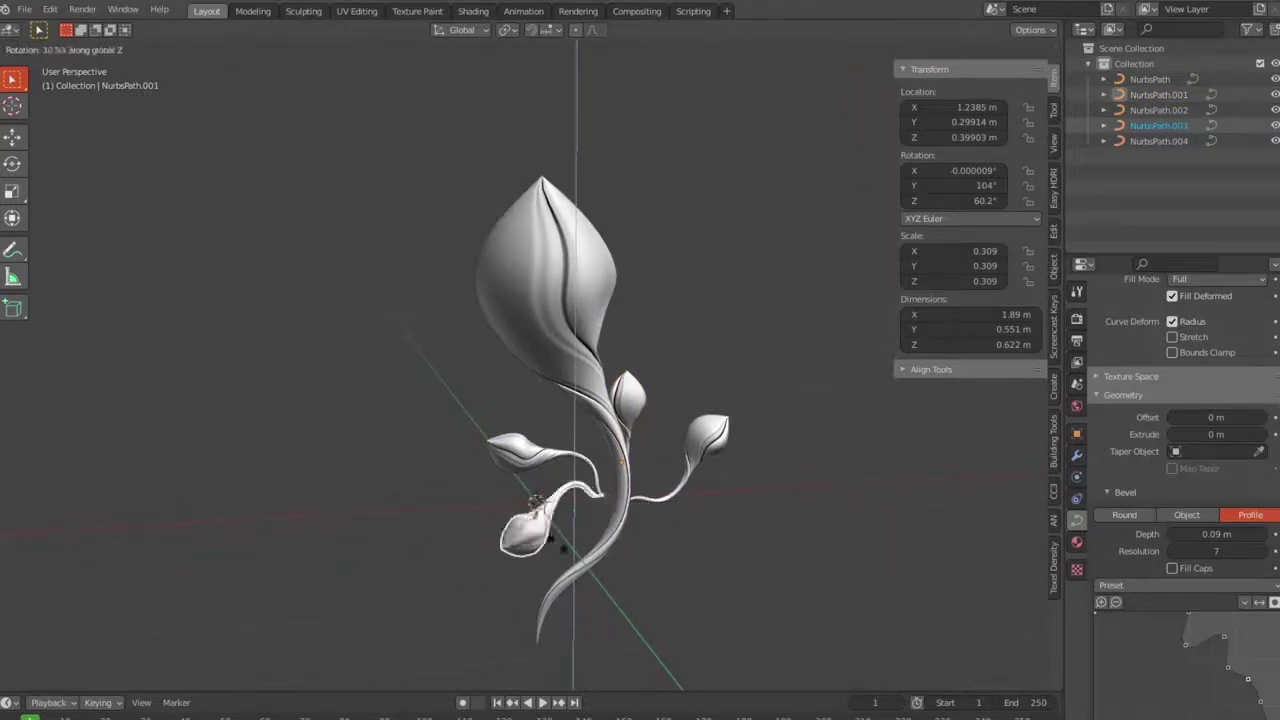
pyautogui.press('KP_7')
# In wireframe, move and rotate the lower-left leaf bud beside the stem, then restore solid shading.
pyautogui.hotkey('shift', 'z')
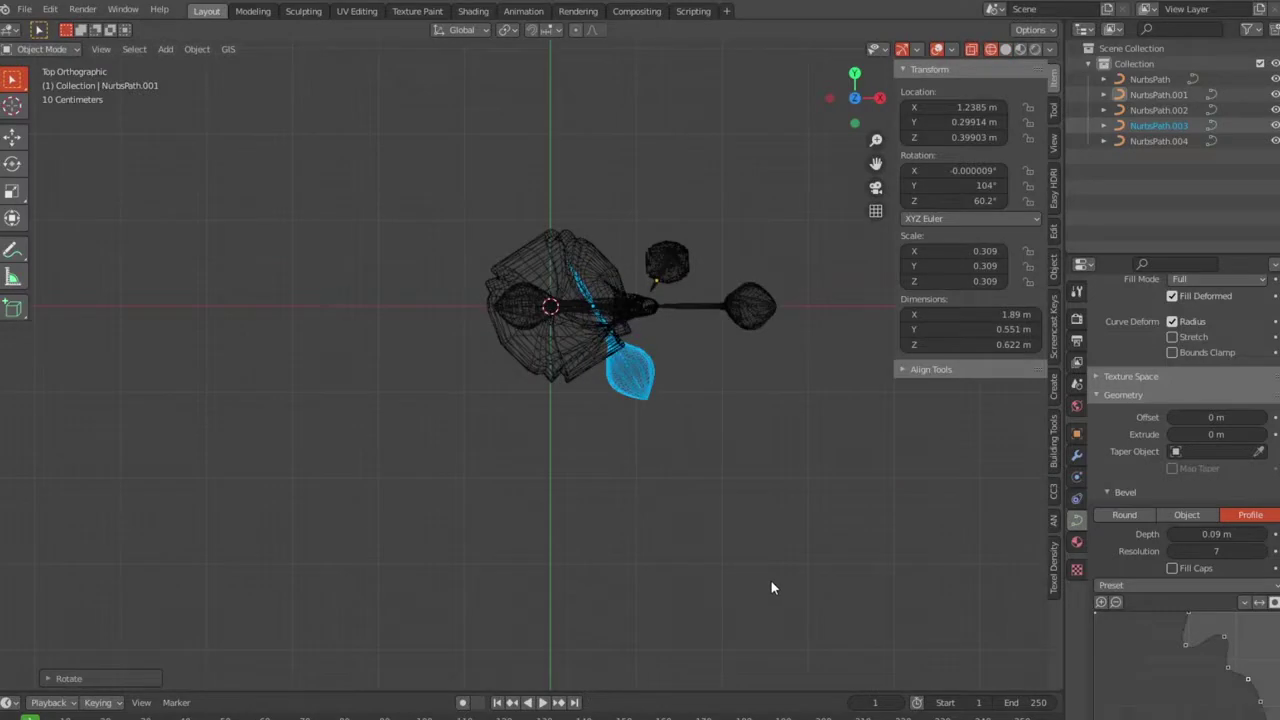
pyautogui.press('g')
pyautogui.click(879, 565)
pyautogui.moveTo(879, 565)
pyautogui.mouseDown(button='middle')
pyautogui.moveTo(857, 389)
pyautogui.moveTo(969, 647)
pyautogui.moveTo(936, 634)
pyautogui.mouseUp(button='middle')
pyautogui.click(826, 302)
pyautogui.press('g')
pyautogui.click(737, 600)
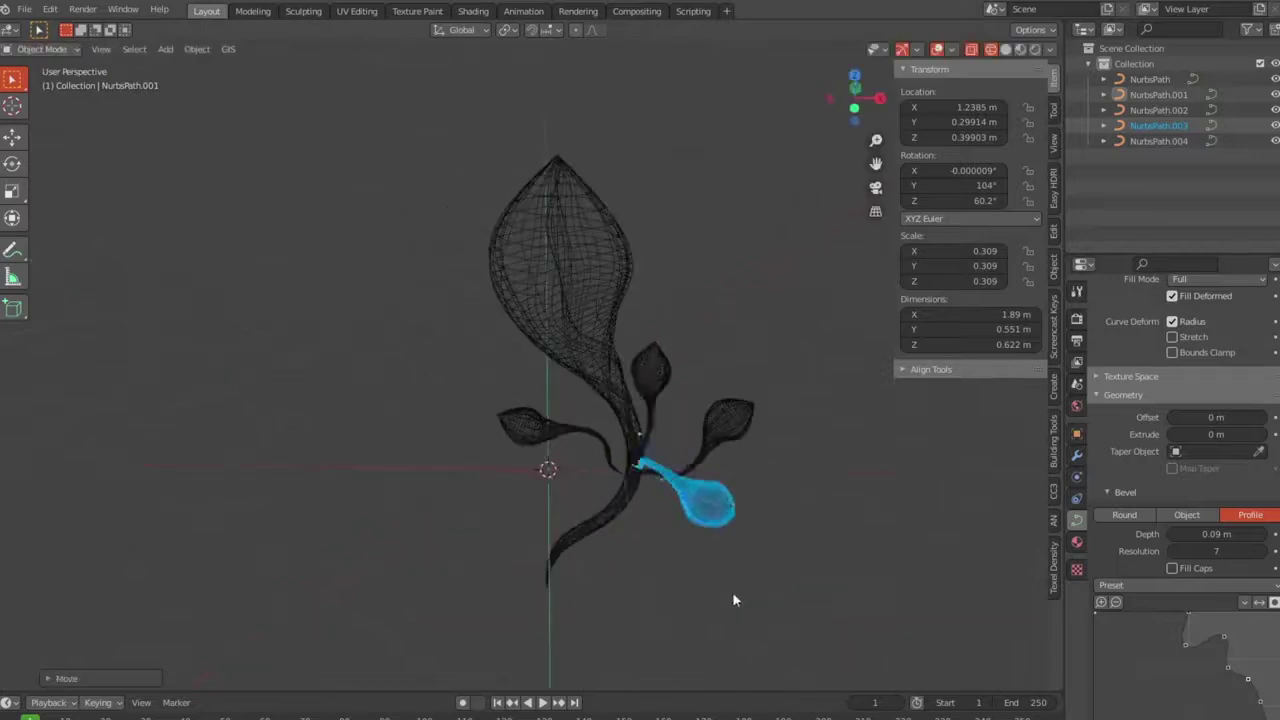
pyautogui.hotkey('shift', 'z')
# Orbit around the enlarged flower and switch the viewport to Material Preview.
pyautogui.moveTo(791, 611); pyautogui.dragTo(599, 607, button='middle')
pyautogui.scroll(3, 599, 607)
pyautogui.moveTo(699, 598)
pyautogui.mouseDown(button='middle')
pyautogui.moveTo(961, 549)
pyautogui.moveTo(237, 595)
pyautogui.mouseUp(button='middle')
pyautogui.scroll(3, 548, 584)
pyautogui.moveTo(548, 584)
pyautogui.mouseDown(button='middle')
pyautogui.moveTo(764, 436)
pyautogui.moveTo(884, 457)
pyautogui.moveTo(825, 433)
pyautogui.mouseUp(button='middle')
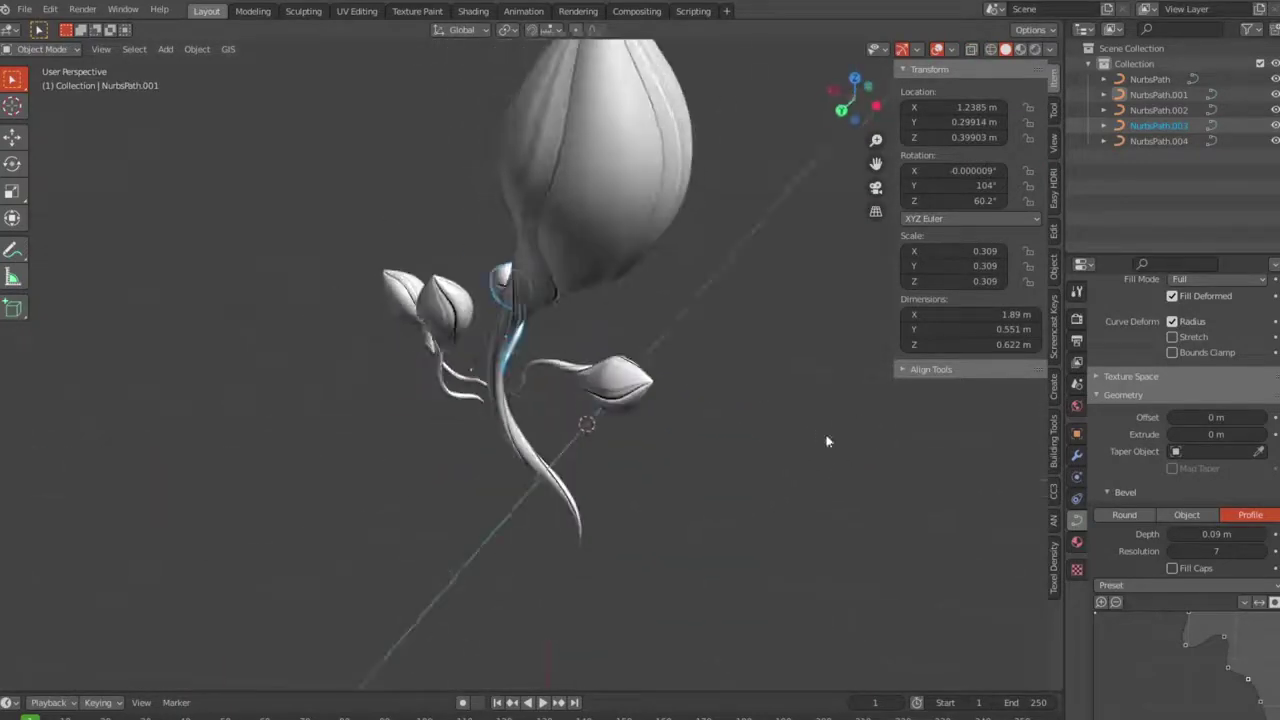
pyautogui.click(1035, 50)
pyautogui.click(1021, 50)
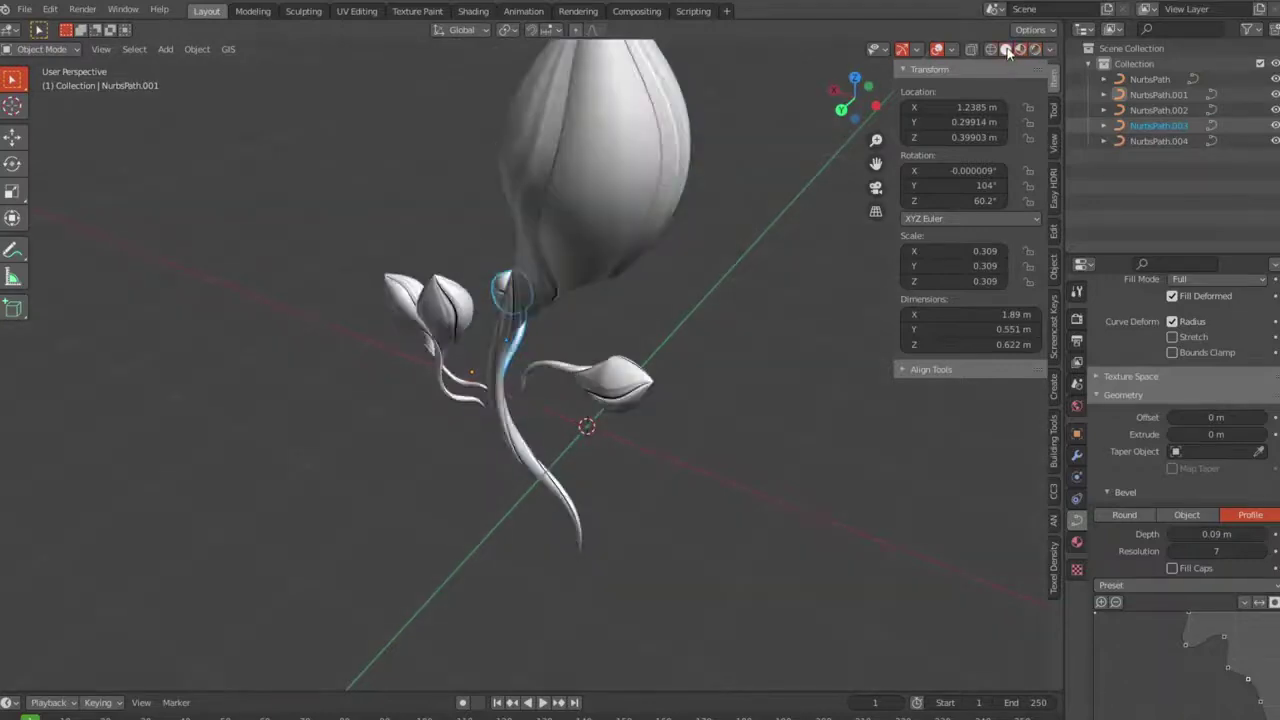
# Light the material preview with a shinier HDRI environment for a chrome look.
pyautogui.click(1049, 49)
pyautogui.click(1006, 251)
pyautogui.click(765, 309)
pyautogui.moveTo(644, 507)
pyautogui.mouseDown(button='middle')
pyautogui.moveTo(806, 494)
pyautogui.moveTo(811, 386)
pyautogui.moveTo(720, 406)
pyautogui.mouseUp(button='middle')
pyautogui.scroll(4, 576, 452)
pyautogui.keyDown('alt'); pyautogui.moveTo(576, 452); pyautogui.dragTo(680, 507, button='middle'); pyautogui.keyUp('alt')
pyautogui.scroll(2, 680, 507)
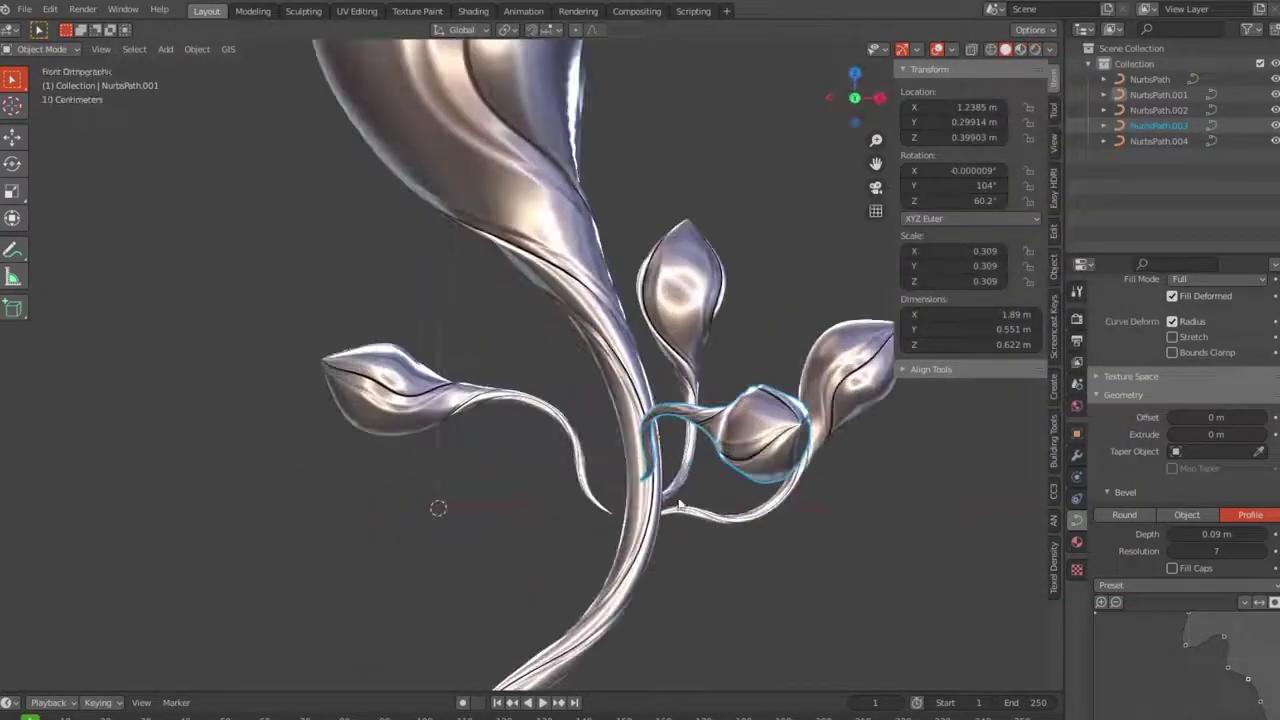
# Reposition the selected bud and move the left leaf to a new spot.
pyautogui.press('g')
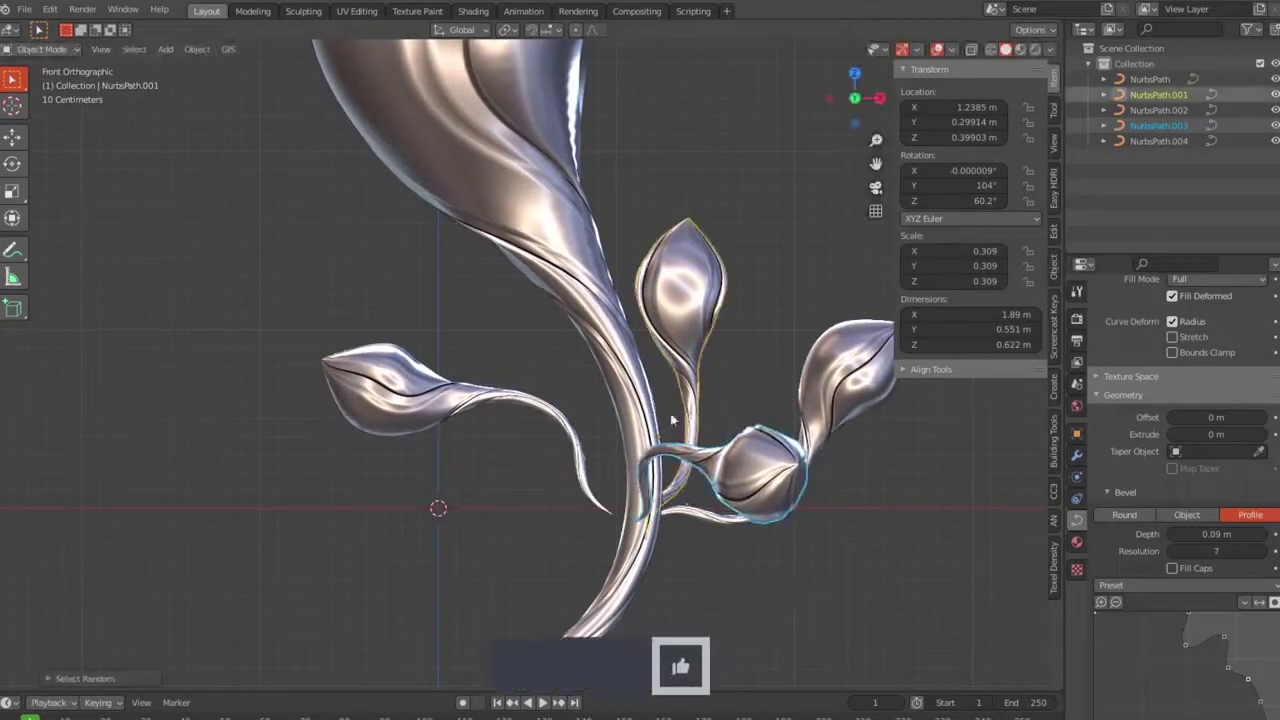
pyautogui.press('g')
pyautogui.click(668, 398)
pyautogui.click(563, 463)
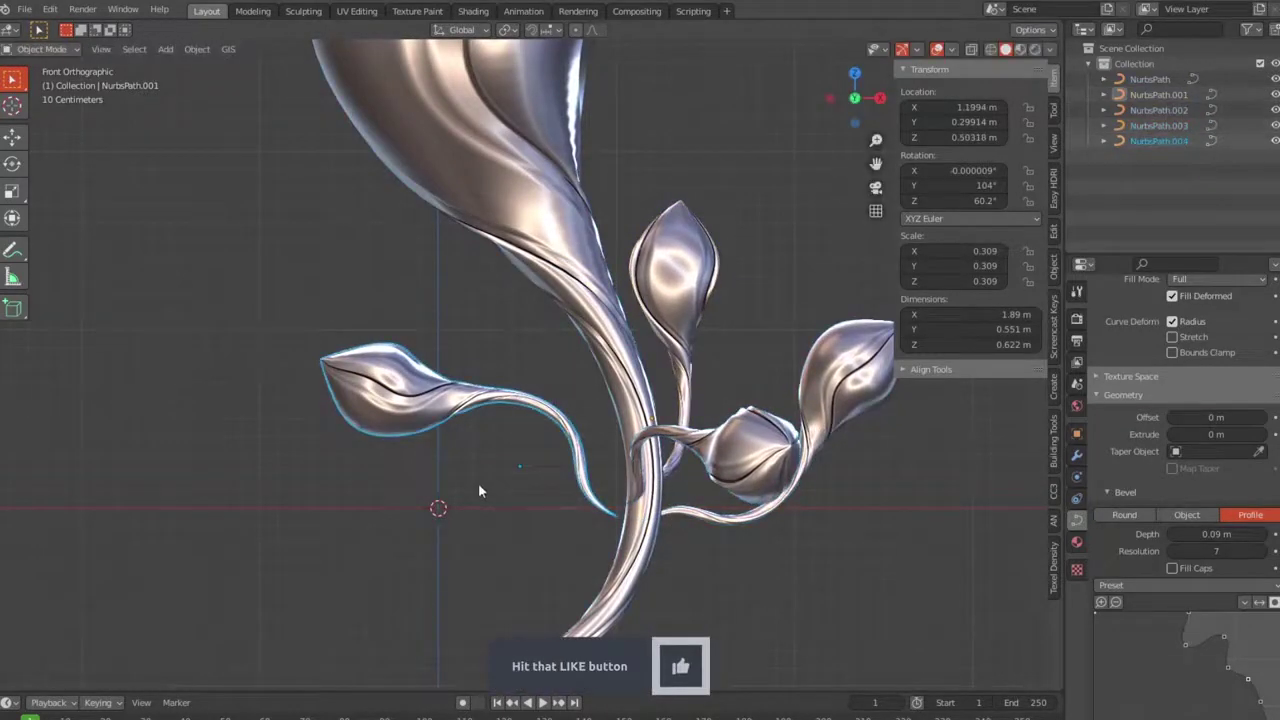
pyautogui.press('g')
pyautogui.click(490, 485)
# Select the right-hand bud and move it closer along the stem.
pyautogui.moveTo(600, 520); pyautogui.dragTo(914, 631, button='middle')
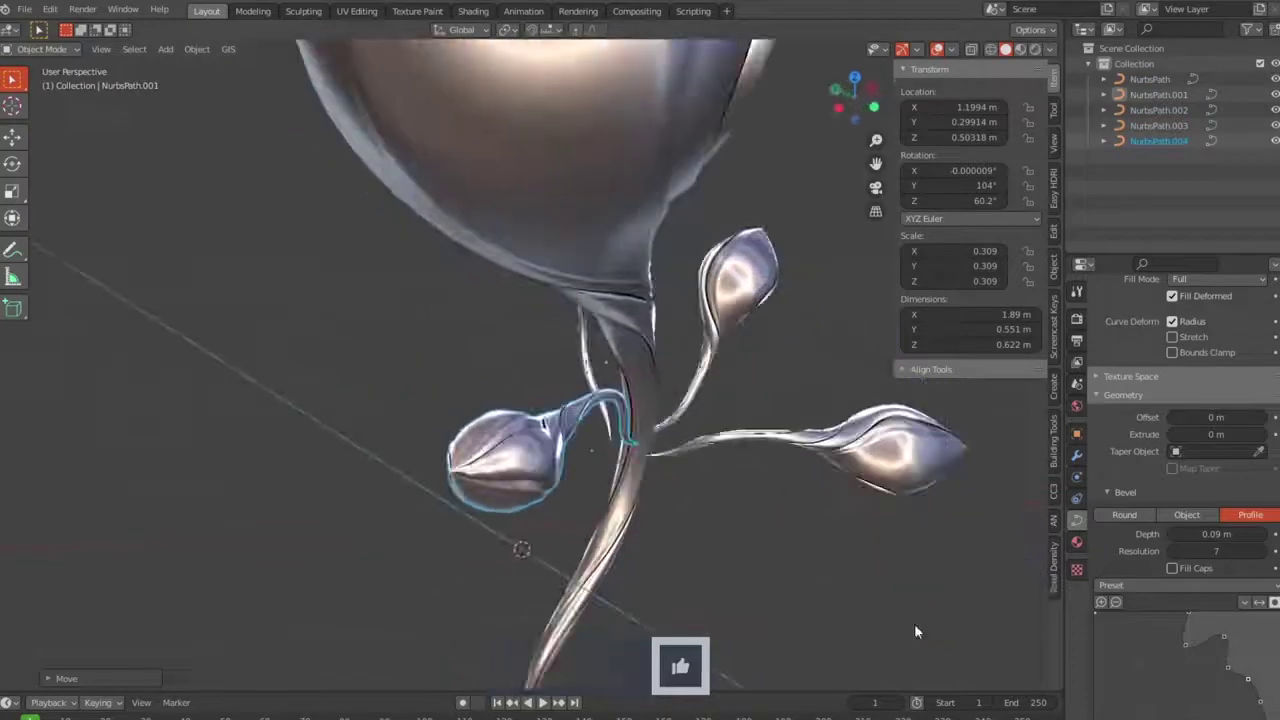
pyautogui.click(829, 466)
pyautogui.moveTo(829, 466)
pyautogui.mouseDown(button='middle')
pyautogui.moveTo(383, 436)
pyautogui.moveTo(812, 425)
pyautogui.mouseUp(button='middle')
pyautogui.press('g')
pyautogui.click(392, 422)
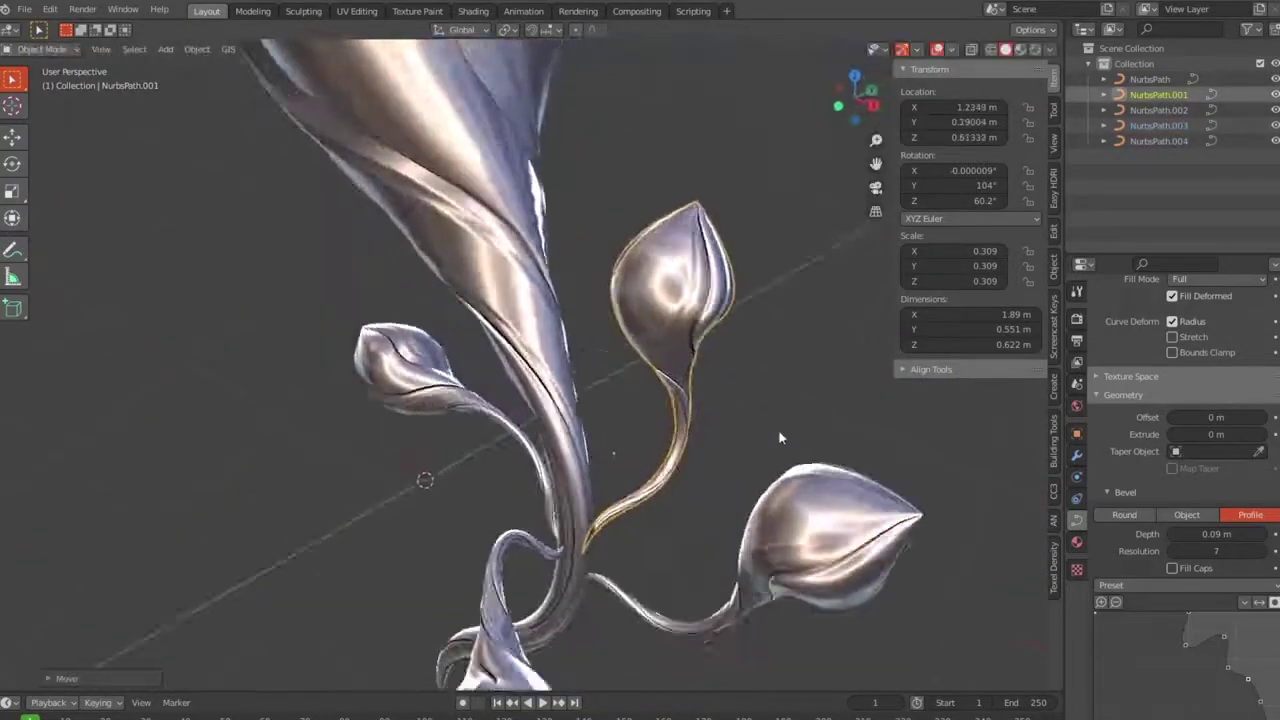
# Rotate and reposition the upper small bud, ending at 42°, 126°, 21.3° rotation.
pyautogui.press('r')
pyautogui.click(851, 471)
pyautogui.press('g')
pyautogui.click(826, 531)
pyautogui.scroll(-3, 826, 531)
pyautogui.hotkey('ctrl', 'z')
pyautogui.moveTo(772, 489)
pyautogui.mouseDown(button='middle')
pyautogui.moveTo(867, 484)
pyautogui.moveTo(775, 457)
pyautogui.mouseUp(button='middle')
pyautogui.scroll(3, 763, 486)
pyautogui.scroll(-2, 782, 540)
pyautogui.moveTo(781, 540)
pyautogui.mouseDown(button='middle')
pyautogui.moveTo(491, 543)
pyautogui.moveTo(449, 523)
pyautogui.moveTo(734, 534)
pyautogui.moveTo(751, 494)
pyautogui.moveTo(766, 523)
pyautogui.moveTo(759, 512)
pyautogui.mouseUp(button='middle')
pyautogui.press('KP_1')
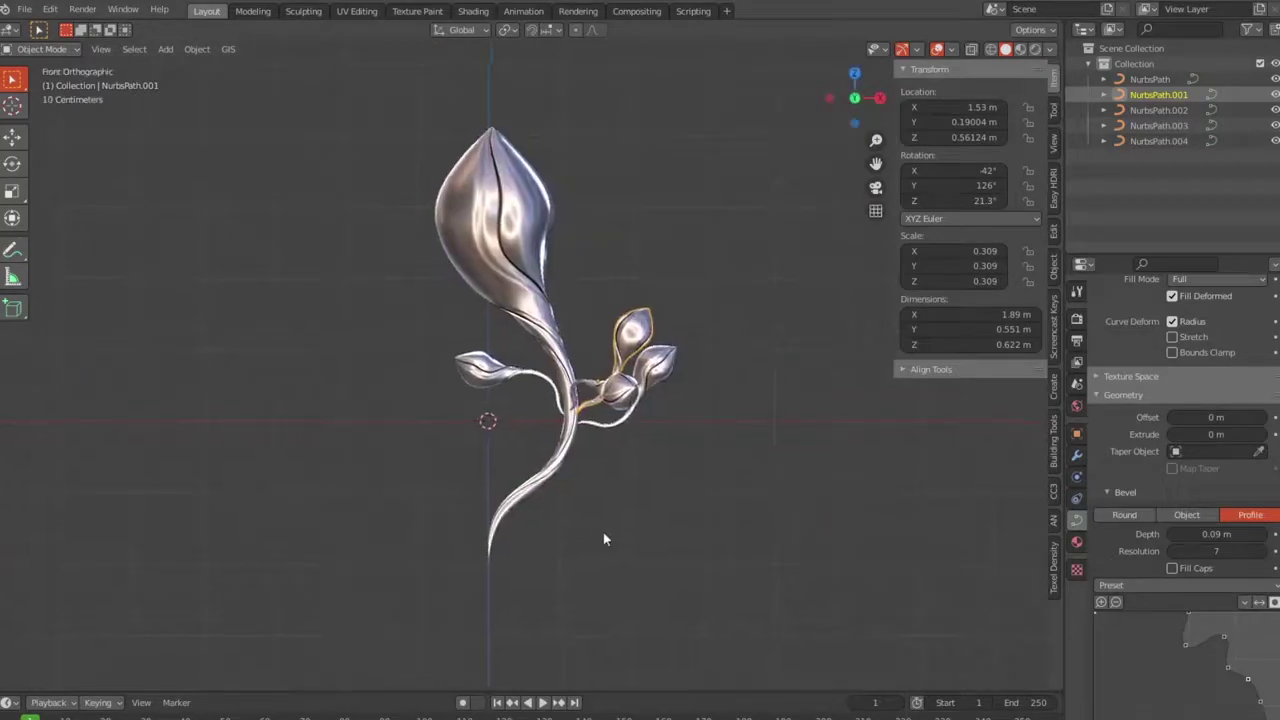
pyautogui.keyDown('shift'); pyautogui.moveTo(603, 532); pyautogui.dragTo(558, 411, button='middle'); pyautogui.keyUp('shift')
# Add a new path curve at the stem's base and tilt it diagonally.
pyautogui.rightClick(487, 437)
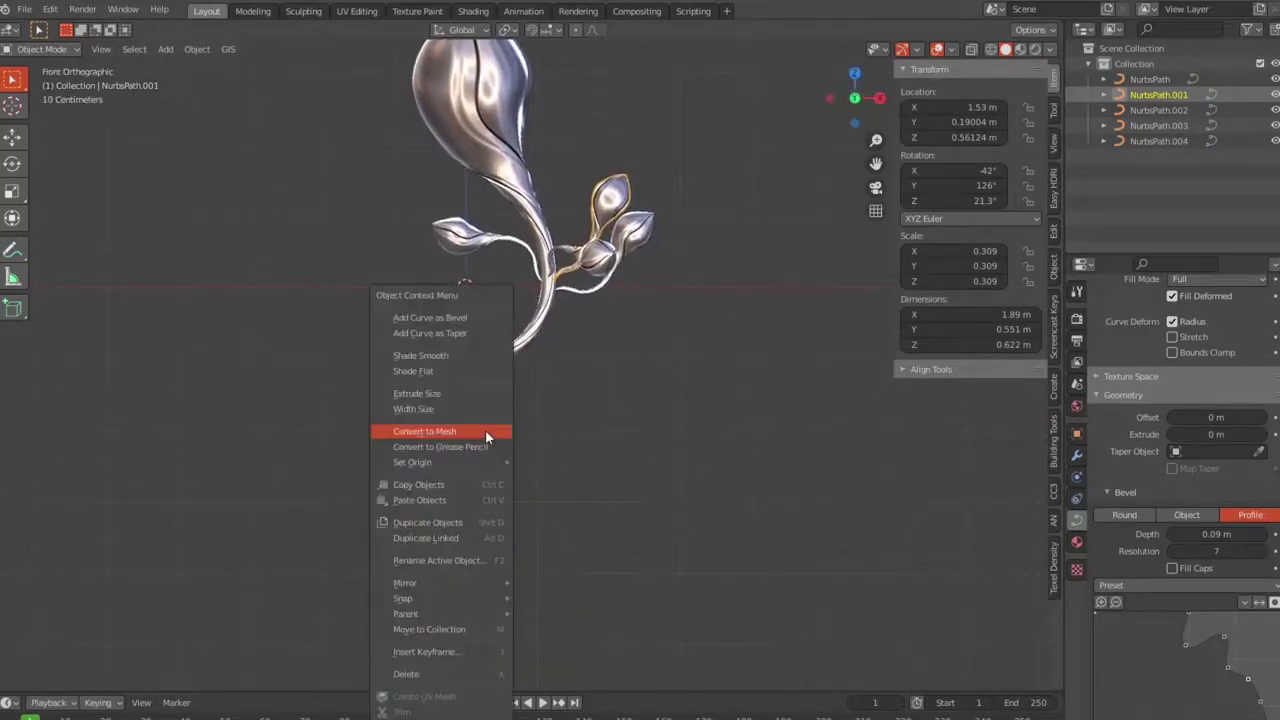
pyautogui.rightClick(624, 403)
pyautogui.hotkey('shift', 'a')
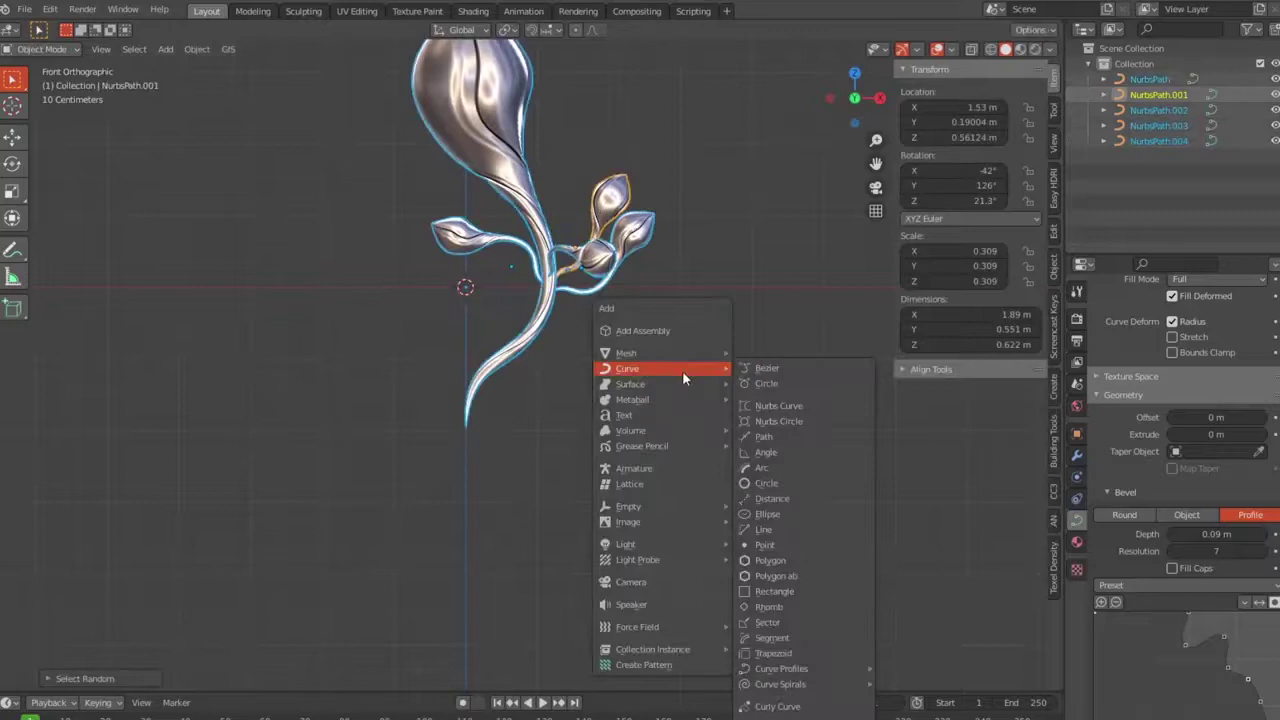
pyautogui.click(843, 406)
pyautogui.press('r')
pyautogui.click(612, 546)
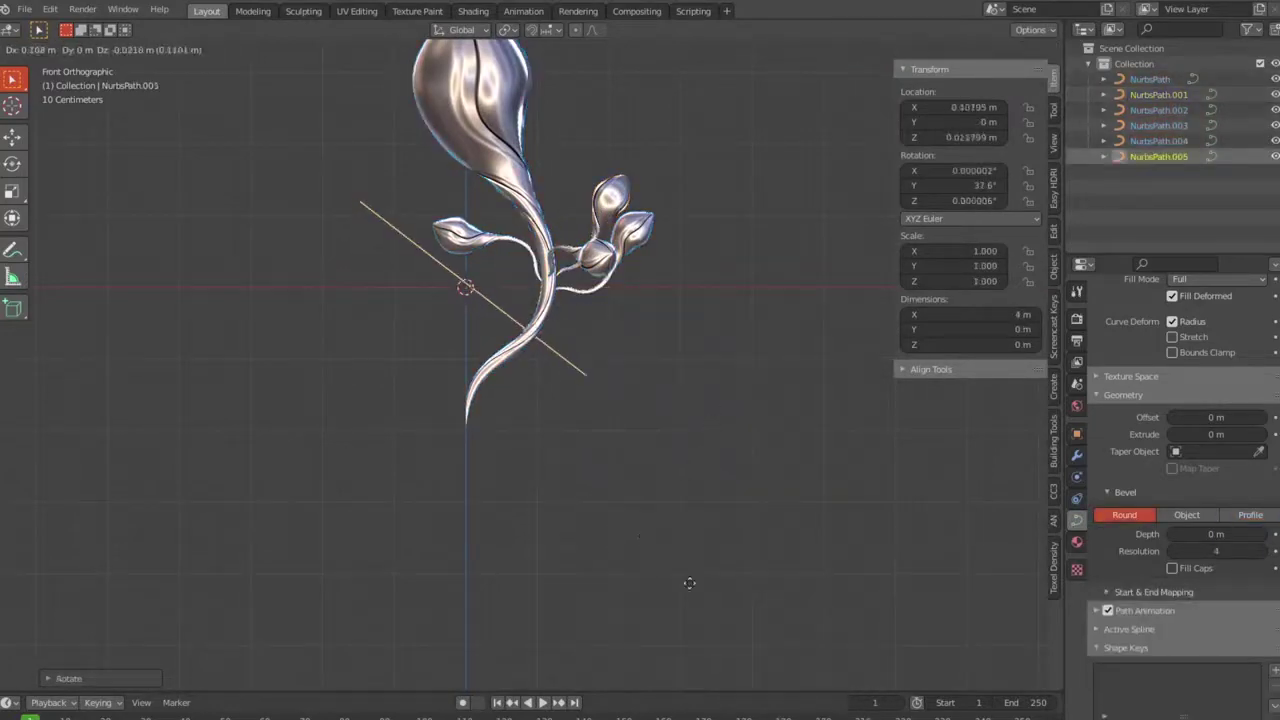
# Give the path a Profile bevel and shape its control points into a broad leaf.
pyautogui.press('Tab')
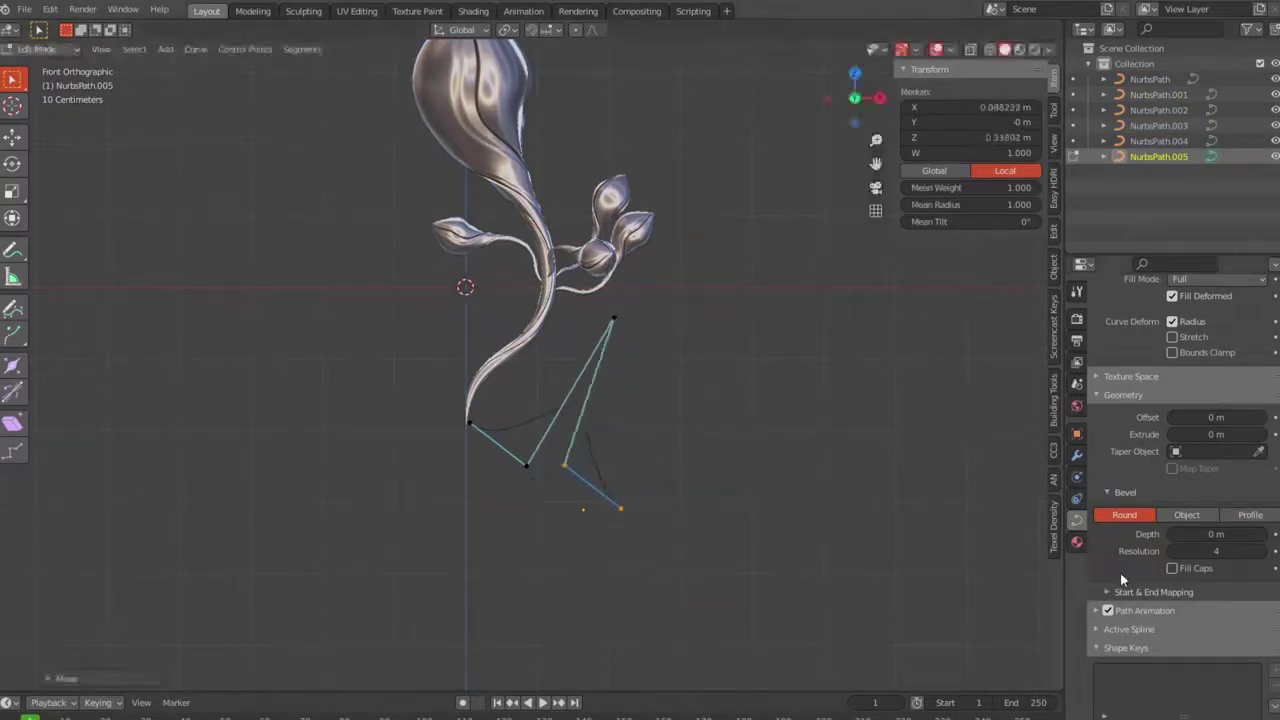
pyautogui.click(1226, 516)
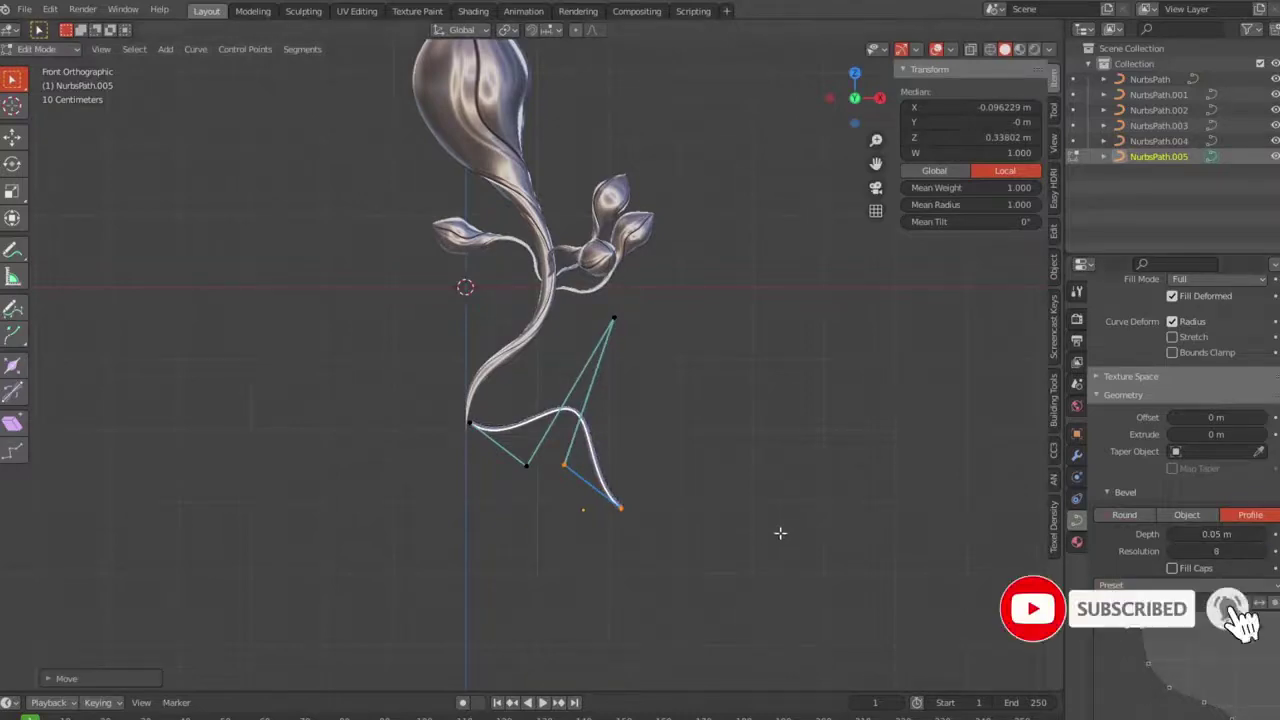
pyautogui.scroll(2, 780, 533)
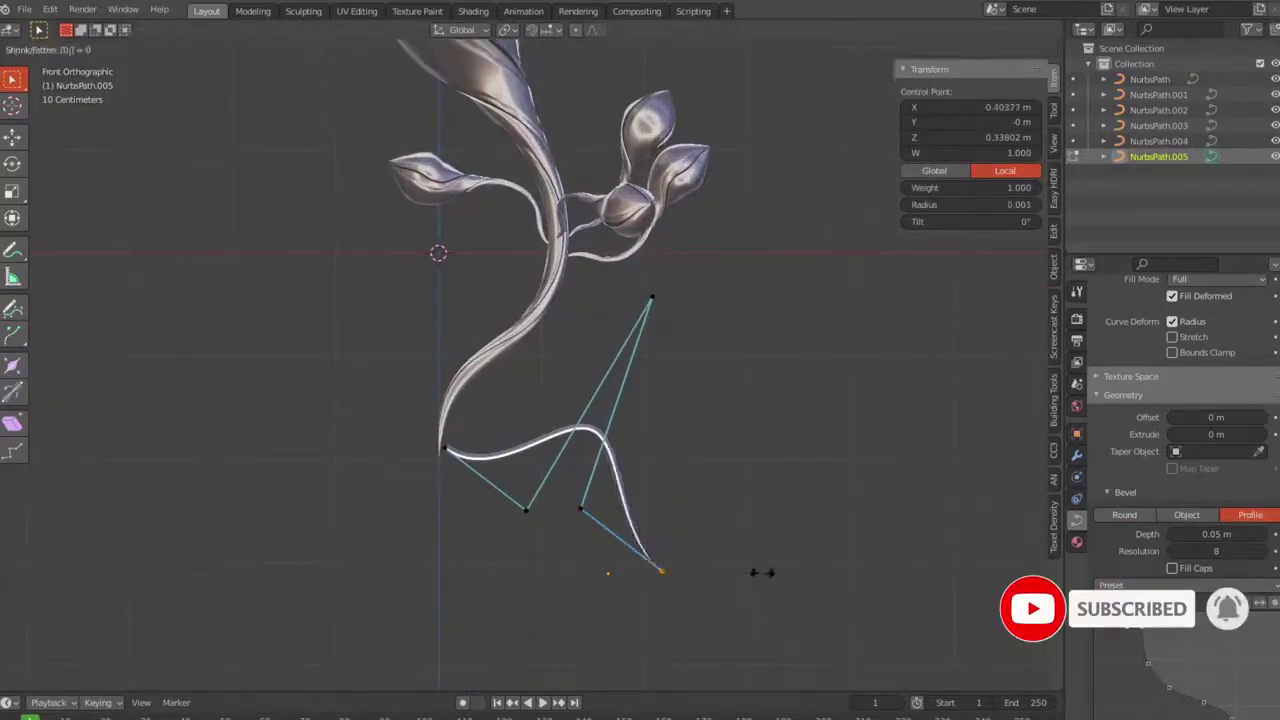
pyautogui.click(579, 507)
pyautogui.hotkey('alt', 's')
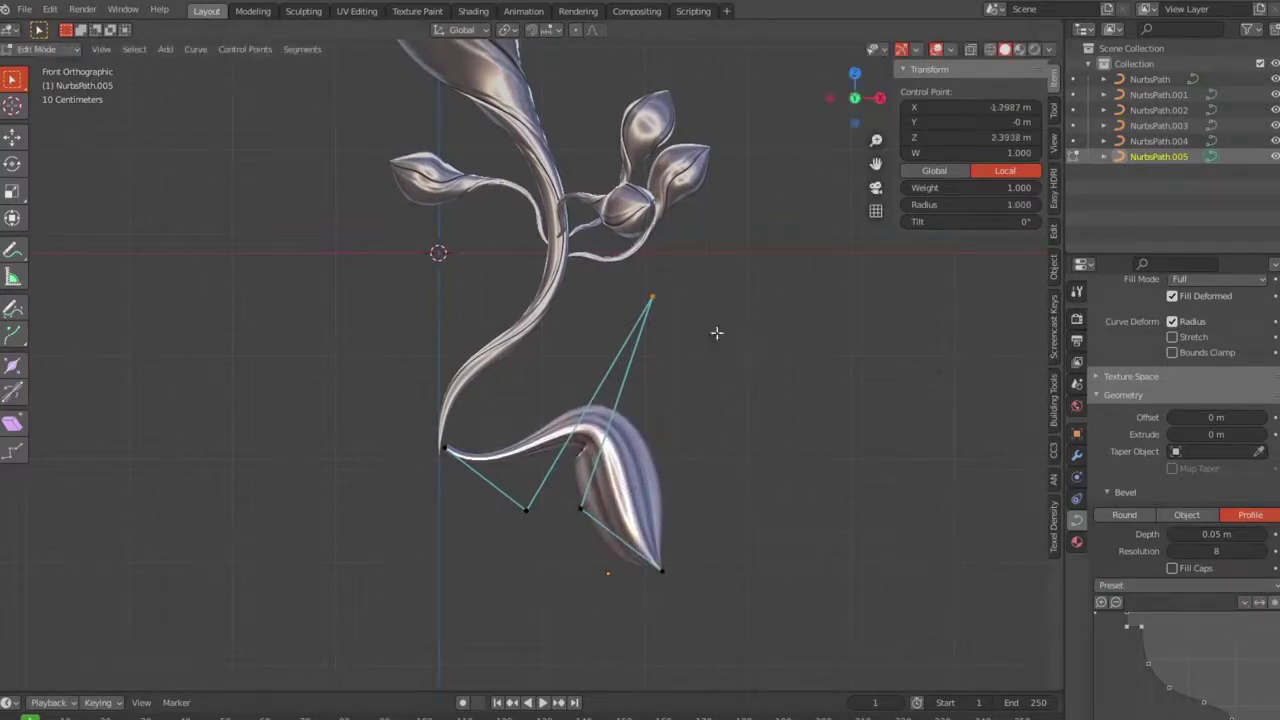
pyautogui.press('g')
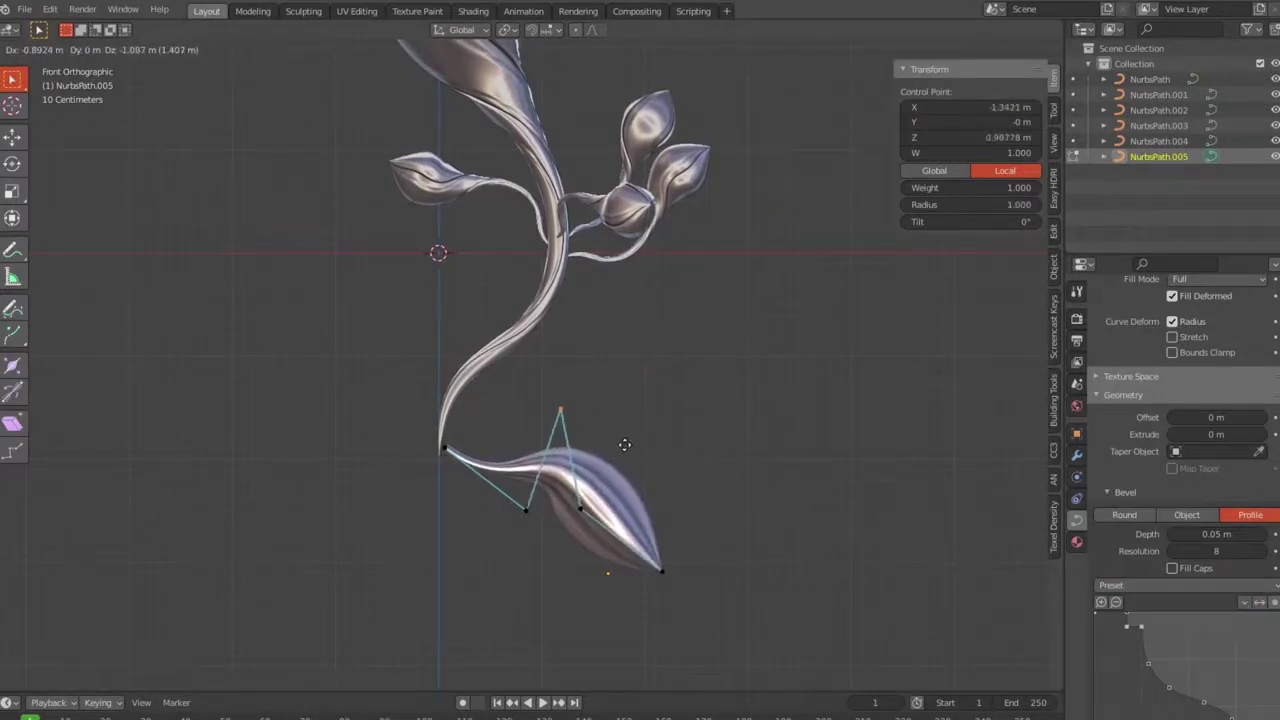
pyautogui.press('g')
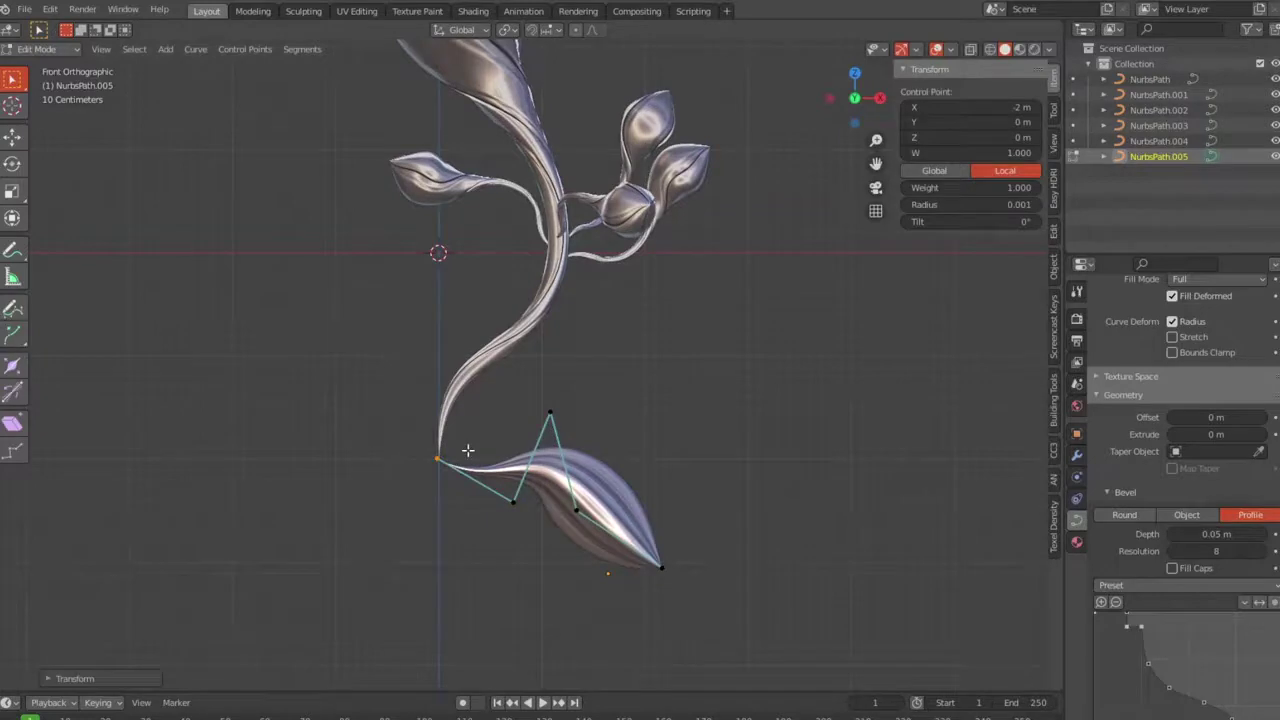
pyautogui.press('Tab')
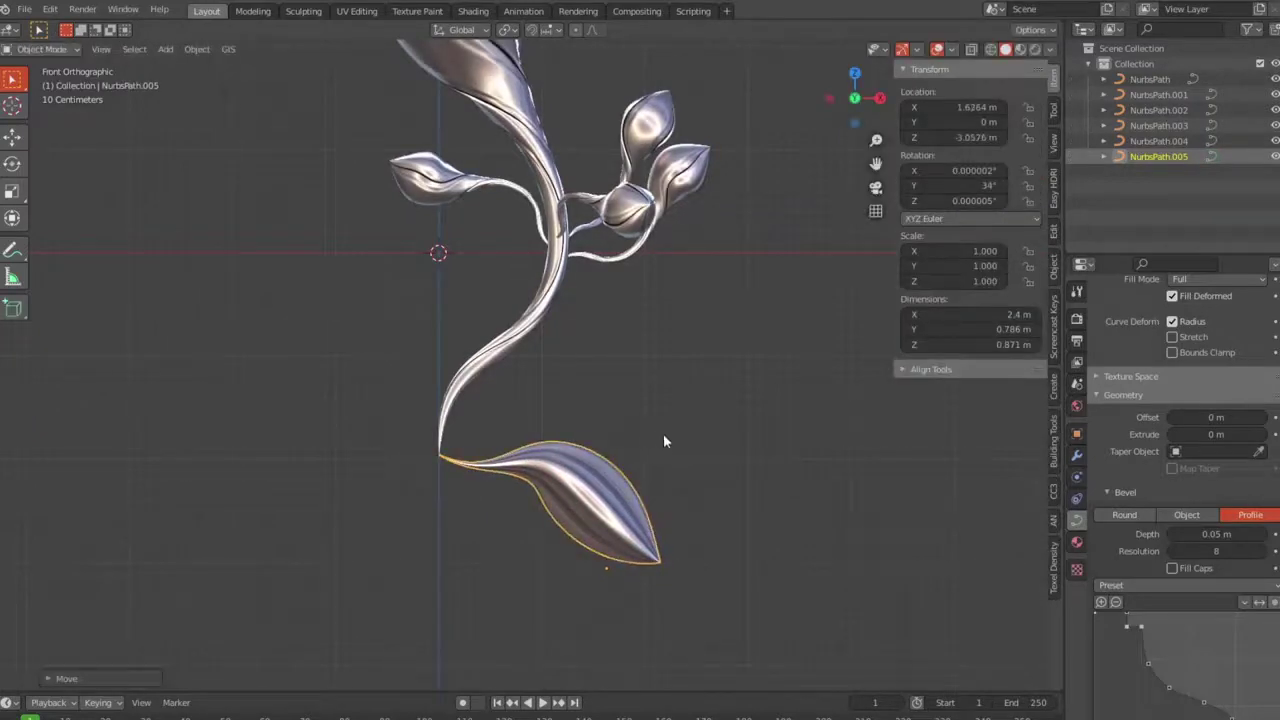
# Duplicate the leaf in place and set its origin to the 3D cursor at the base.
pyautogui.hotkey('shift', 'd')
pyautogui.rightClick(590, 335)
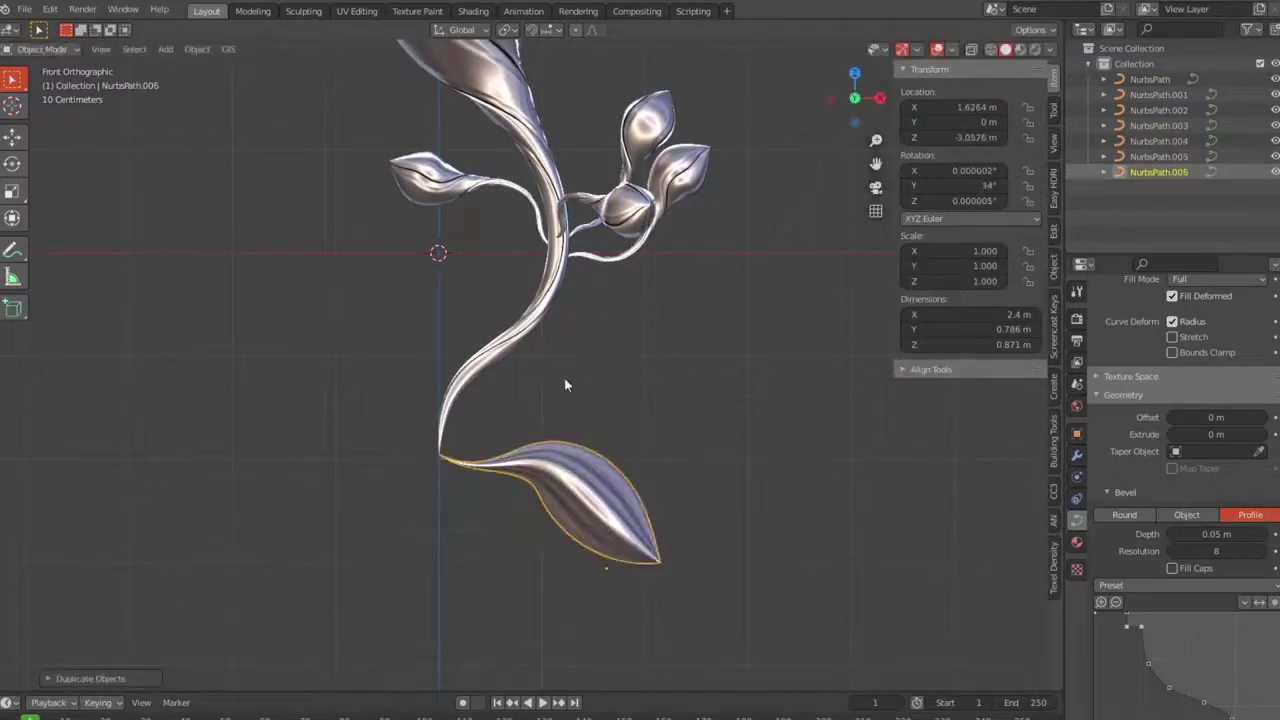
pyautogui.click(197, 49)
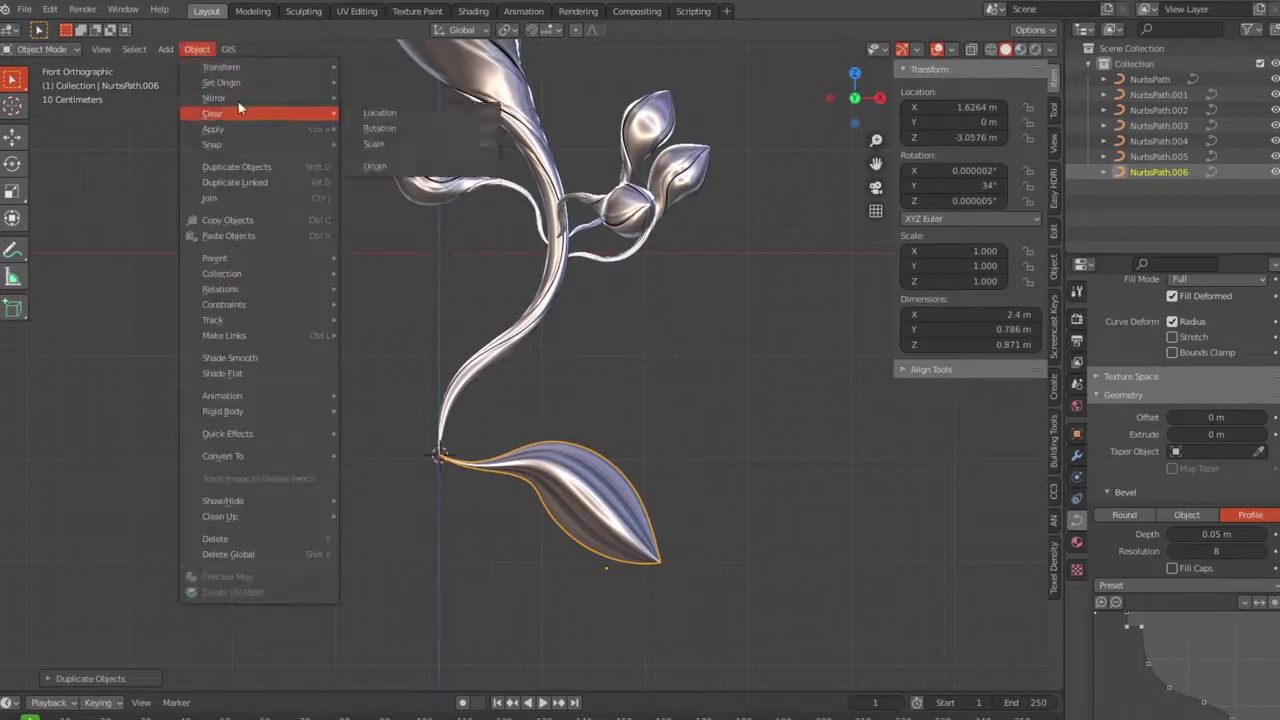
pyautogui.click(443, 97)
# Duplicate and rotate the leaf repeatedly into a full rosette, up to NurbsPath.014.
pyautogui.hotkey('shift', 'd')
pyautogui.press('r')
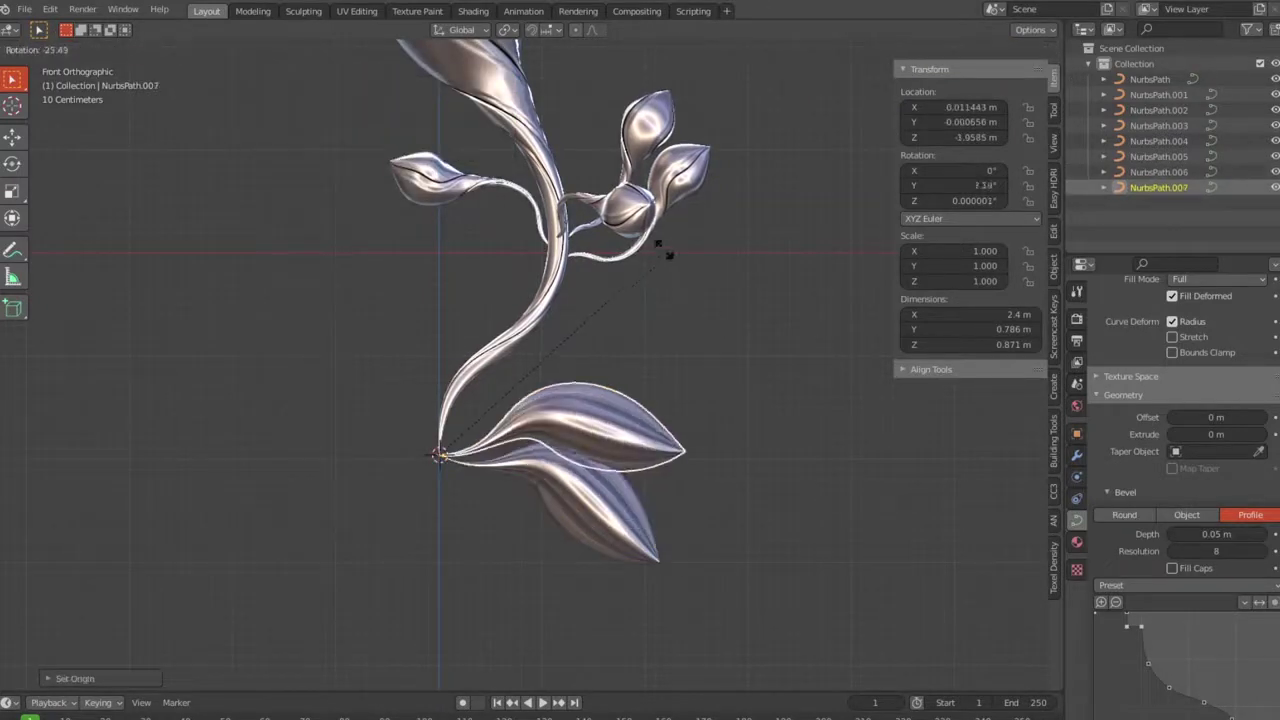
pyautogui.hotkey('shift', 'r')
pyautogui.hotkey('shift', 'r')
pyautogui.hotkey('shift', 'r')
pyautogui.hotkey('shift', 'r')
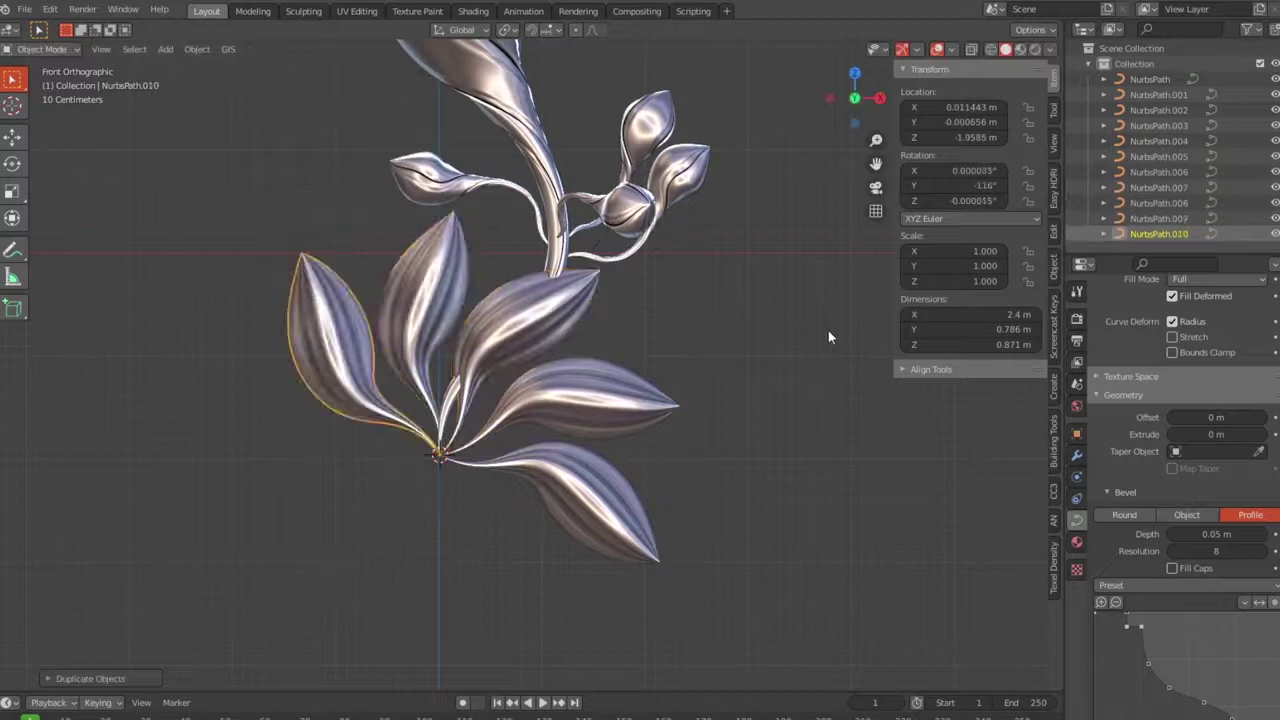
pyautogui.hotkey('shift', 'r')
pyautogui.hotkey('shift', 'r')
pyautogui.hotkey('shift', 'r')
pyautogui.press('a')
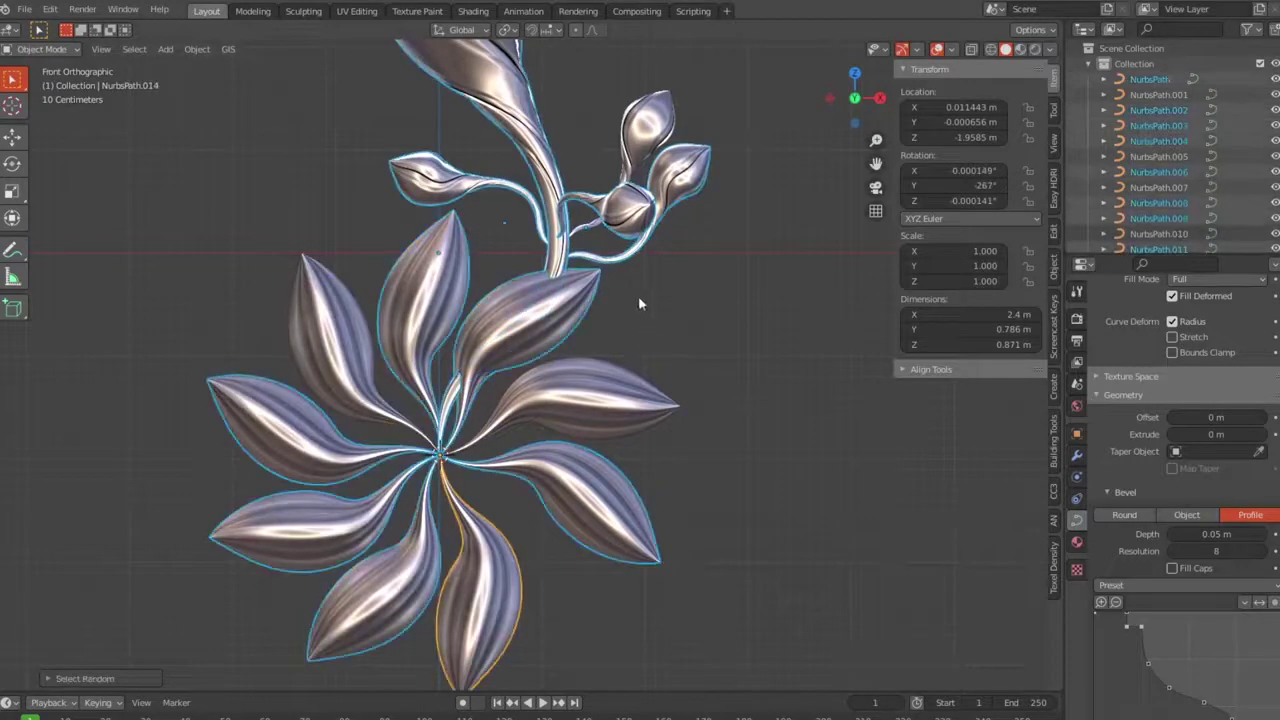
pyautogui.hotkey('alt', 'a')
pyautogui.hotkey('shift', 'r')
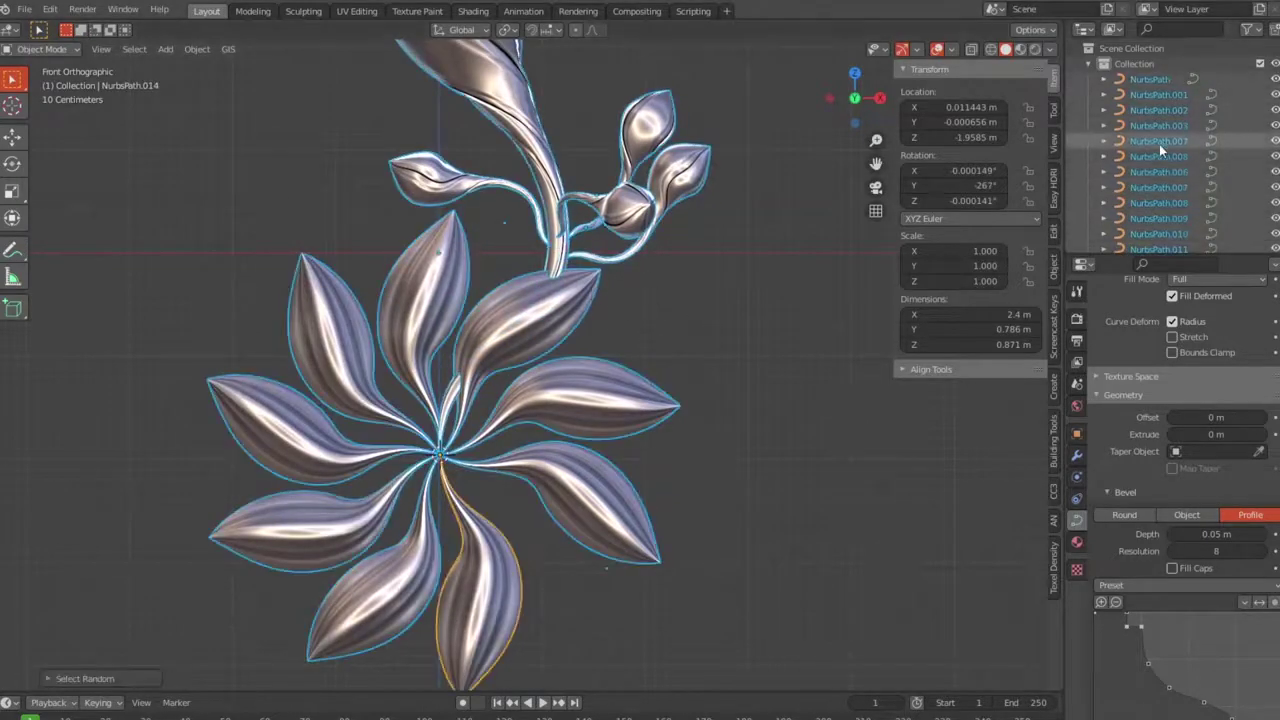
pyautogui.click(1159, 126)
pyautogui.moveTo(716, 421)
pyautogui.mouseDown(button='middle')
pyautogui.moveTo(716, 447)
pyautogui.moveTo(669, 428)
pyautogui.moveTo(680, 480)
pyautogui.moveTo(766, 441)
pyautogui.moveTo(584, 439)
pyautogui.mouseUp(button='middle')
pyautogui.hotkey('shift', 'r')
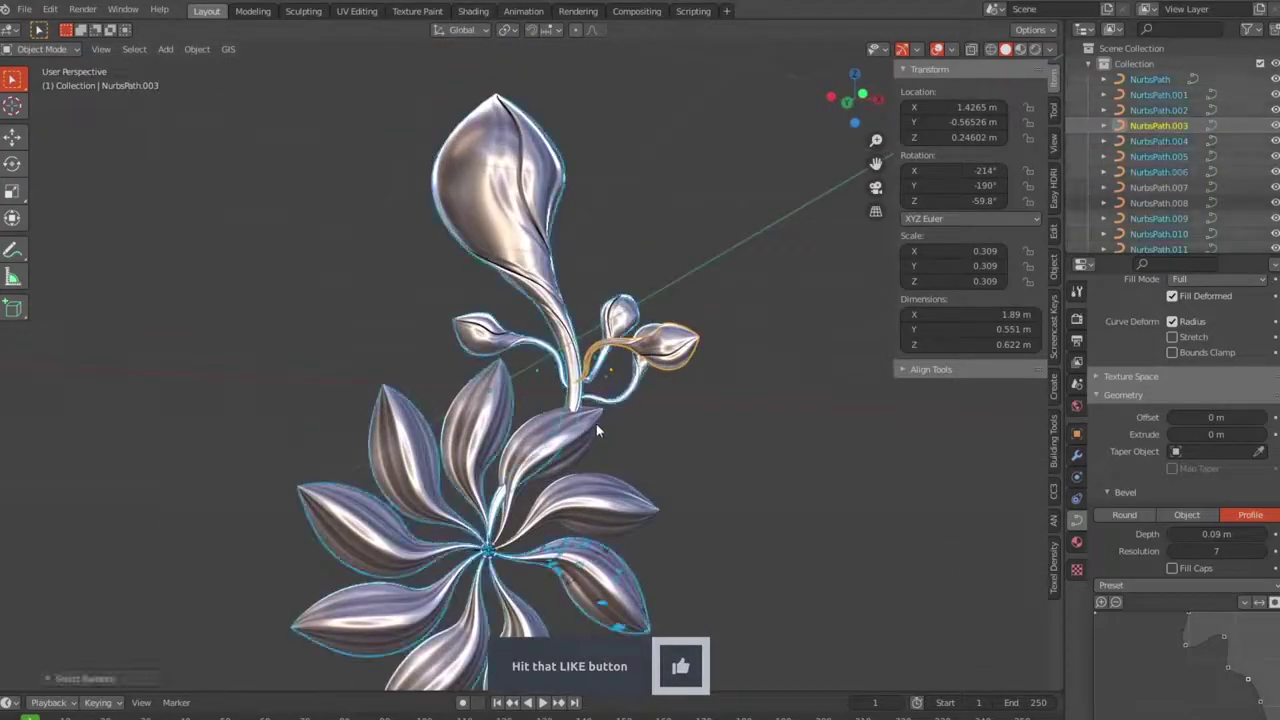
pyautogui.scroll(-3, 1180, 229)
# Select the NurbsPath.008 leaf curve and delete it.
pyautogui.click(1170, 235)
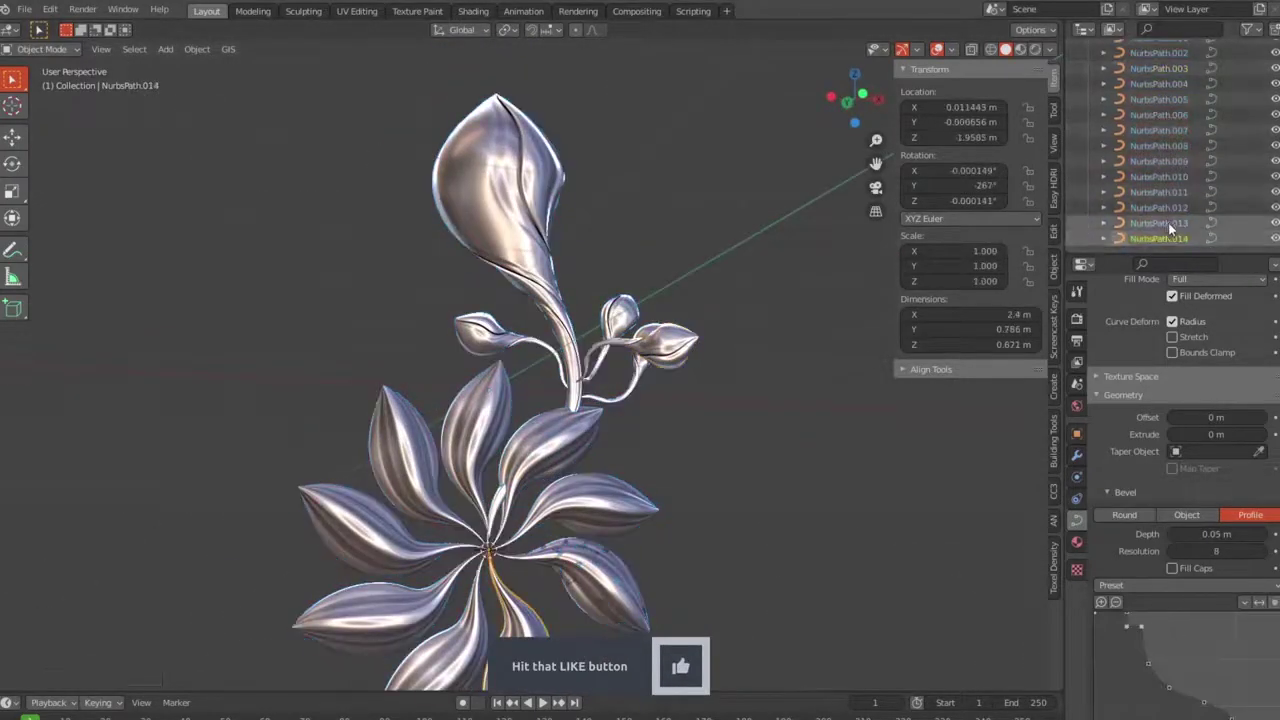
pyautogui.click(1165, 195)
pyautogui.click(1165, 153)
pyautogui.press('Delete')
# Add a Bezier circle at the flower centre, stand it upright and shrink it to about 0.1.
pyautogui.moveTo(646, 391)
pyautogui.mouseDown(button='middle')
pyautogui.moveTo(344, 475)
pyautogui.moveTo(635, 502)
pyautogui.moveTo(680, 451)
pyautogui.moveTo(886, 466)
pyautogui.moveTo(611, 438)
pyautogui.moveTo(667, 440)
pyautogui.moveTo(656, 433)
pyautogui.mouseUp(button='middle')
pyautogui.press('KP_1')
pyautogui.scroll(1, 656, 433)
pyautogui.scroll(3, 645, 445)
pyautogui.scroll(3, 633, 457)
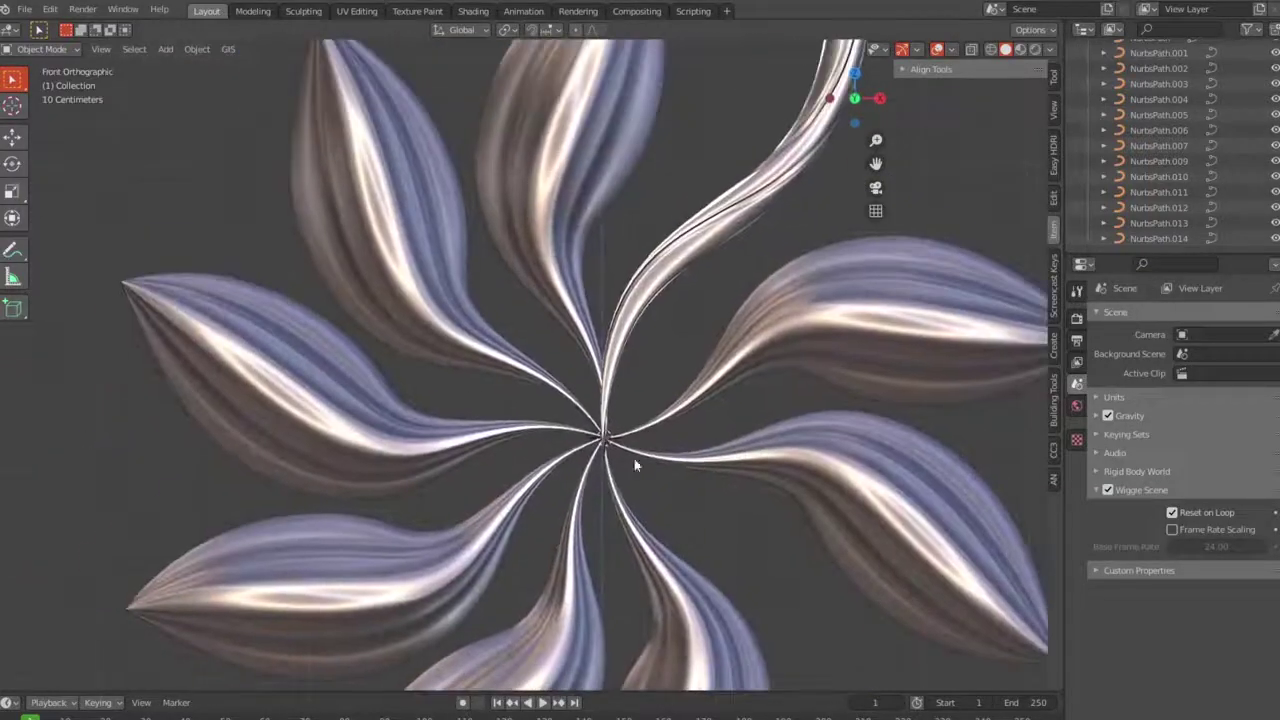
pyautogui.hotkey('shift', 'a')
pyautogui.click(700, 116)
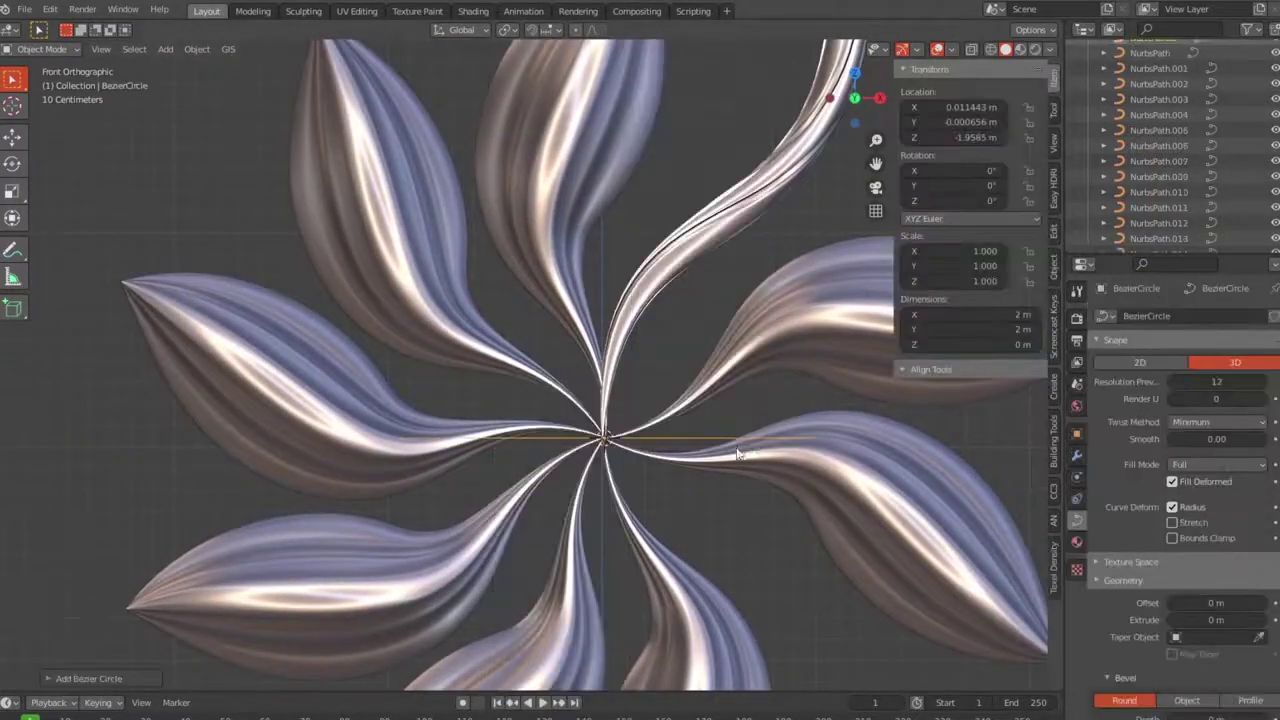
pyautogui.write('90')
pyautogui.press('Return')
pyautogui.press('s')
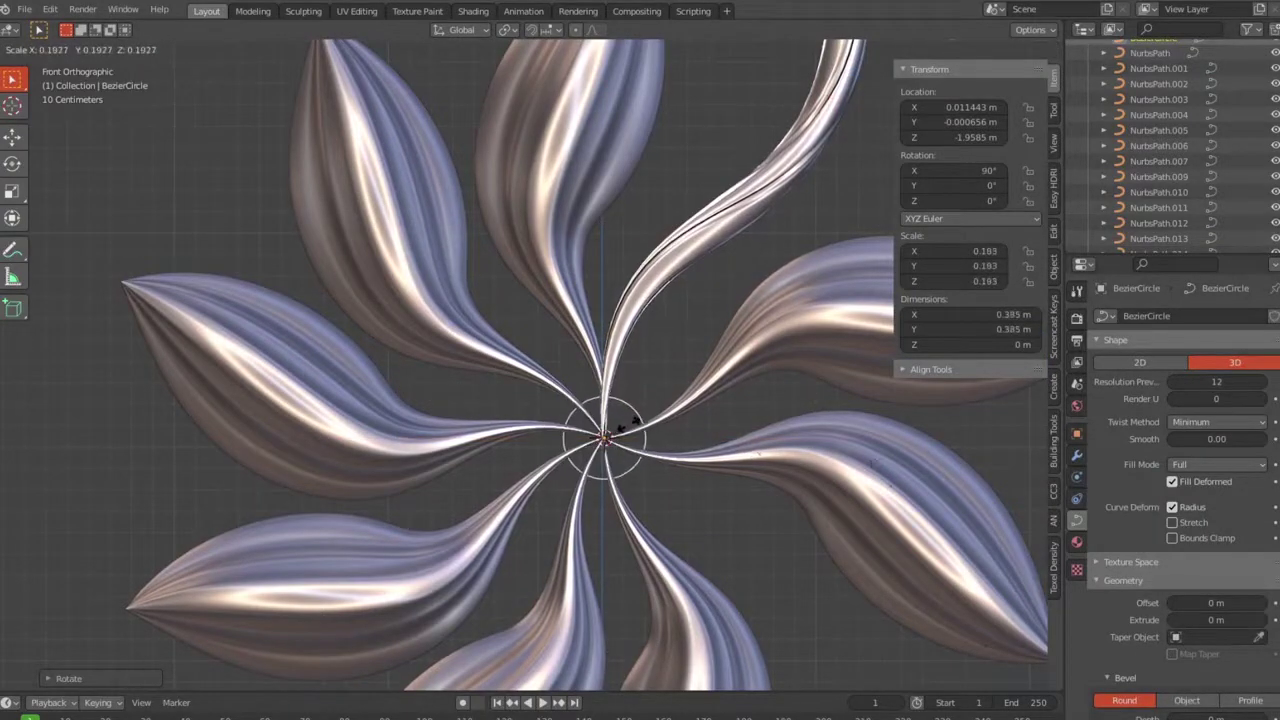
pyautogui.click(620, 437)
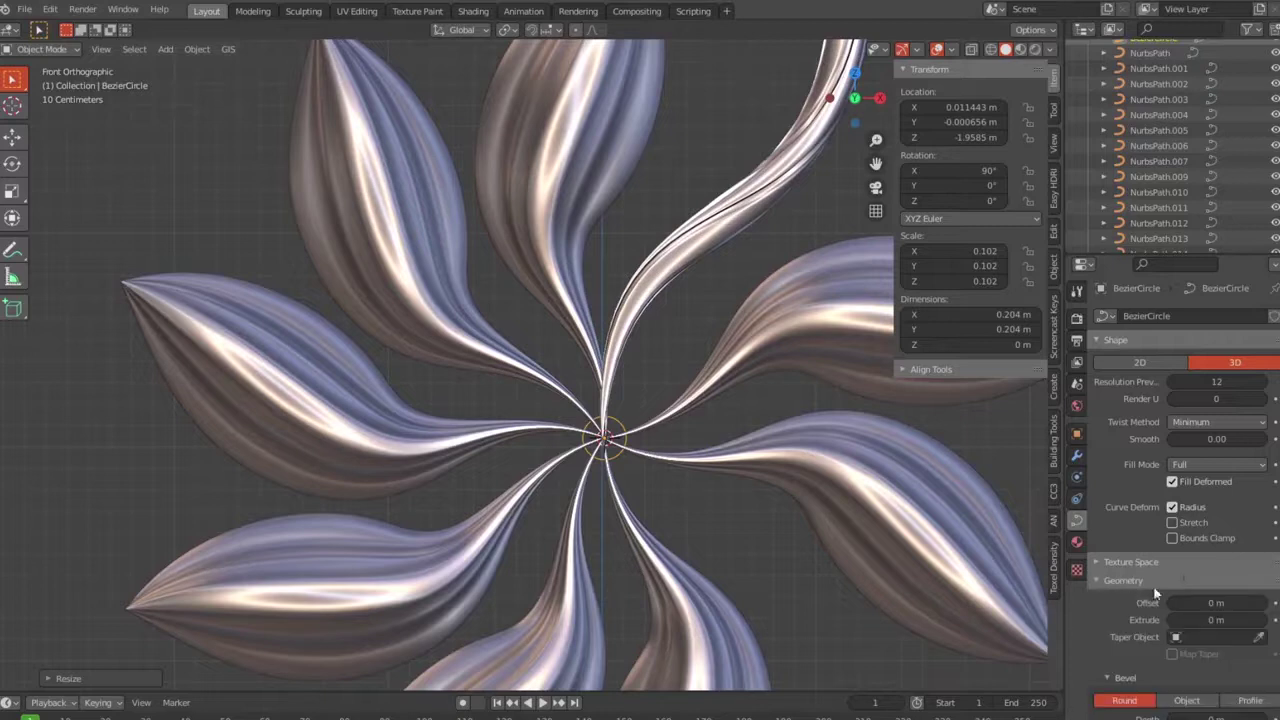
# Give the small ring a Profile bevel with 0.9 m depth and check it in 3D.
pyautogui.scroll(-1, 1257, 660)
pyautogui.scroll(-3, 1257, 660)
pyautogui.click(1252, 577)
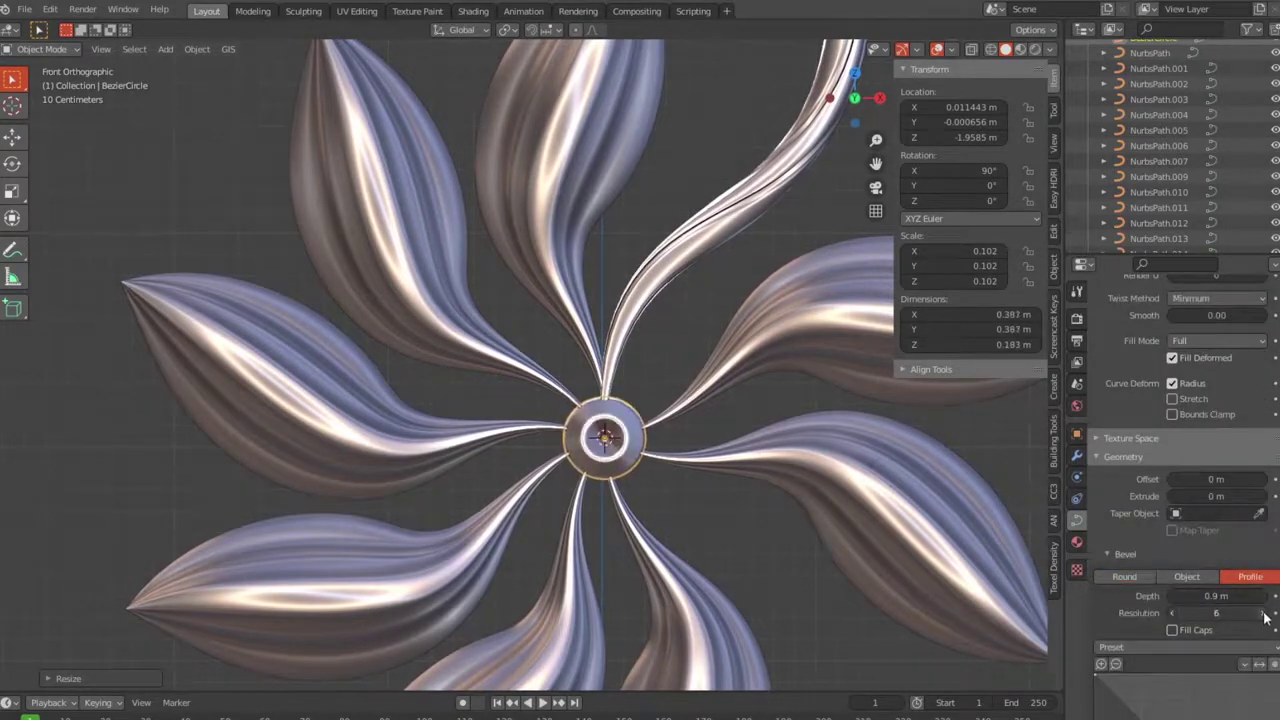
pyautogui.moveTo(727, 467); pyautogui.dragTo(777, 503, button='middle')
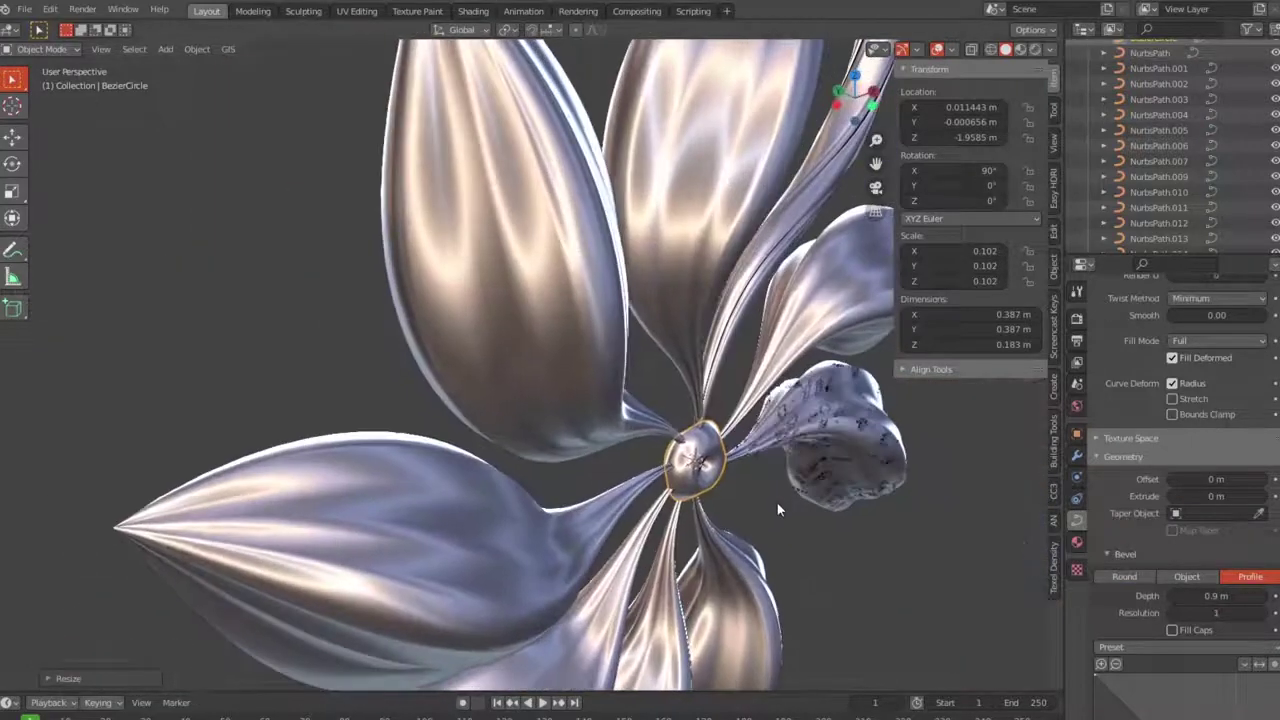
pyautogui.scroll(-5, 777, 503)
pyautogui.moveTo(674, 459)
pyautogui.mouseDown(button='middle')
pyautogui.moveTo(737, 377)
pyautogui.moveTo(651, 466)
pyautogui.moveTo(717, 500)
pyautogui.mouseUp(button='middle')
pyautogui.scroll(5, 661, 274)
pyautogui.moveTo(661, 274)
pyautogui.mouseDown(button='middle')
pyautogui.moveTo(703, 406)
pyautogui.moveTo(796, 525)
pyautogui.moveTo(826, 484)
pyautogui.moveTo(393, 431)
pyautogui.moveTo(474, 446)
pyautogui.moveTo(565, 427)
pyautogui.mouseUp(button='middle')
pyautogui.scroll(-5, 703, 406)
pyautogui.scroll(2, 703, 406)
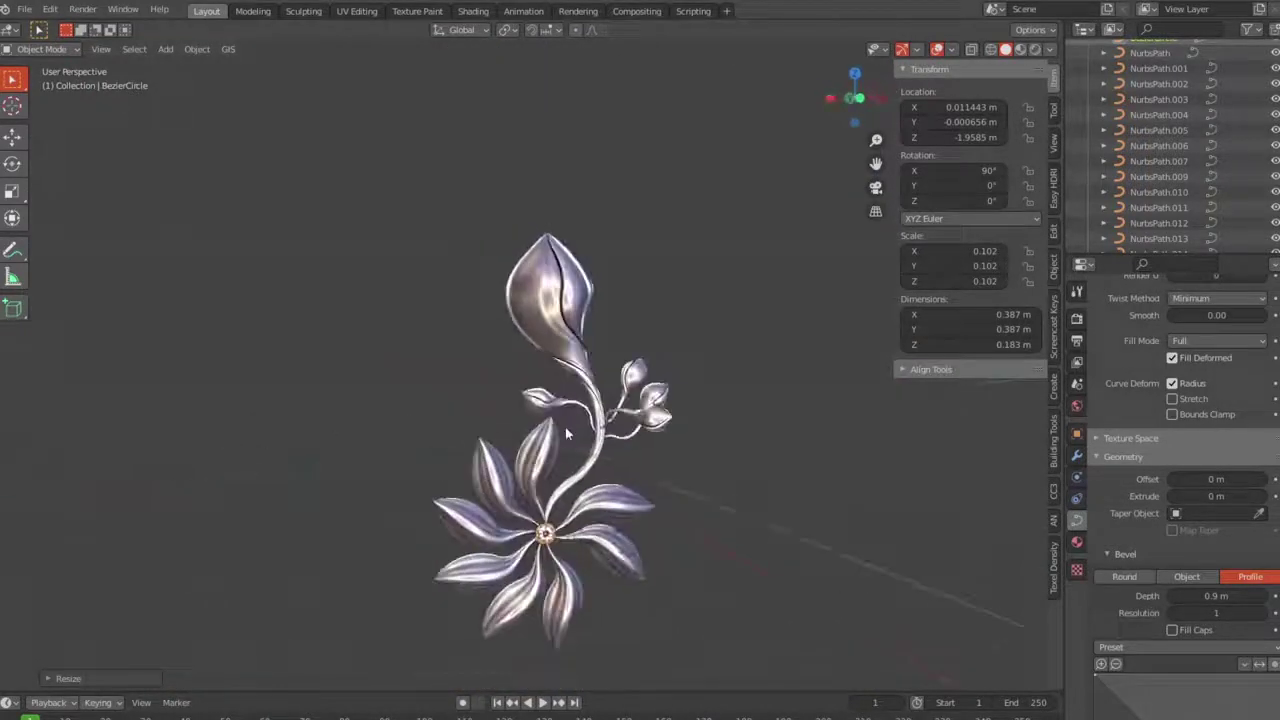
# Duplicate the whole flower sprig, placing the copy below-right and tilting it about 41° on Y.
pyautogui.press('KP_1')
pyautogui.scroll(-2, 663, 340)
pyautogui.press('a')
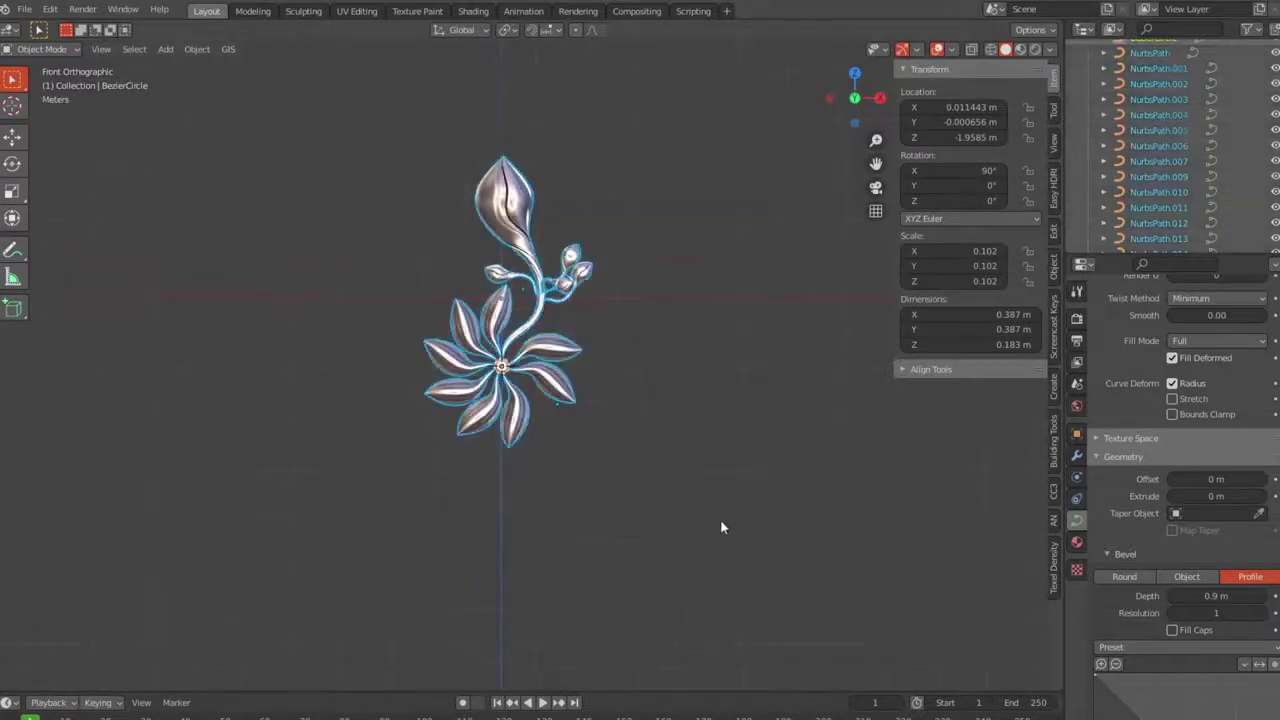
pyautogui.hotkey('shift', 'd')
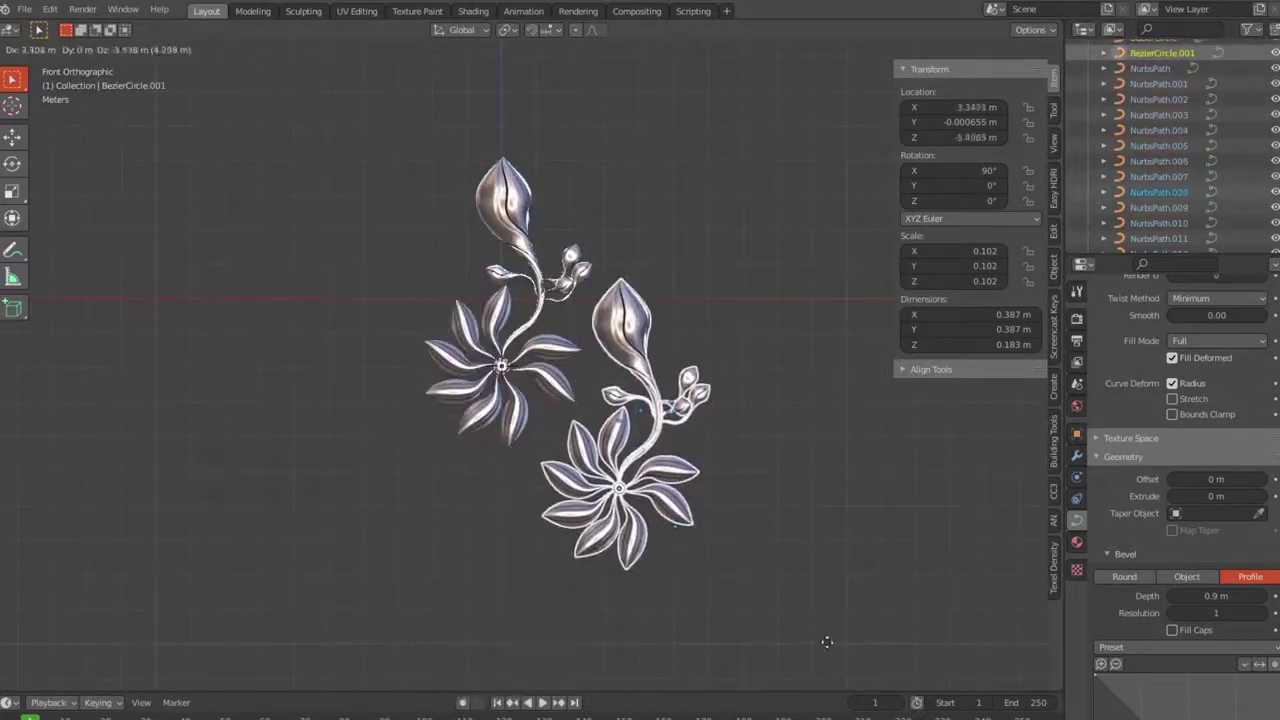
pyautogui.click(810, 632)
pyautogui.press('r')
pyautogui.click(632, 677)
pyautogui.press('g')
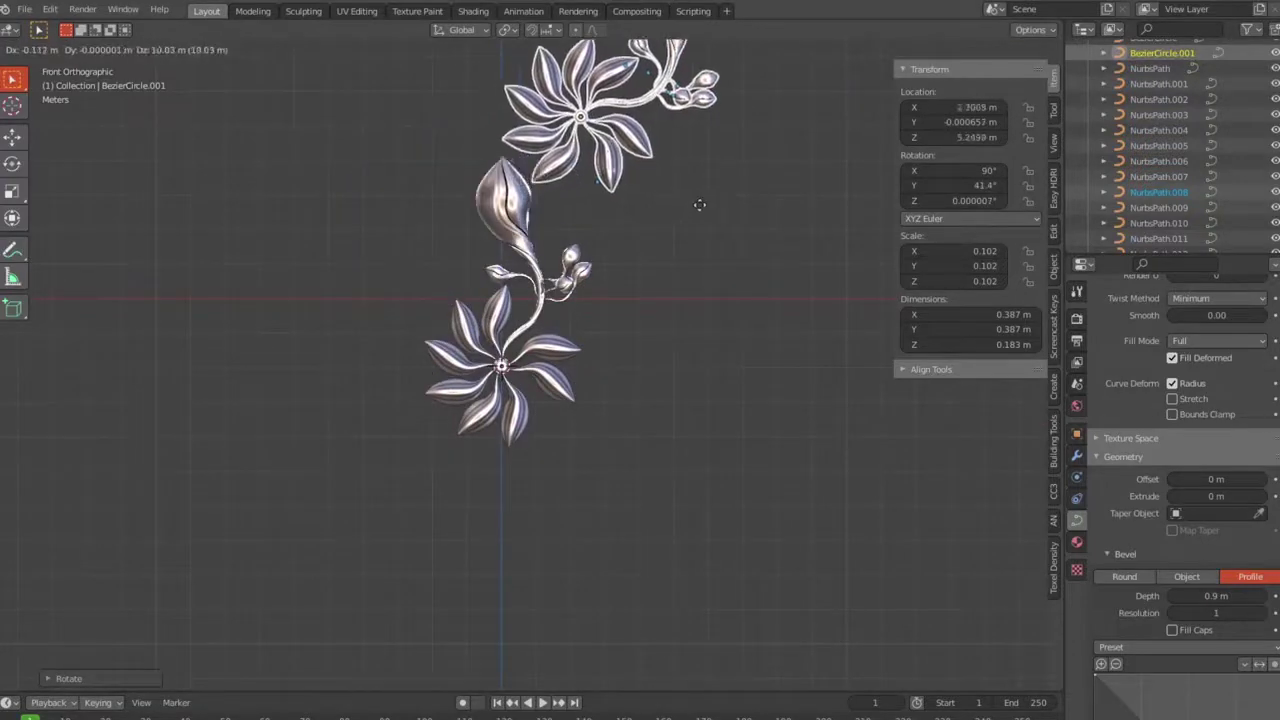
pyautogui.click(601, 597)
# Undo an extra rotation and reposition the lower sprig so it branches below the first.
pyautogui.press('r')
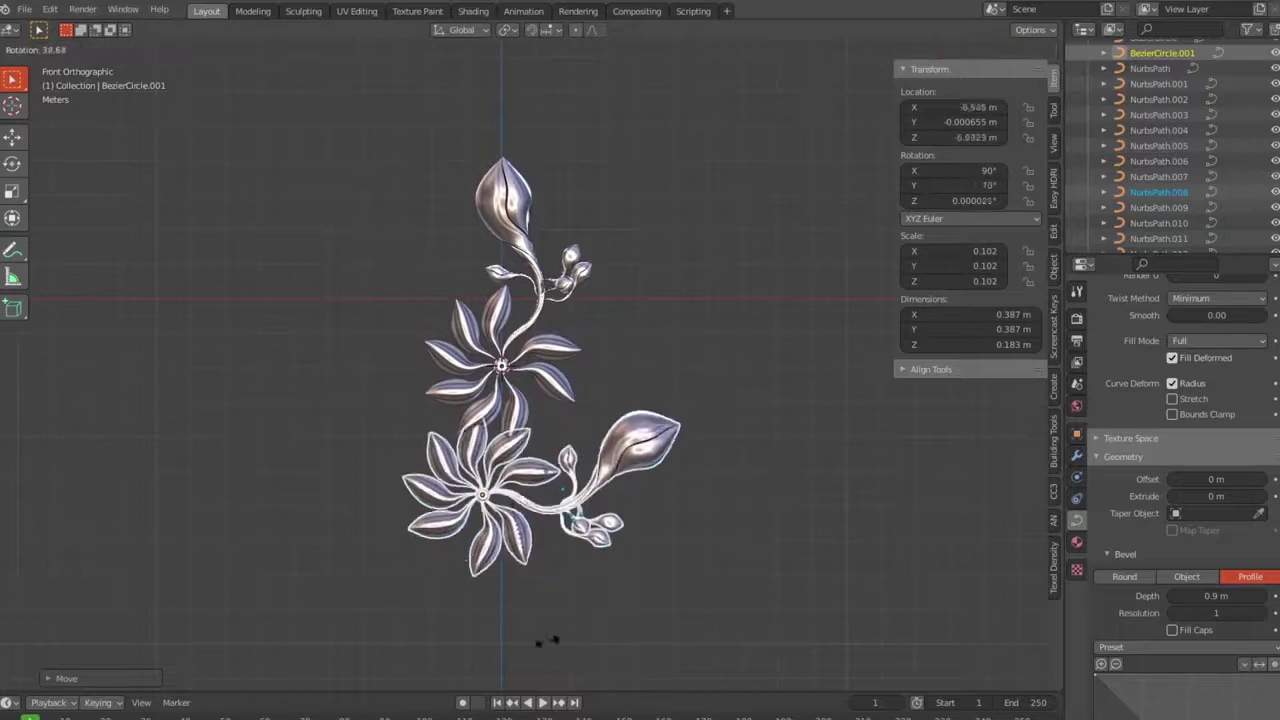
pyautogui.click(642, 597)
pyautogui.hotkey('ctrl', 'z')
pyautogui.press('g')
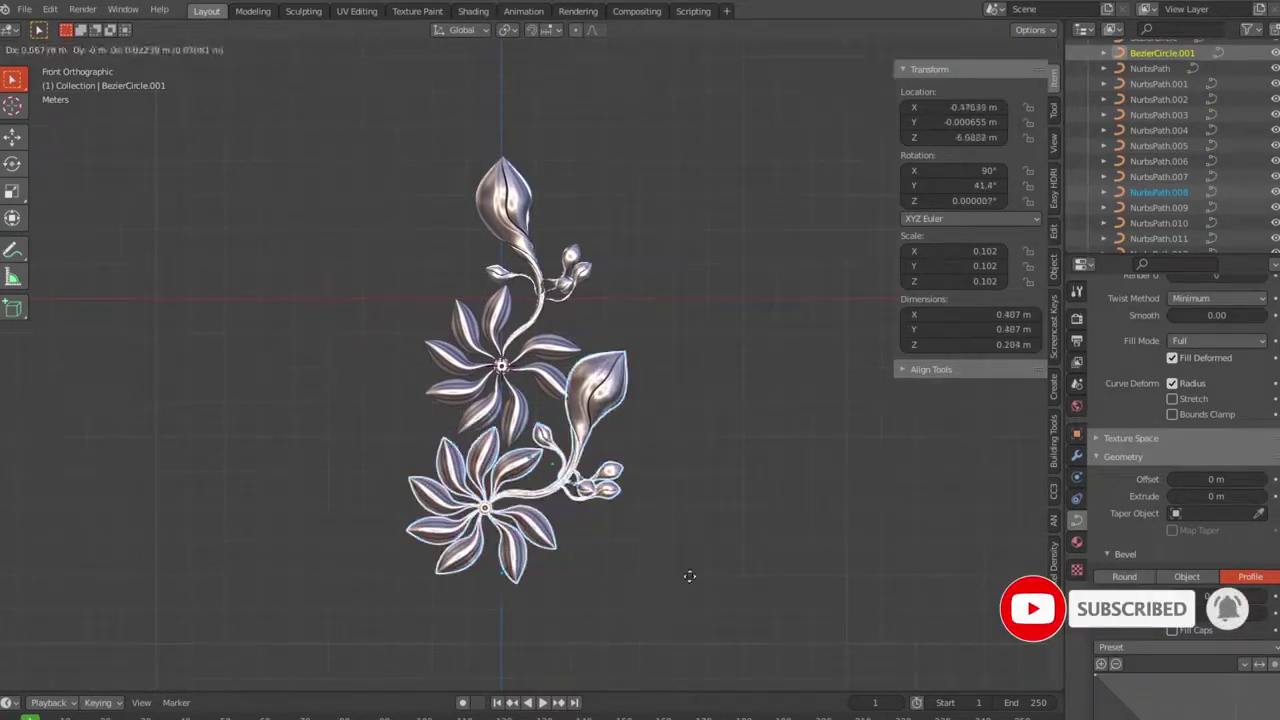
pyautogui.click(731, 576)
pyautogui.scroll(-3, 778, 525)
pyautogui.moveTo(781, 510)
pyautogui.mouseDown(button='middle')
pyautogui.moveTo(864, 514)
pyautogui.moveTo(692, 496)
pyautogui.moveTo(726, 463)
pyautogui.moveTo(771, 517)
pyautogui.moveTo(700, 515)
pyautogui.moveTo(770, 510)
pyautogui.mouseUp(button='middle')
pyautogui.scroll(4, 720, 478)
pyautogui.scroll(3, 770, 510)
pyautogui.scroll(-1, 771, 510)
pyautogui.press('KP_1')
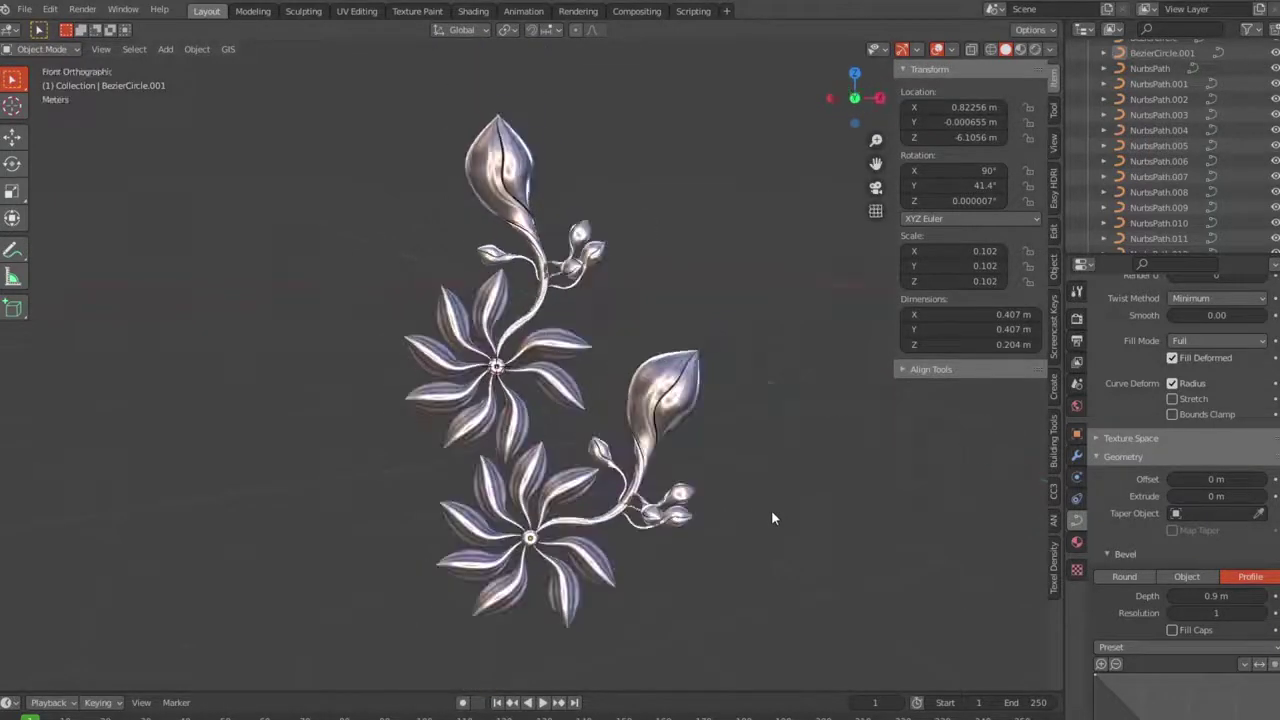
pyautogui.scroll(-3, 771, 512)
# Convert all the flower curves to mesh and join them into one object.
pyautogui.press('a')
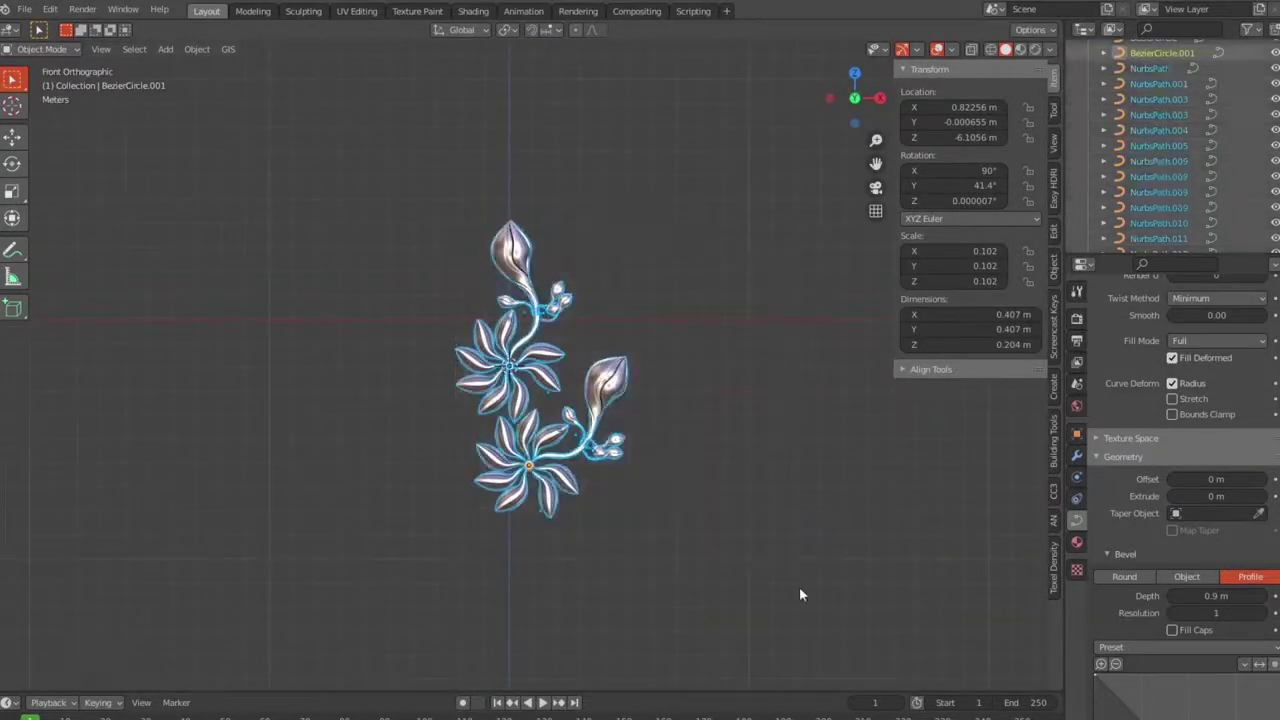
pyautogui.hotkey('ctrl', 'j')
pyautogui.scroll(4, 748, 521)
pyautogui.scroll(2, 748, 514)
pyautogui.press('Tab')
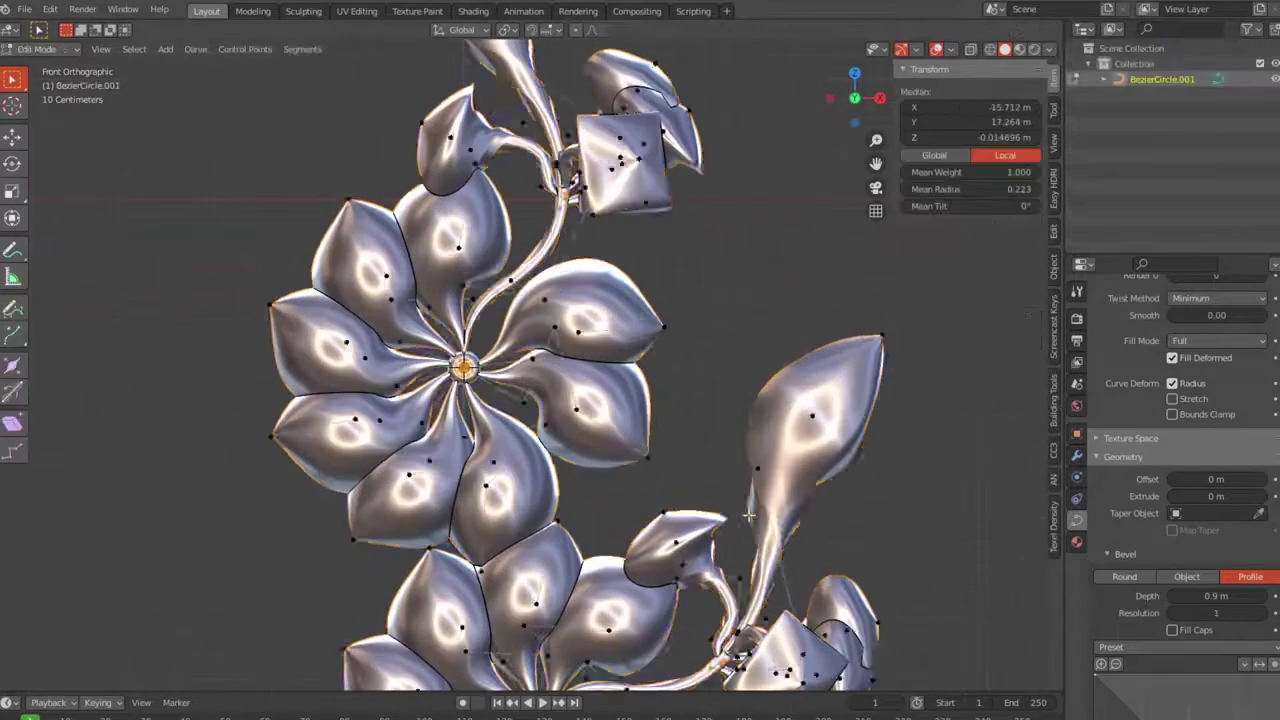
pyautogui.scroll(-4, 748, 514)
pyautogui.hotkey('ctrl', 'z')
pyautogui.hotkey('ctrl', 'z')
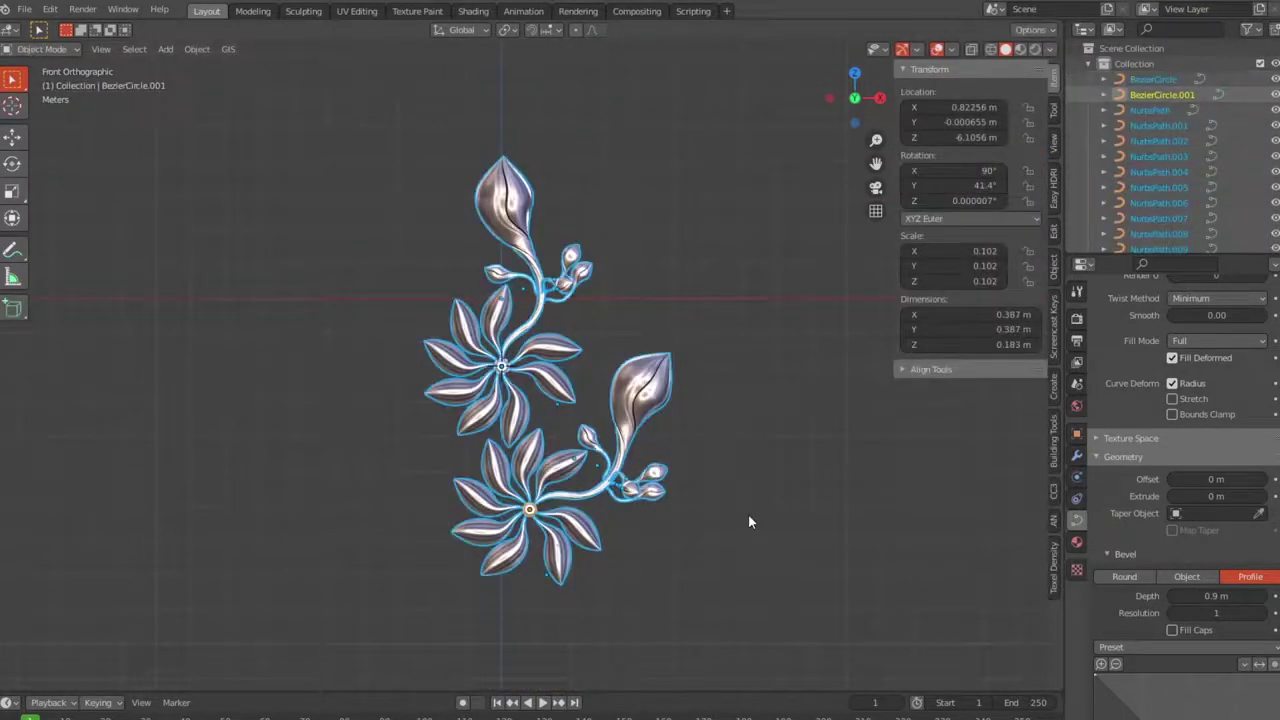
pyautogui.rightClick(659, 381)
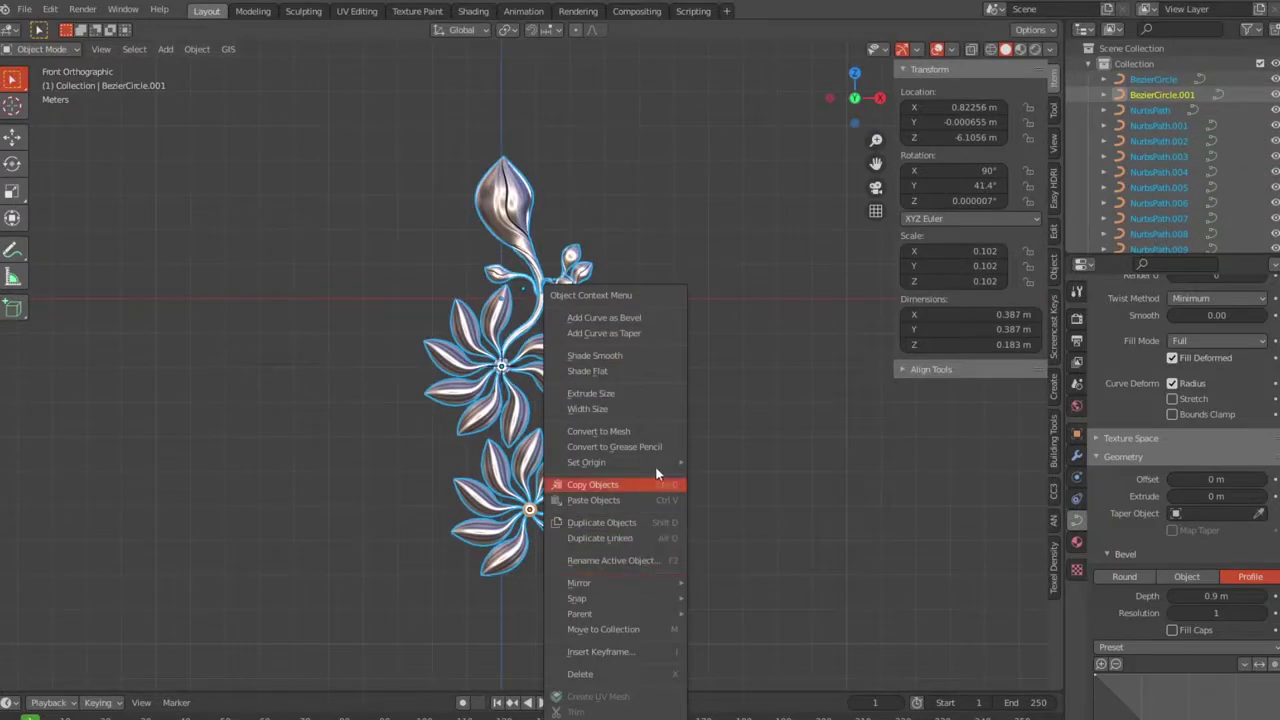
pyautogui.click(656, 431)
pyautogui.hotkey('ctrl', 'j')
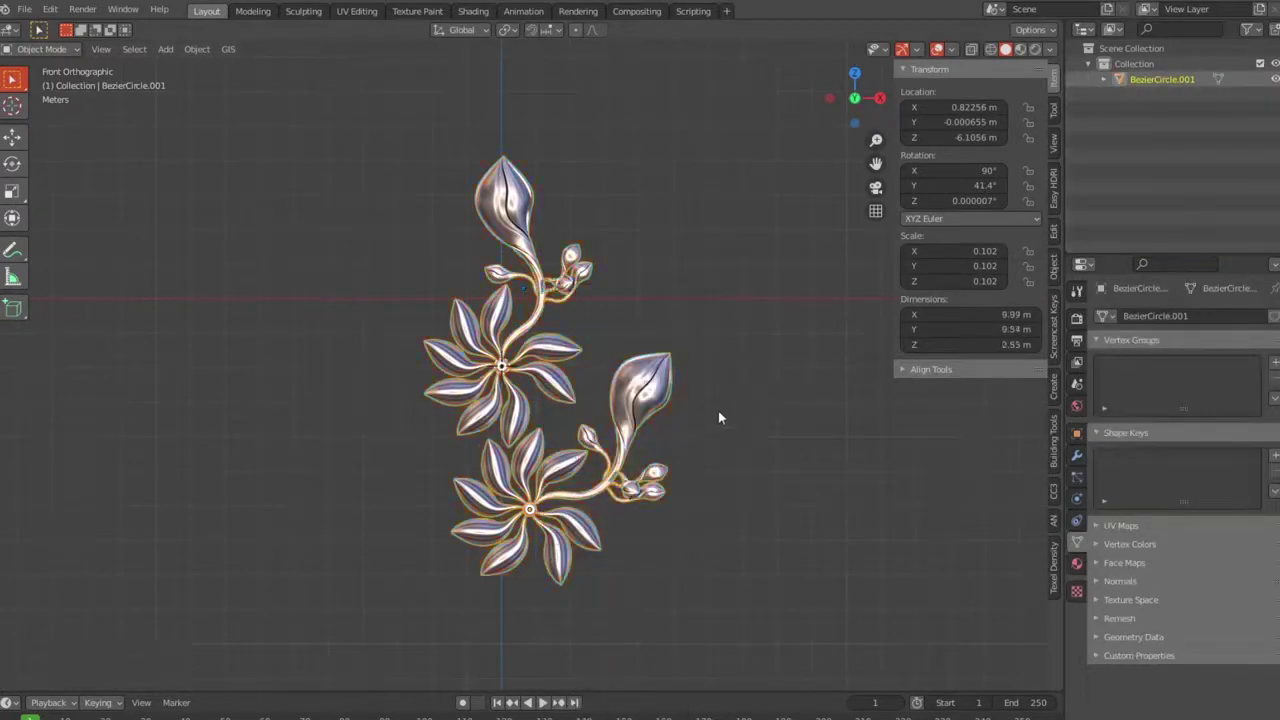
# Tilt the joined flowers to about 55.9° and shift them further right.
pyautogui.press('r')
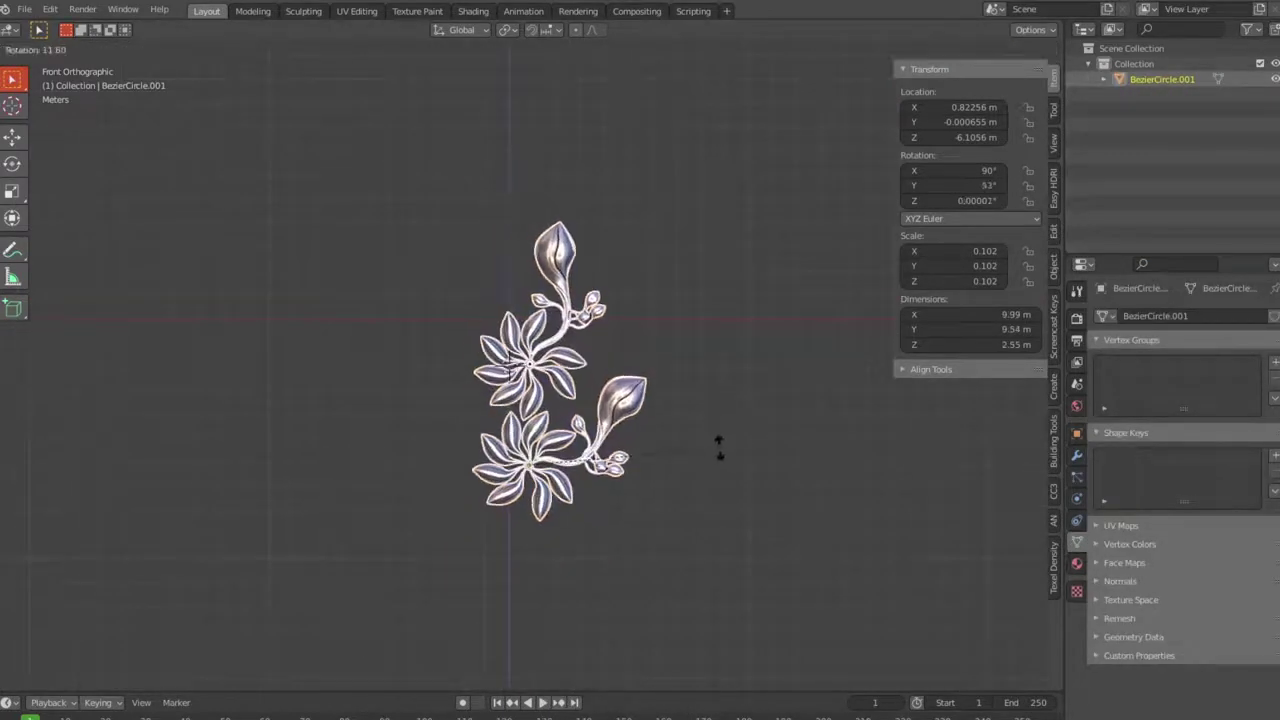
pyautogui.click(727, 454)
pyautogui.press('g')
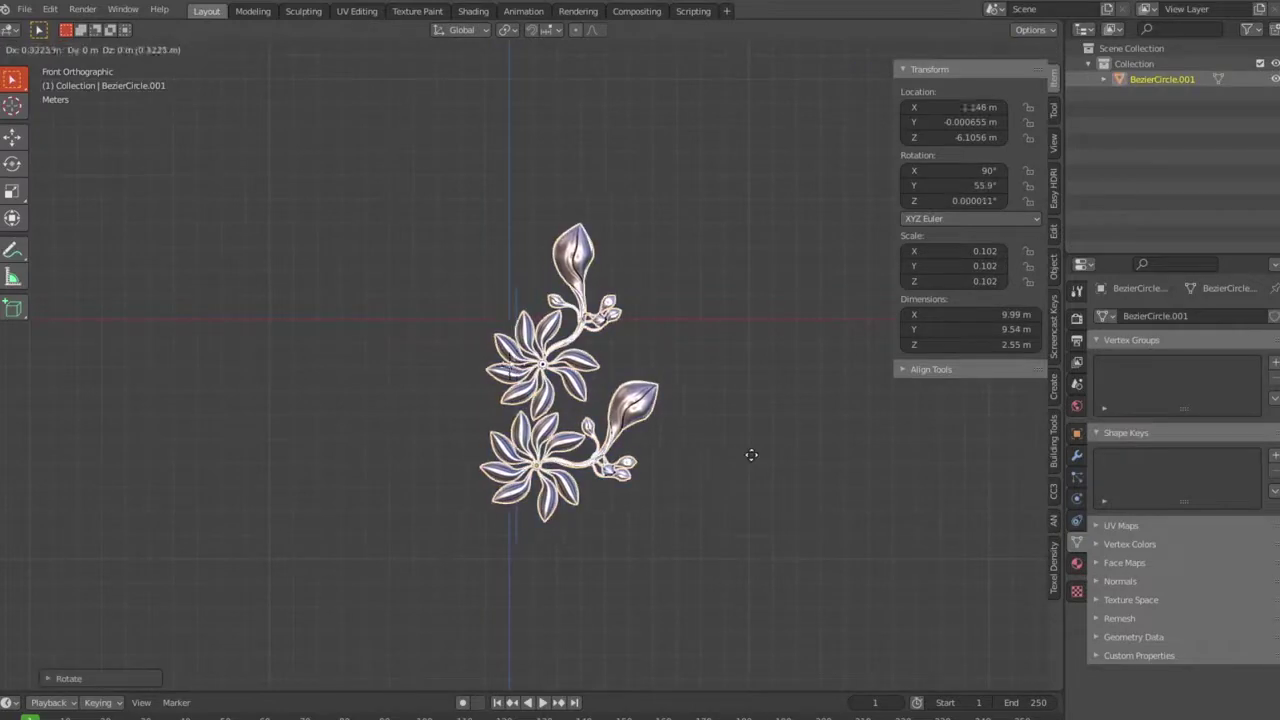
pyautogui.click(762, 455)
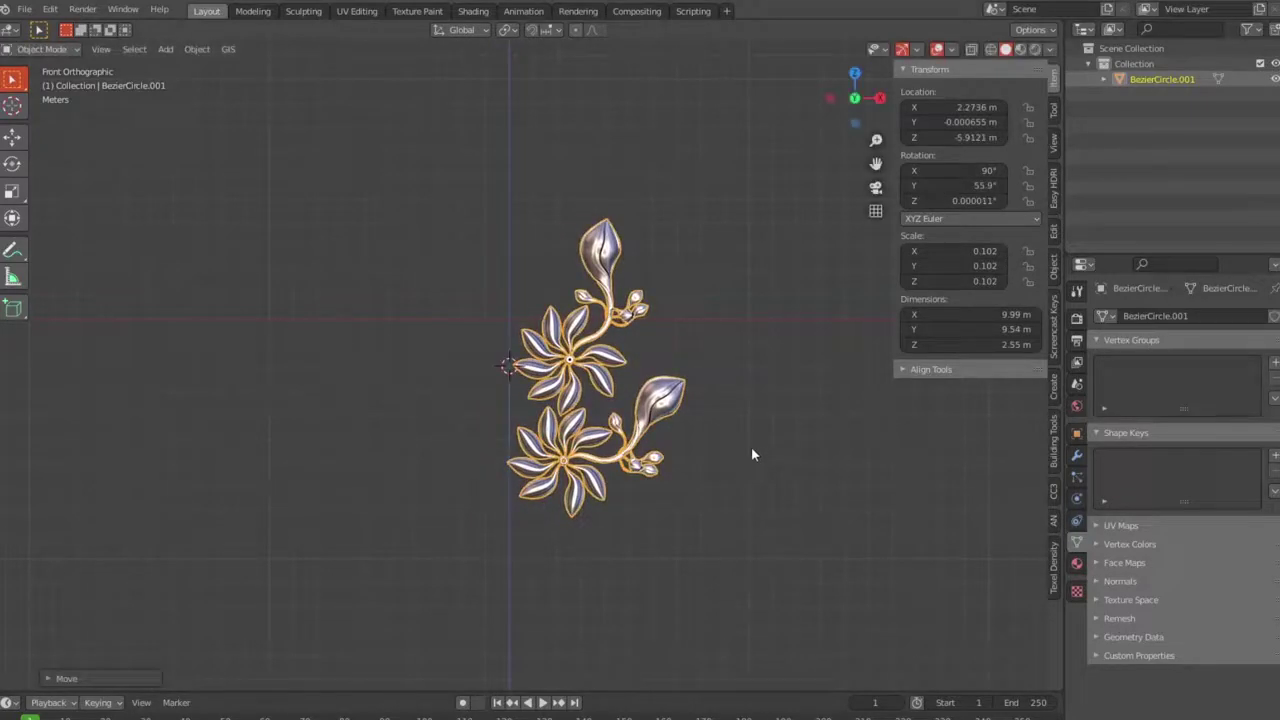
pyautogui.scroll(4, 752, 445)
# Set the joined object's origin to the 3D cursor.
pyautogui.click(193, 50)
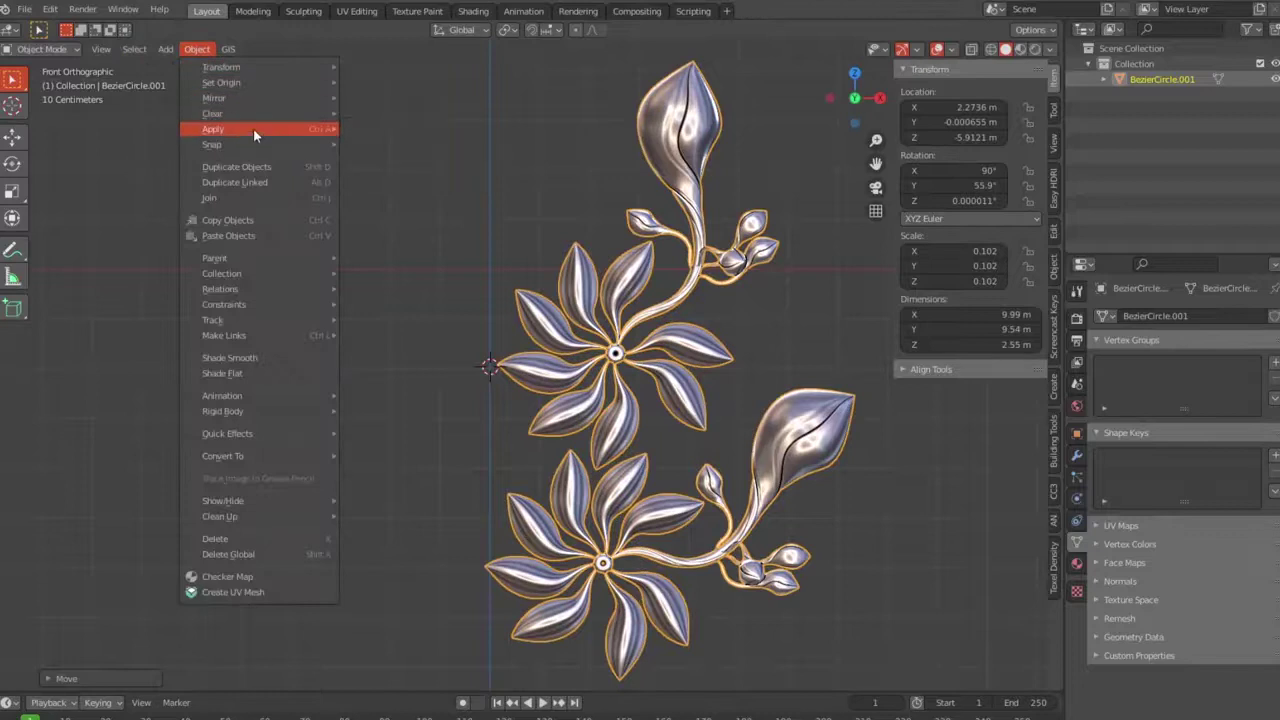
pyautogui.click(496, 115)
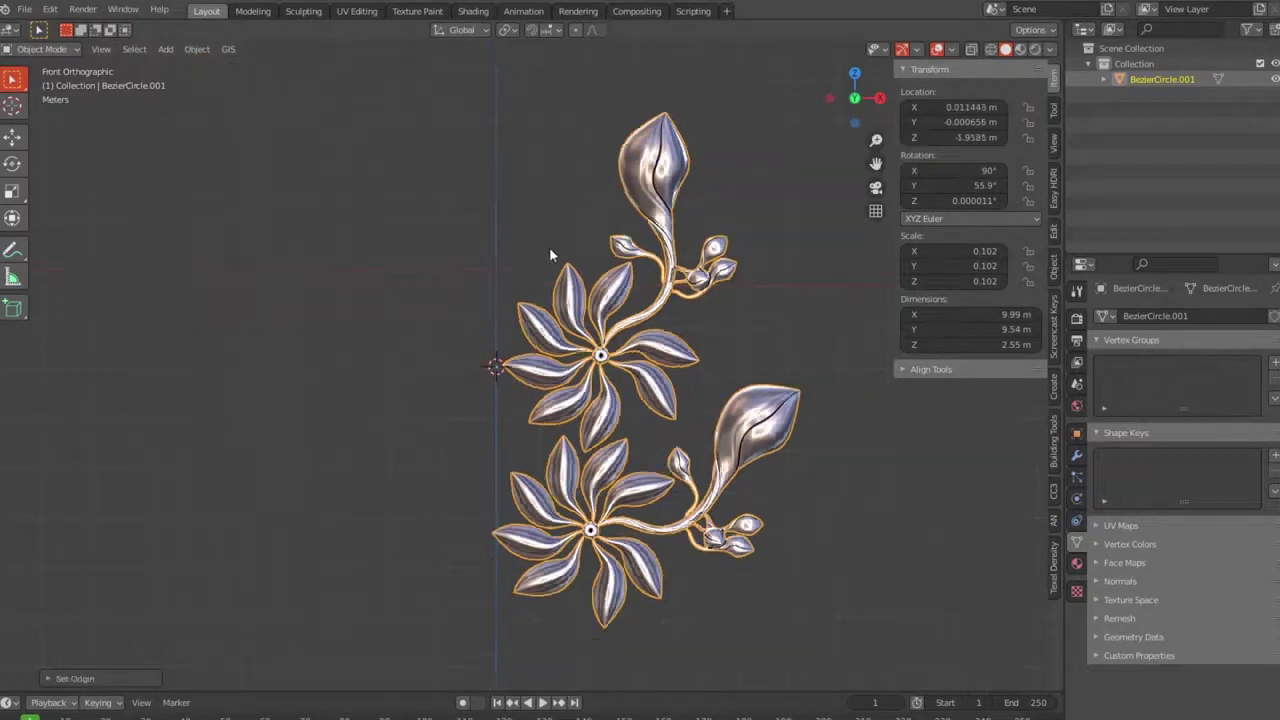
pyautogui.scroll(-4, 549, 247)
pyautogui.click(1077, 457)
pyautogui.click(1124, 317)
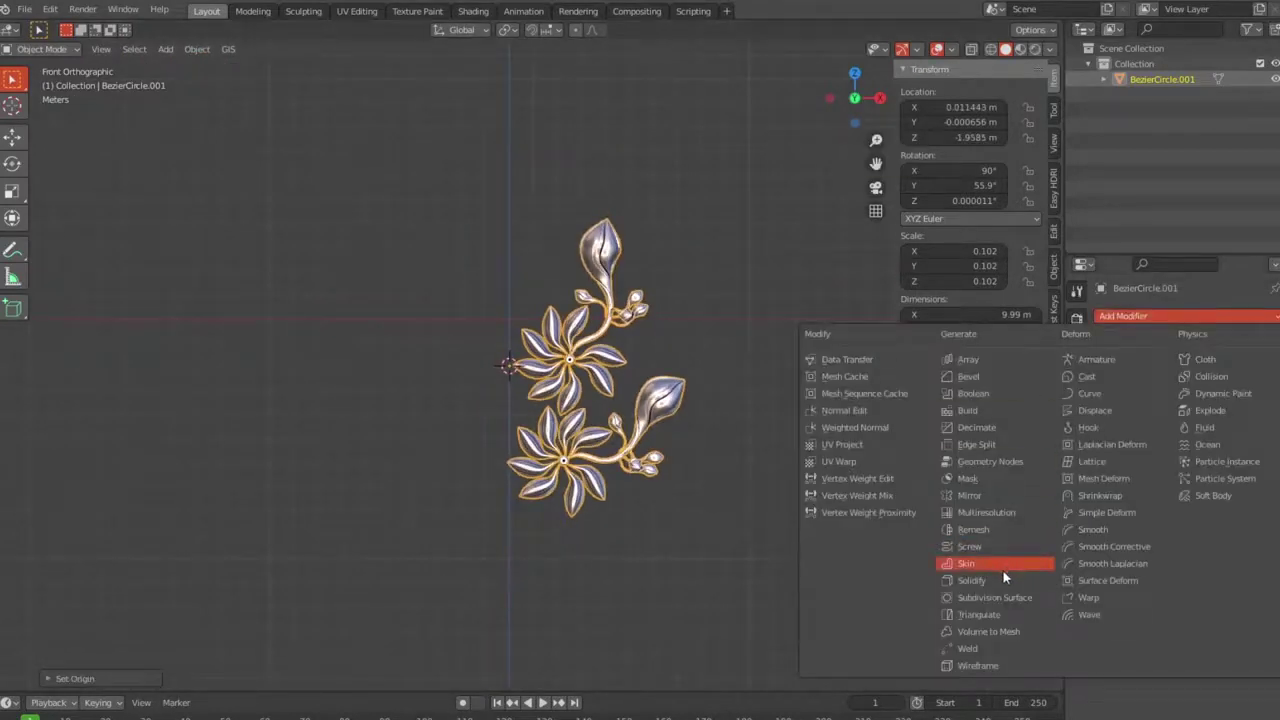
# Apply all transforms to the flowers and add a Mirror modifier.
pyautogui.click(968, 495)
pyautogui.hotkey('ctrl', 'a')
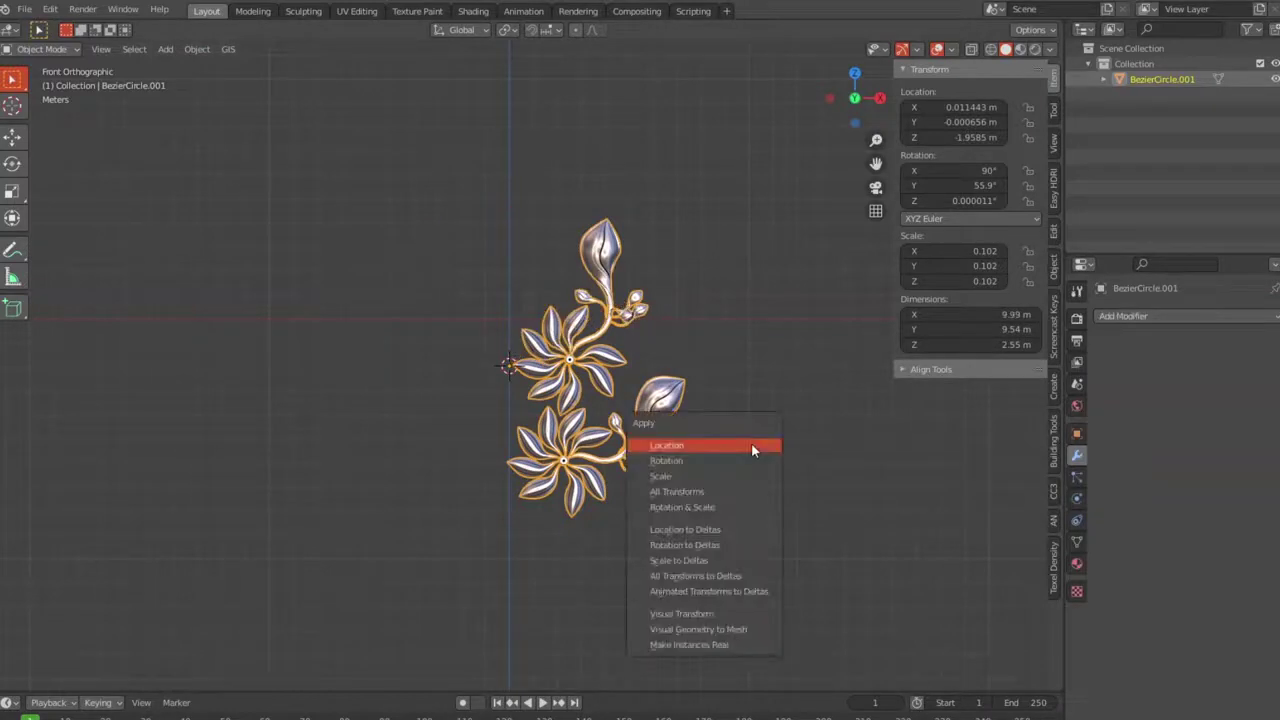
pyautogui.click(750, 490)
pyautogui.click(1123, 316)
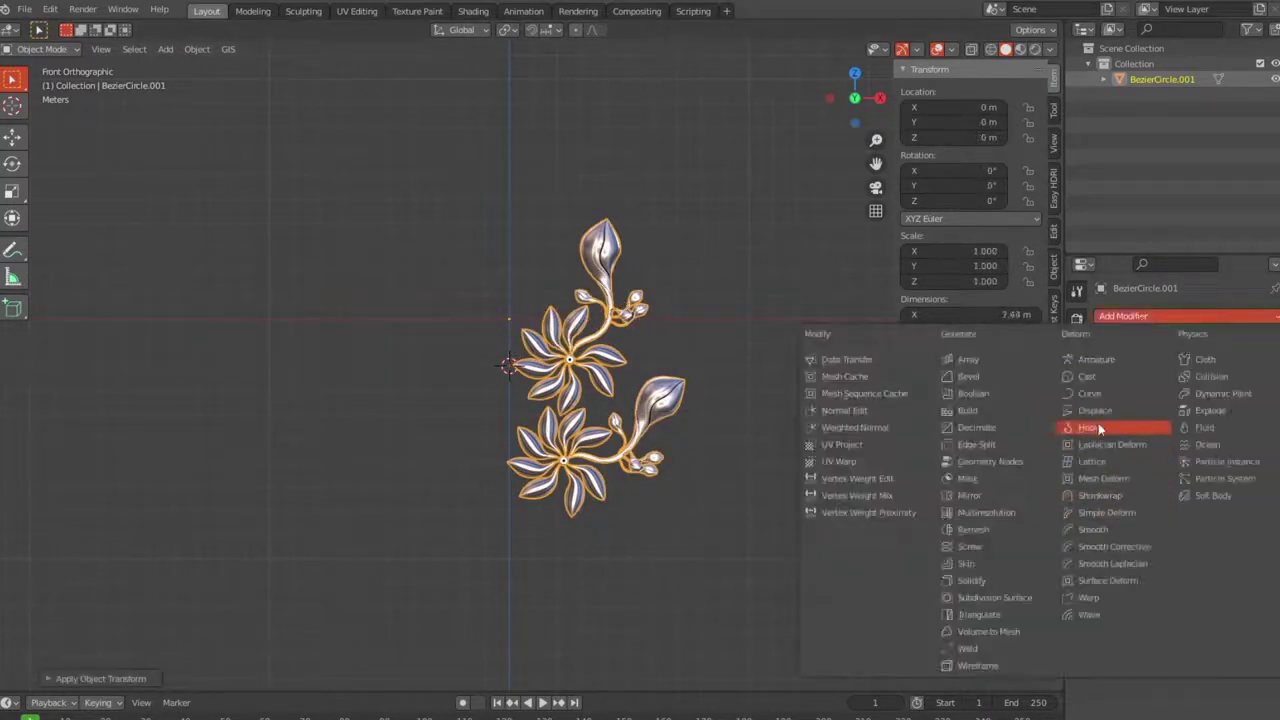
pyautogui.click(992, 496)
pyautogui.click(897, 476)
pyautogui.moveTo(897, 476)
pyautogui.mouseDown(button='middle')
pyautogui.moveTo(817, 489)
pyautogui.moveTo(689, 483)
pyautogui.moveTo(791, 440)
pyautogui.moveTo(847, 457)
pyautogui.mouseUp(button='middle')
pyautogui.press('KP_1')
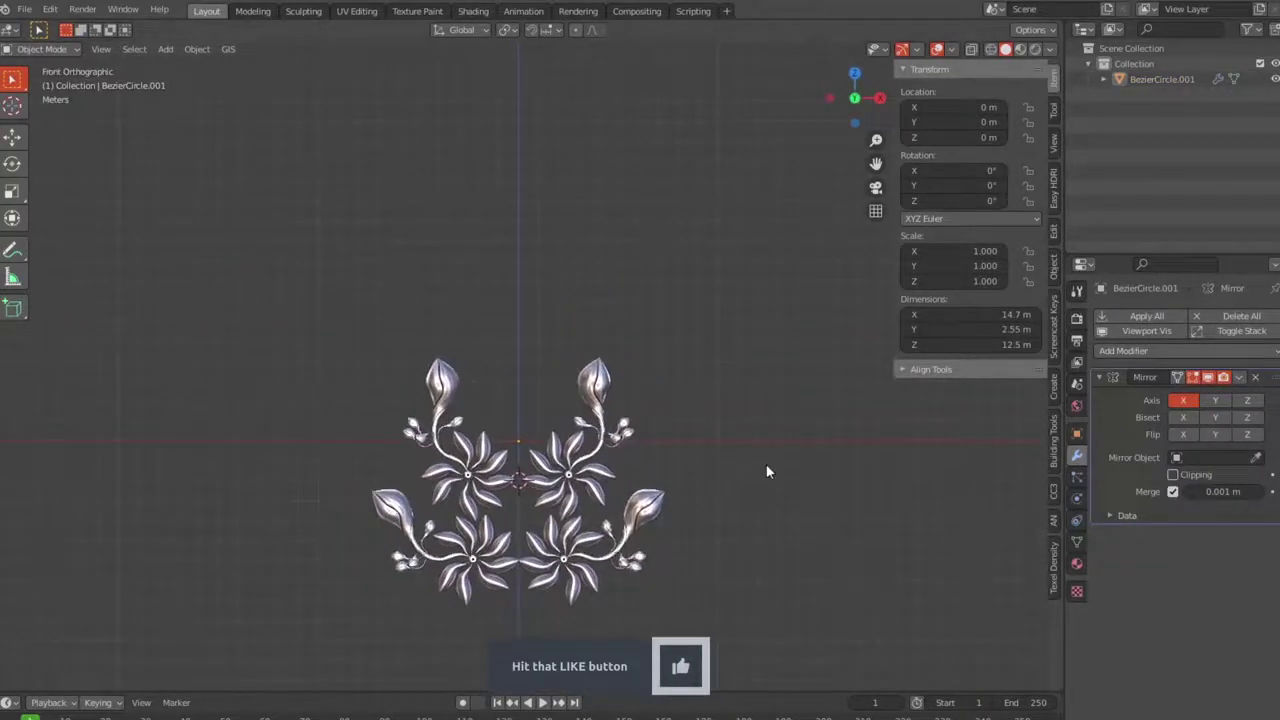
pyautogui.scroll(-1, 760, 439)
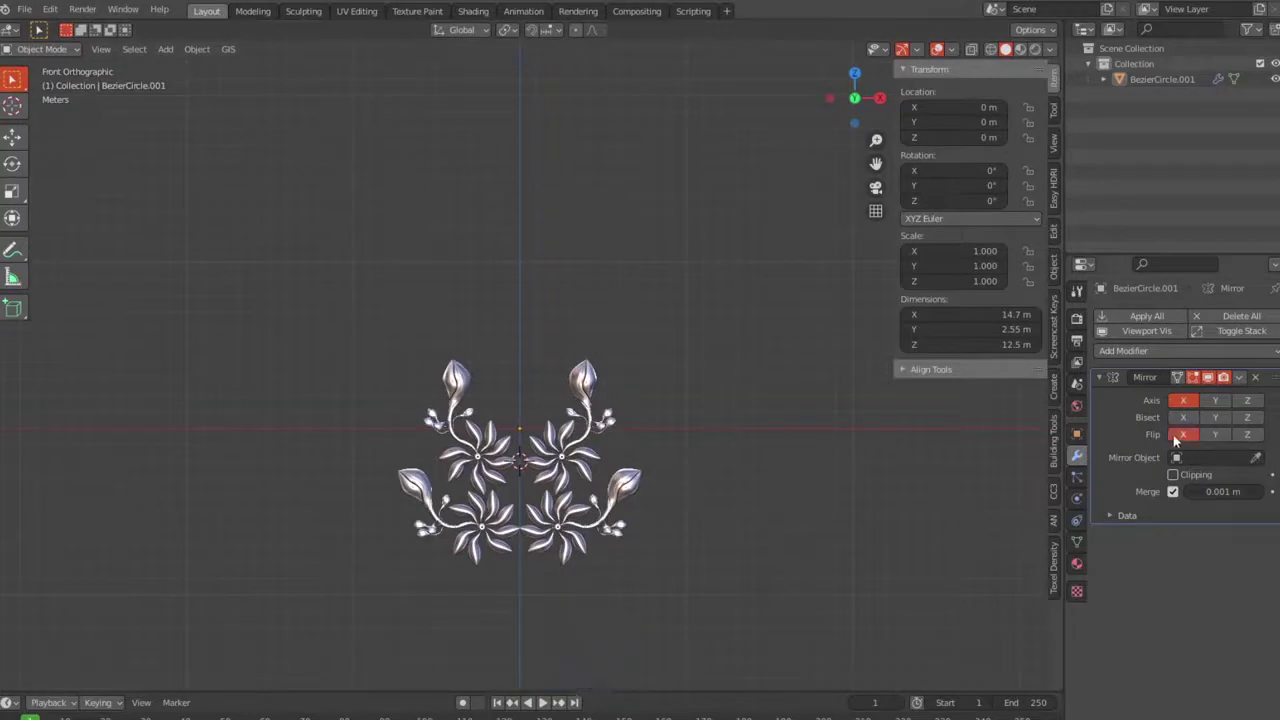
# Also mirror the flowers on Z, giving four copies of the sprig.
pyautogui.click(1247, 401)
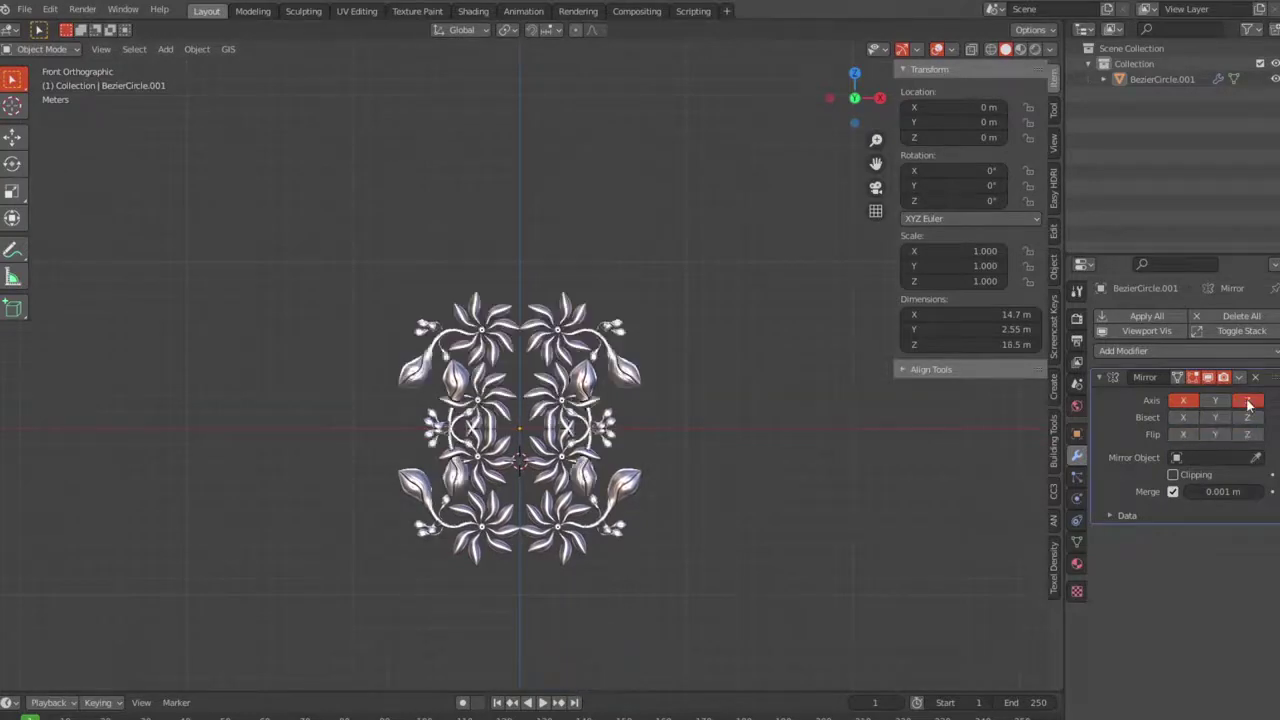
pyautogui.moveTo(791, 486); pyautogui.dragTo(735, 481, button='middle')
pyautogui.press('KP_1')
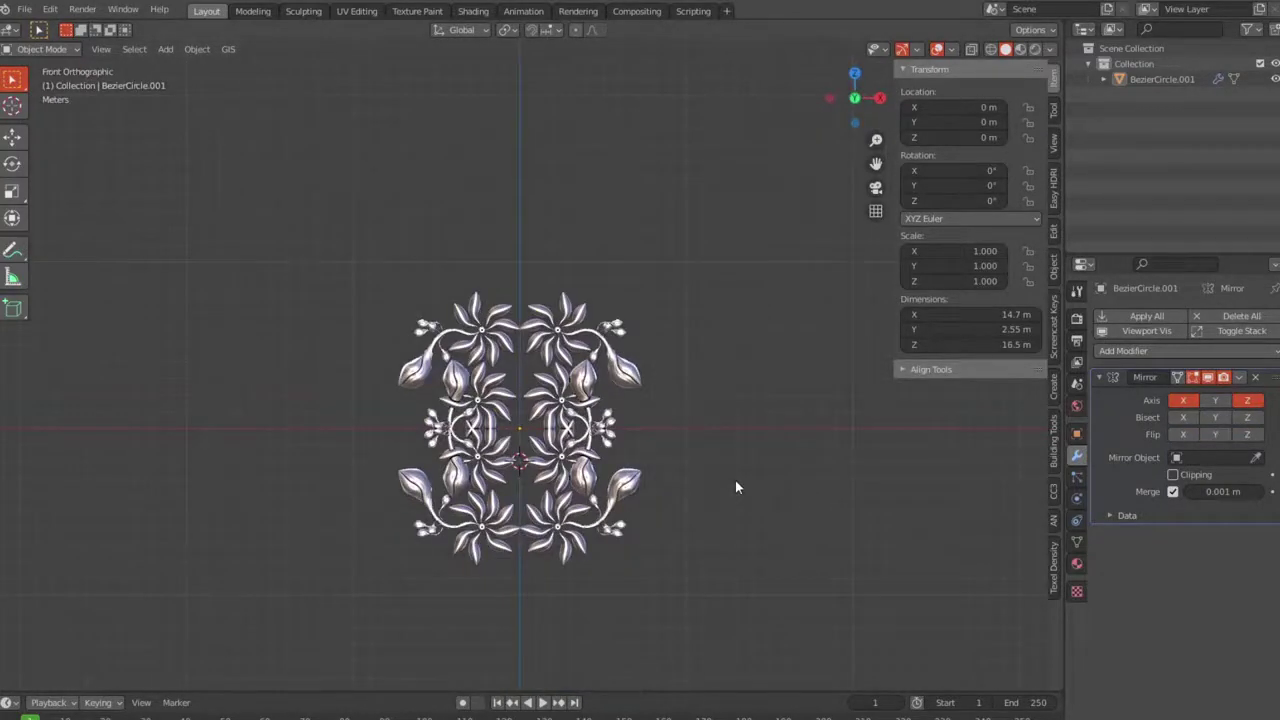
pyautogui.scroll(1, 735, 487)
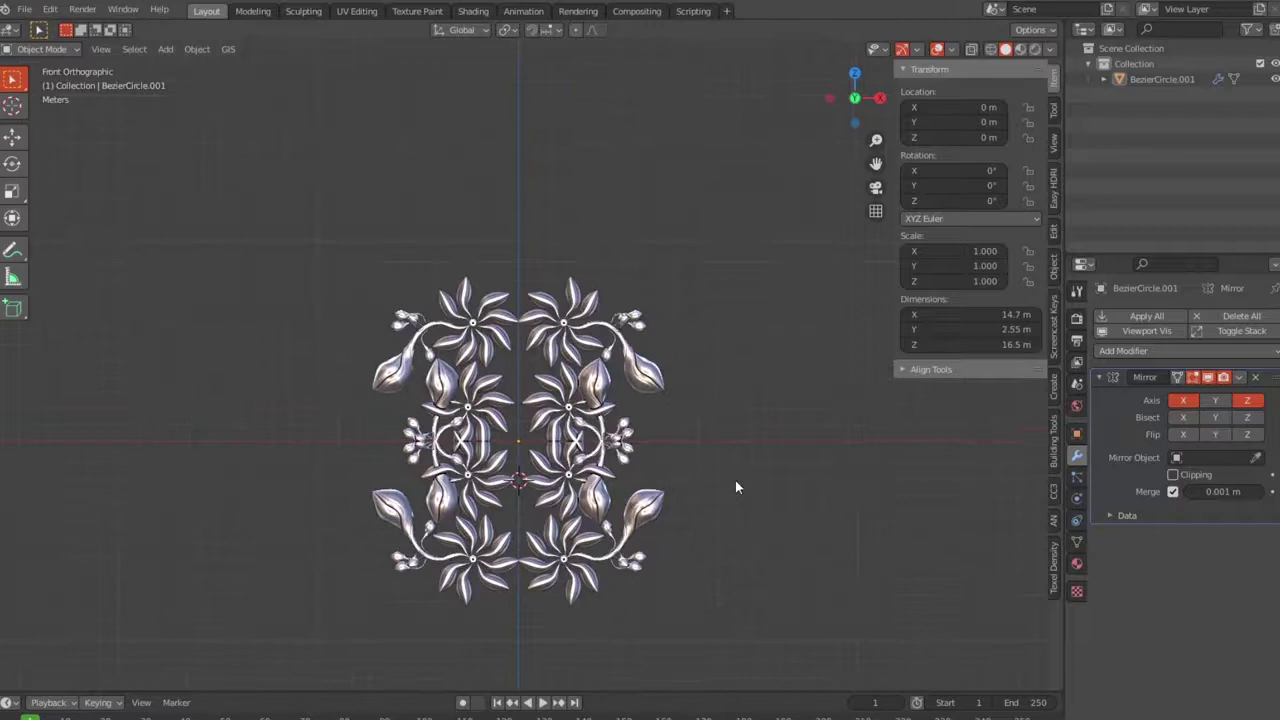
# Browse the Object menu's origin options without changing anything.
pyautogui.click(196, 49)
pyautogui.click(196, 49)
pyautogui.click(203, 54)
pyautogui.click(196, 49)
pyautogui.click(196, 49)
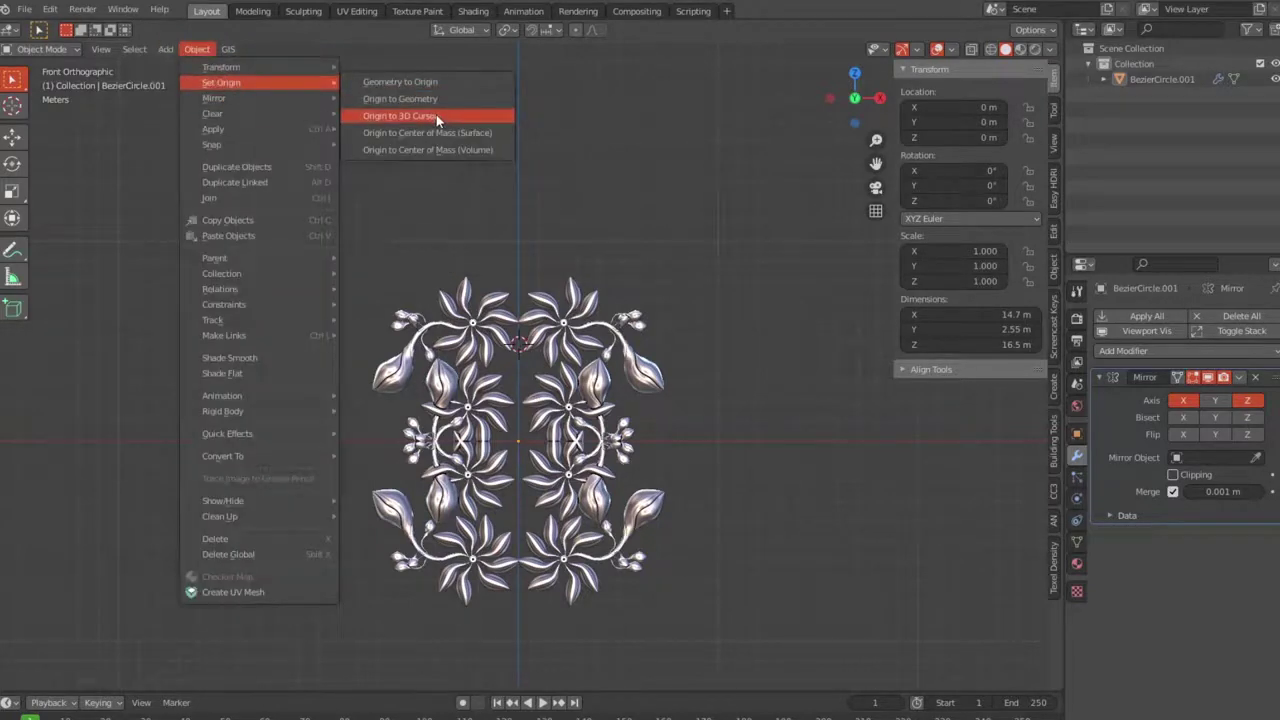
pyautogui.click(436, 116)
# Move the ornament's origin to the 3D cursor, separating top and bottom groups.
pyautogui.click(658, 383)
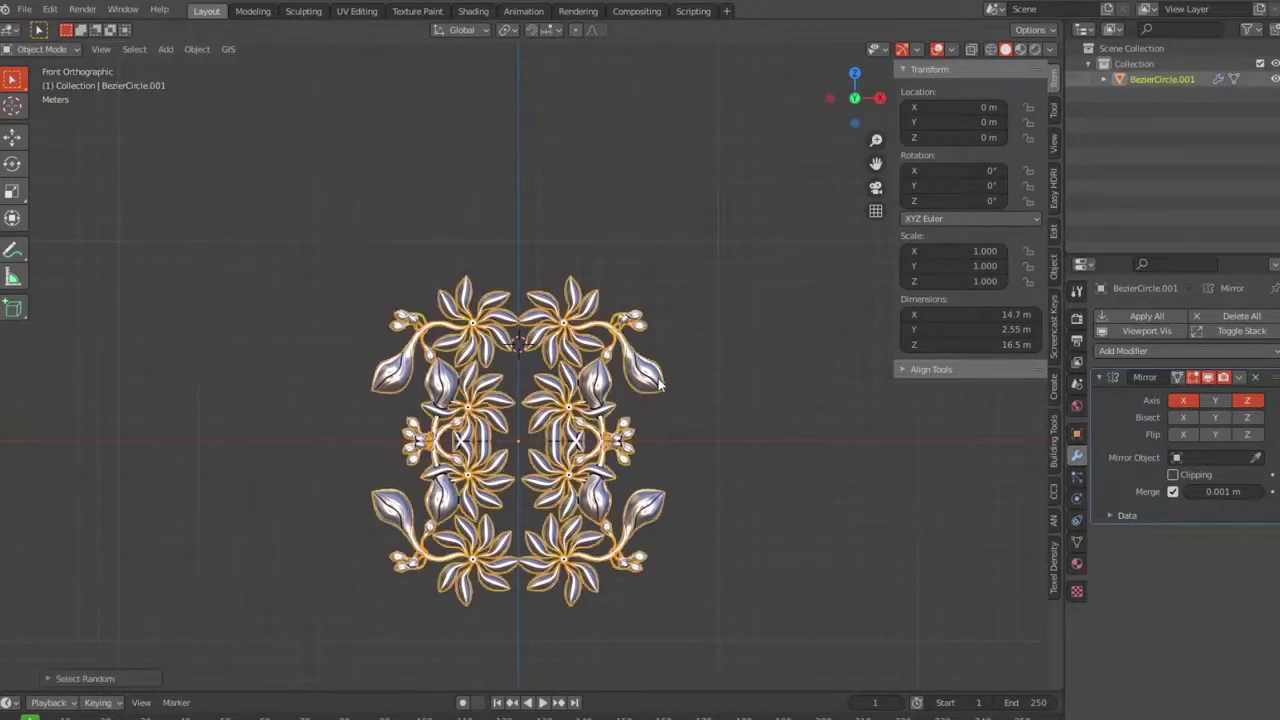
pyautogui.click(193, 49)
pyautogui.click(403, 116)
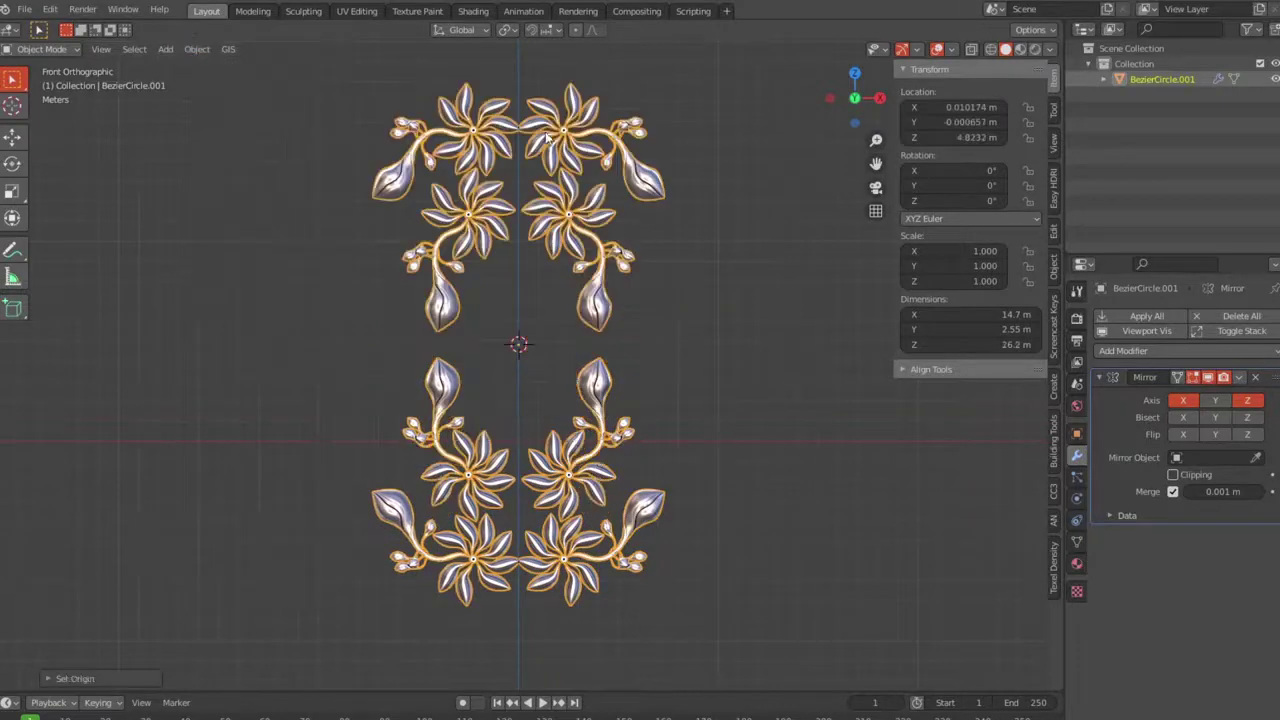
pyautogui.click(746, 408)
pyautogui.scroll(-2, 692, 334)
pyautogui.moveTo(699, 334); pyautogui.dragTo(649, 353, button='middle')
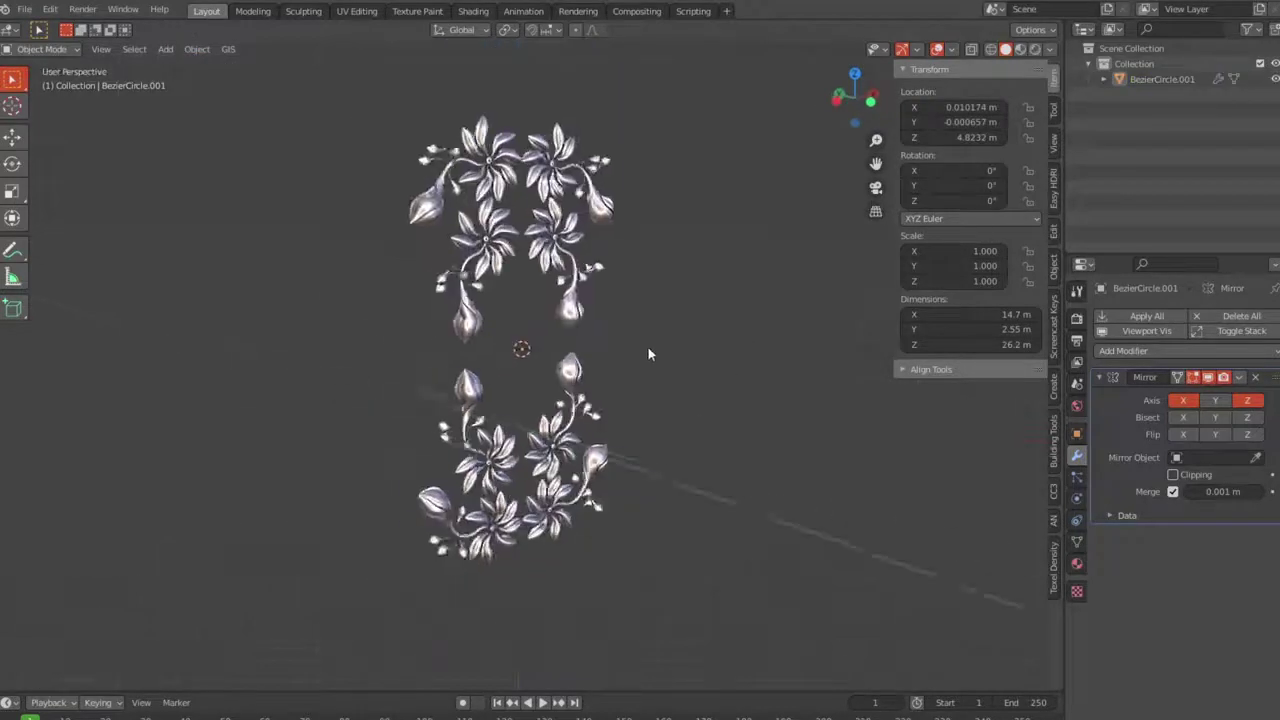
pyautogui.scroll(3, 649, 346)
pyautogui.scroll(-1, 531, 344)
# Add a Bezier circle at the 3D cursor, rotate it 90° upright and enlarge it.
pyautogui.hotkey('shift', 'a')
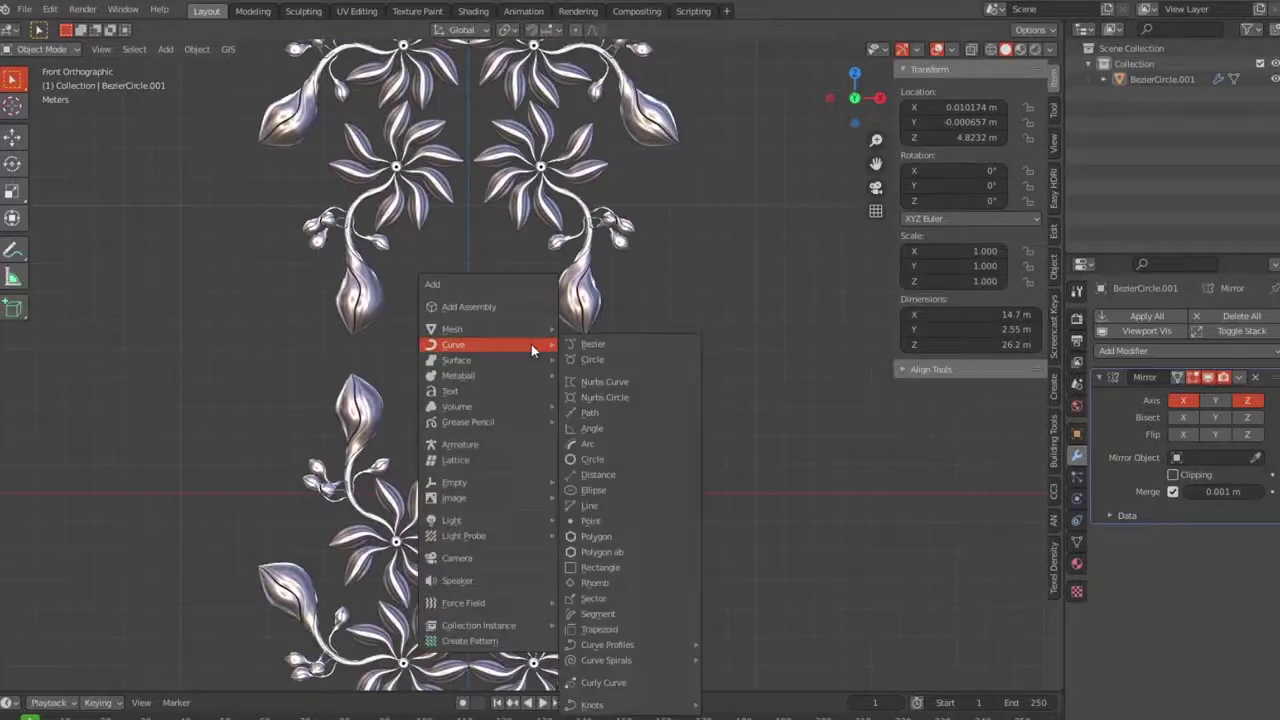
pyautogui.click(611, 360)
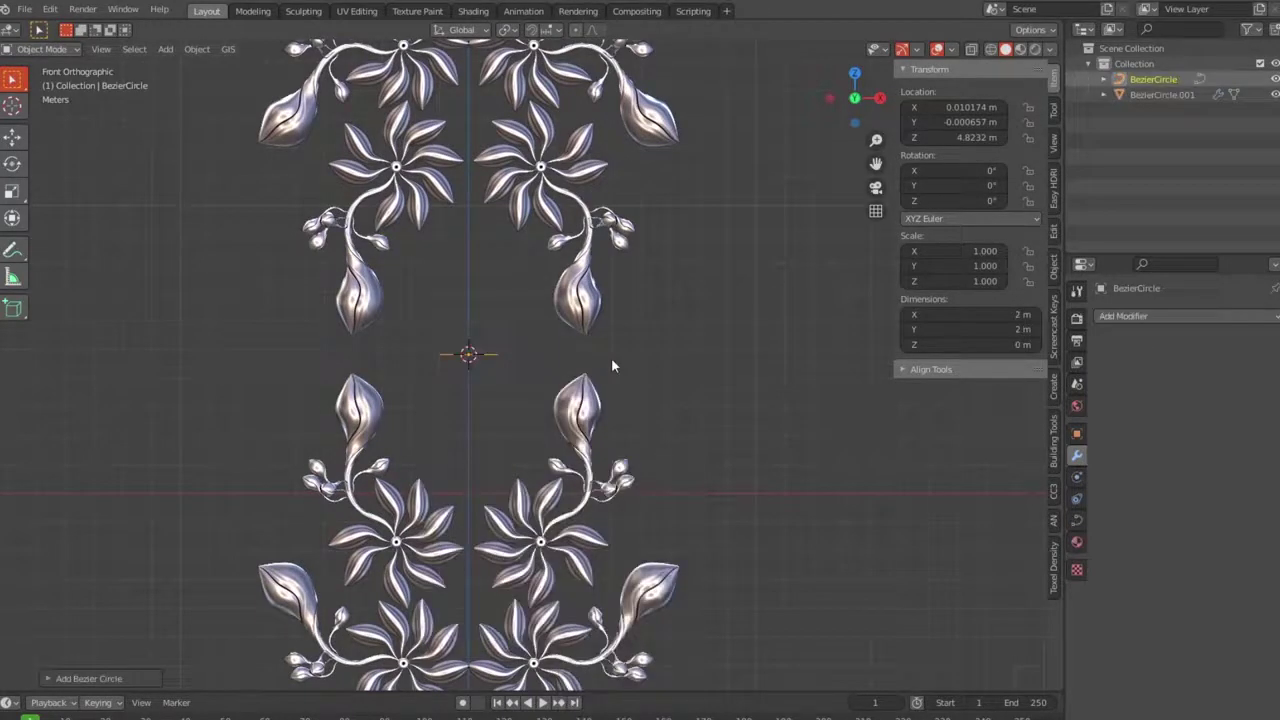
pyautogui.press('r')
pyautogui.press('y')
pyautogui.press('Return')
pyautogui.press('s')
pyautogui.press('Return')
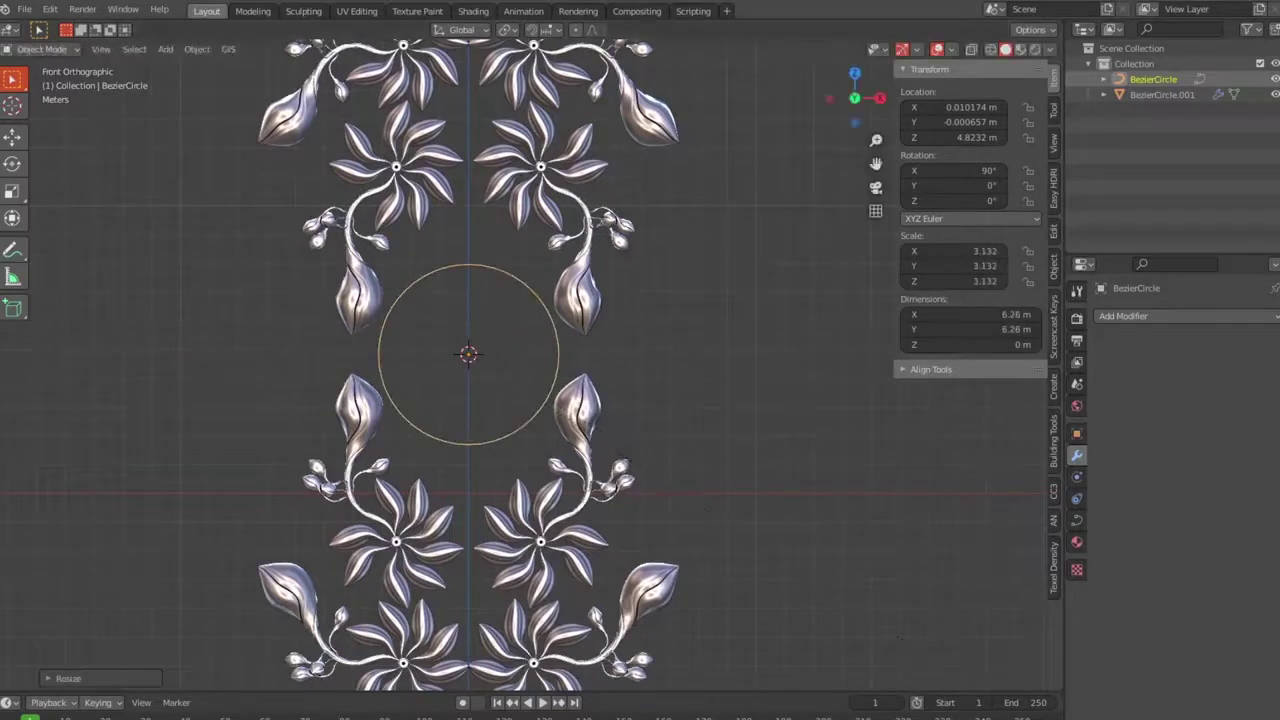
# Stretch the circle's points vertically into an oval and shift them along Z.
pyautogui.press('Tab')
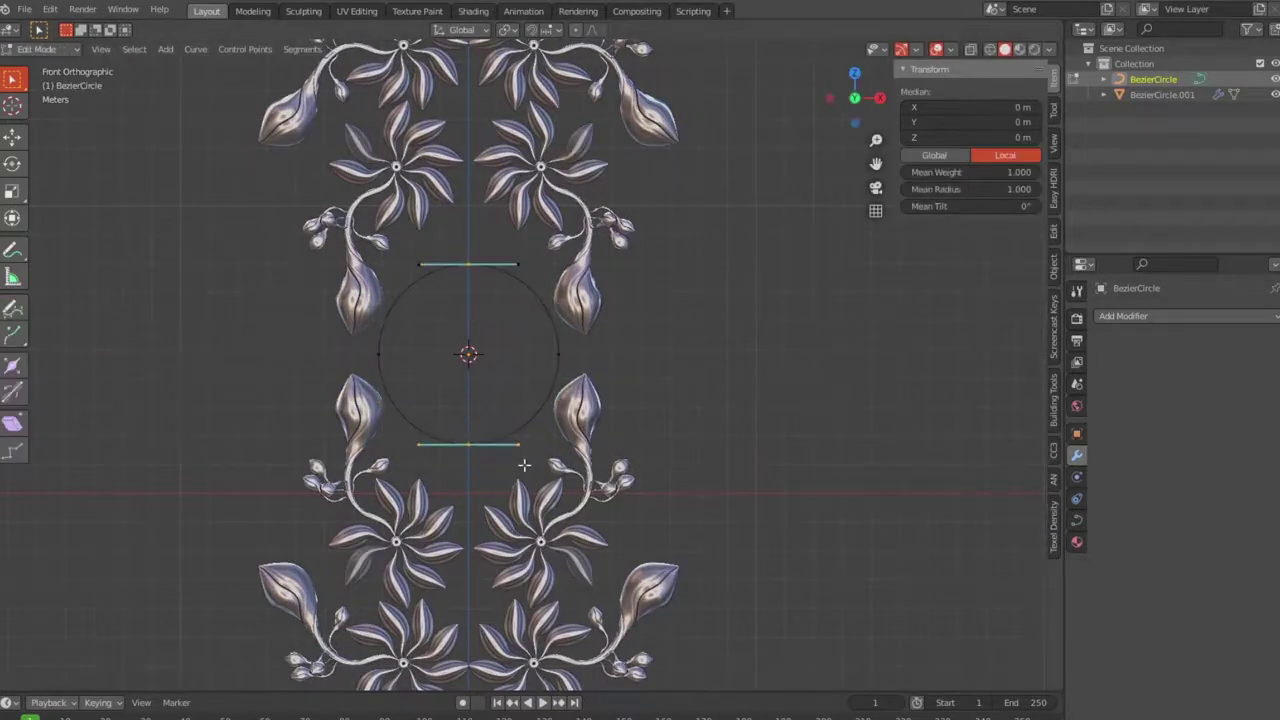
pyautogui.press('s')
pyautogui.press('z')
pyautogui.press('Return')
pyautogui.press('g')
pyautogui.press('z')
pyautogui.press('Return')
pyautogui.press('Tab')
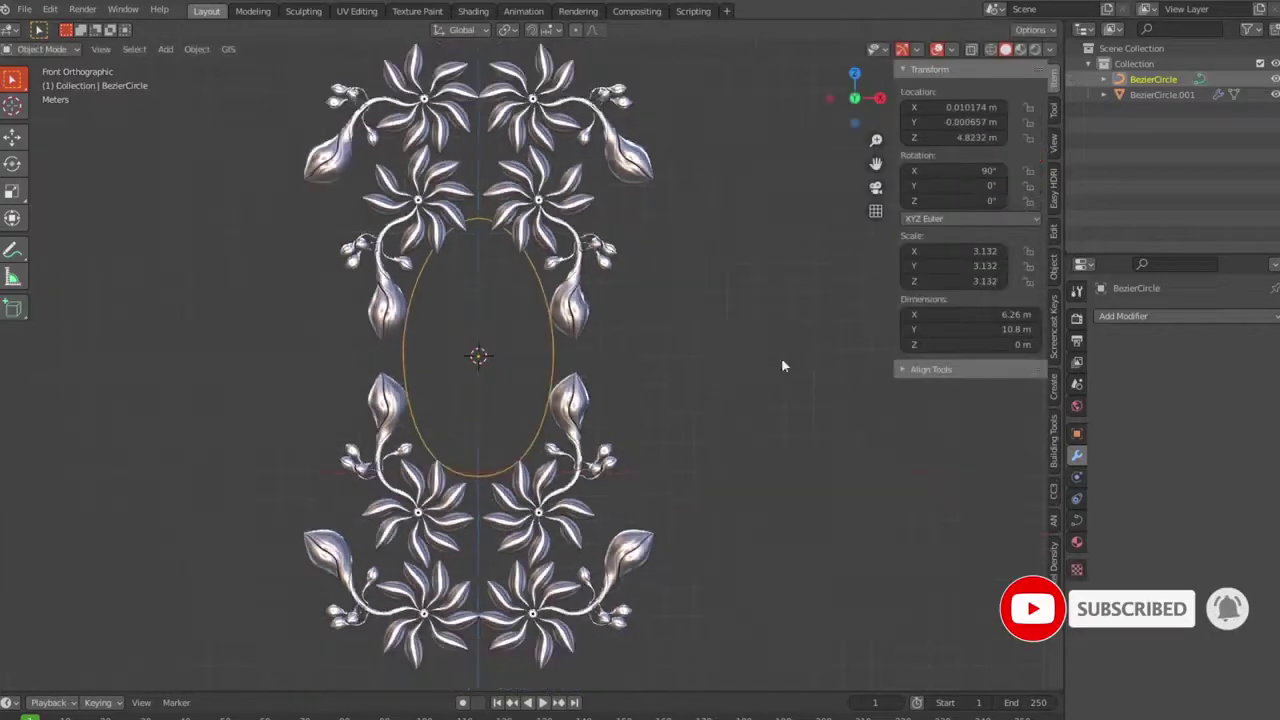
# Give the oval a Profile bevel with 0.11 m depth and resolution 4.
pyautogui.moveTo(781, 357); pyautogui.dragTo(790, 361, button='middle')
pyautogui.click(1077, 519)
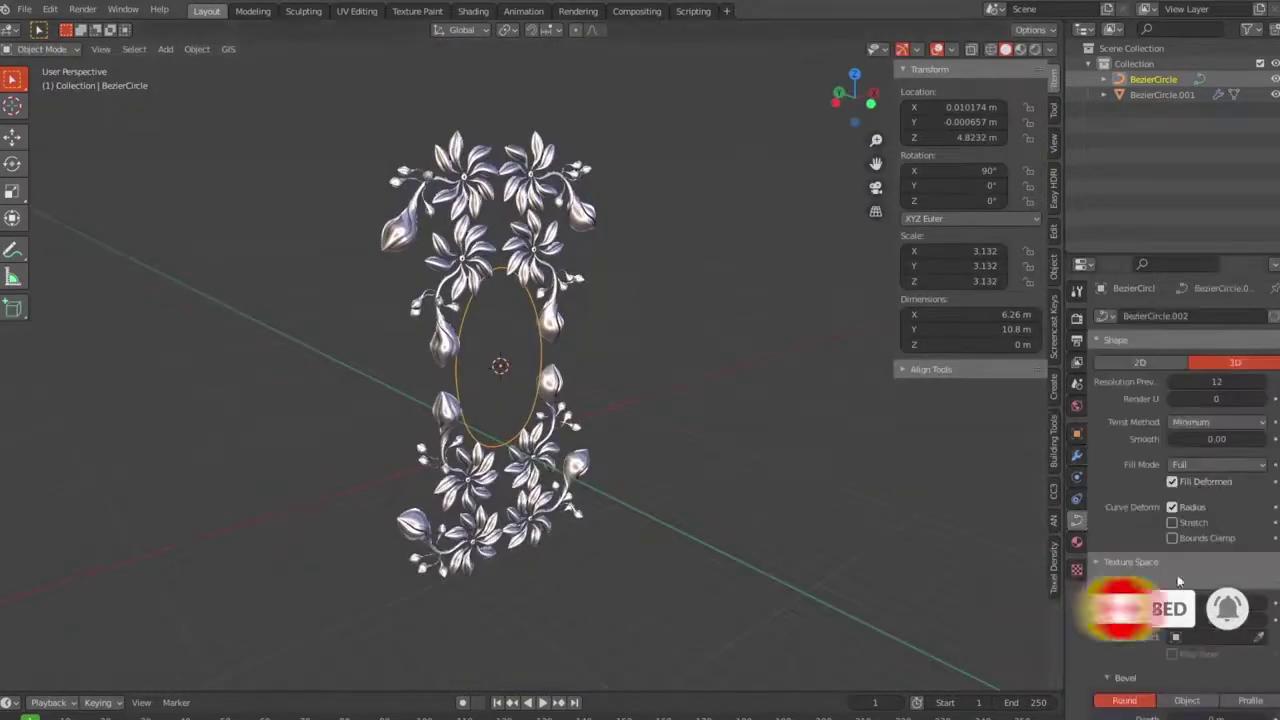
pyautogui.scroll(-5, 1200, 560)
pyautogui.click(1250, 545)
pyautogui.moveTo(1262, 566); pyautogui.dragTo(1270, 566)
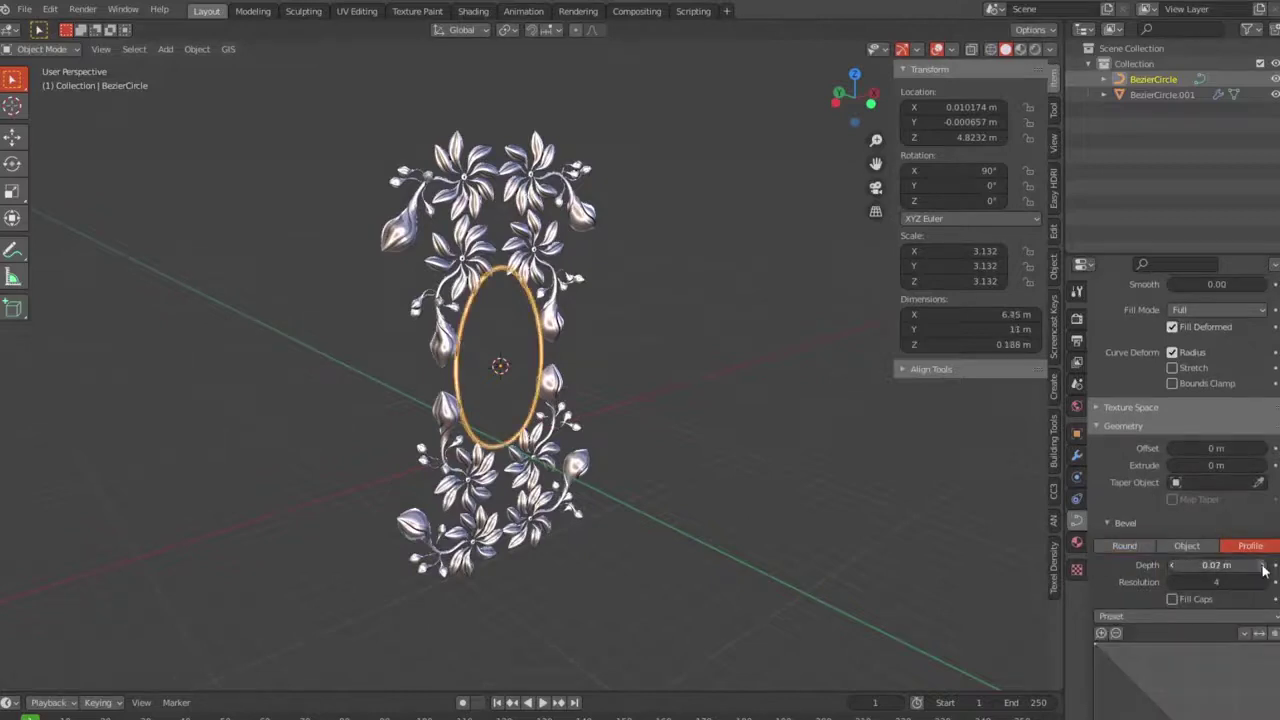
pyautogui.moveTo(540, 468)
pyautogui.mouseDown(button='middle')
pyautogui.moveTo(756, 464)
pyautogui.moveTo(681, 471)
pyautogui.mouseUp(button='middle')
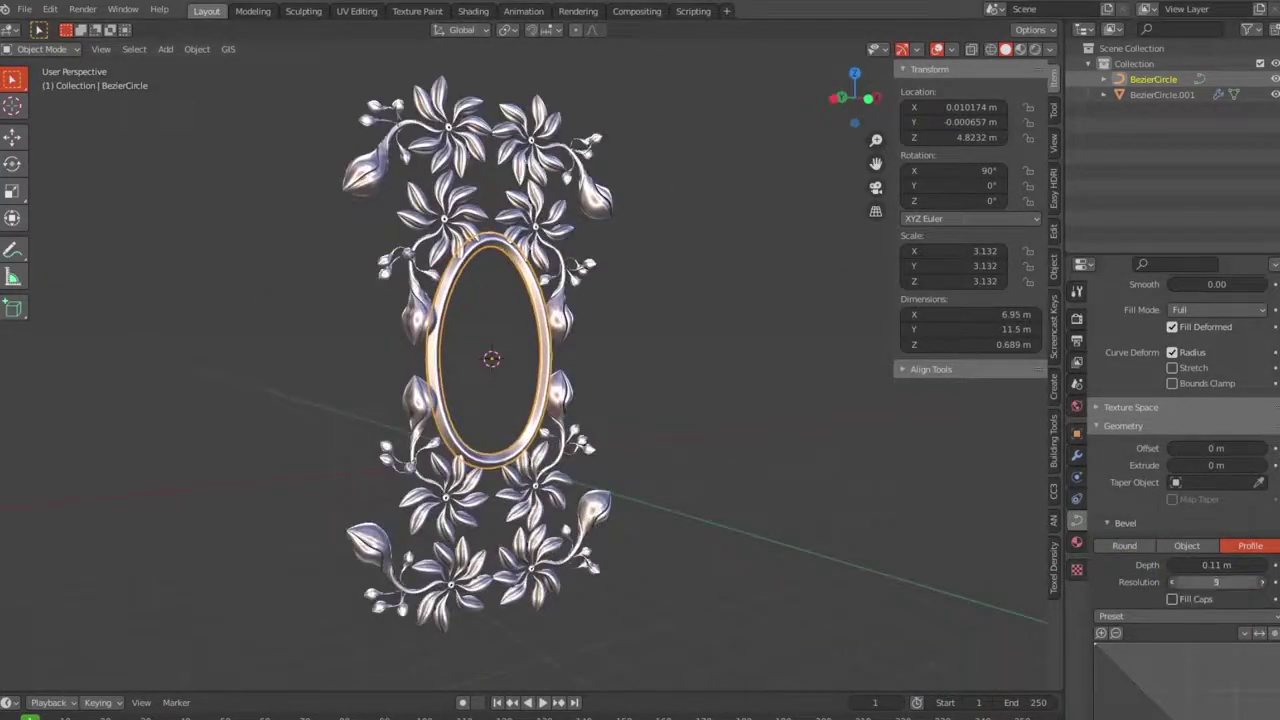
pyautogui.moveTo(1215, 582); pyautogui.dragTo(1195, 582)
pyautogui.moveTo(360, 395)
pyautogui.mouseDown(button='middle')
pyautogui.moveTo(337, 380)
pyautogui.moveTo(338, 403)
pyautogui.moveTo(473, 402)
pyautogui.mouseUp(button='middle')
pyautogui.scroll(5, 429, 417)
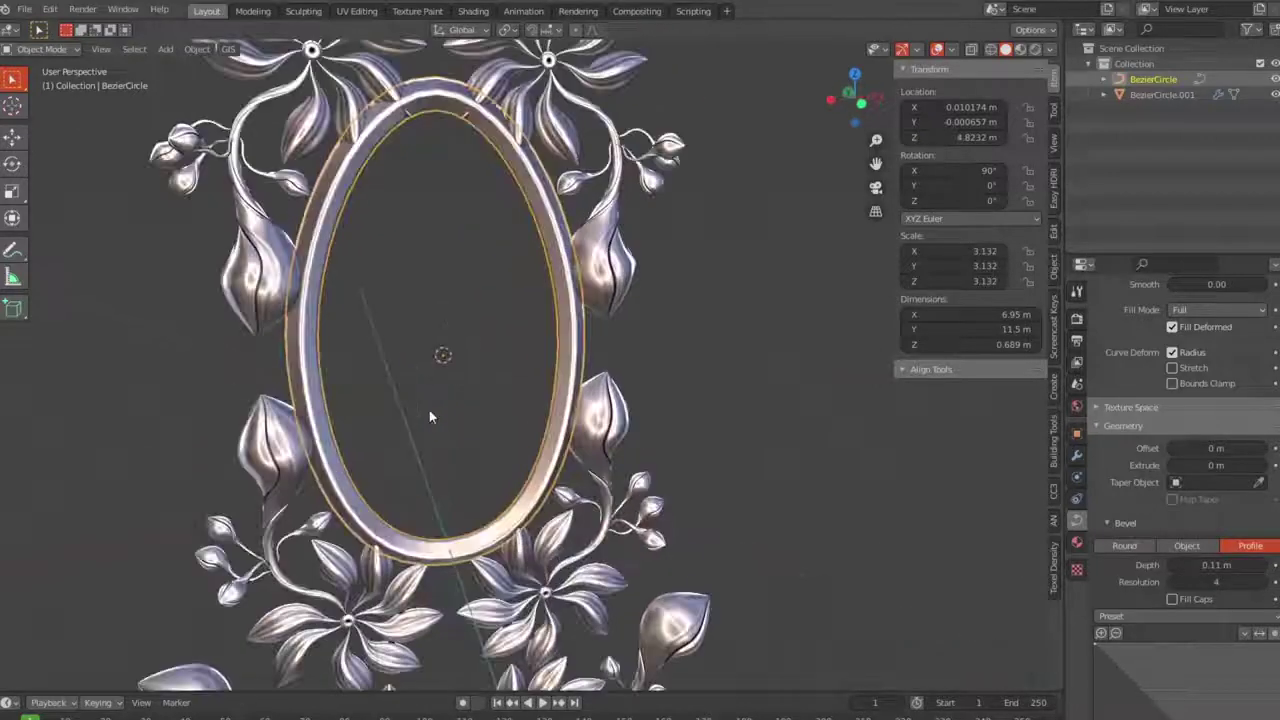
# Convert the oval ring curve into a mesh and enter Edit Mode.
pyautogui.rightClick(503, 343)
pyautogui.click(503, 343)
pyautogui.press('Tab')
pyautogui.scroll(2, 507, 350)
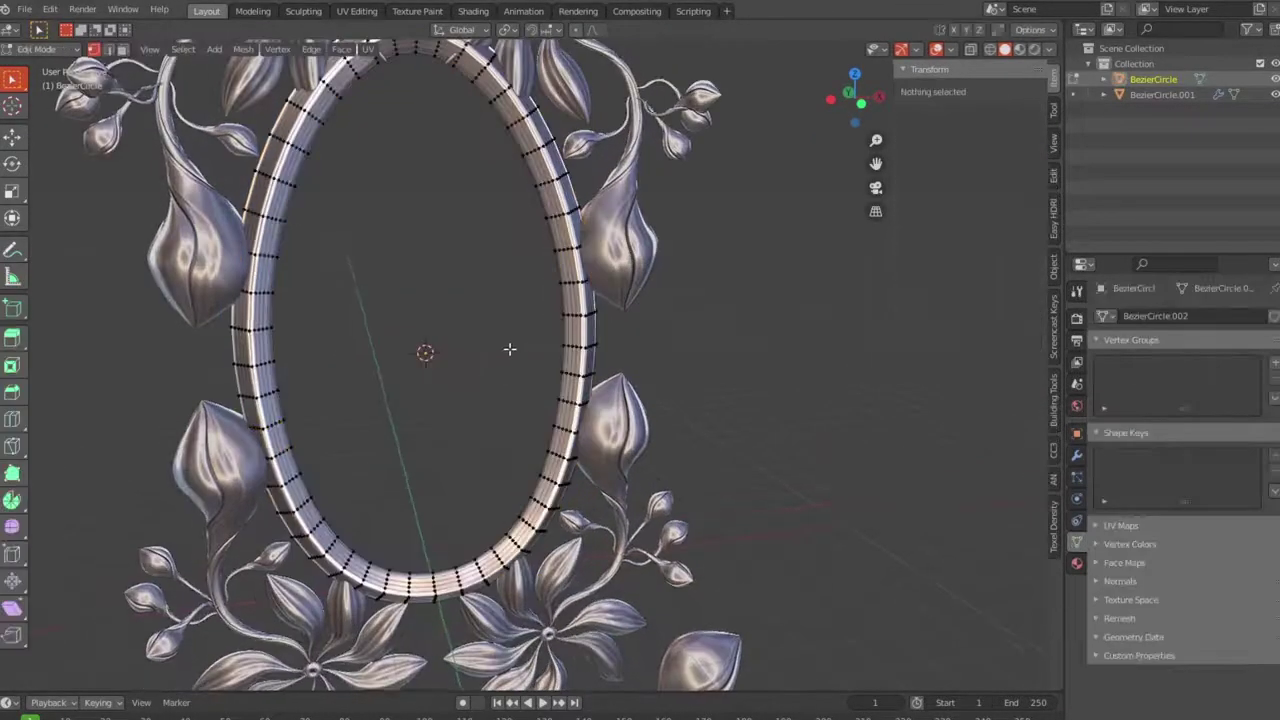
pyautogui.scroll(2, 556, 455)
# Select an edge loop around the ring and duplicate it.
pyautogui.click(556, 455)
pyautogui.scroll(3, 558, 456)
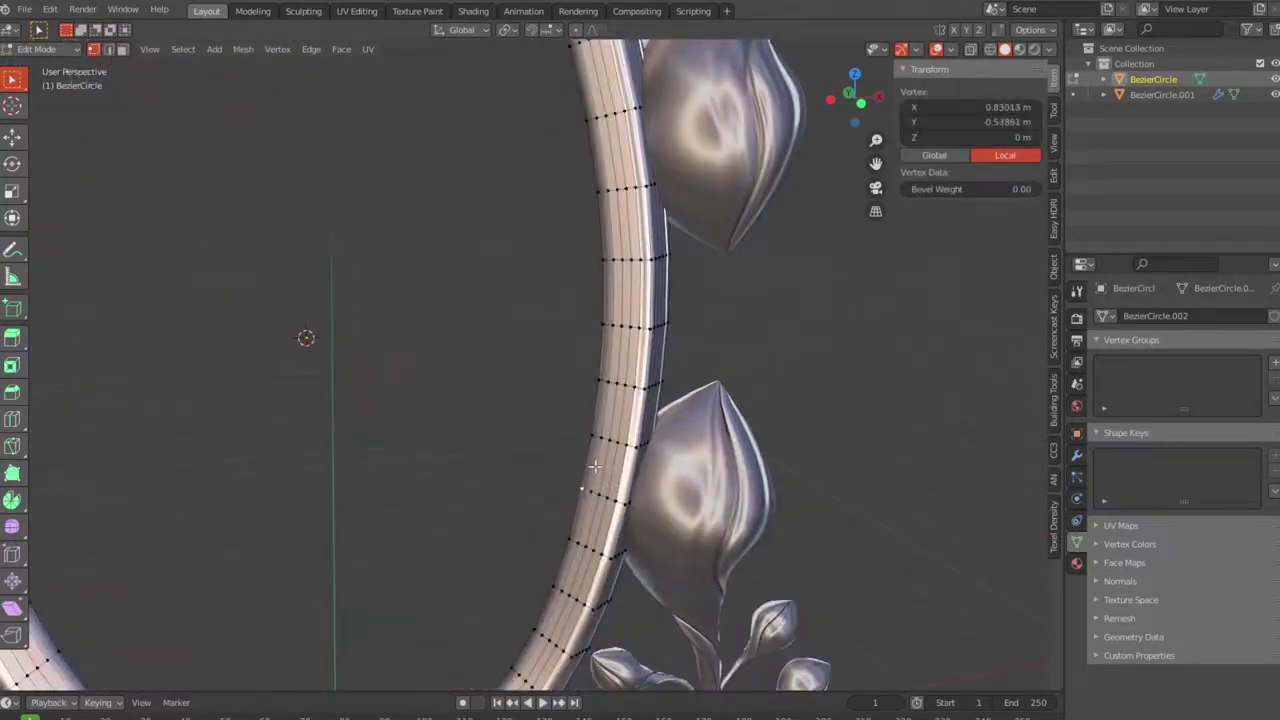
pyautogui.keyDown('alt'); pyautogui.click(594, 466); pyautogui.keyUp('alt')
pyautogui.scroll(-5, 594, 466)
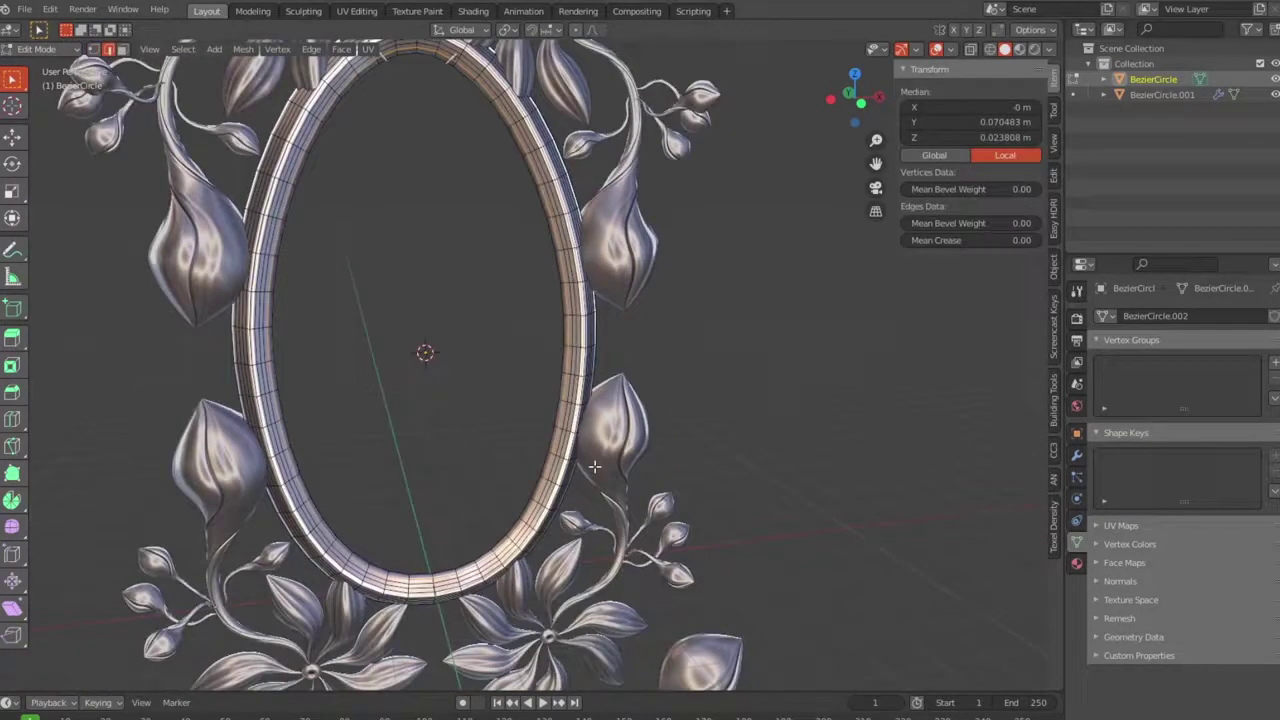
pyautogui.hotkey('shift', 'd')
pyautogui.rightClick(547, 422)
pyautogui.rightClick(547, 422)
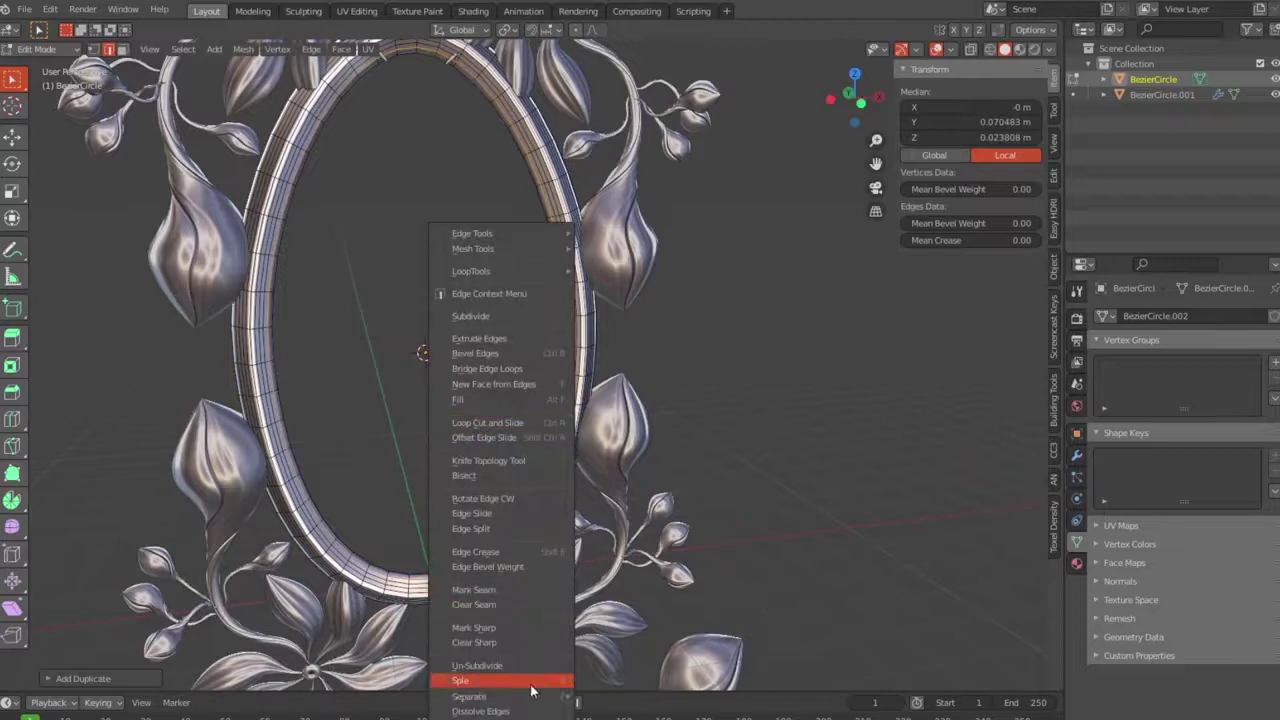
# Separate the duplicated edge loop into its own object and return to Object Mode.
pyautogui.moveTo(500, 696)
pyautogui.click(615, 660)
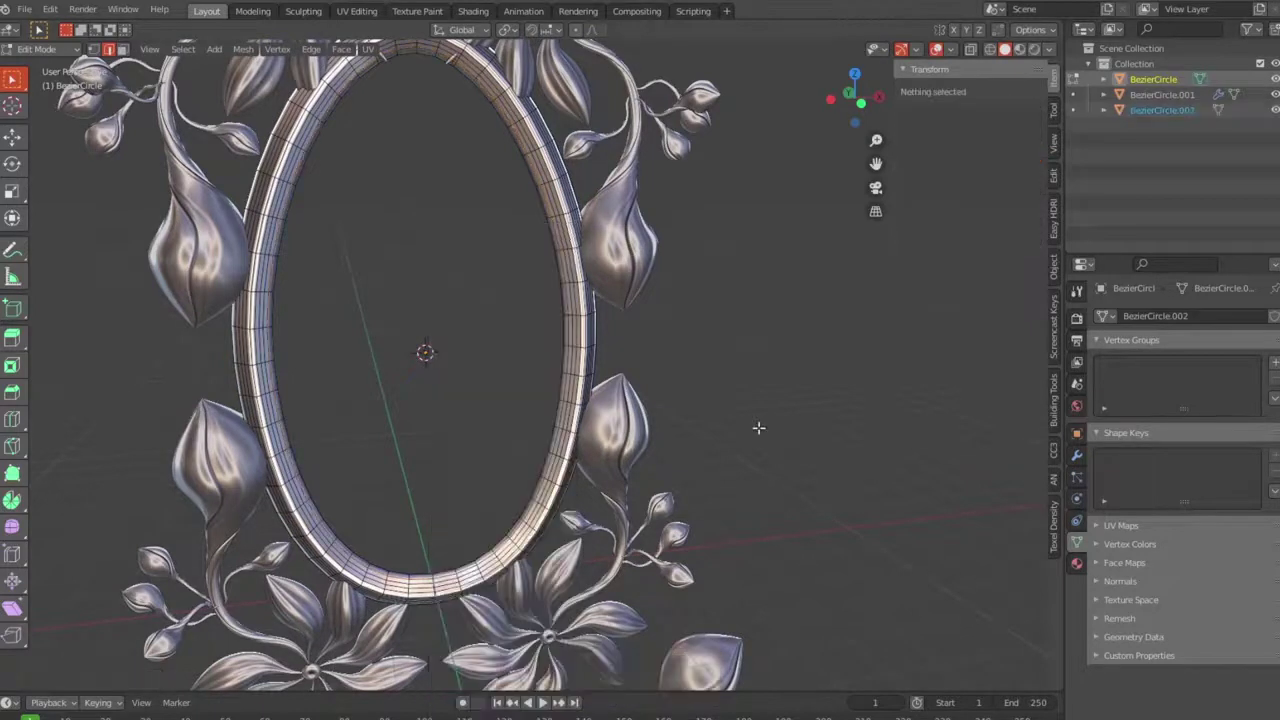
pyautogui.scroll(4, 612, 460)
pyautogui.scroll(4, 608, 468)
pyautogui.press('Tab')
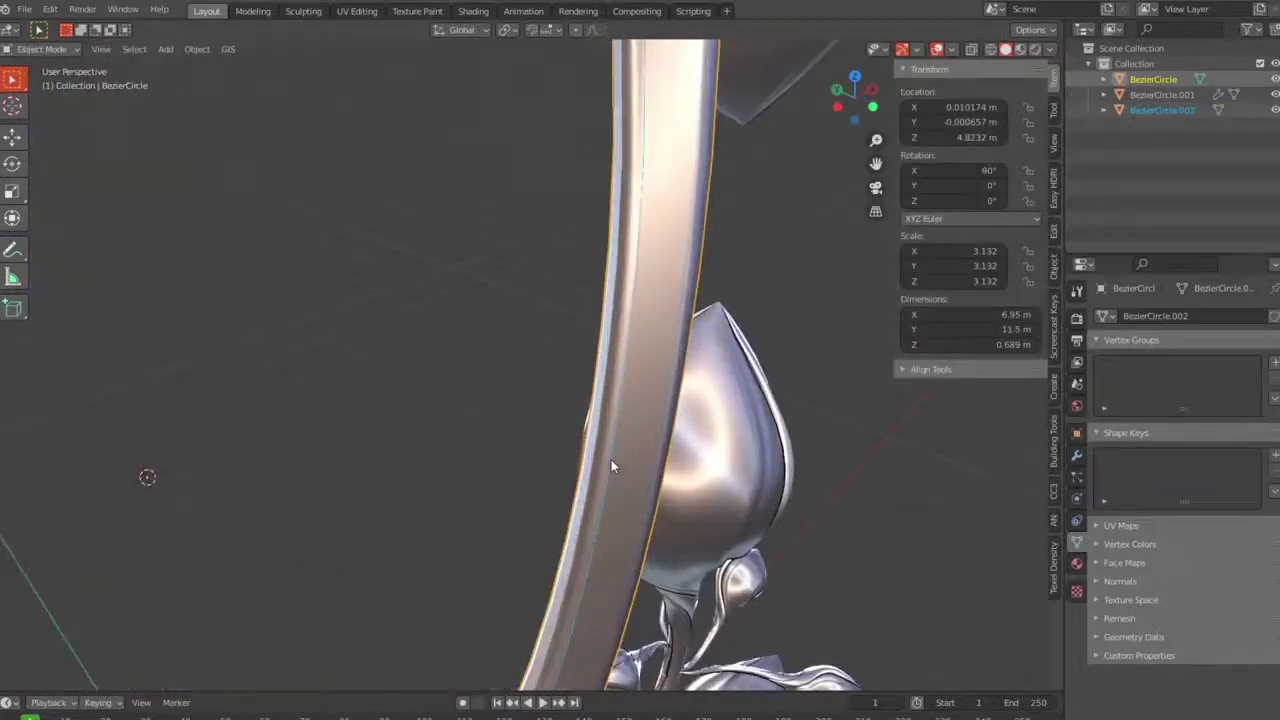
# Reselect the ring, switch to wireframe shading and frame the view on it.
pyautogui.click(477, 425)
pyautogui.click(609, 475)
pyautogui.scroll(2, 620, 490)
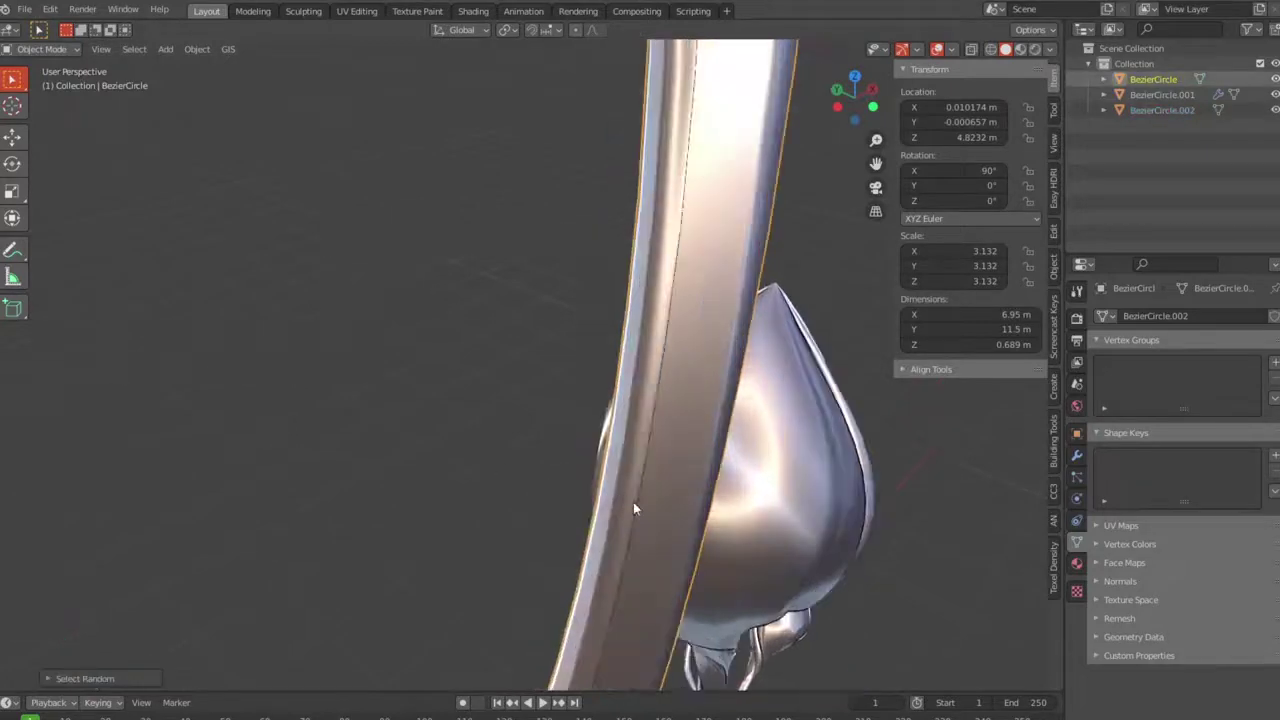
pyautogui.hotkey('shift', 'z')
pyautogui.moveTo(654, 480)
pyautogui.mouseDown(button='middle')
pyautogui.moveTo(772, 553)
pyautogui.moveTo(711, 383)
pyautogui.moveTo(846, 331)
pyautogui.moveTo(680, 392)
pyautogui.mouseUp(button='middle')
pyautogui.press('KP_Decimal')
# Try filling the oval loop with a face, undo it, and return to material preview shading.
pyautogui.press('Tab')
pyautogui.scroll(3, 563, 397)
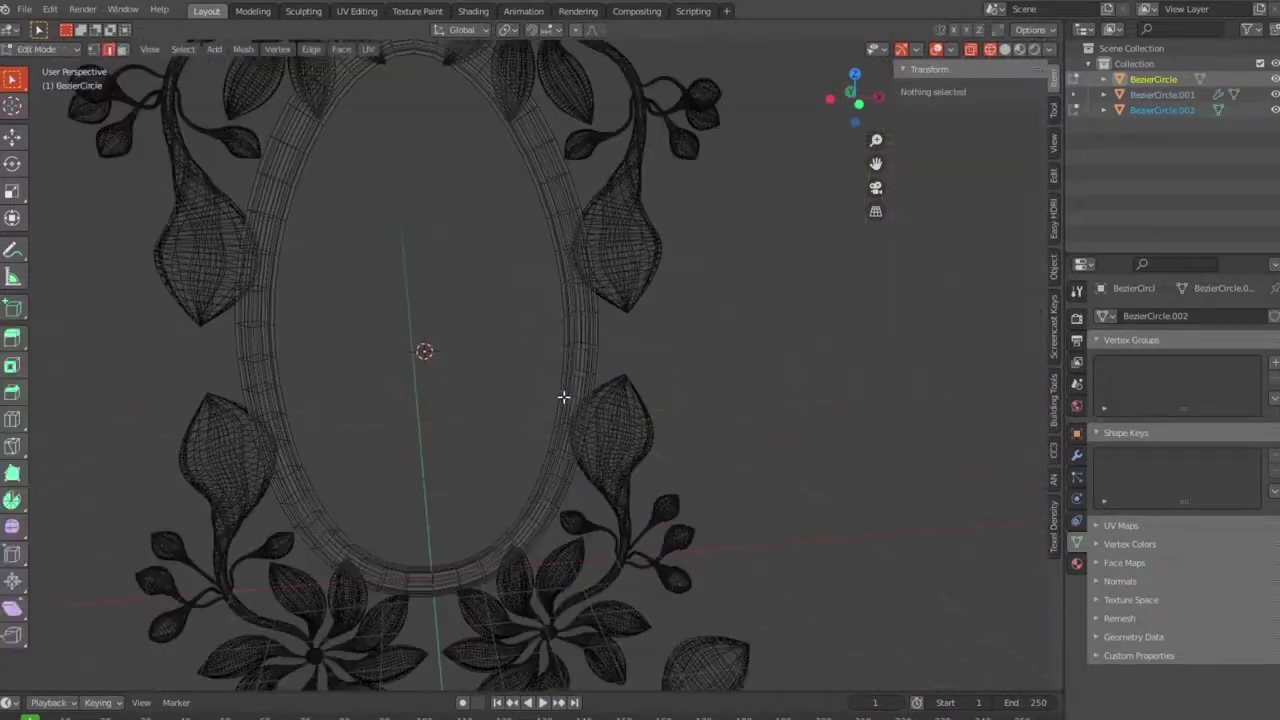
pyautogui.press('a')
pyautogui.press('f')
pyautogui.hotkey('ctrl', 'z')
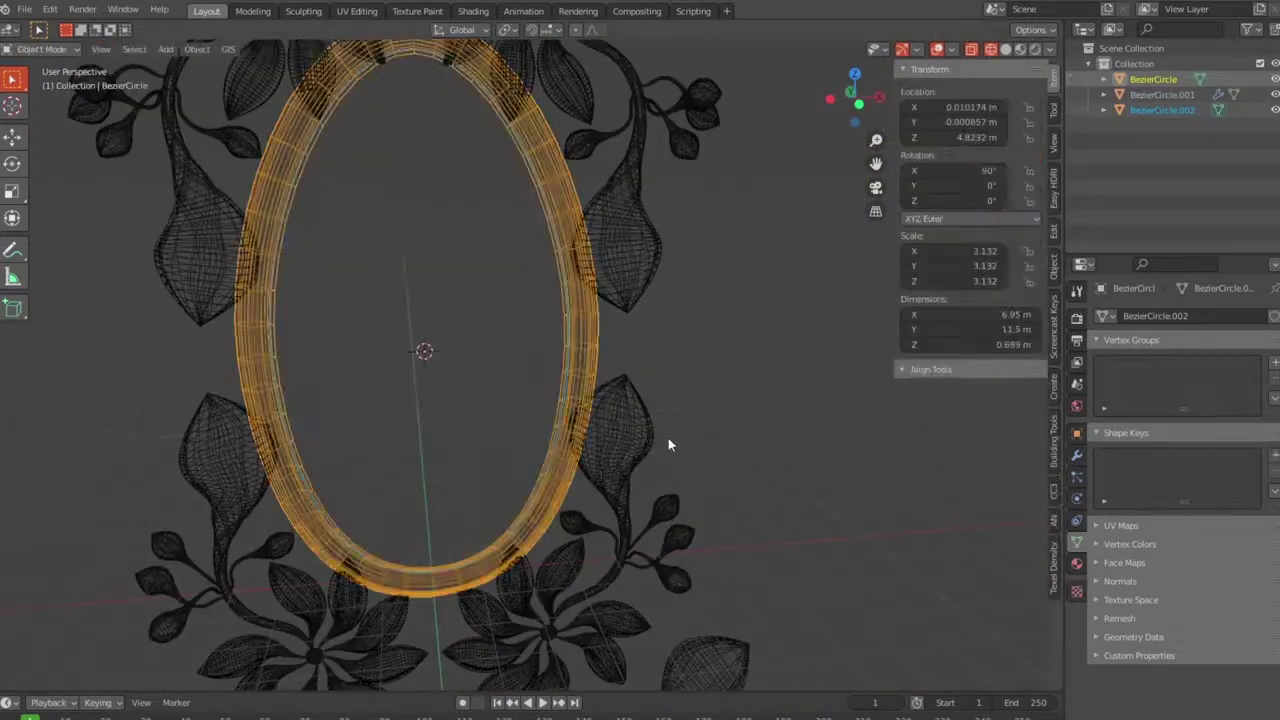
pyautogui.scroll(-3, 668, 438)
pyautogui.press('Tab')
pyautogui.moveTo(720, 451)
pyautogui.mouseDown(button='middle')
pyautogui.moveTo(674, 449)
pyautogui.moveTo(607, 418)
pyautogui.mouseUp(button='middle')
pyautogui.press('Tab')
pyautogui.press('z')
pyautogui.scroll(4, 607, 418)
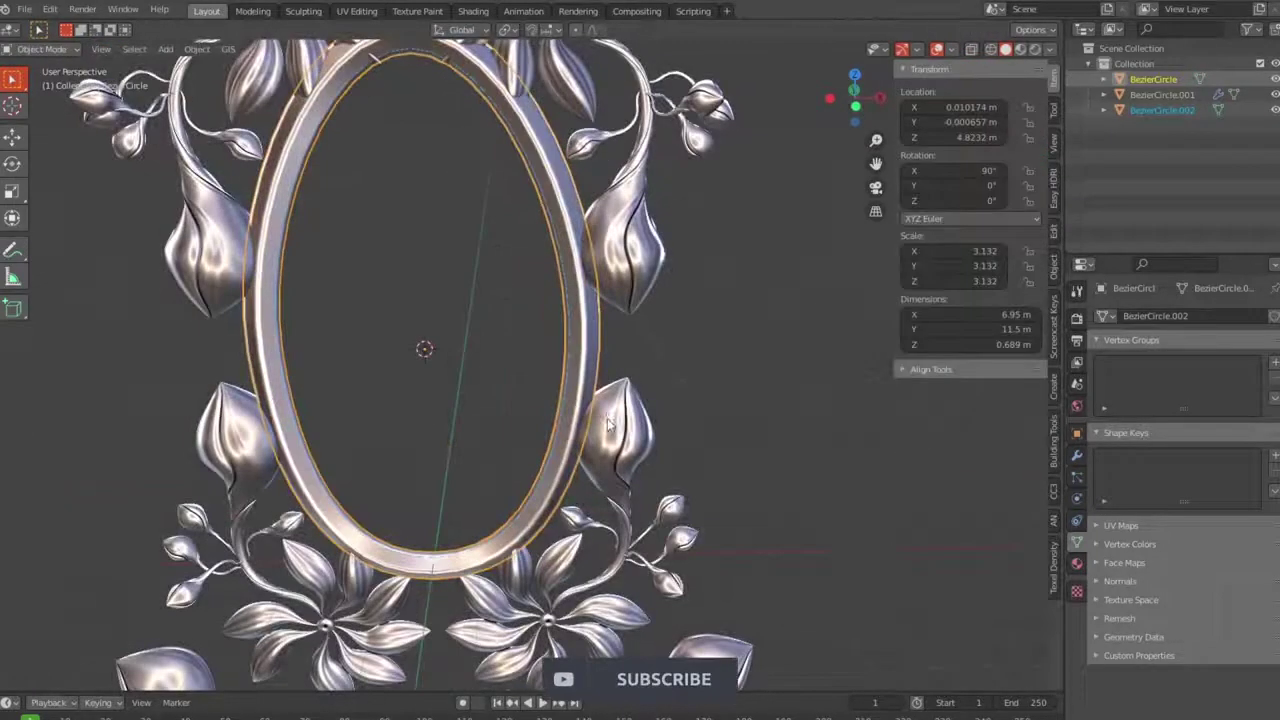
# Hide the thick ring BezierCircle from the outliner, leaving BezierCircle.002 visible.
pyautogui.click(448, 253)
pyautogui.scroll(2, 515, 360)
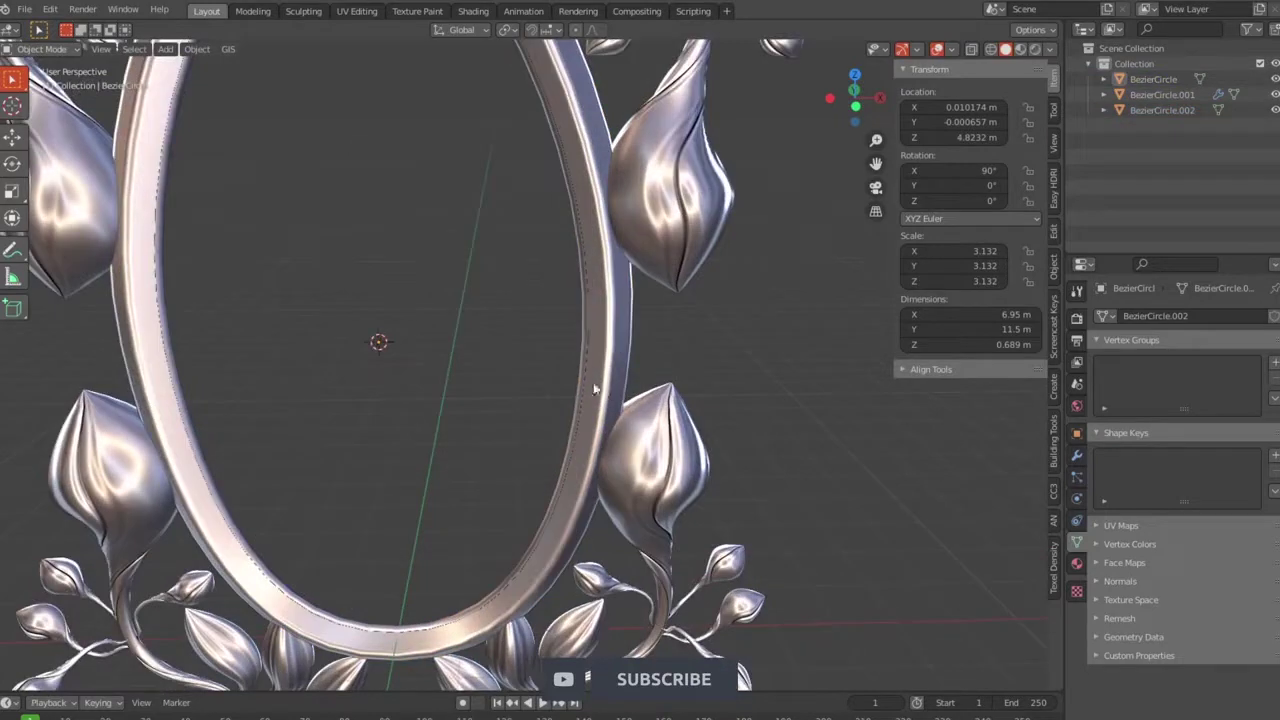
pyautogui.click(583, 377)
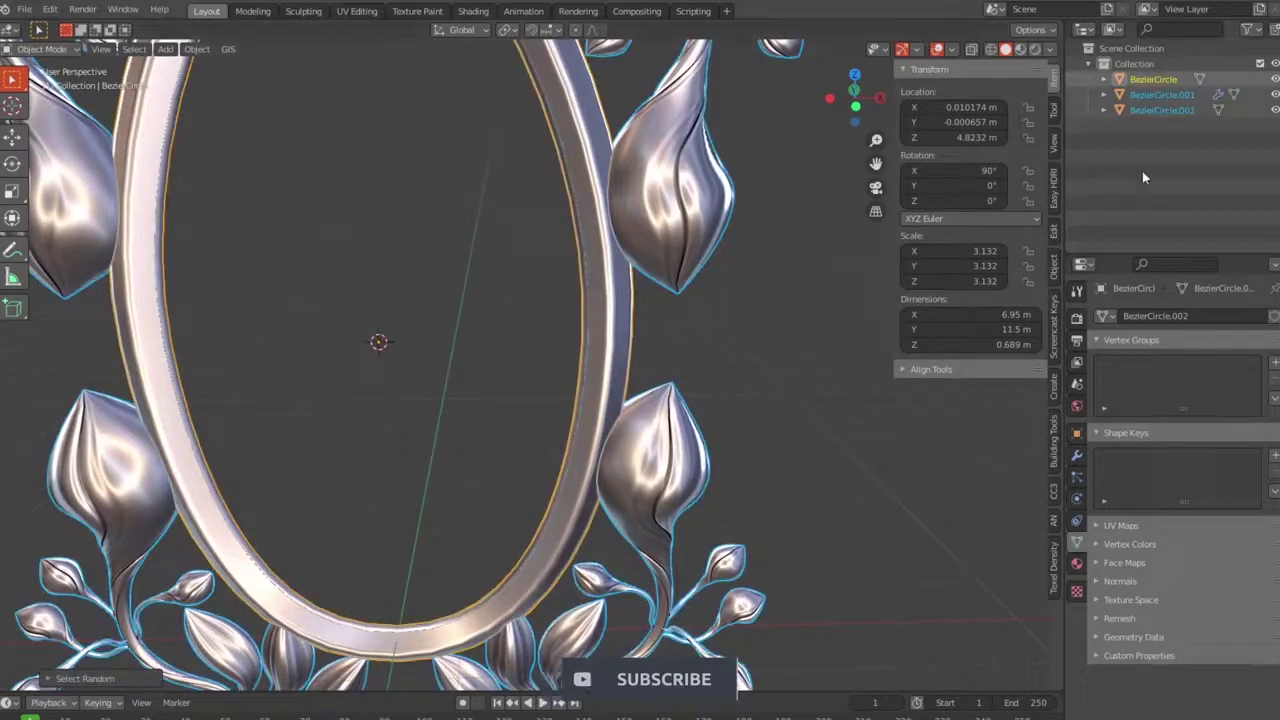
pyautogui.click(1150, 110)
pyautogui.click(1152, 79)
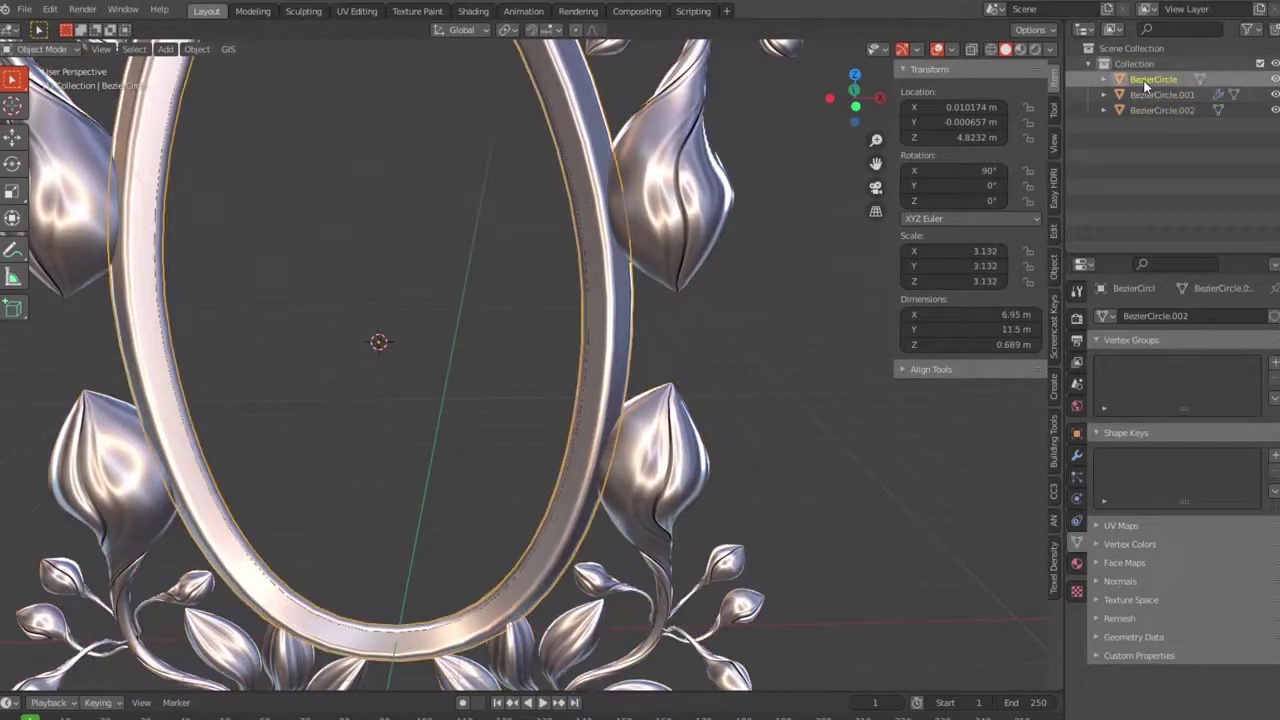
pyautogui.click(1275, 79)
# Select the thin oval outline BezierCircle.002 and bring up its object context menu.
pyautogui.click(588, 337)
pyautogui.scroll(-2, 615, 335)
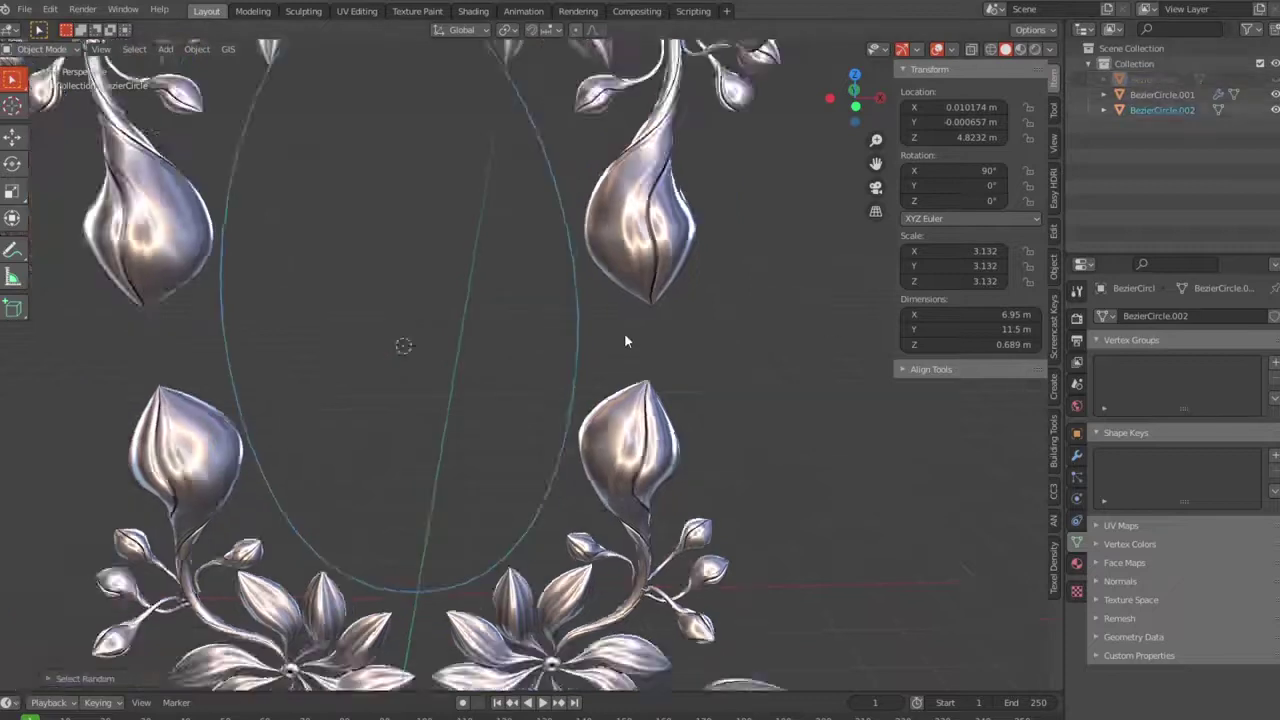
pyautogui.scroll(-1, 626, 340)
pyautogui.click(638, 358)
pyautogui.click(514, 341)
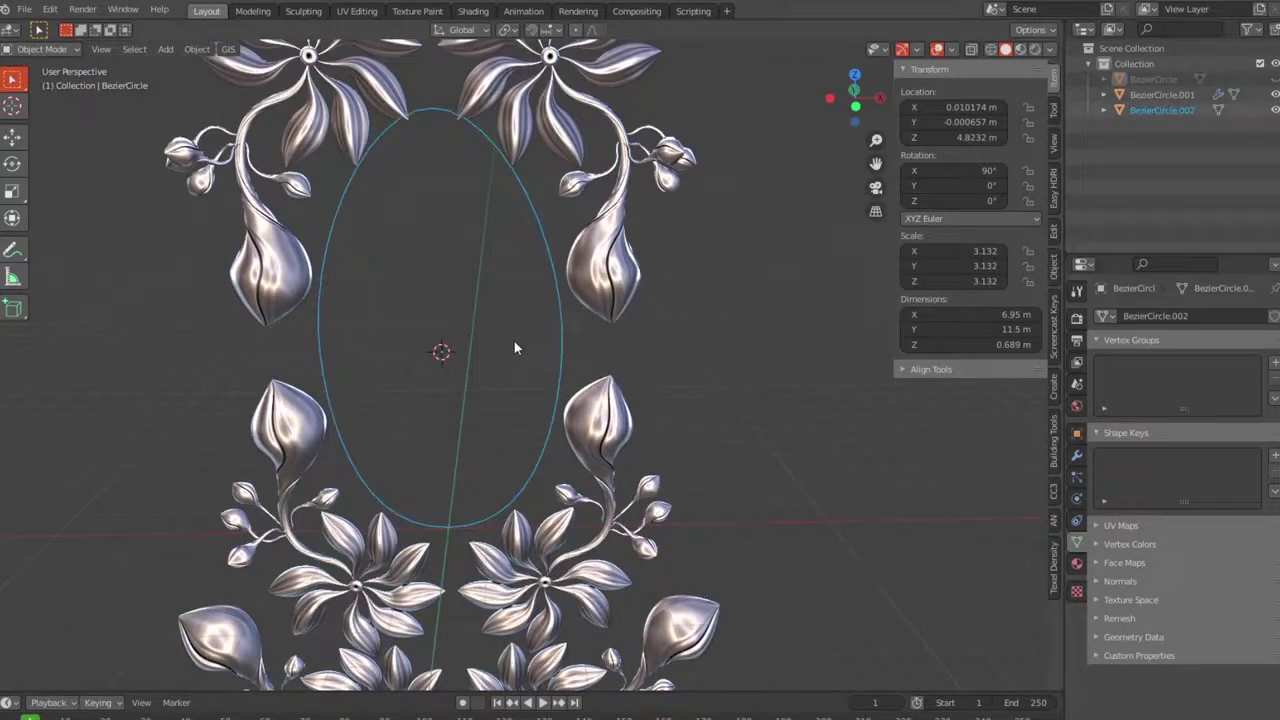
pyautogui.scroll(-1, 516, 345)
pyautogui.rightClick(517, 344)
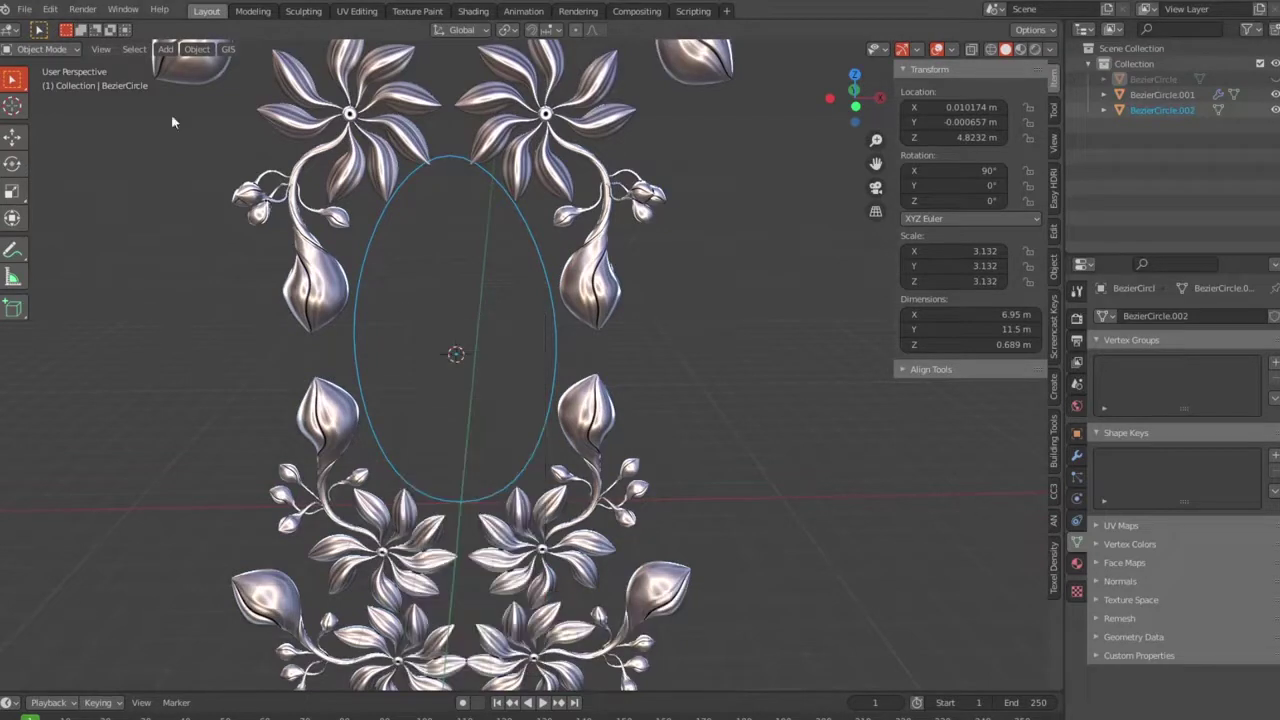
# Unhide the thick ring and undo an accidentally created UV mesh.
pyautogui.click(196, 49)
pyautogui.click(1275, 79)
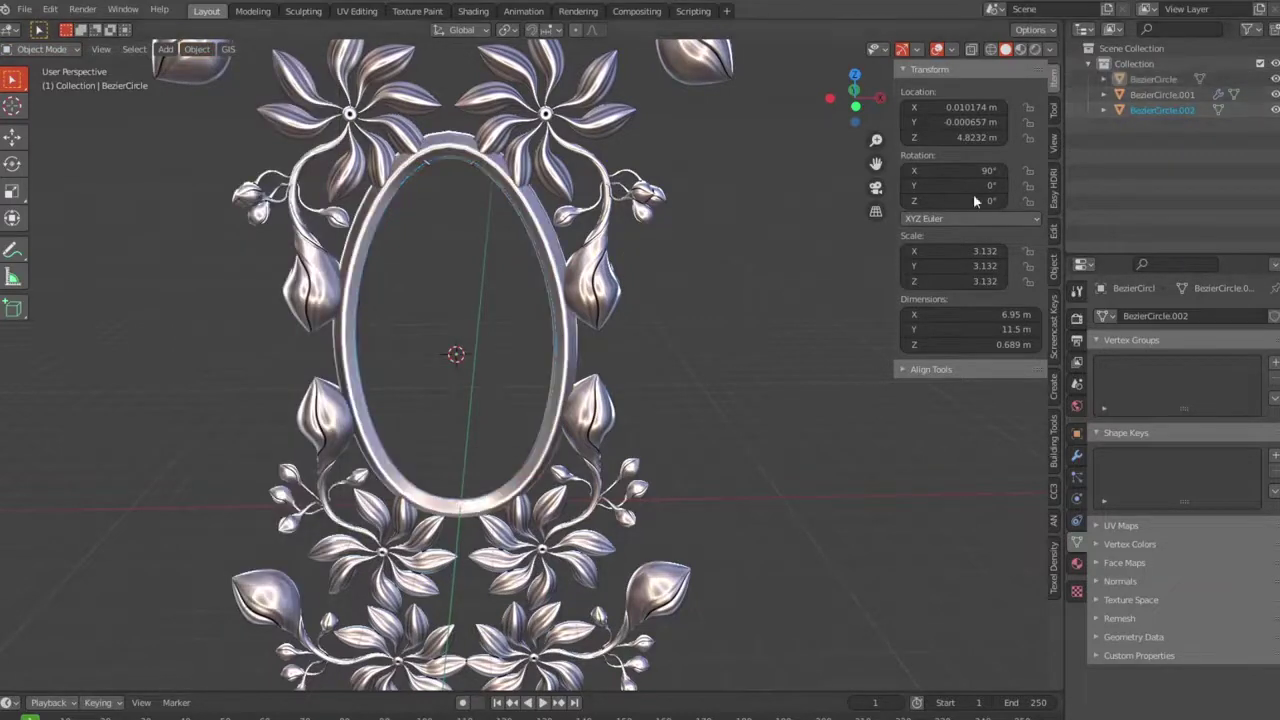
pyautogui.rightClick(535, 324)
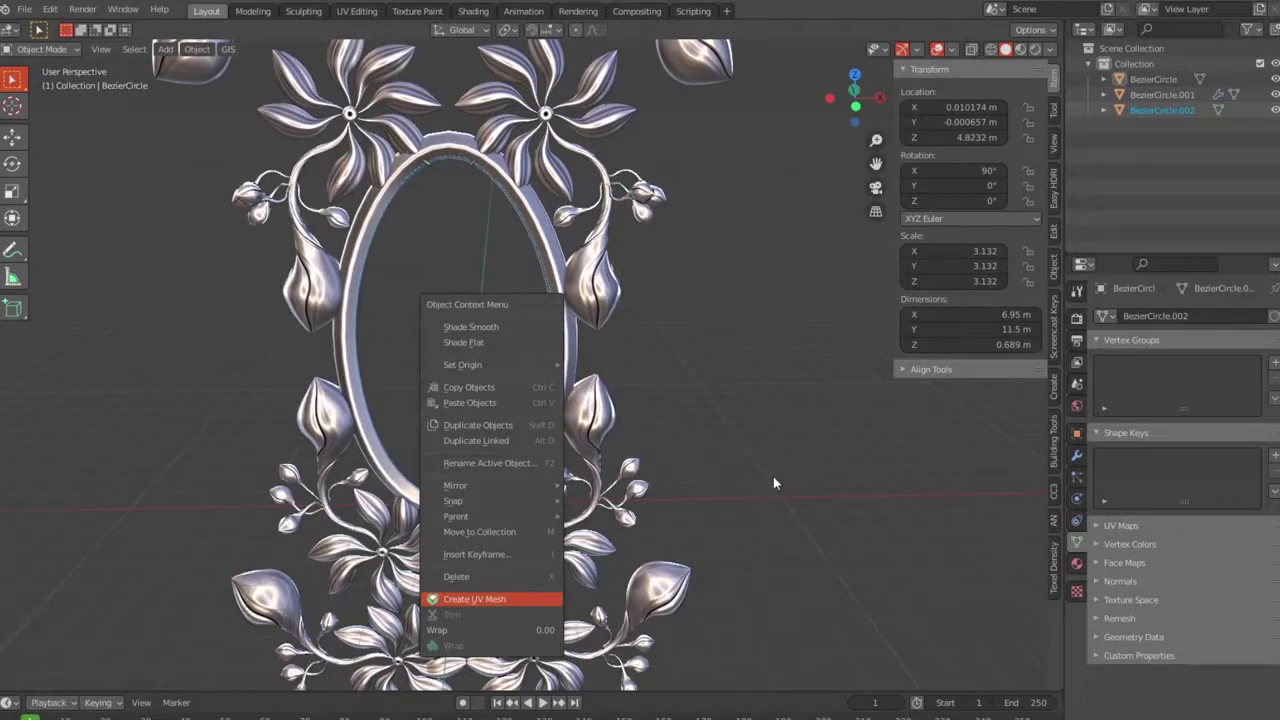
pyautogui.hotkey('ctrl', 'z')
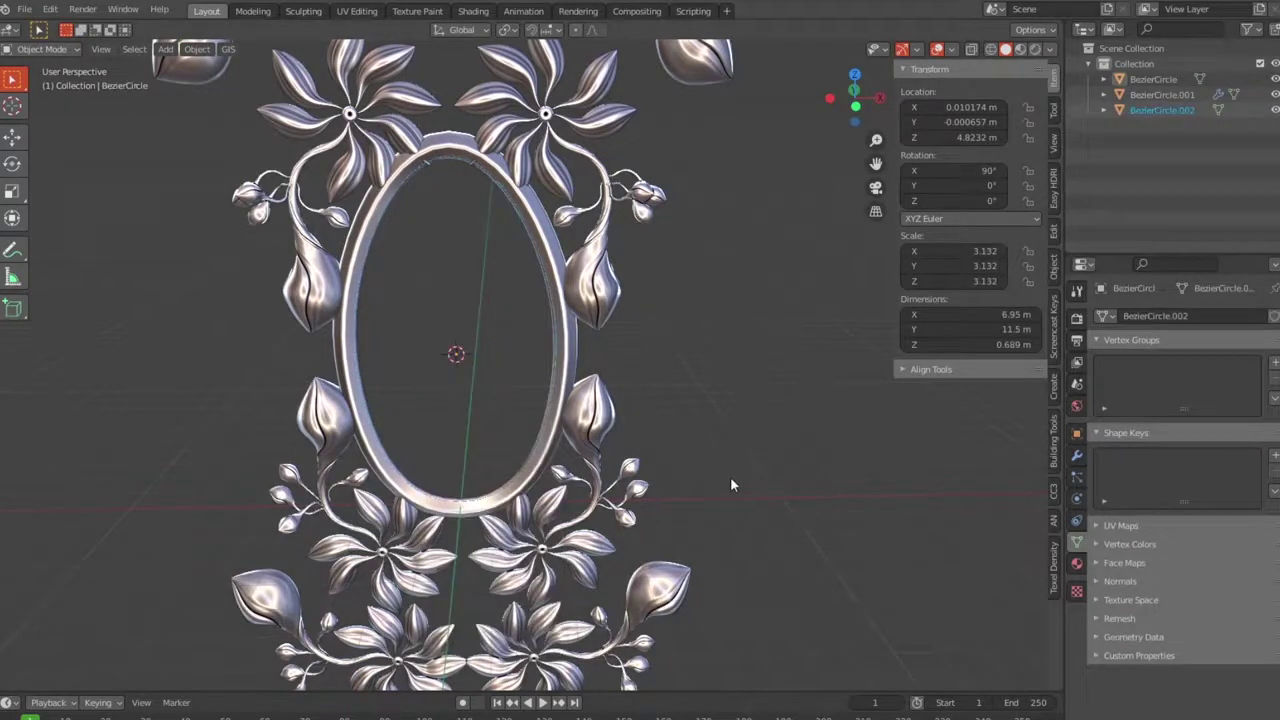
# Save the scene as mirr.blend.
pyautogui.click(26, 11)
pyautogui.click(69, 126)
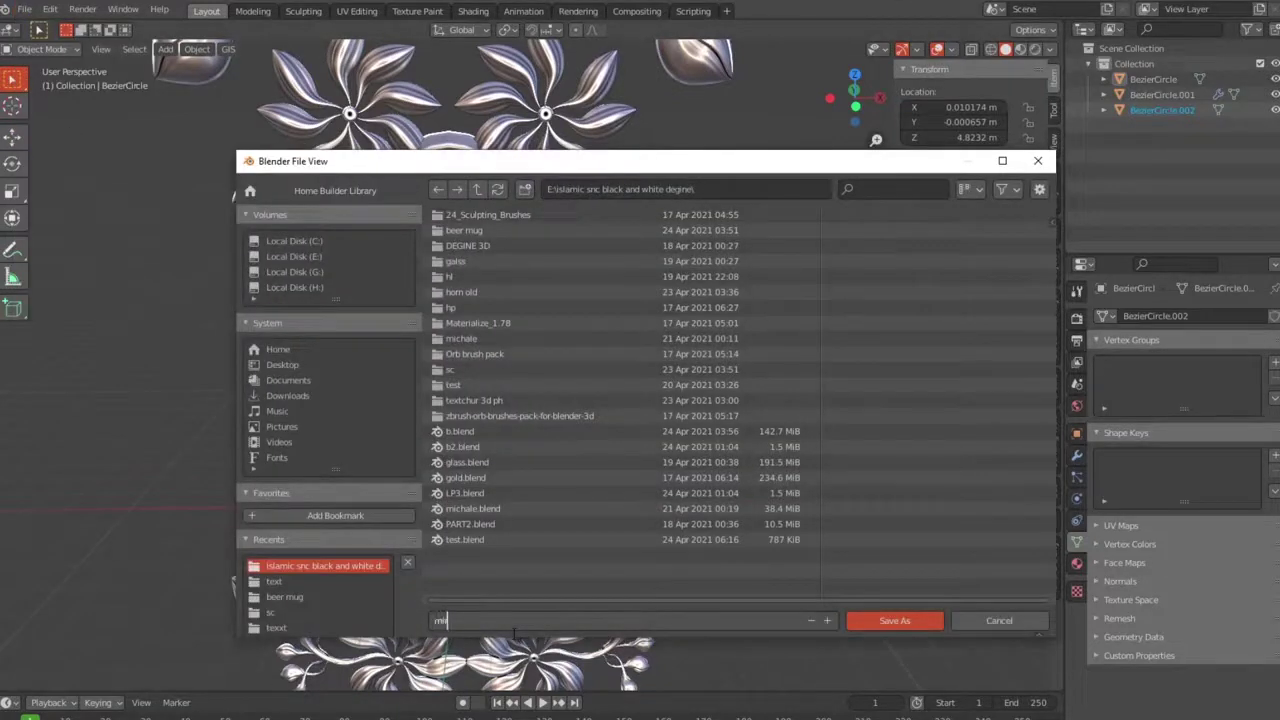
pyautogui.write('rr')
pyautogui.press('Return')
pyautogui.click(858, 626)
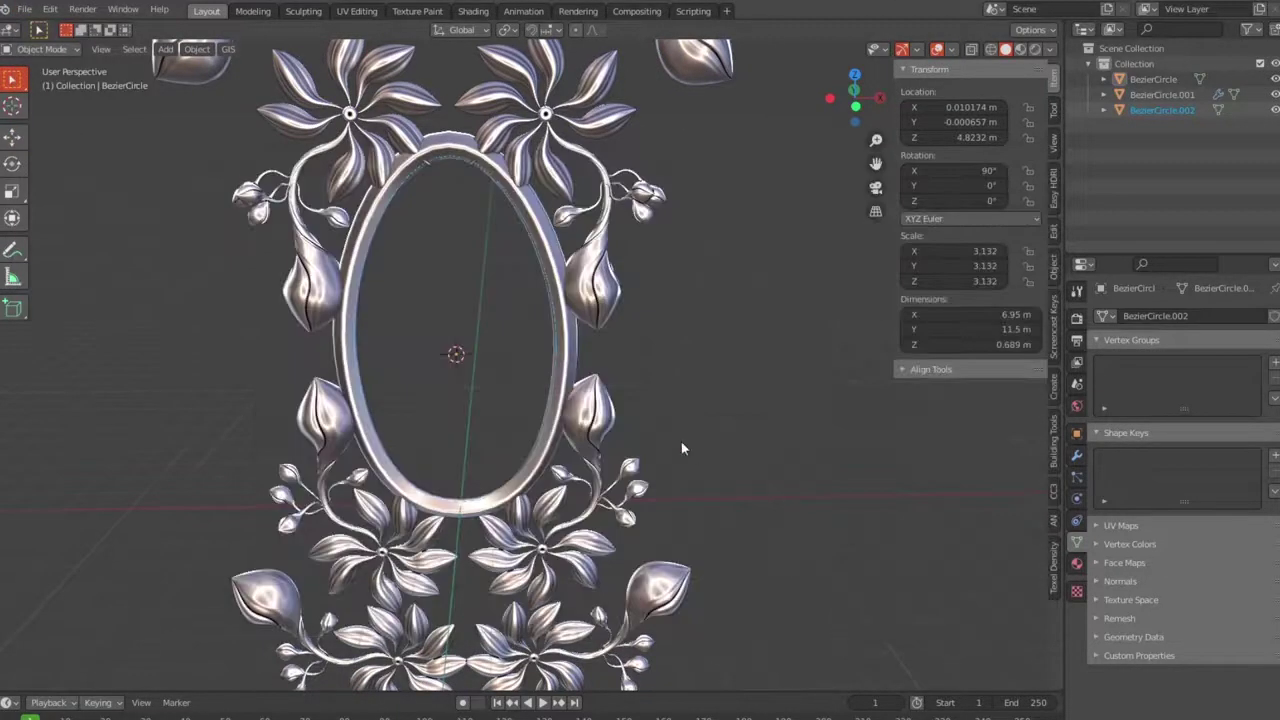
# Return to a straight front view of the ornament.
pyautogui.moveTo(681, 448); pyautogui.dragTo(766, 433, button='middle')
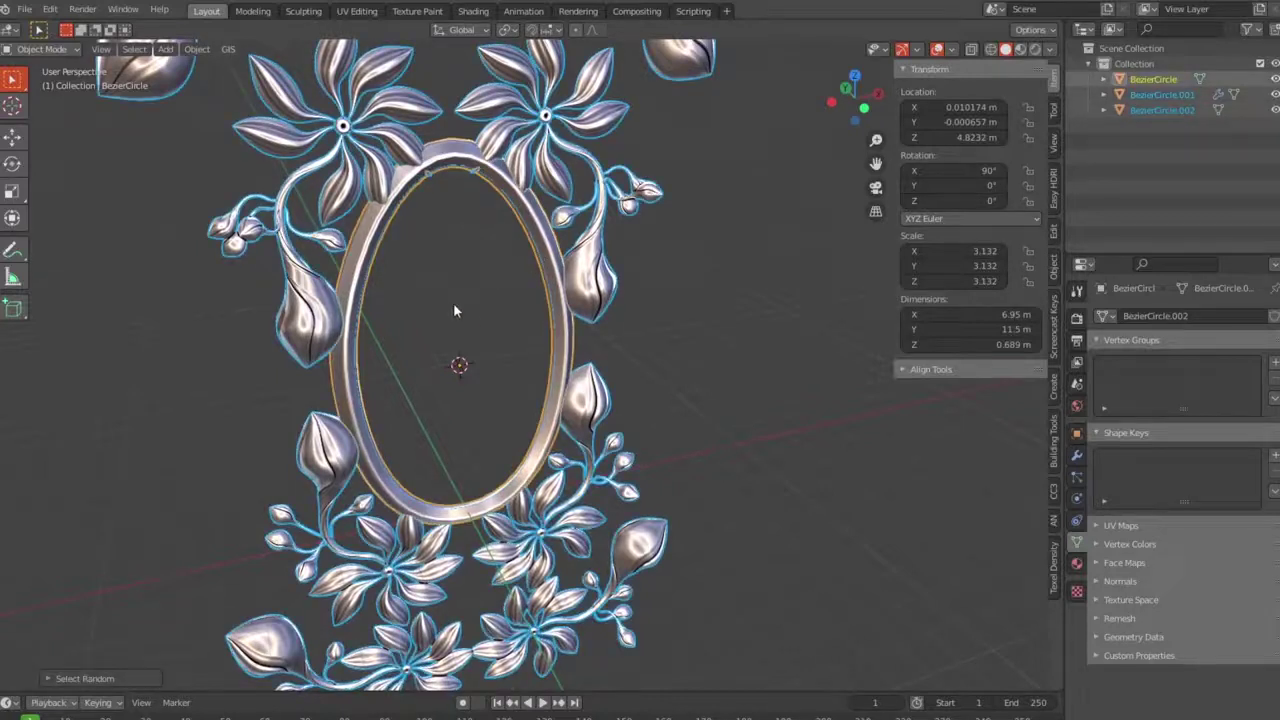
pyautogui.hotkey('ctrl', 'z')
pyautogui.press('KP_1')
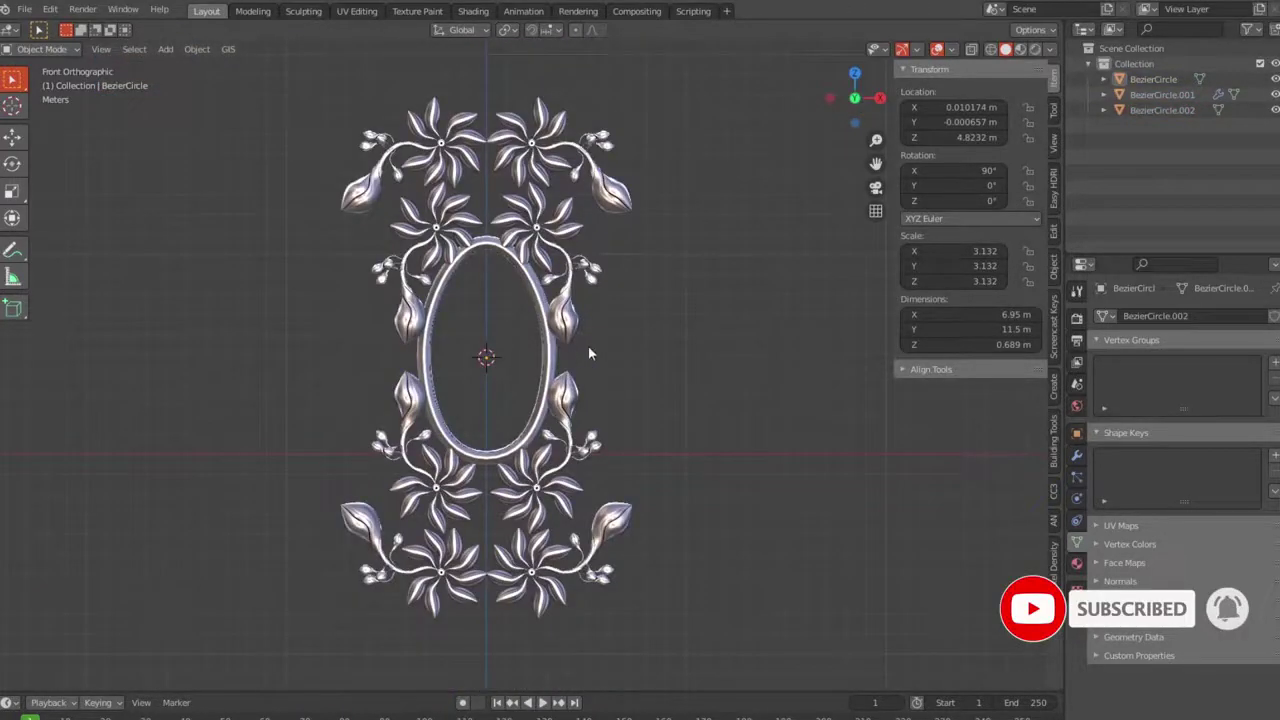
# Add a new path curve, placed and rotated beside the frame's right side.
pyautogui.hotkey('shift', 'a')
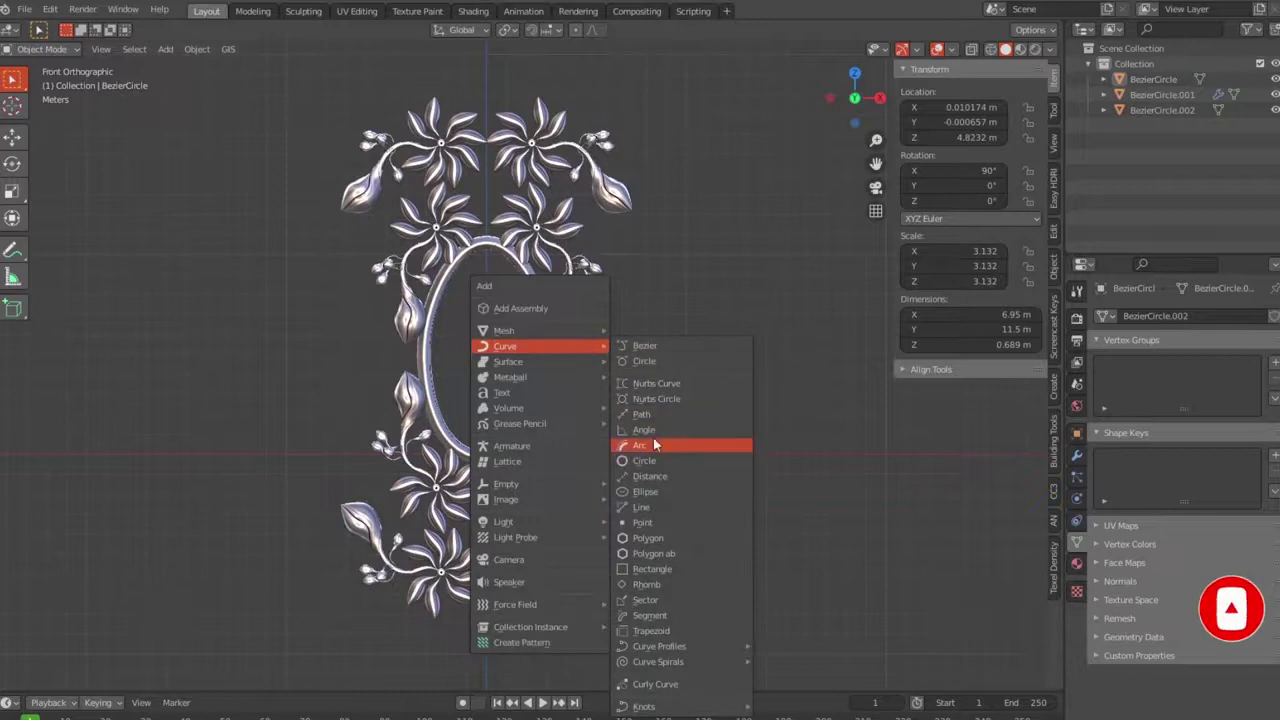
pyautogui.click(655, 415)
pyautogui.press('g')
pyautogui.click(793, 404)
pyautogui.press('r')
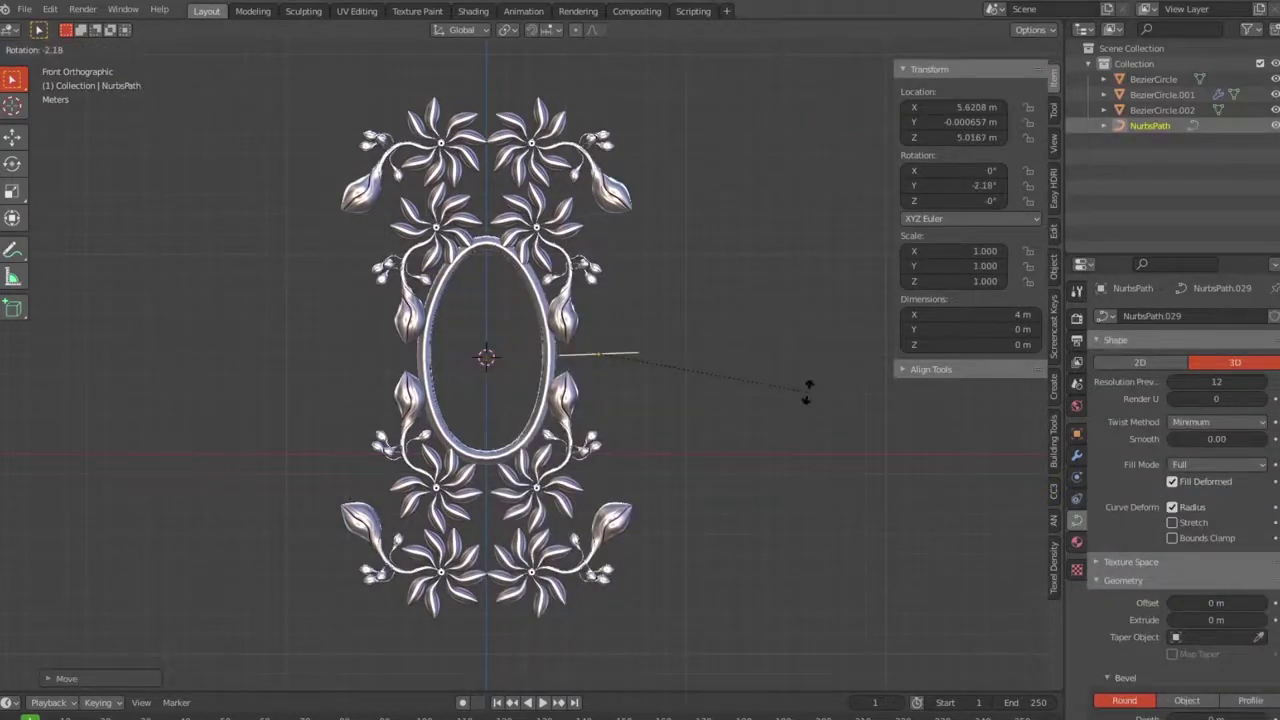
pyautogui.click(808, 392)
# Raise the path's end point, extrude a new point, and lift the lower points.
pyautogui.press('Tab')
pyautogui.scroll(3, 737, 380)
pyautogui.click(718, 345)
pyautogui.press('g')
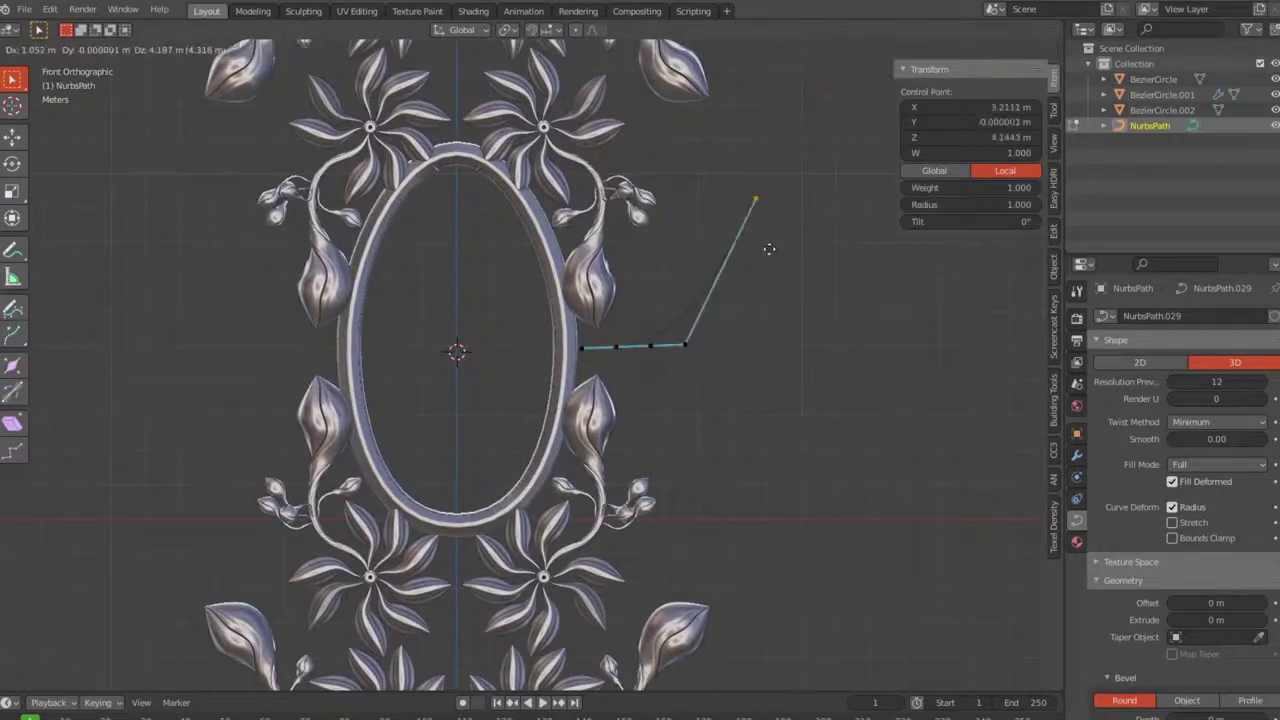
pyautogui.click(732, 262)
pyautogui.press('e')
pyautogui.click(783, 274)
pyautogui.click(650, 345)
pyautogui.press('g')
pyautogui.click(683, 235)
pyautogui.moveTo(749, 243); pyautogui.dragTo(777, 301)
pyautogui.moveTo(723, 116); pyautogui.dragTo(685, 122)
# Reposition the right, lower and top points into a zigzag and set the bevel to Profile.
pyautogui.click(777, 301)
pyautogui.press('g')
pyautogui.click(702, 370)
pyautogui.click(615, 347)
pyautogui.press('g')
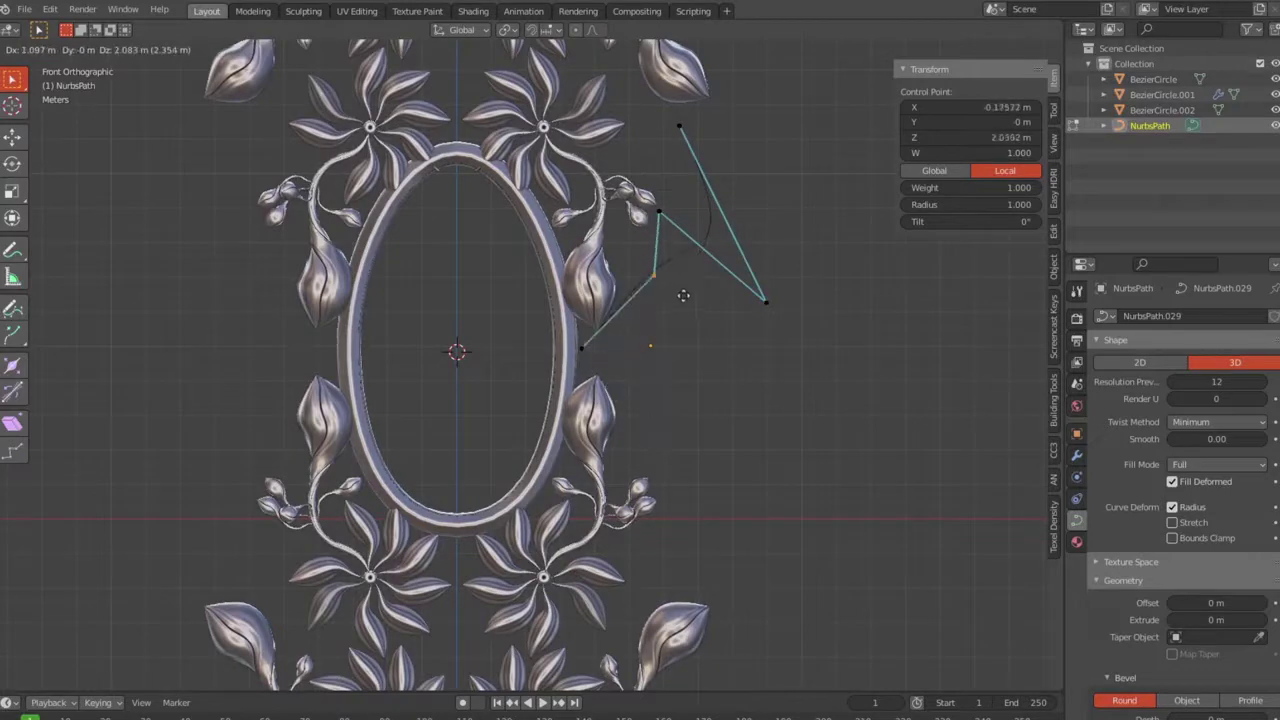
pyautogui.click(696, 311)
pyautogui.press('Tab')
pyautogui.press('Tab')
pyautogui.click(679, 126)
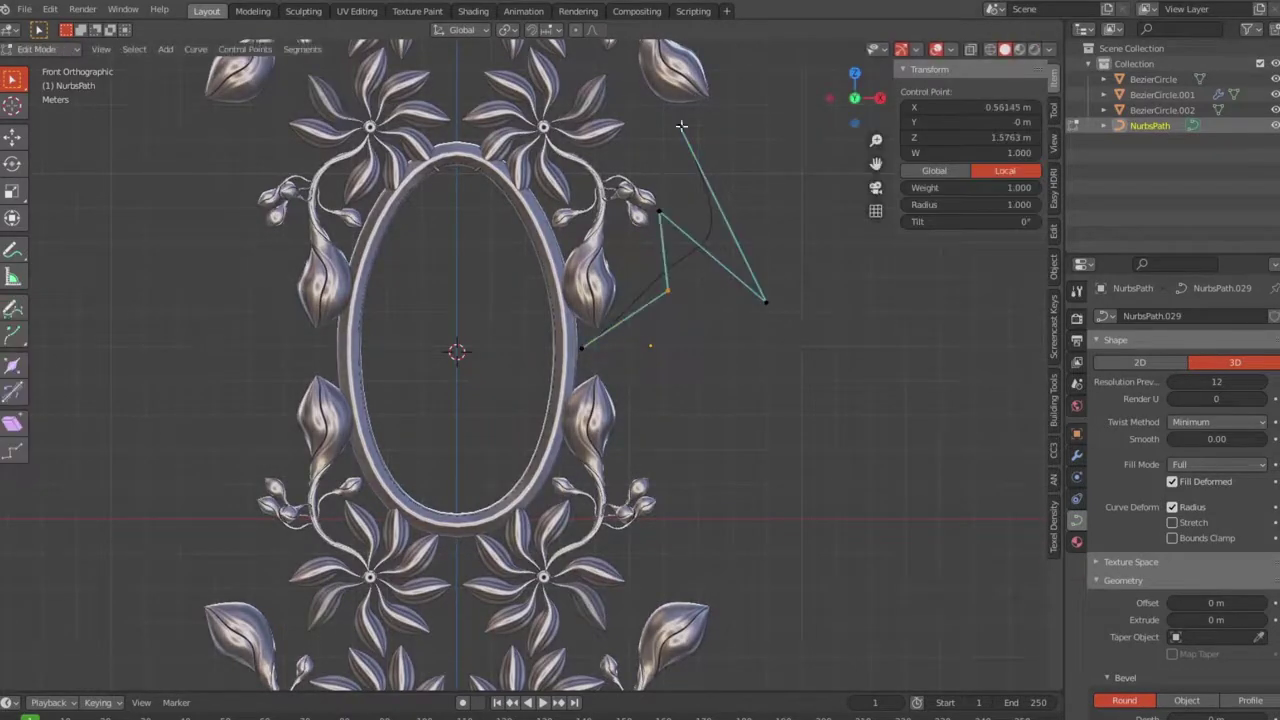
pyautogui.press('g')
pyautogui.click(771, 204)
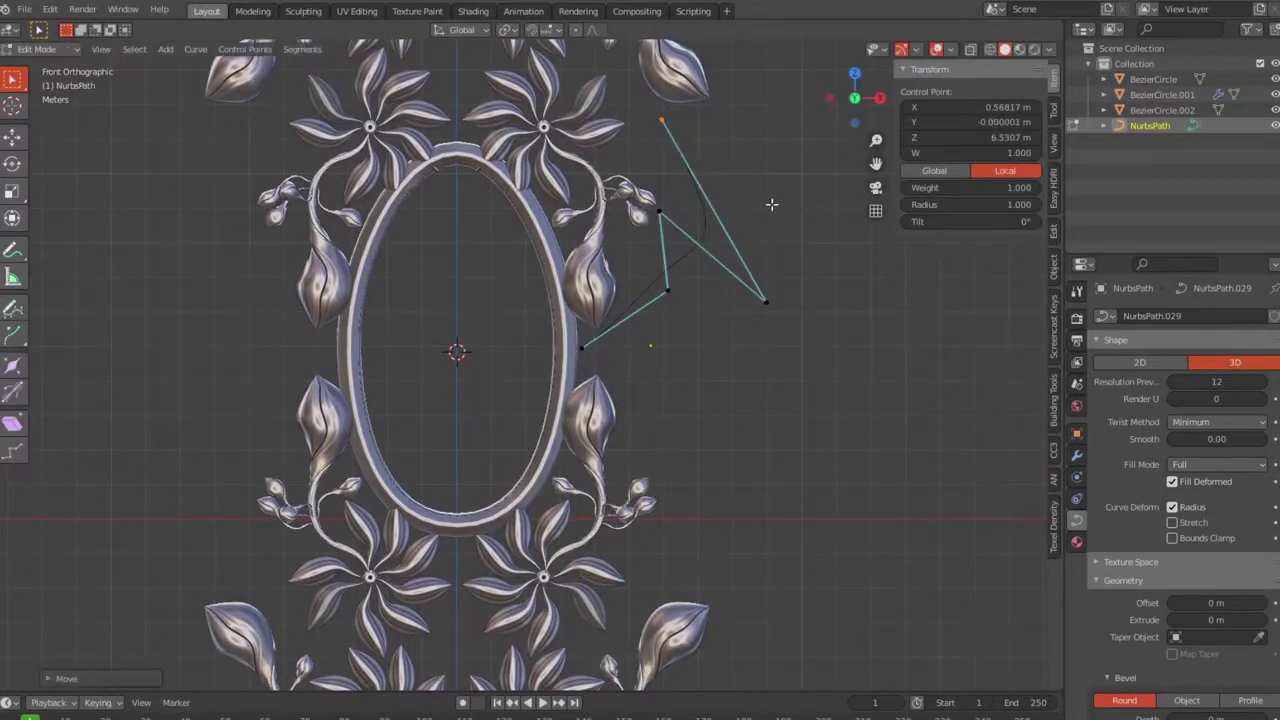
pyautogui.scroll(-4, 1220, 590)
pyautogui.click(1250, 545)
# Set the tube's bevel depth to 0.38 and shrink its thickness at a lower point.
pyautogui.moveTo(1215, 565); pyautogui.dragTo(1240, 565)
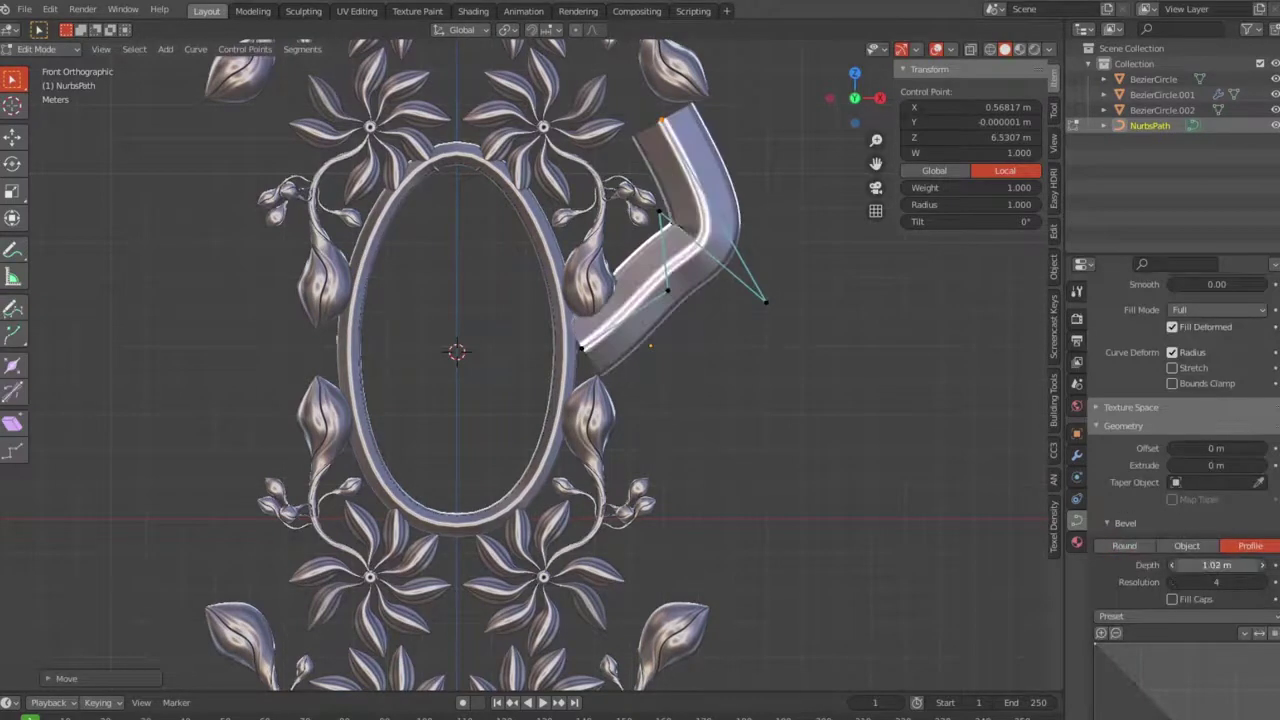
pyautogui.hotkey('alt', 's')
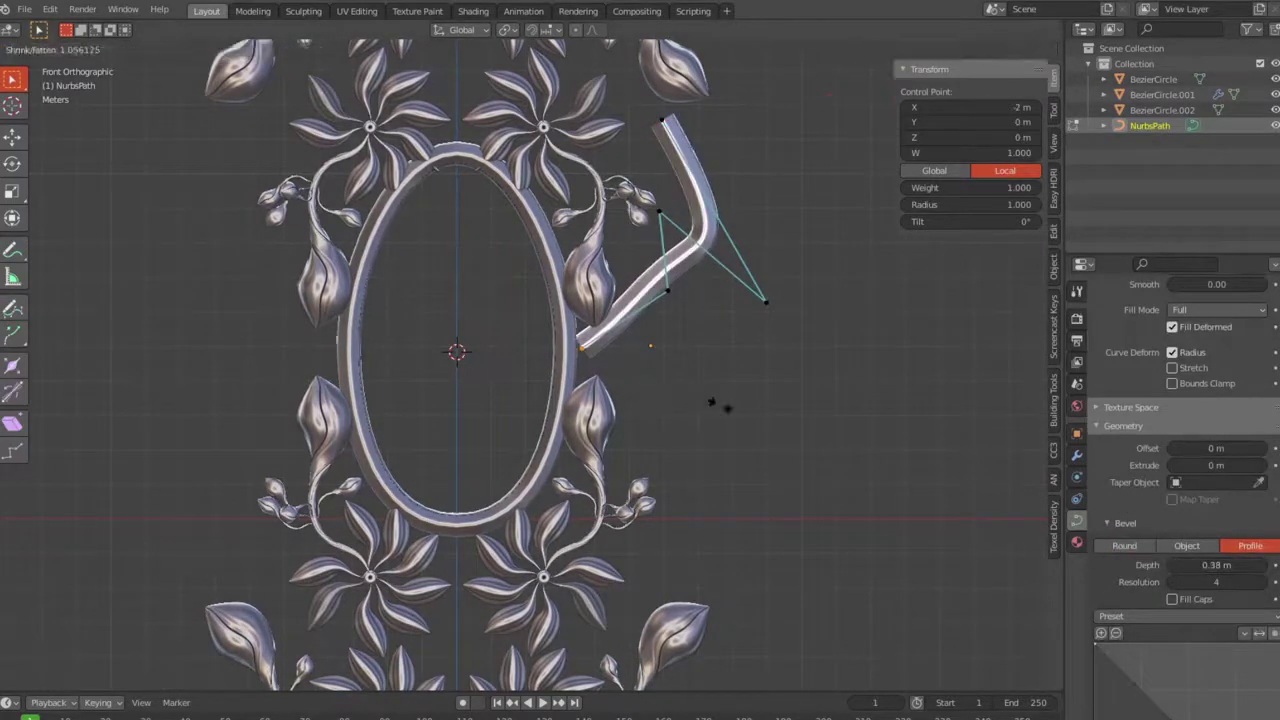
pyautogui.click(888, 497)
pyautogui.press('r')
pyautogui.click(455, 510)
pyautogui.hotkey('alt', 's')
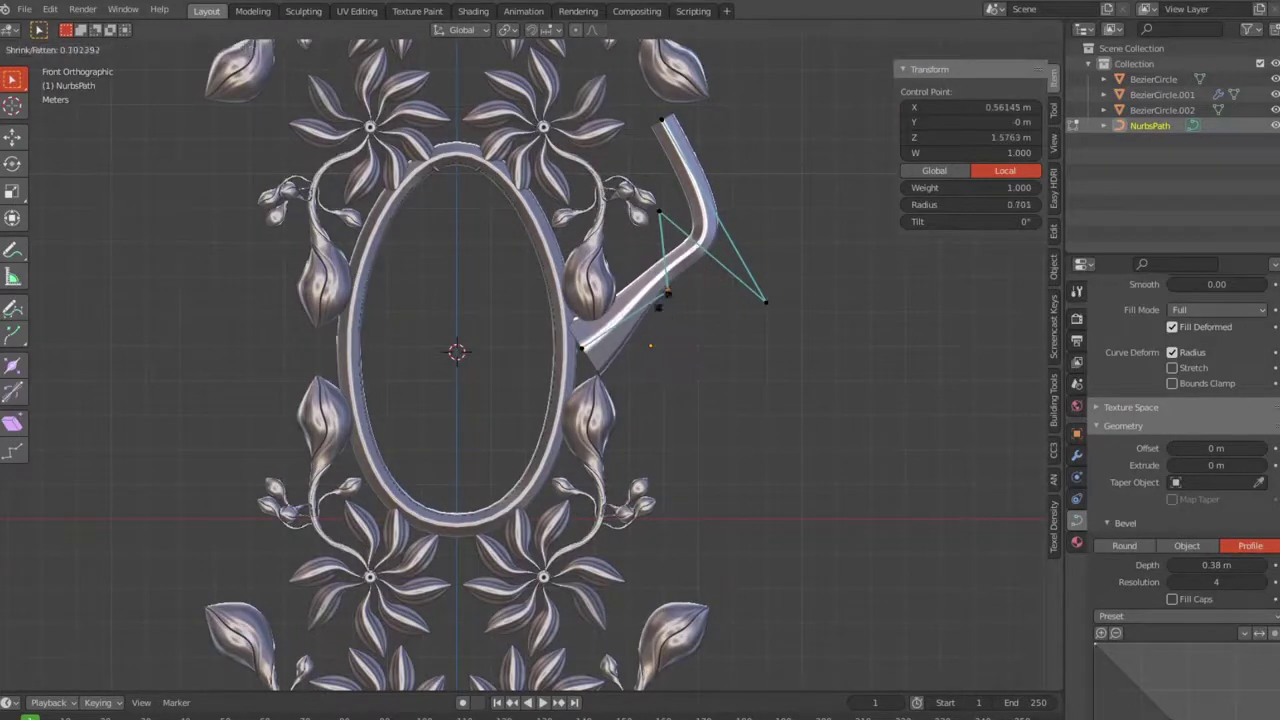
pyautogui.press('Return')
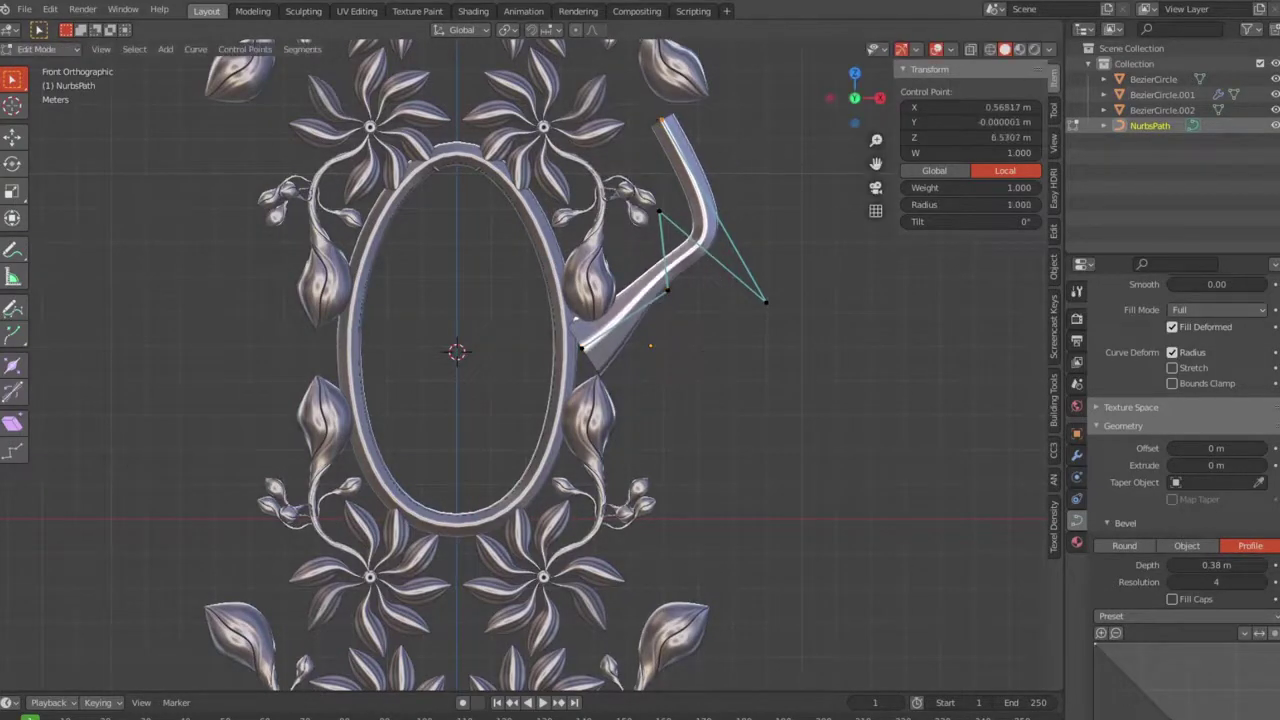
# Twist the tube's upper end with tilt and taper the tip to a sharp point.
pyautogui.hotkey('alt', 's')
pyautogui.click(866, 219)
pyautogui.moveTo(970, 221)
pyautogui.mouseDown()
pyautogui.moveTo(1030, 221)
pyautogui.moveTo(960, 204)
pyautogui.moveTo(1010, 204)
pyautogui.mouseUp()
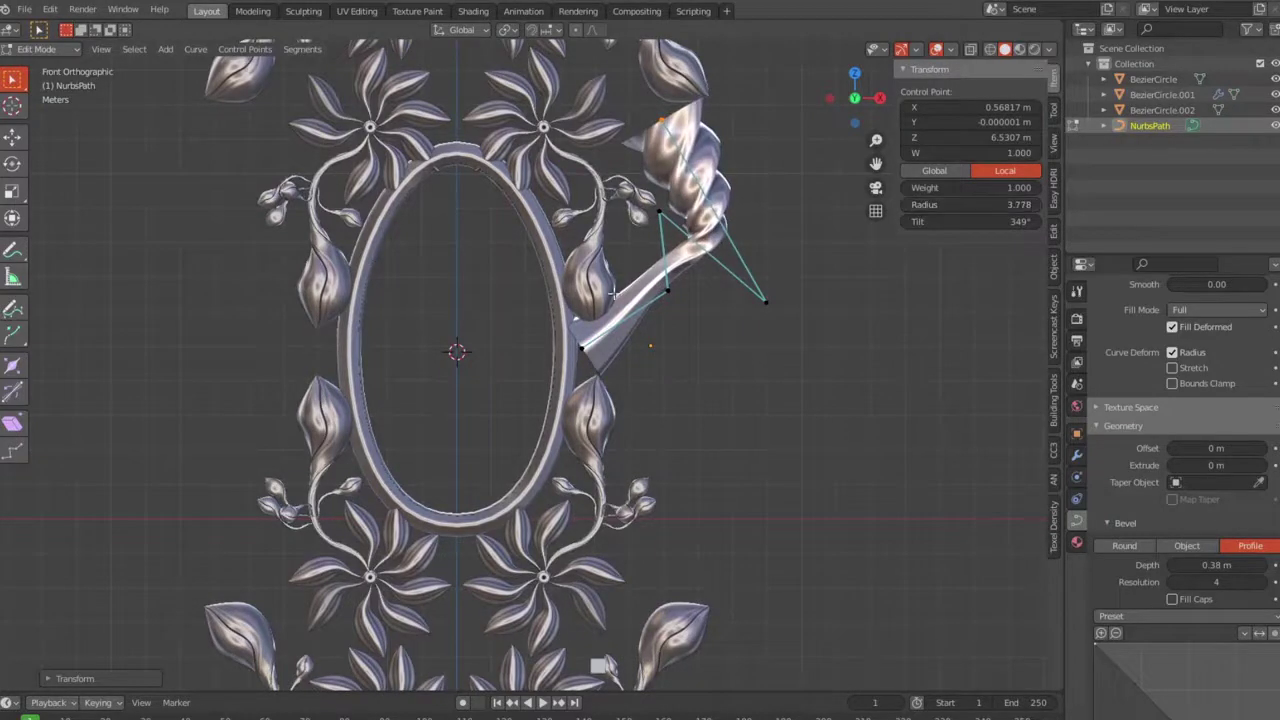
pyautogui.hotkey('alt', 's')
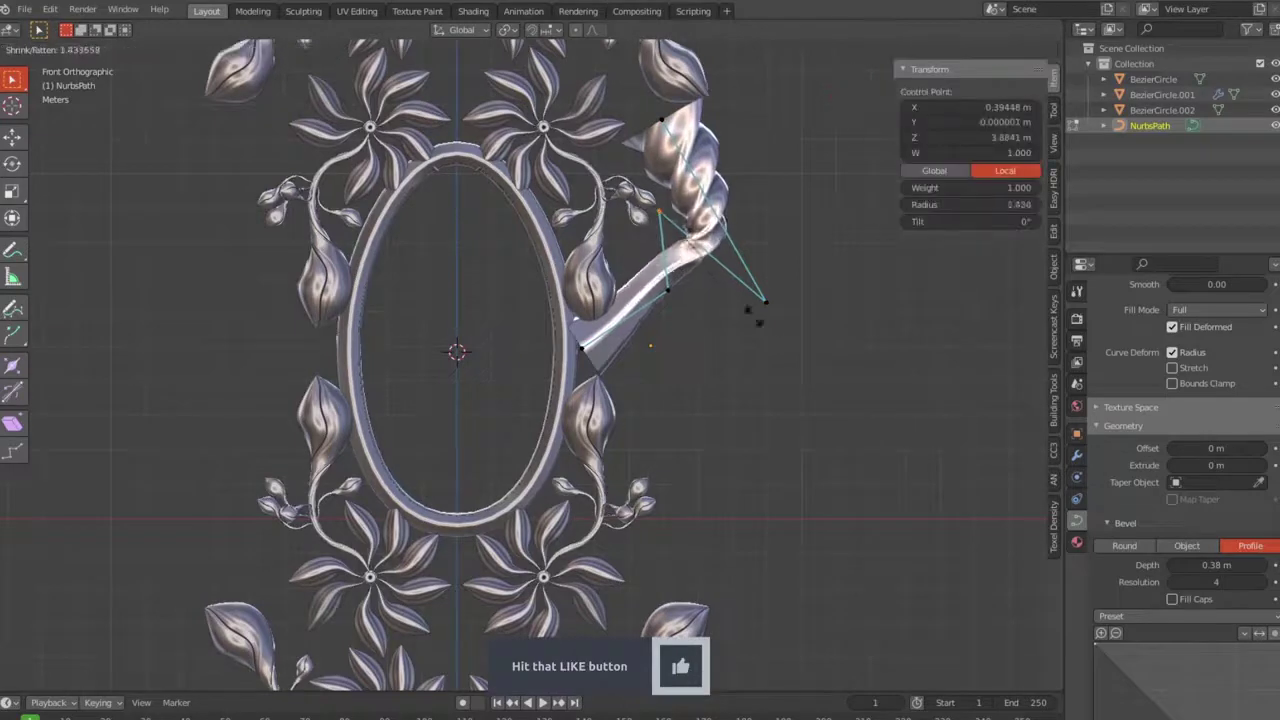
pyautogui.click(630, 390)
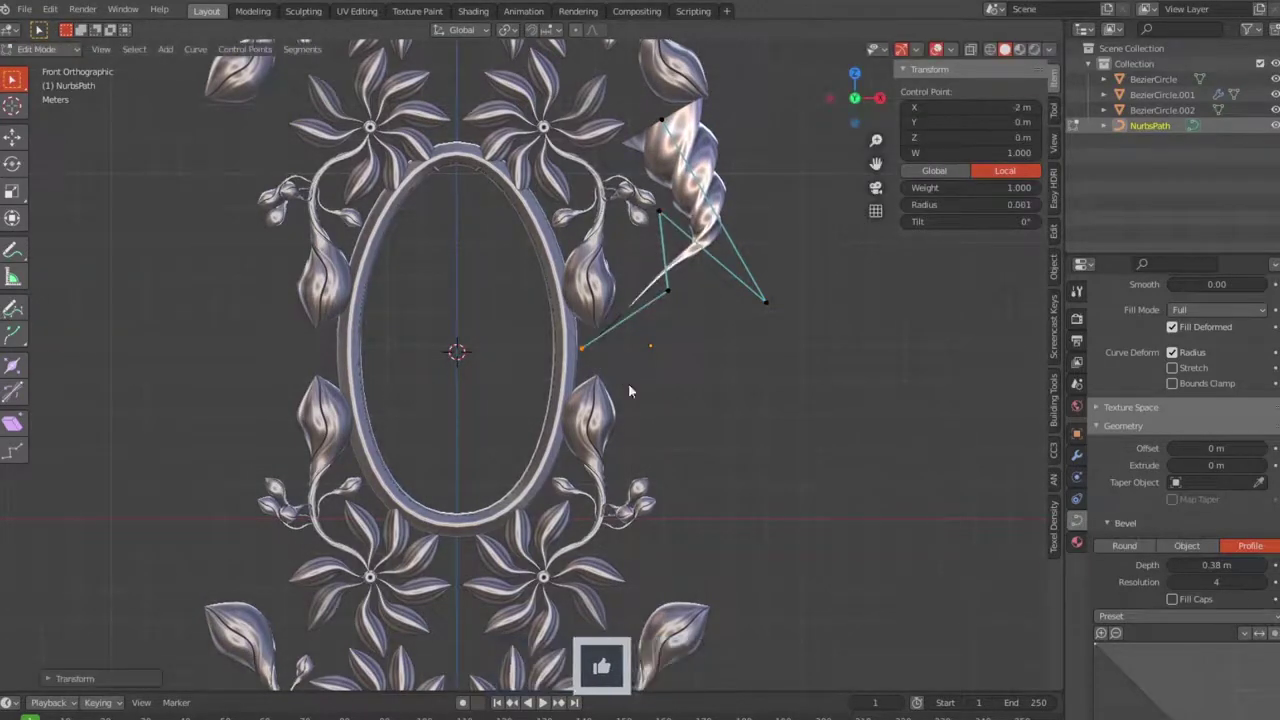
# Inspect the shaped path in 3D from Object Mode, then return to front view.
pyautogui.press('Tab')
pyautogui.moveTo(630, 391); pyautogui.dragTo(738, 268, button='middle')
pyautogui.press('KP_1')
pyautogui.scroll(3, 737, 270)
# Subdivide the path to add a control point and move it to reshape the tube.
pyautogui.press('Tab')
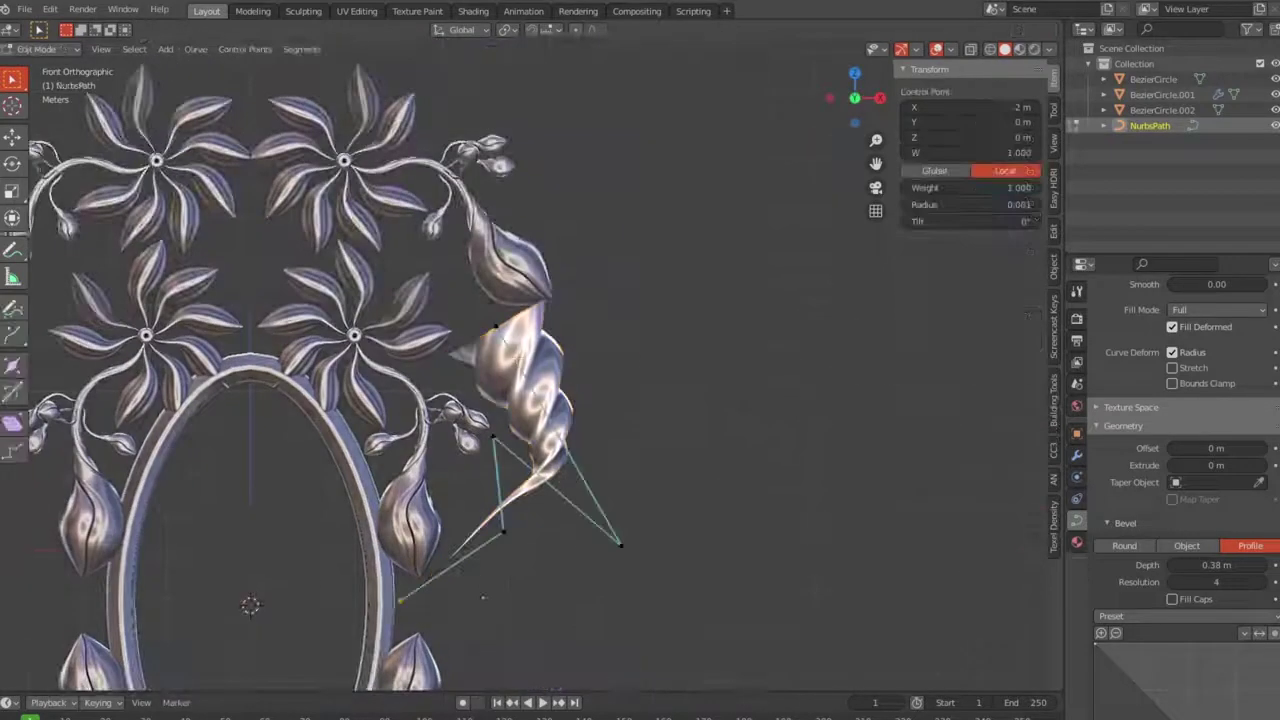
pyautogui.rightClick(526, 340)
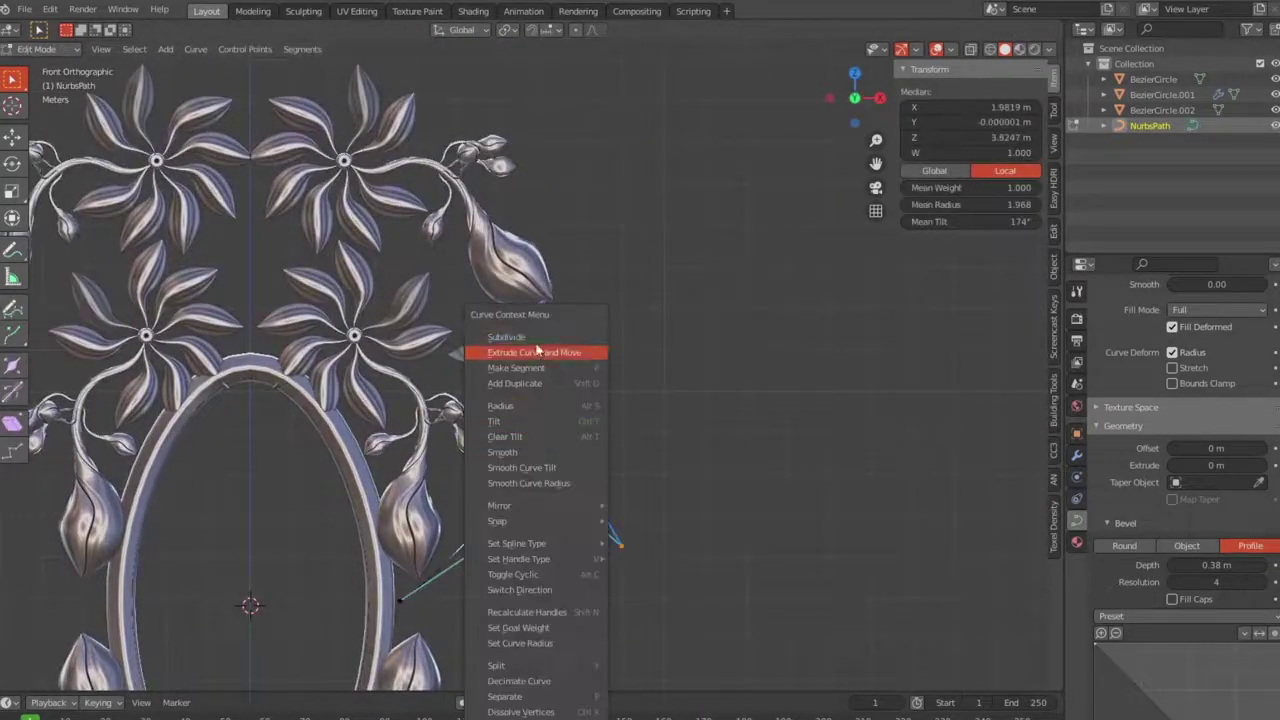
pyautogui.click(526, 343)
pyautogui.click(558, 436)
pyautogui.press('g')
pyautogui.click(629, 326)
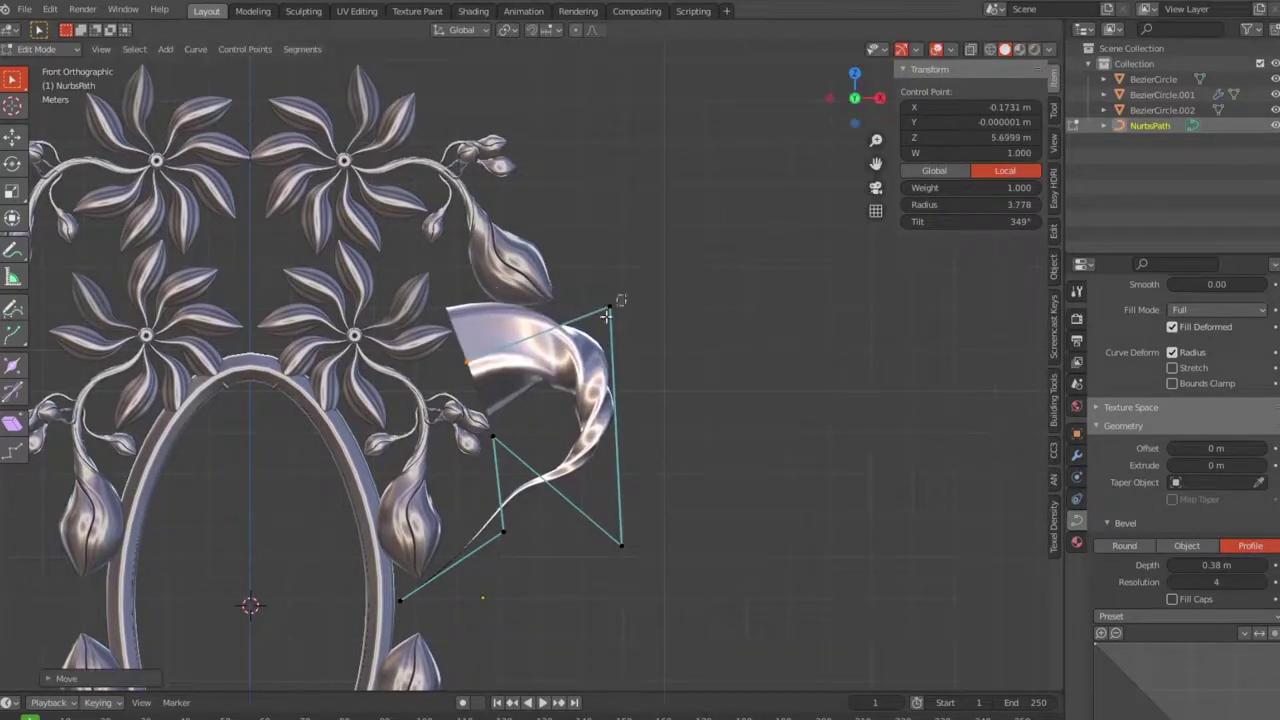
# Subdivide again, bend the tube with the new point, and taper the tip's thickness.
pyautogui.rightClick(571, 337)
pyautogui.click(566, 338)
pyautogui.press('g')
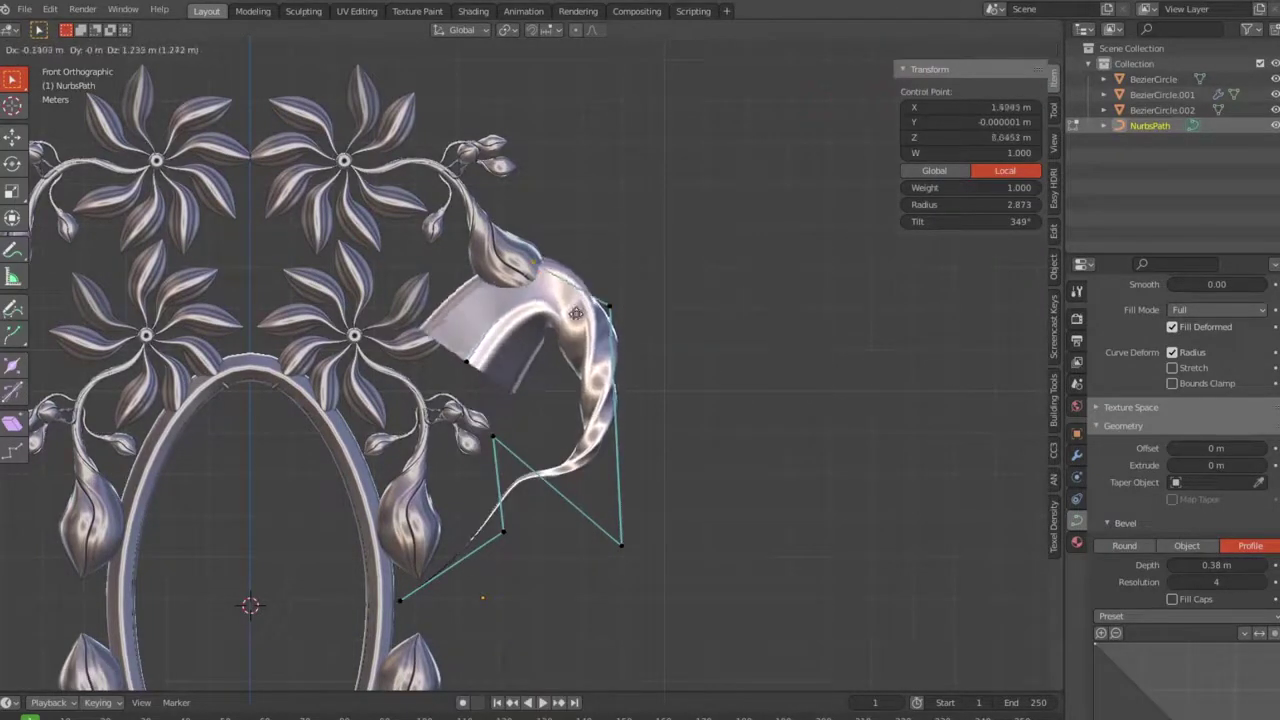
pyautogui.click(558, 343)
pyautogui.press('g')
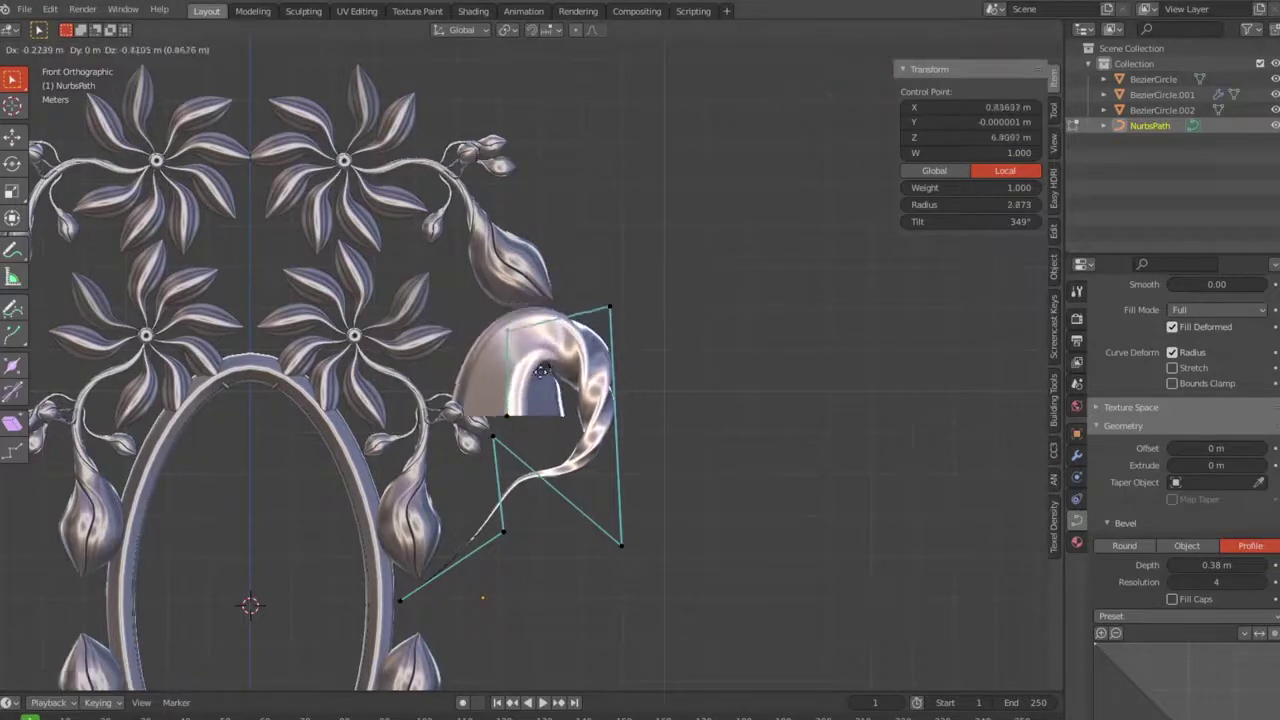
pyautogui.click(493, 396)
pyautogui.hotkey('alt', 's')
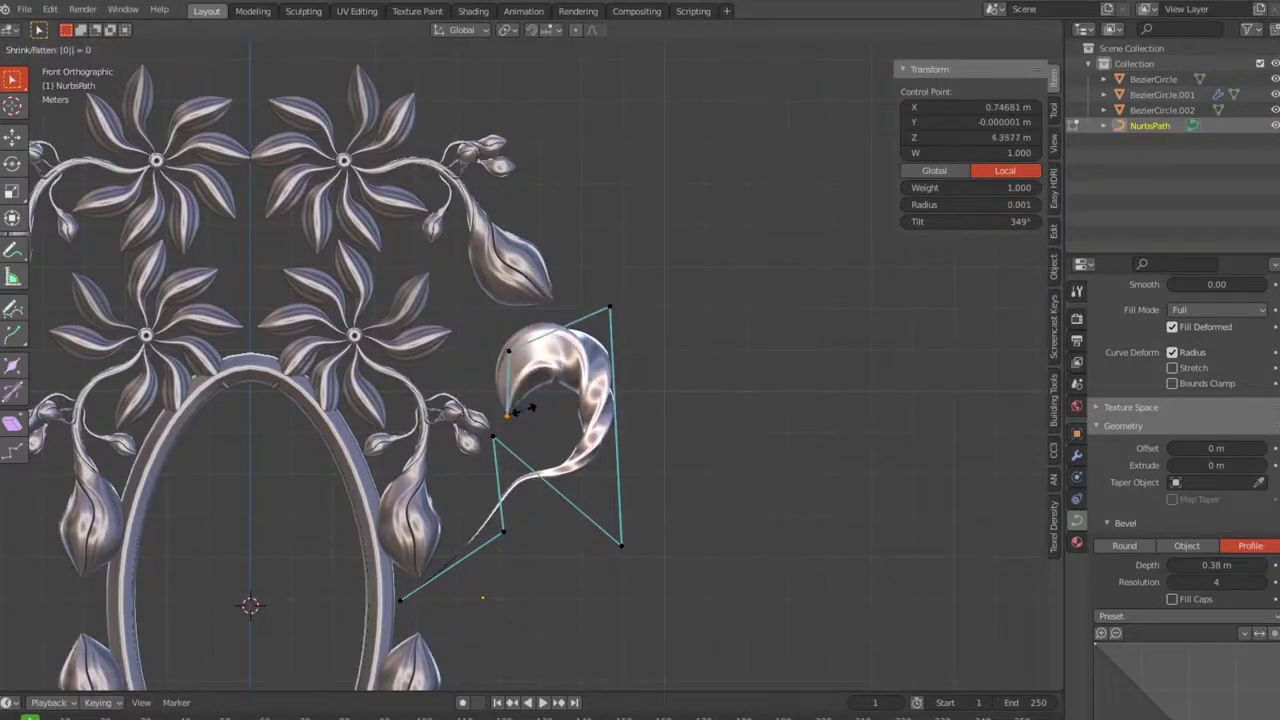
pyautogui.click(539, 407)
# Move the top points and tip point to form the scroll's curl.
pyautogui.press('g')
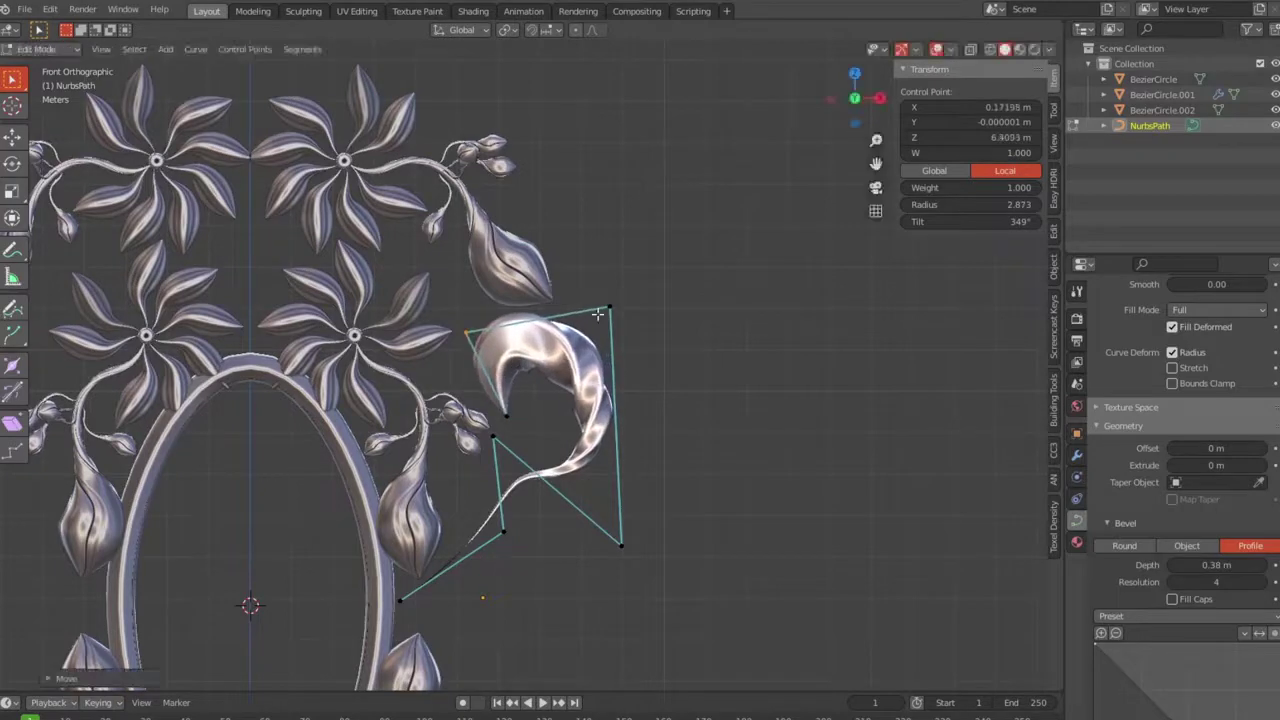
pyautogui.click(567, 373)
pyautogui.click(521, 373)
pyautogui.press('g')
pyautogui.click(610, 430)
pyautogui.click(466, 332)
pyautogui.hotkey('alt', 's')
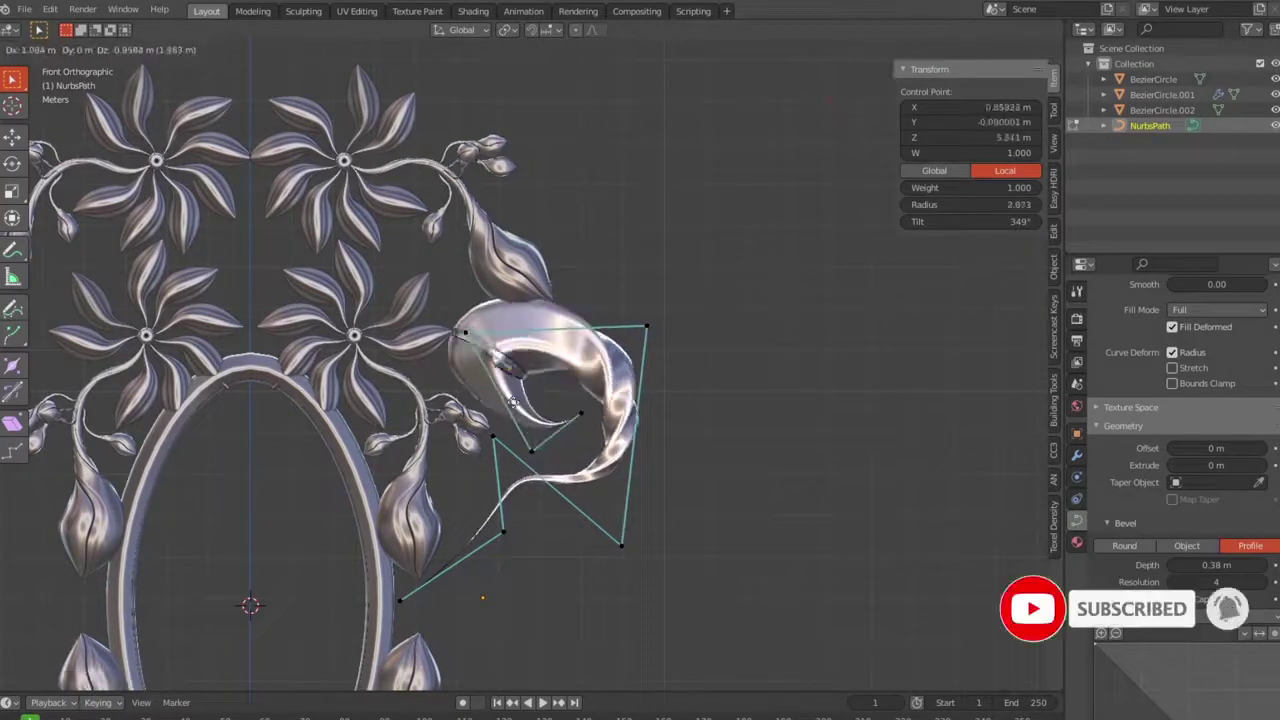
pyautogui.press('Escape')
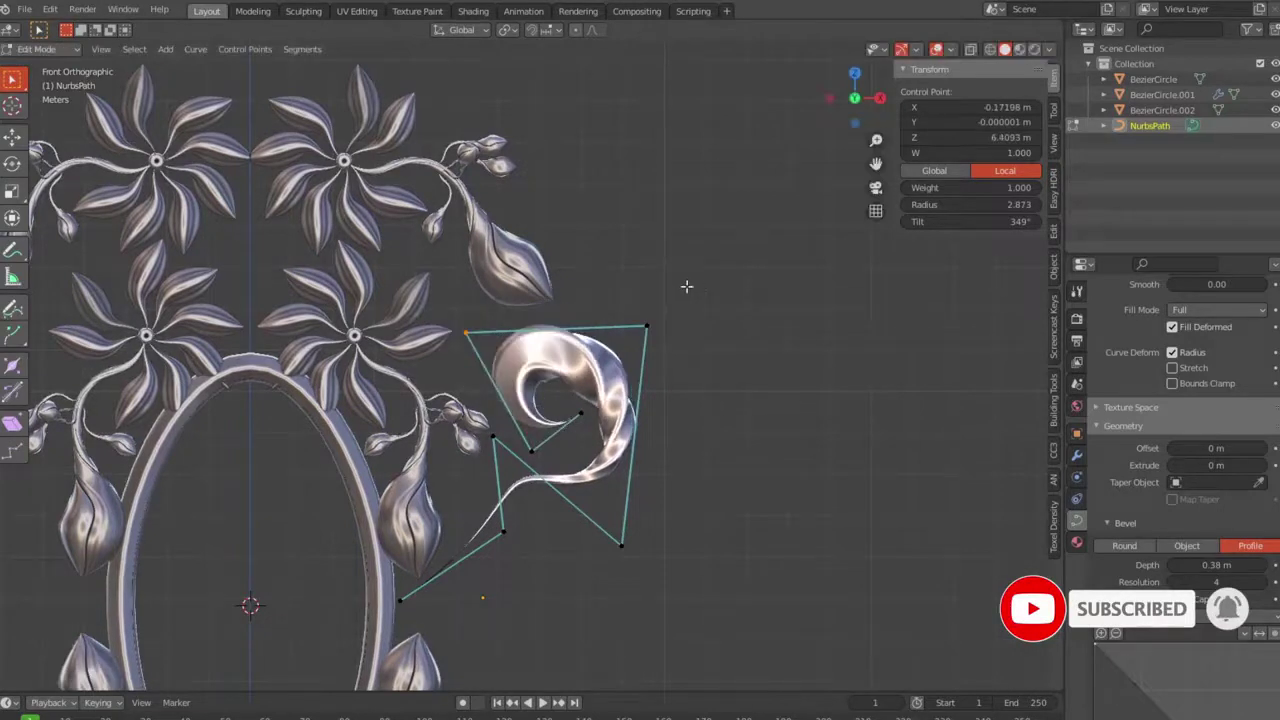
pyautogui.press('g')
pyautogui.click(643, 349)
pyautogui.click(621, 545)
pyautogui.press('g')
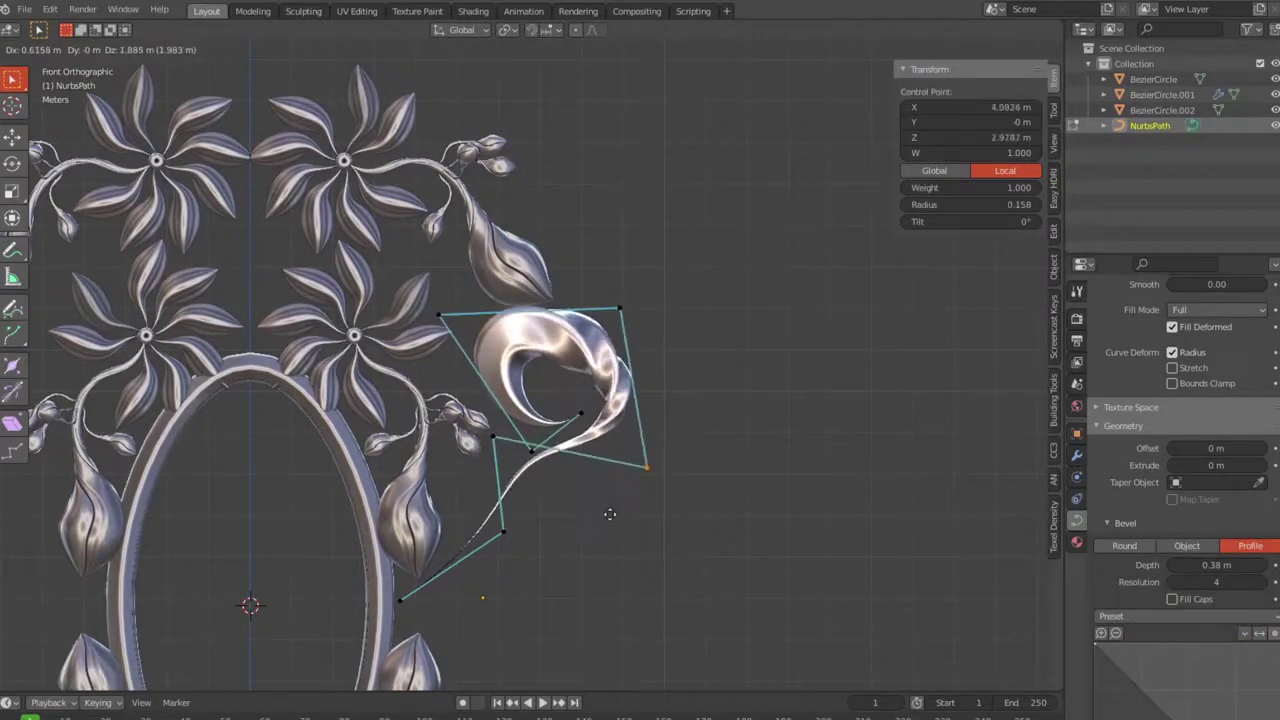
# Raise the lower curl points and reposition the junction and top-right points.
pyautogui.click(502, 532)
pyautogui.press('g')
pyautogui.click(464, 540)
pyautogui.click(532, 451)
pyautogui.press('g')
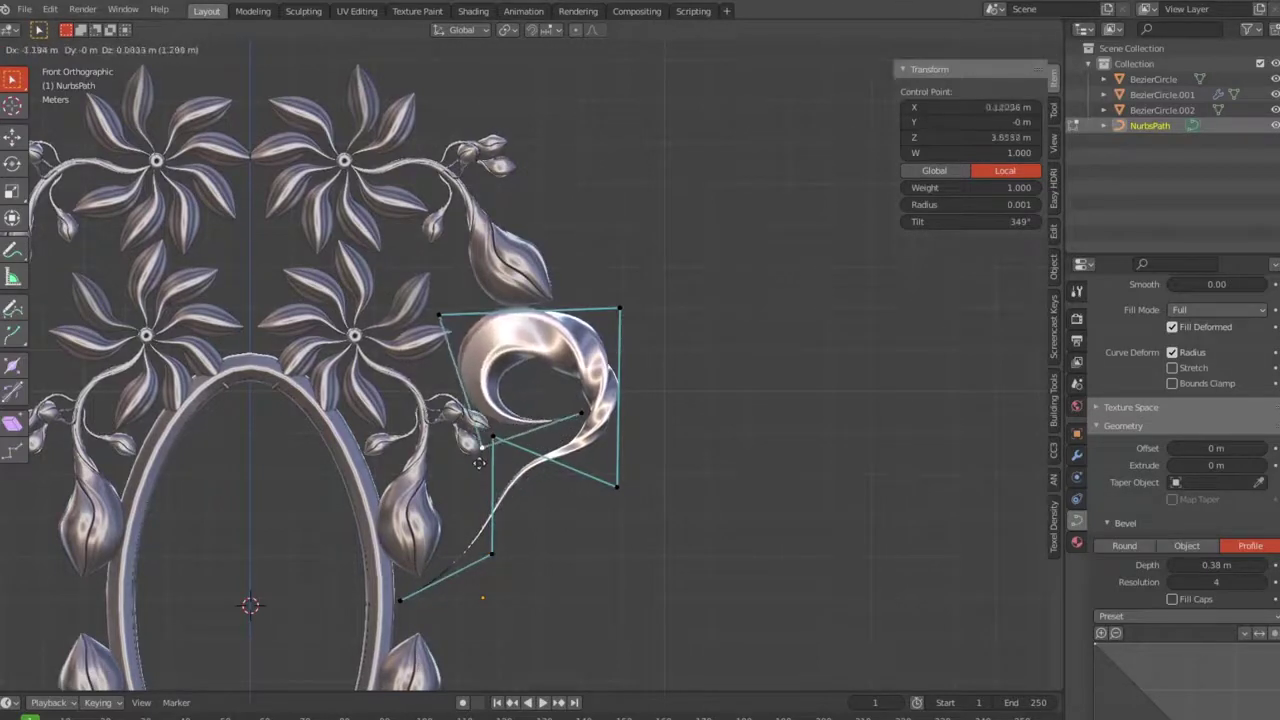
pyautogui.click(493, 492)
pyautogui.moveTo(591, 257); pyautogui.dragTo(689, 320)
pyautogui.press('g')
pyautogui.click(588, 335)
# Fine-tune the top-left and lower curl points, then return to Object Mode.
pyautogui.click(441, 322)
pyautogui.press('g')
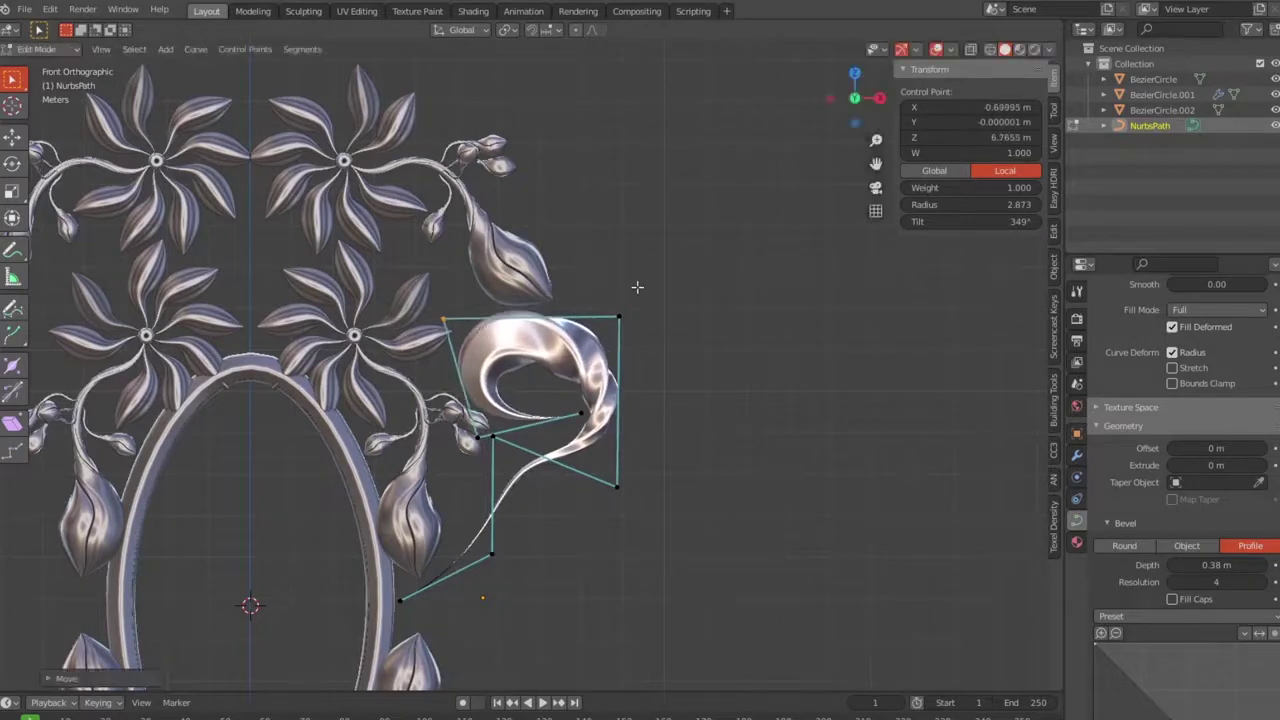
pyautogui.click(574, 420)
pyautogui.click(522, 560)
pyautogui.press('g')
pyautogui.click(509, 438)
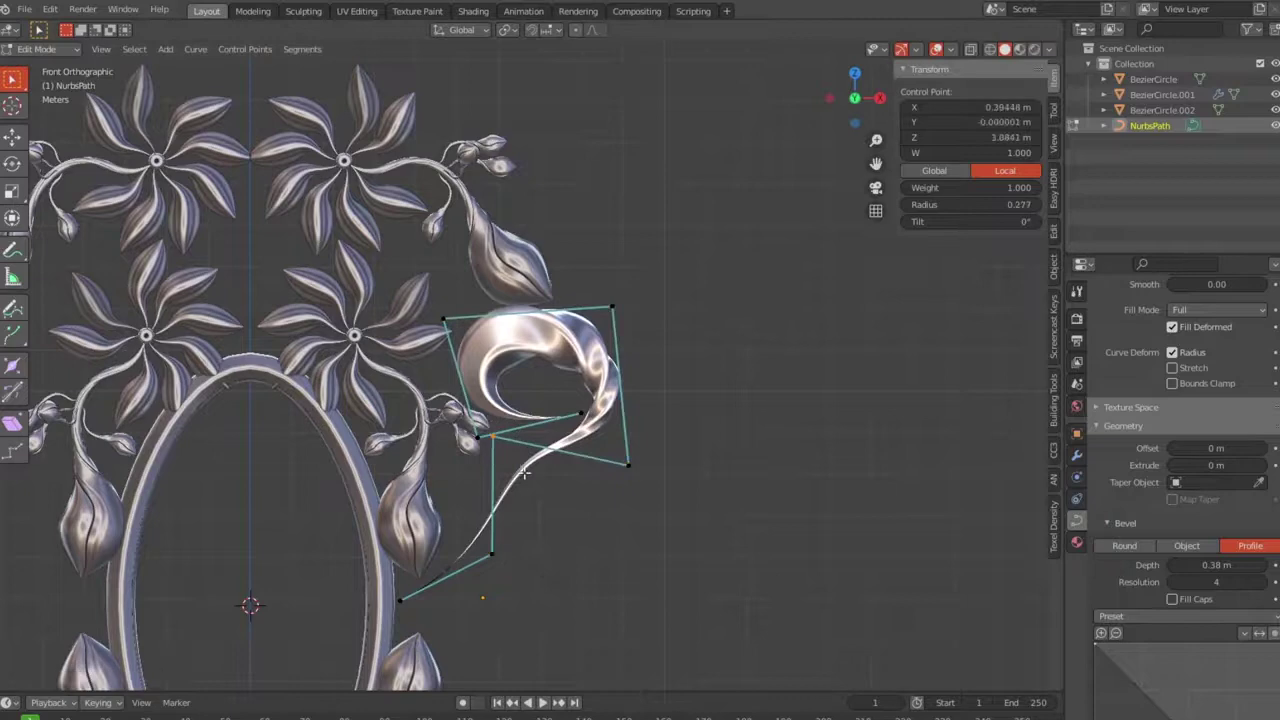
pyautogui.press('Tab')
pyautogui.scroll(-5, 630, 463)
# Frame the whole ornament in front view, then select the new scroll and duplicate it.
pyautogui.moveTo(630, 463)
pyautogui.mouseDown(button='middle')
pyautogui.moveTo(686, 502)
pyautogui.moveTo(634, 509)
pyautogui.moveTo(716, 488)
pyautogui.mouseUp(button='middle')
pyautogui.click(686, 493)
pyautogui.scroll(6, 716, 488)
pyautogui.moveTo(833, 505); pyautogui.dragTo(606, 508, button='middle')
pyautogui.scroll(-4, 697, 508)
pyautogui.moveTo(697, 508)
pyautogui.mouseDown(button='middle')
pyautogui.moveTo(611, 503)
pyautogui.moveTo(645, 453)
pyautogui.mouseUp(button='middle')
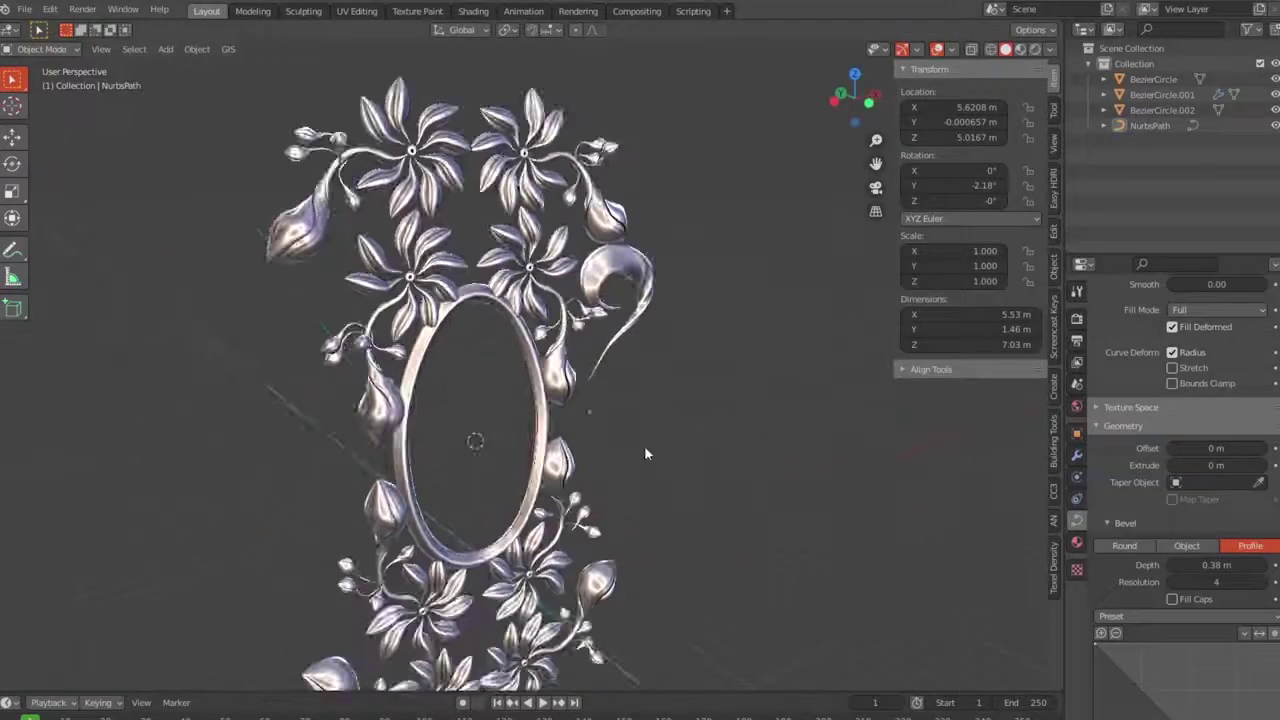
pyautogui.press('KP_5')
pyautogui.press('KP_1')
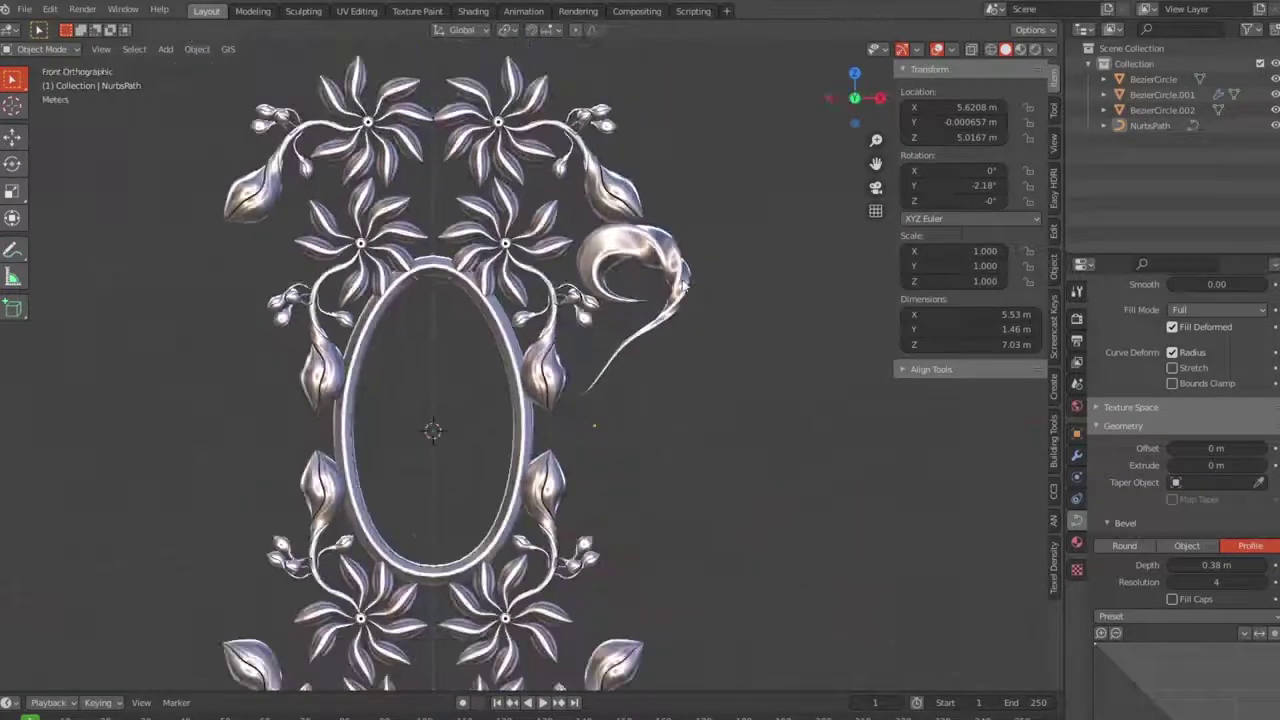
pyautogui.click(686, 287)
pyautogui.hotkey('shift', 'd')
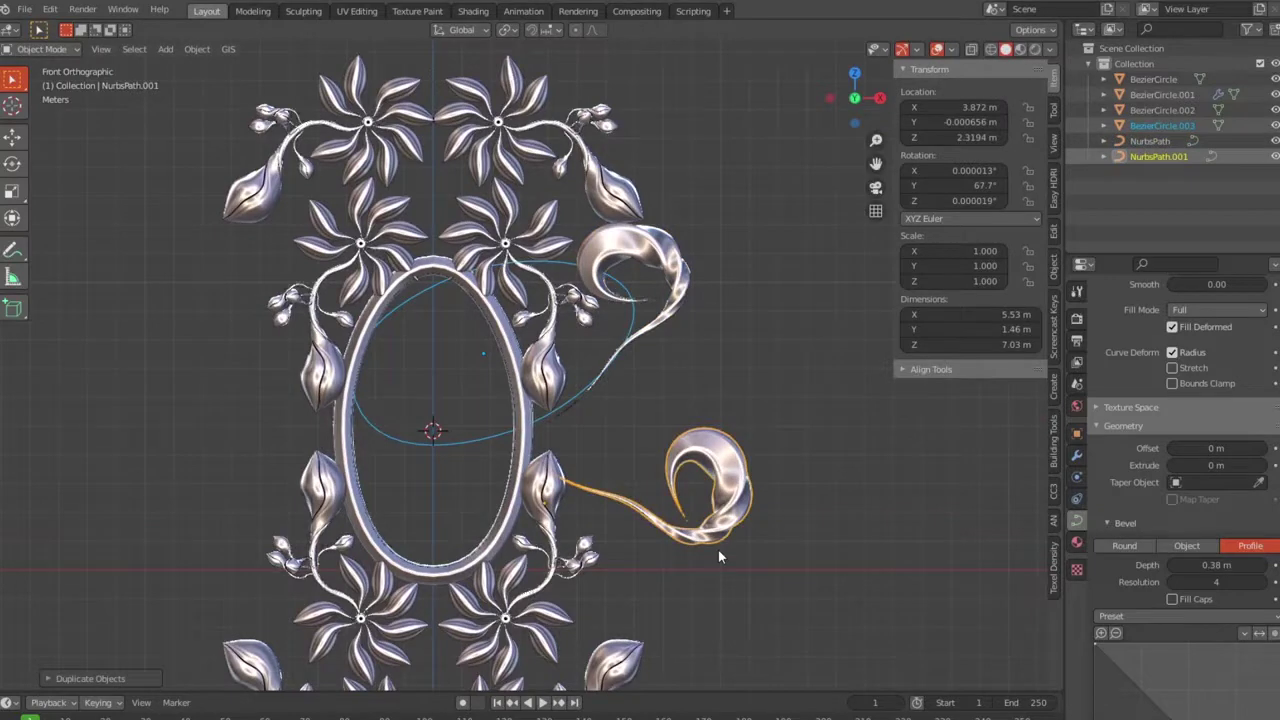
# Place a trial copy of the scroll, rotated and moved down to the lower right.
pyautogui.click(785, 531)
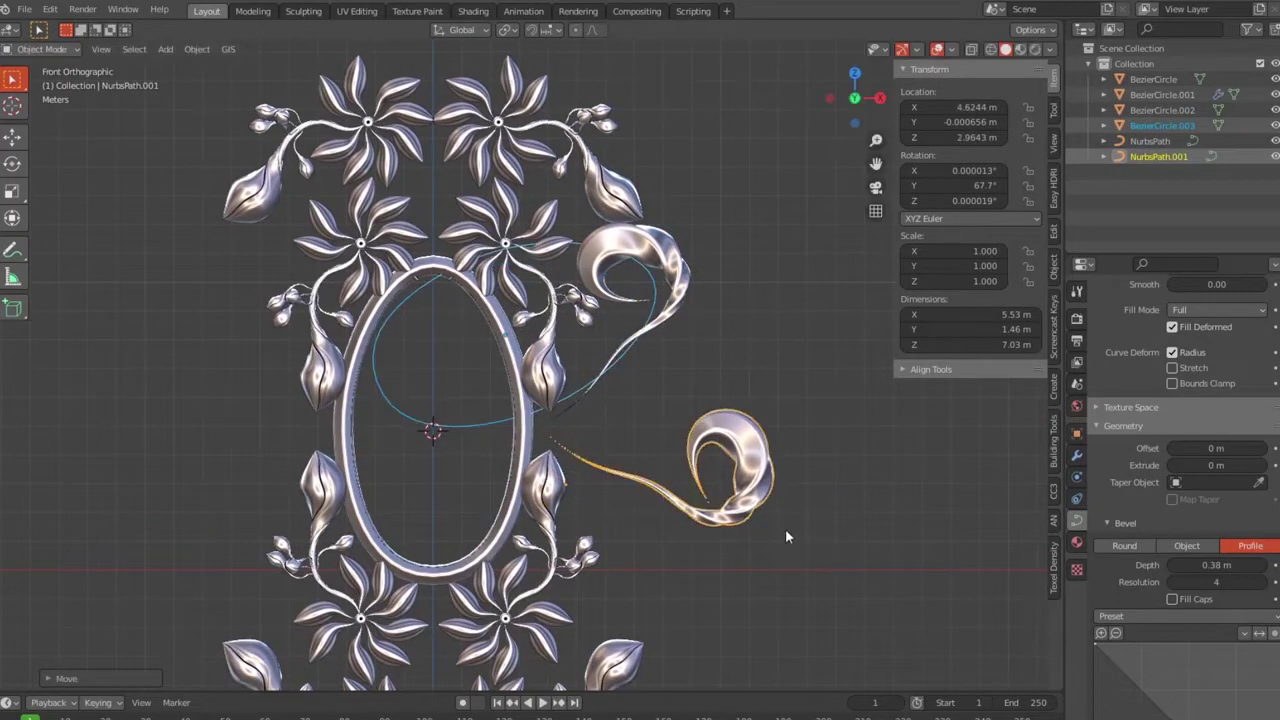
pyautogui.hotkey('ctrl', 'z')
pyautogui.hotkey('ctrl', 'z')
pyautogui.hotkey('ctrl', 'z')
pyautogui.hotkey('ctrl', 'z')
pyautogui.hotkey('ctrl', 'z')
pyautogui.hotkey('shift', 'd')
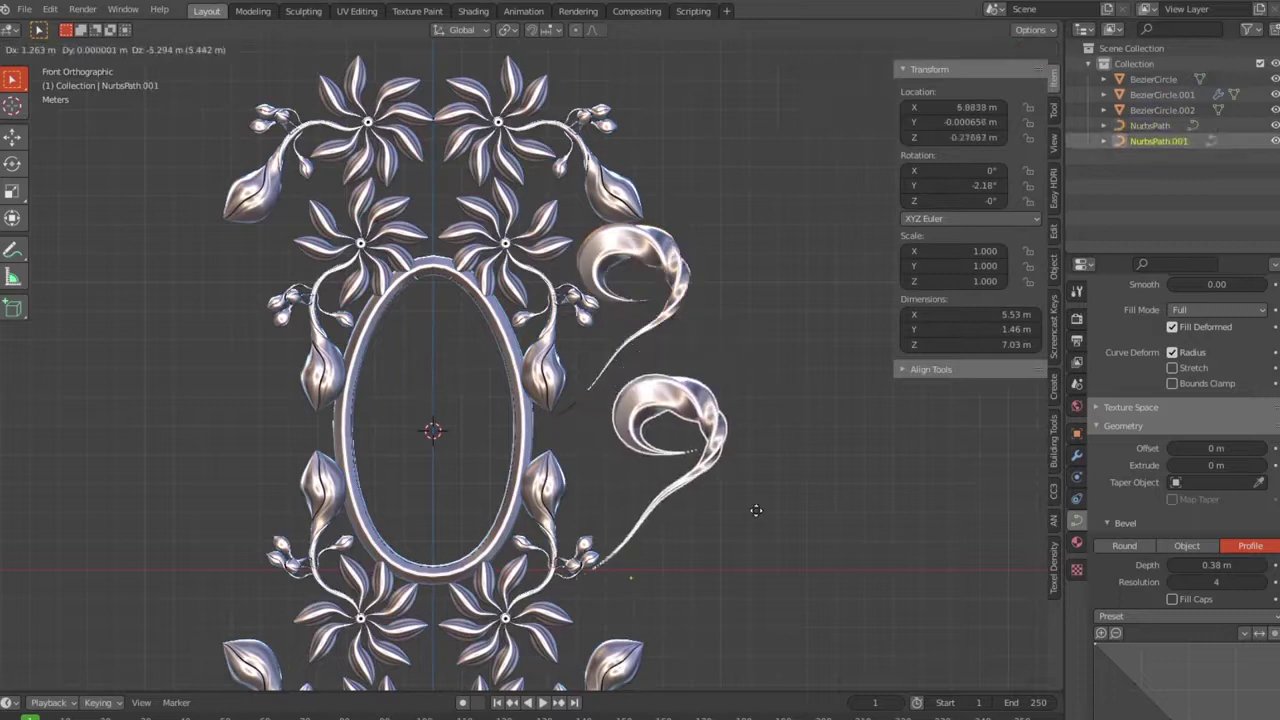
pyautogui.press('r')
pyautogui.click(789, 540)
pyautogui.press('g')
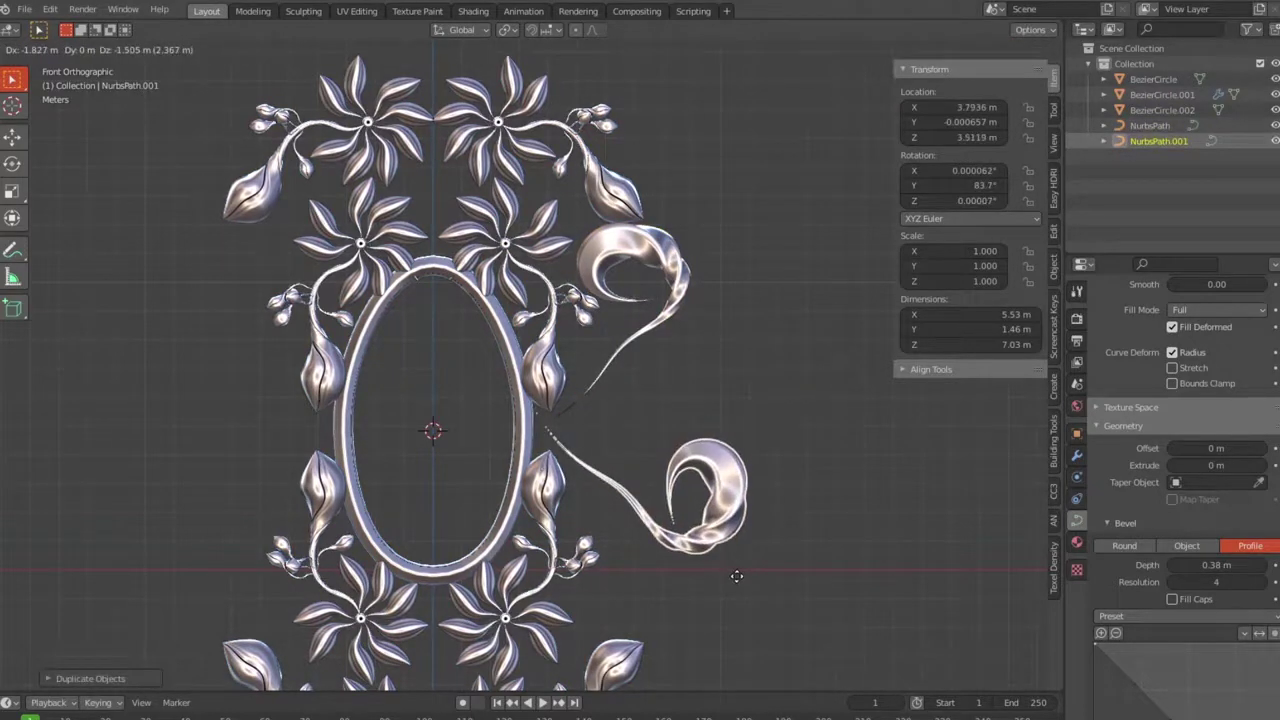
pyautogui.click(735, 576)
# Inspect the trial copy from another angle, return to front view and undo it.
pyautogui.scroll(-5, 689, 449)
pyautogui.moveTo(689, 457)
pyautogui.mouseDown(button='middle')
pyautogui.moveTo(457, 446)
pyautogui.moveTo(697, 443)
pyautogui.mouseUp(button='middle')
pyautogui.scroll(3, 697, 446)
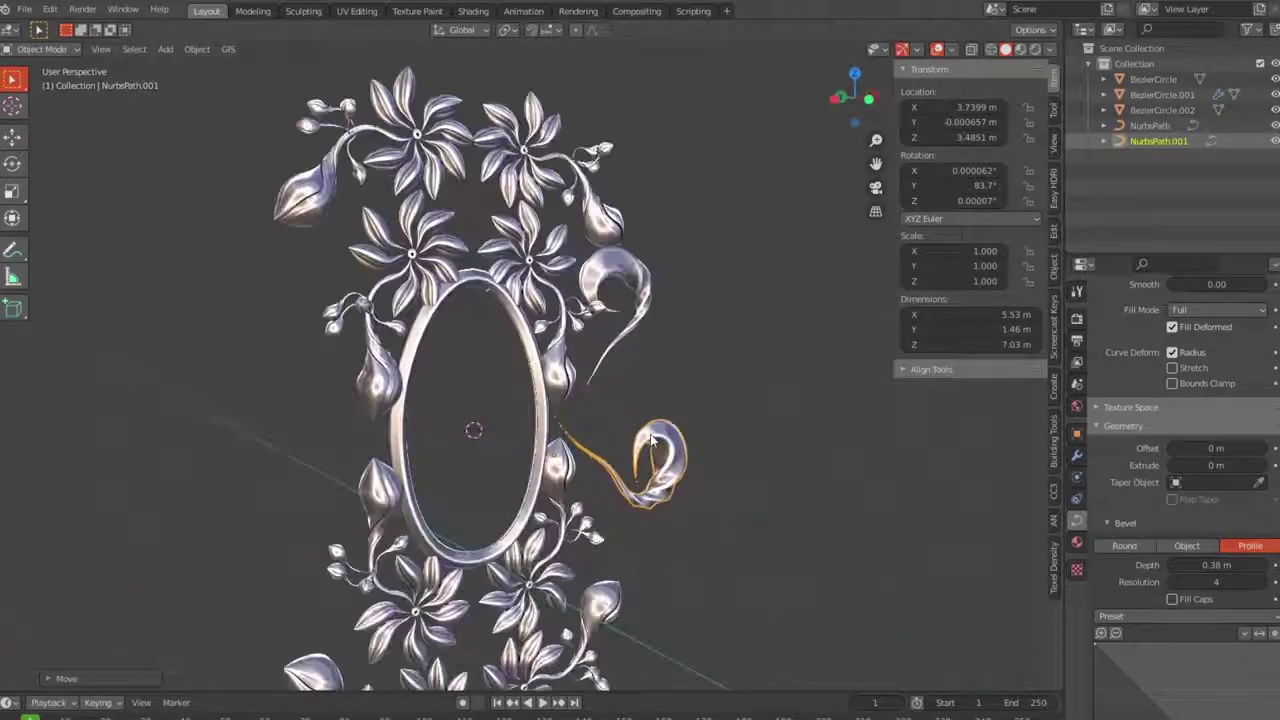
pyautogui.press('KP_1')
pyautogui.scroll(2, 650, 434)
pyautogui.hotkey('ctrl', 'z')
# Undo back to remove the copied scroll and reselect the original scroll curve.
pyautogui.hotkey('ctrl', 'z')
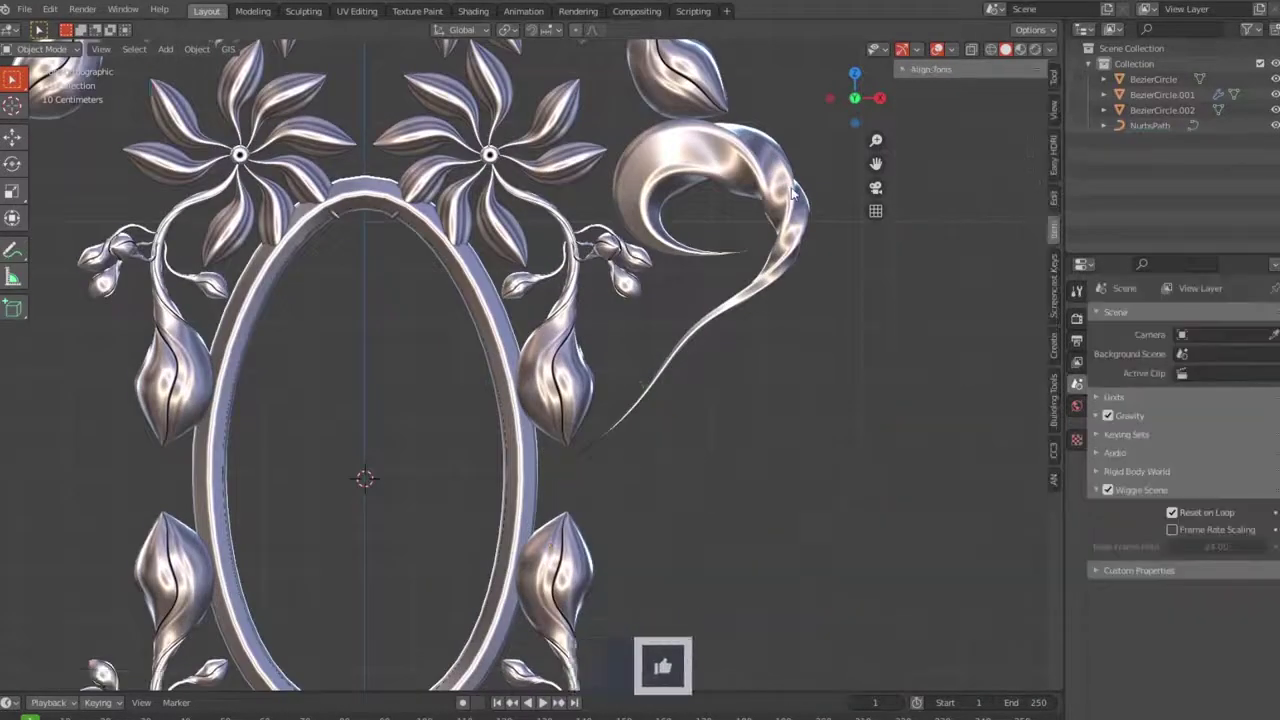
pyautogui.hotkey('ctrl', 'z')
pyautogui.hotkey('ctrl', 'z')
pyautogui.hotkey('ctrl', 'z')
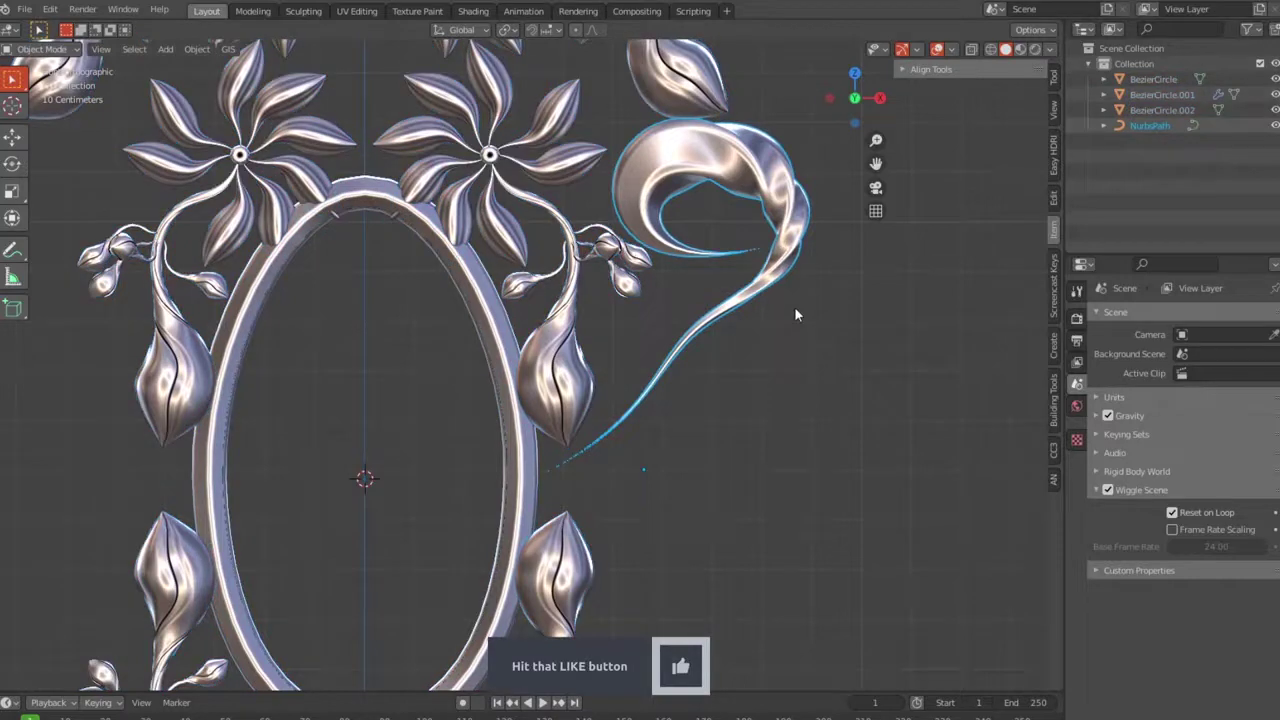
pyautogui.scroll(-3, 794, 306)
pyautogui.hotkey('ctrl', 'z')
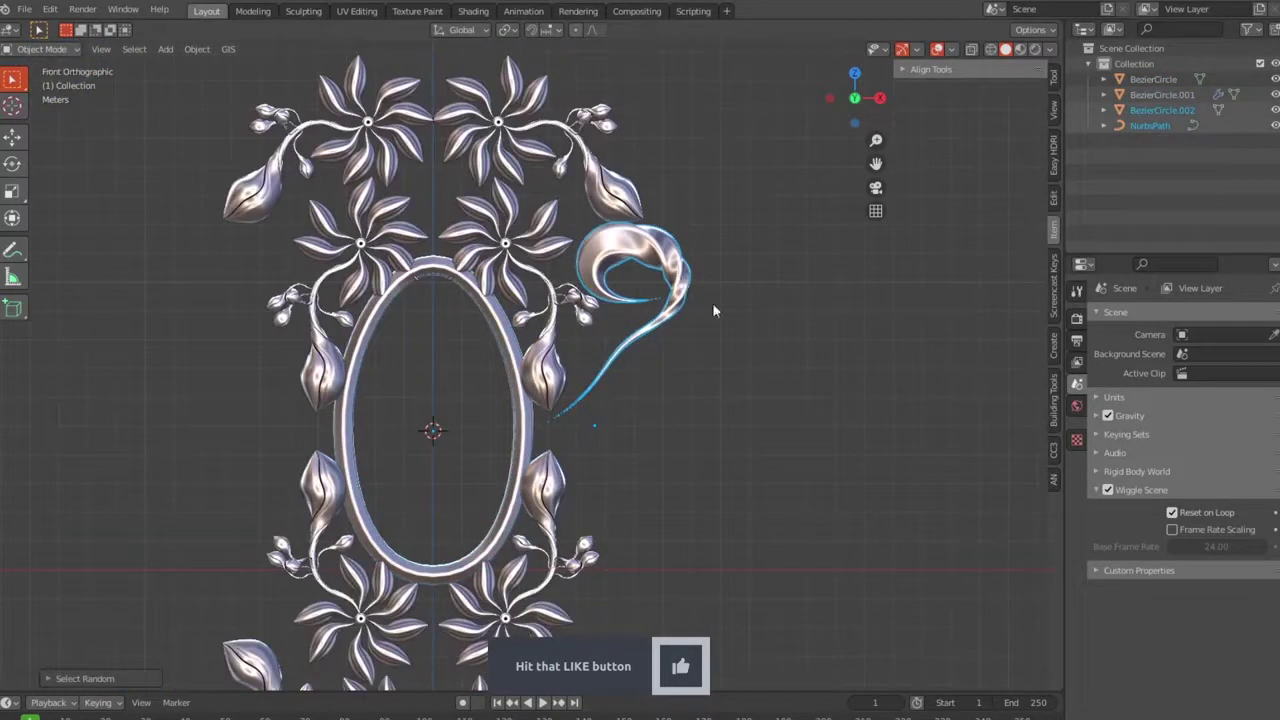
pyautogui.hotkey('ctrl', 'z')
pyautogui.hotkey('ctrl', 'z')
pyautogui.hotkey('ctrl', 'z')
pyautogui.hotkey('ctrl', 'z')
pyautogui.hotkey('ctrl', 'z')
pyautogui.hotkey('ctrl', 'z')
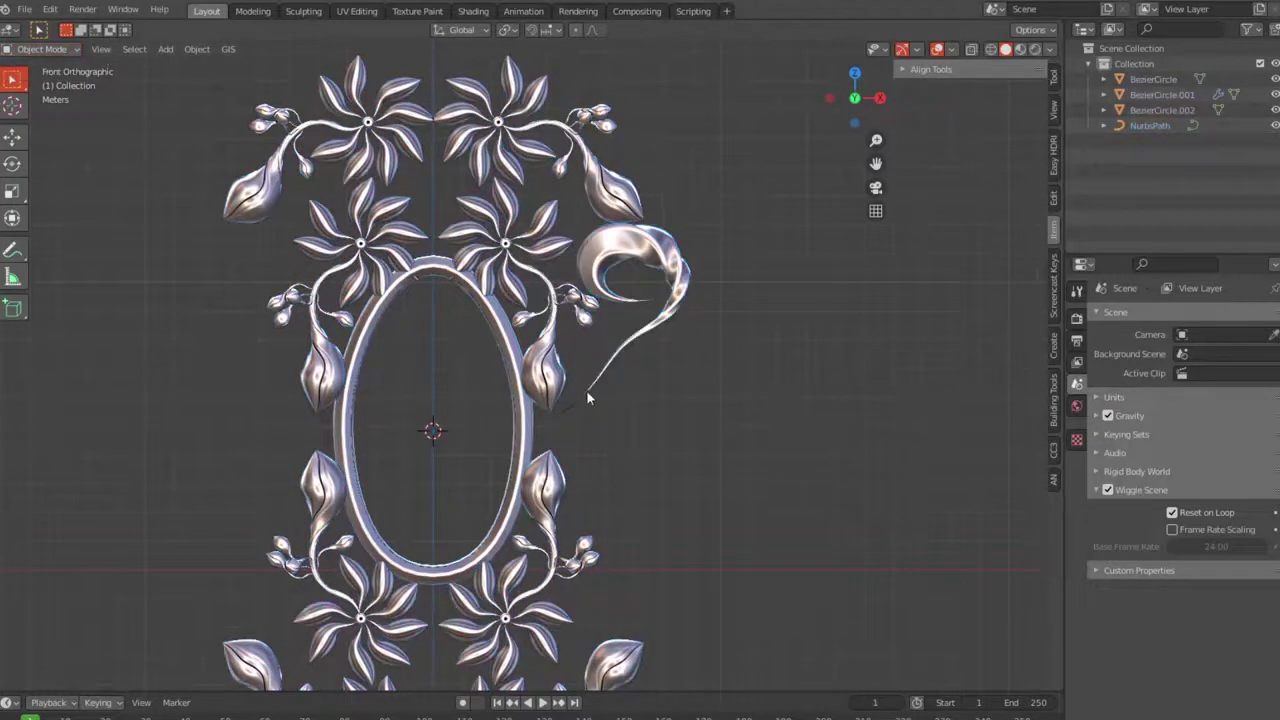
pyautogui.hotkey('ctrl', 'z')
pyautogui.hotkey('ctrl', 'z')
pyautogui.hotkey('ctrl', 'z')
pyautogui.hotkey('ctrl', 'z')
pyautogui.hotkey('ctrl', 'z')
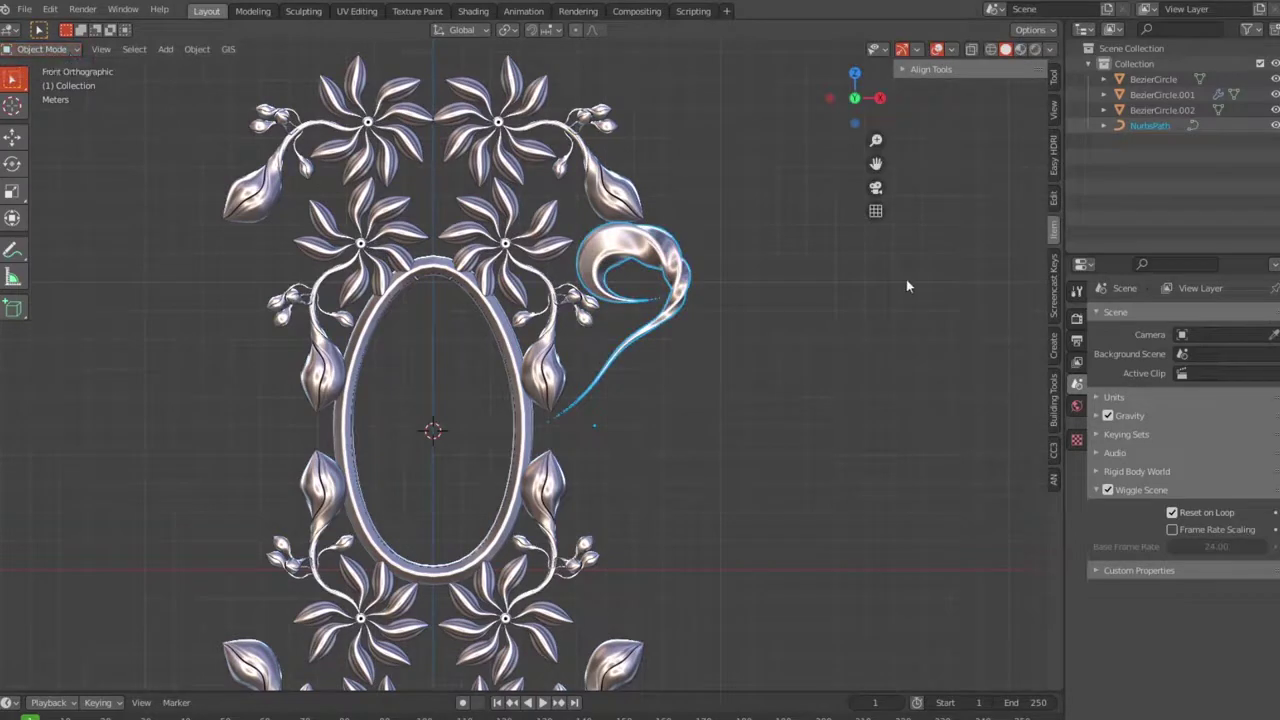
pyautogui.hotkey('ctrl', 'z')
# Give the scroll a 0.27 m bevel depth and resolution 11, then enter Edit Mode.
pyautogui.hotkey('ctrl', 'z')
pyautogui.hotkey('ctrl', 'z')
pyautogui.hotkey('ctrl', 'z')
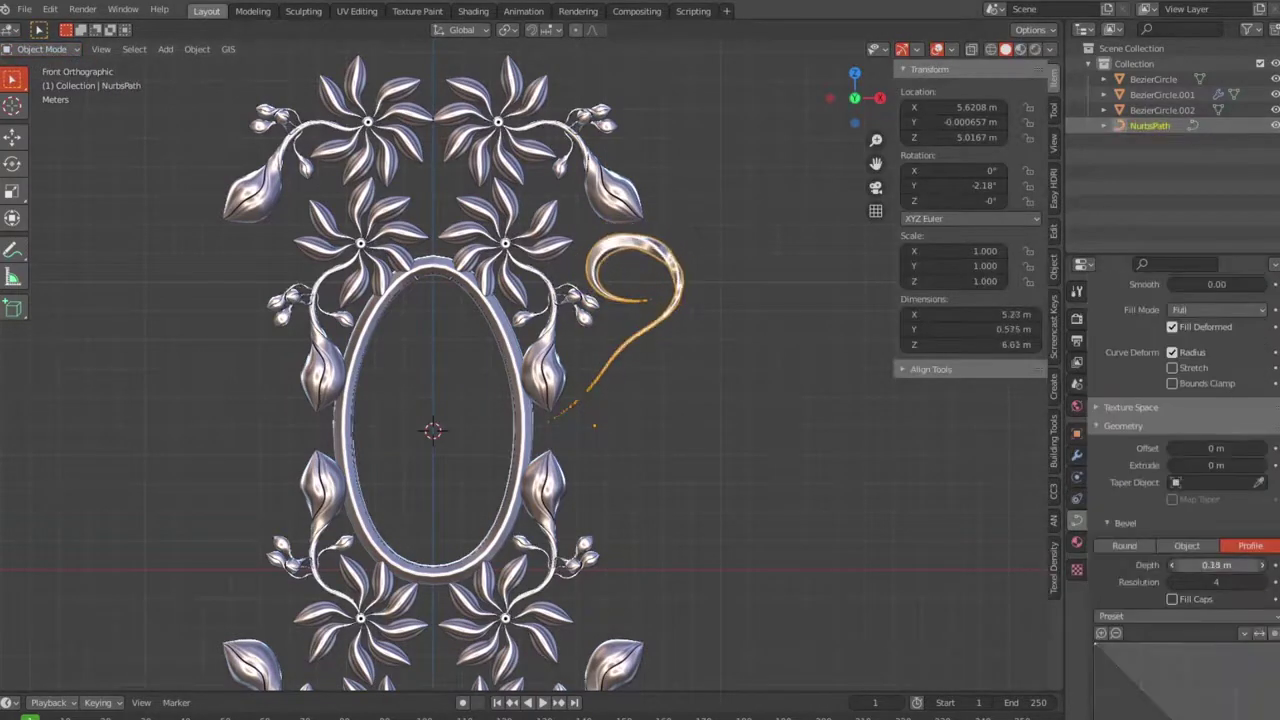
pyautogui.hotkey('ctrl', 'shift', 'z')
pyautogui.hotkey('ctrl', 'z')
pyautogui.hotkey('ctrl', 'shift', 'z')
pyautogui.hotkey('ctrl', 'z')
pyautogui.hotkey('ctrl', 'shift', 'z')
pyautogui.hotkey('ctrl', 'z')
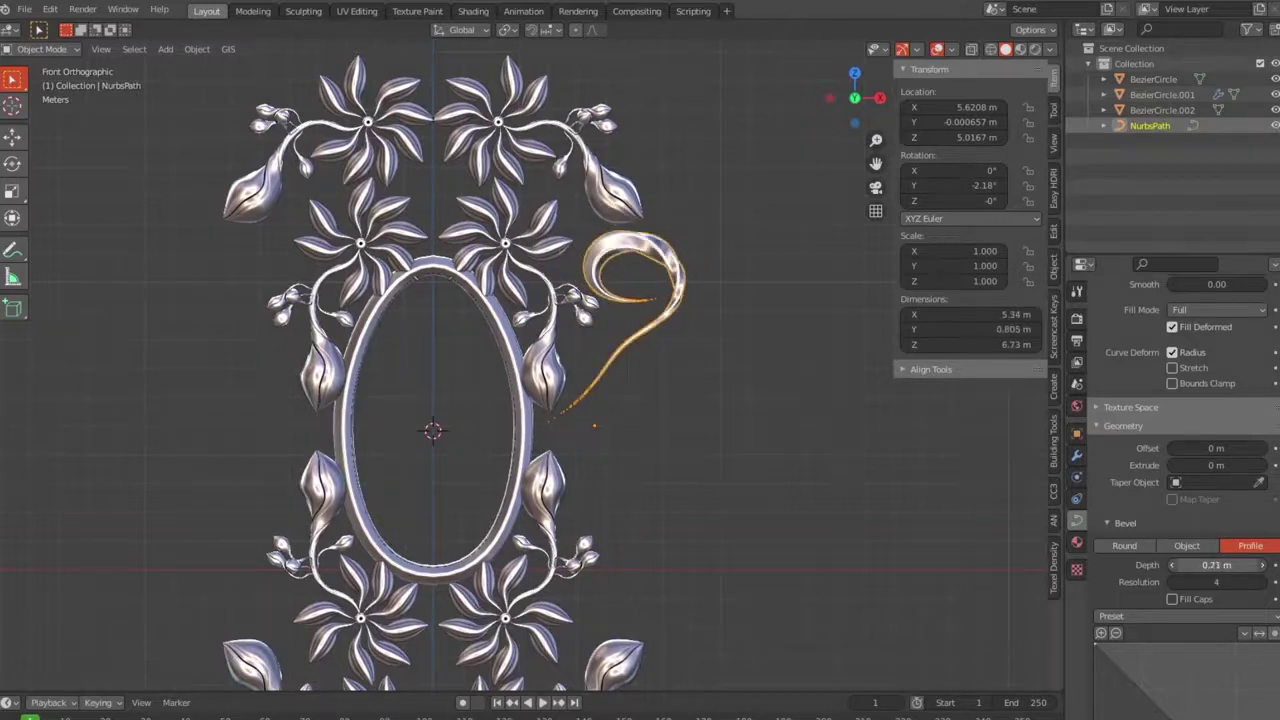
pyautogui.hotkey('ctrl', 'shift', 'z')
pyautogui.moveTo(1216, 581); pyautogui.dragTo(1262, 581)
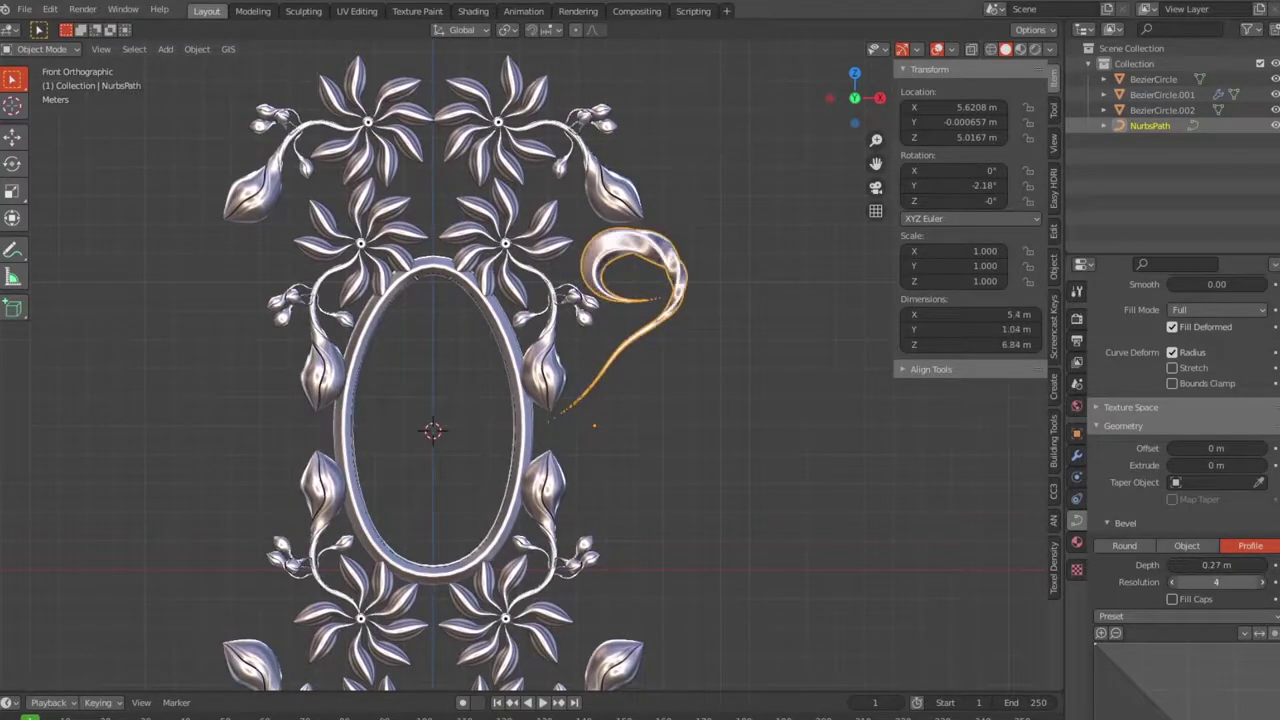
pyautogui.scroll(-3, 1199, 665)
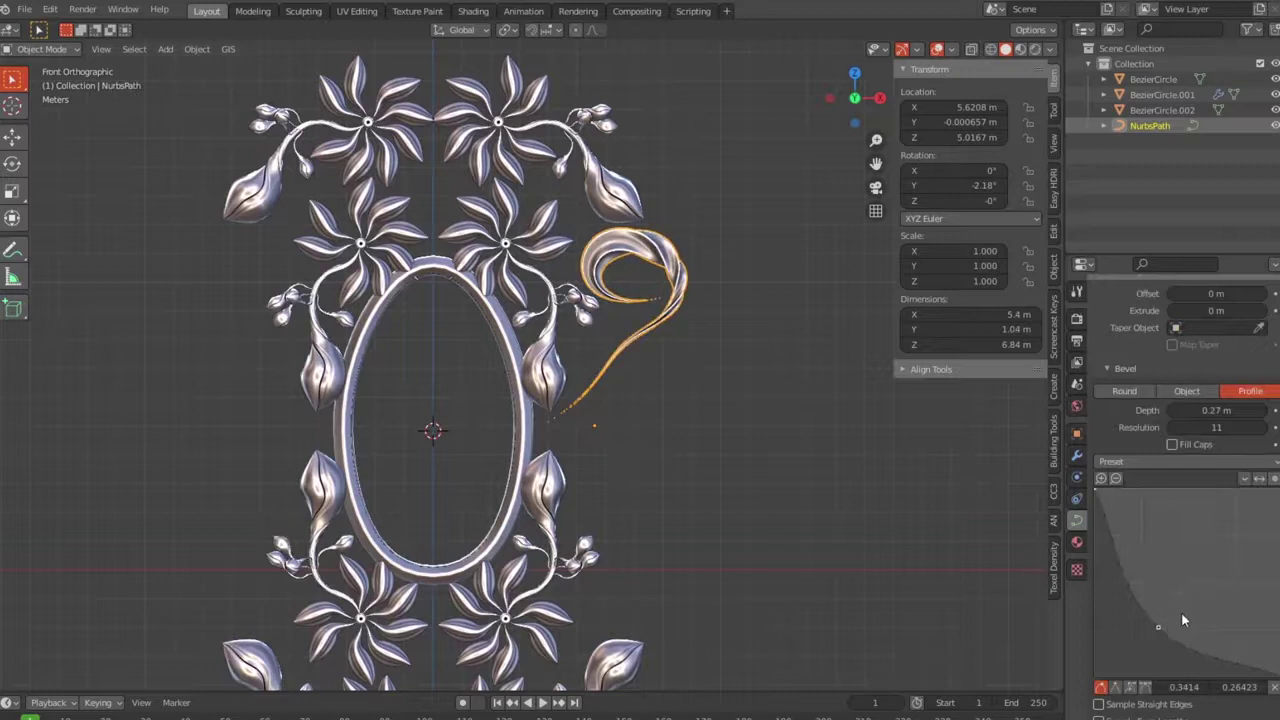
pyautogui.press('Tab')
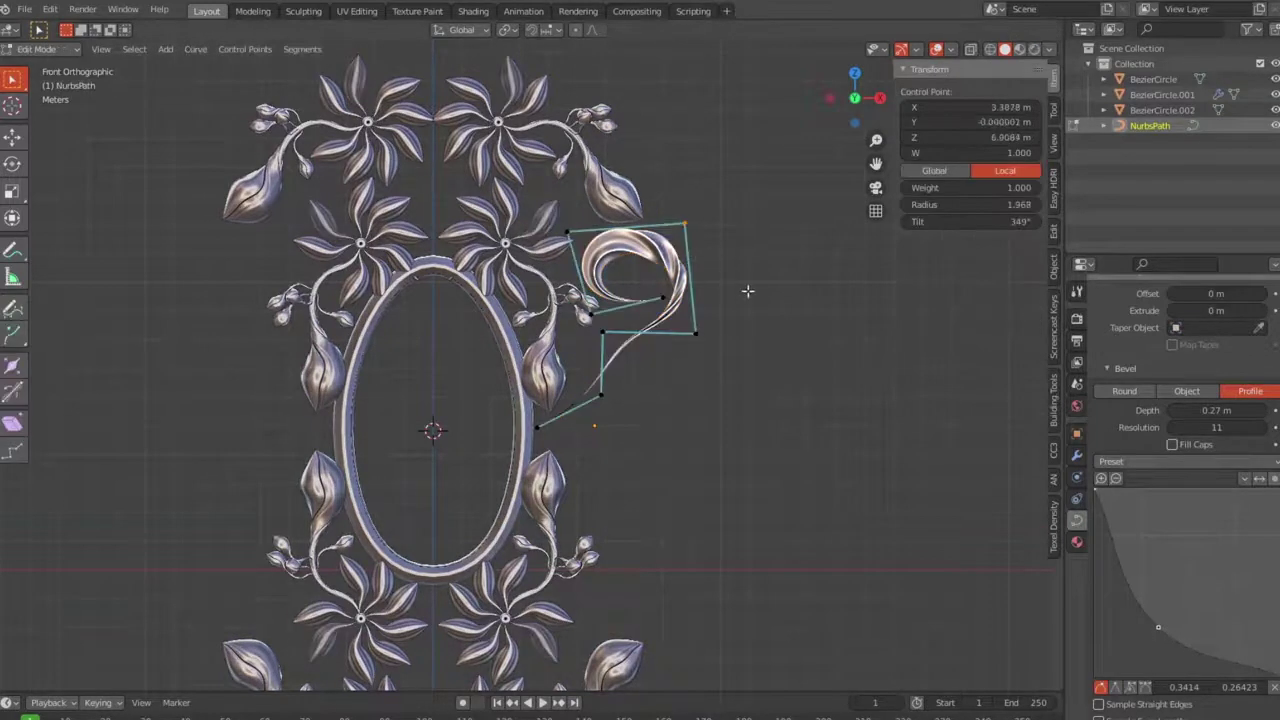
# Move three control points so the scroll's tail sweeps down toward the oval ring.
pyautogui.press('g')
pyautogui.click(640, 330)
pyautogui.press('g')
pyautogui.click(570, 297)
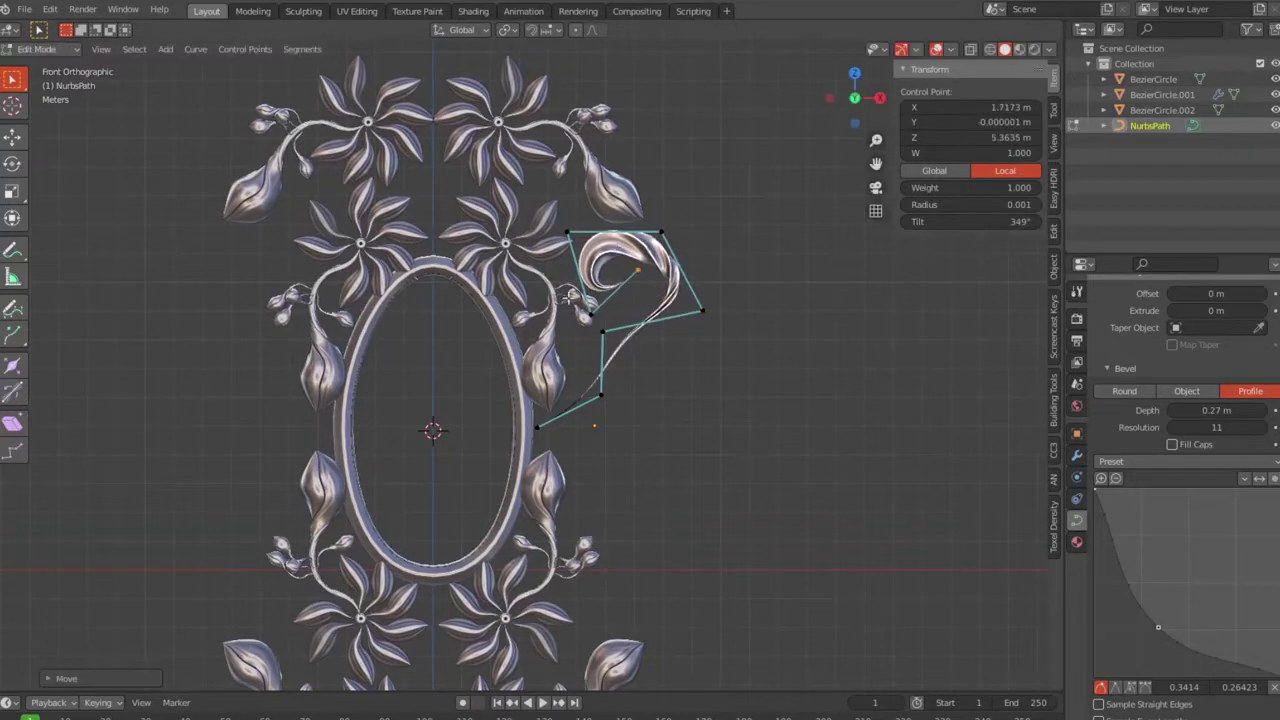
pyautogui.press('g')
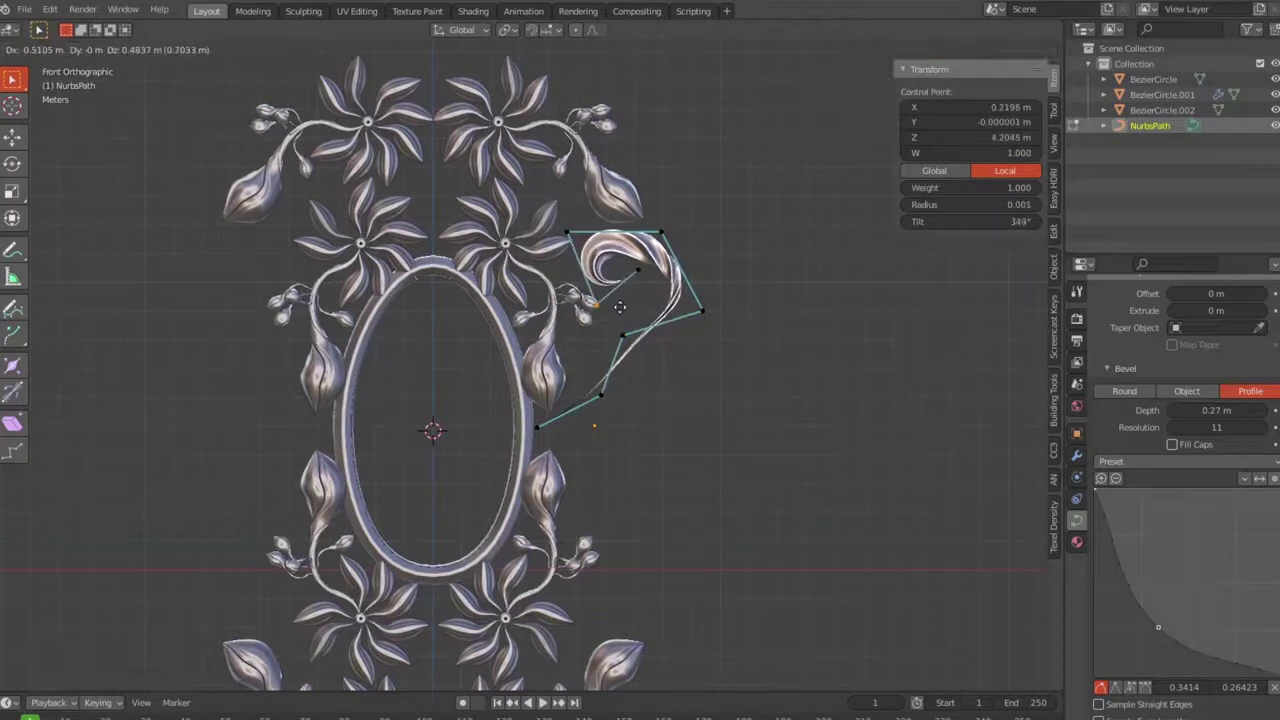
pyautogui.click(571, 334)
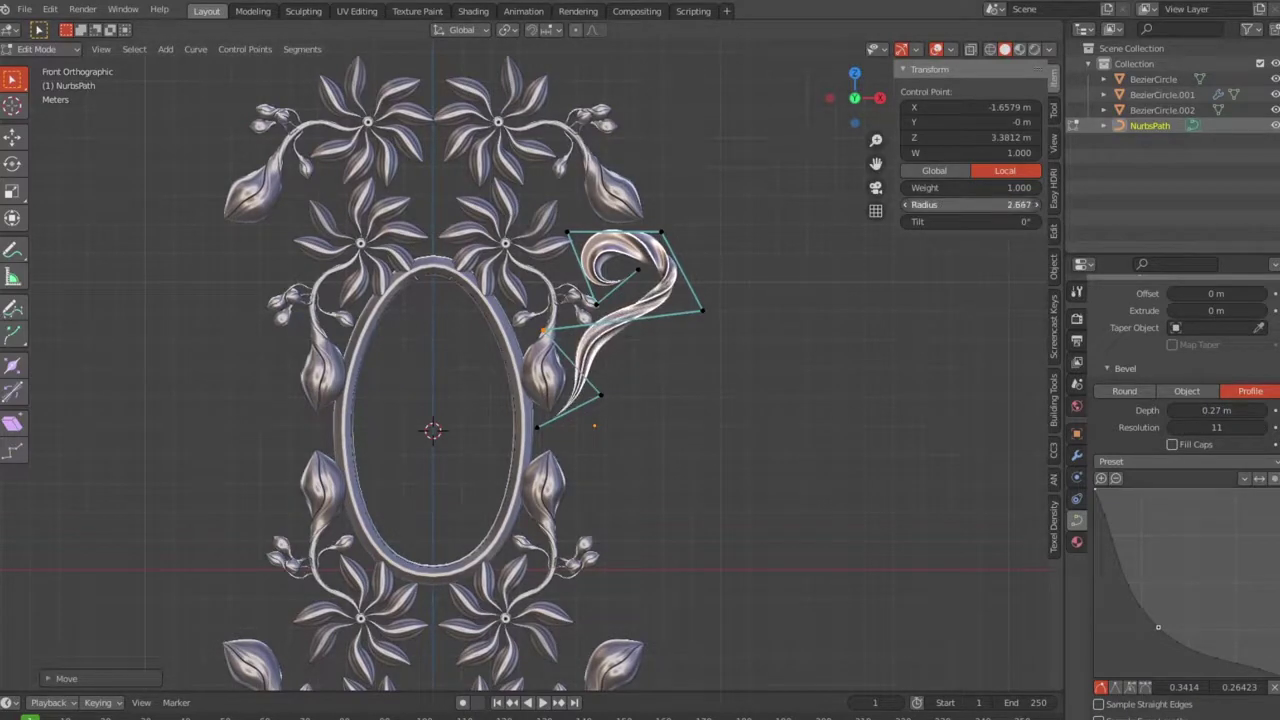
# Taper the tail end point to radius 0 and weight 0.030, and twist it to -435° tilt.
pyautogui.click(547, 423)
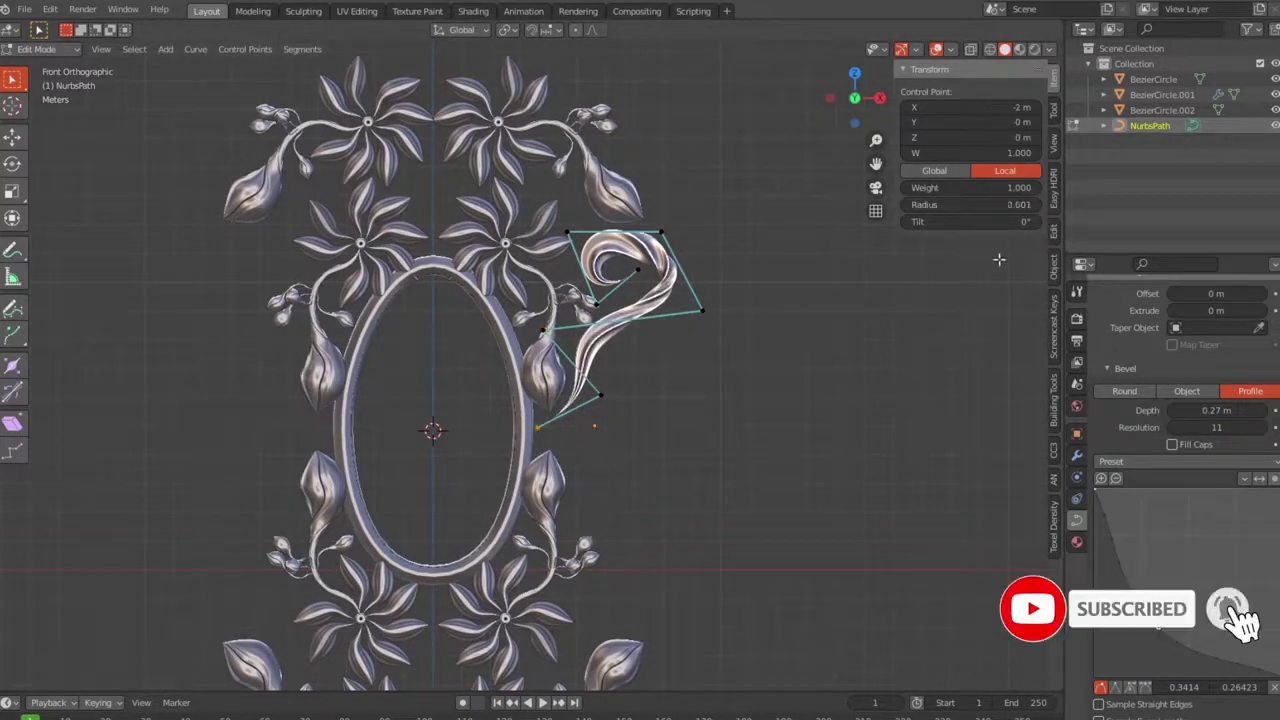
pyautogui.moveTo(1020, 221)
pyautogui.mouseDown()
pyautogui.moveTo(1020, 187)
pyautogui.moveTo(1035, 212)
pyautogui.mouseUp()
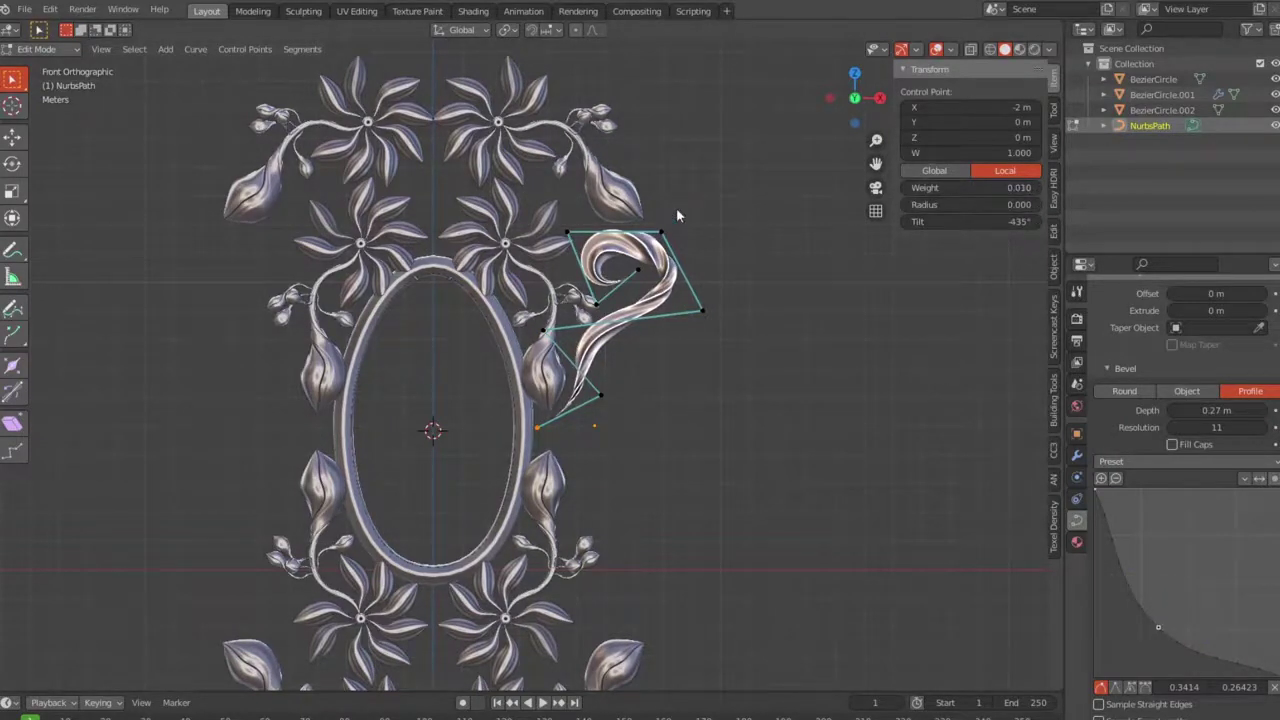
pyautogui.hotkey('ctrl', 't')
# Back in Object Mode, set the scroll's origin to the 3D cursor and apply its location and rotation.
pyautogui.press('Tab')
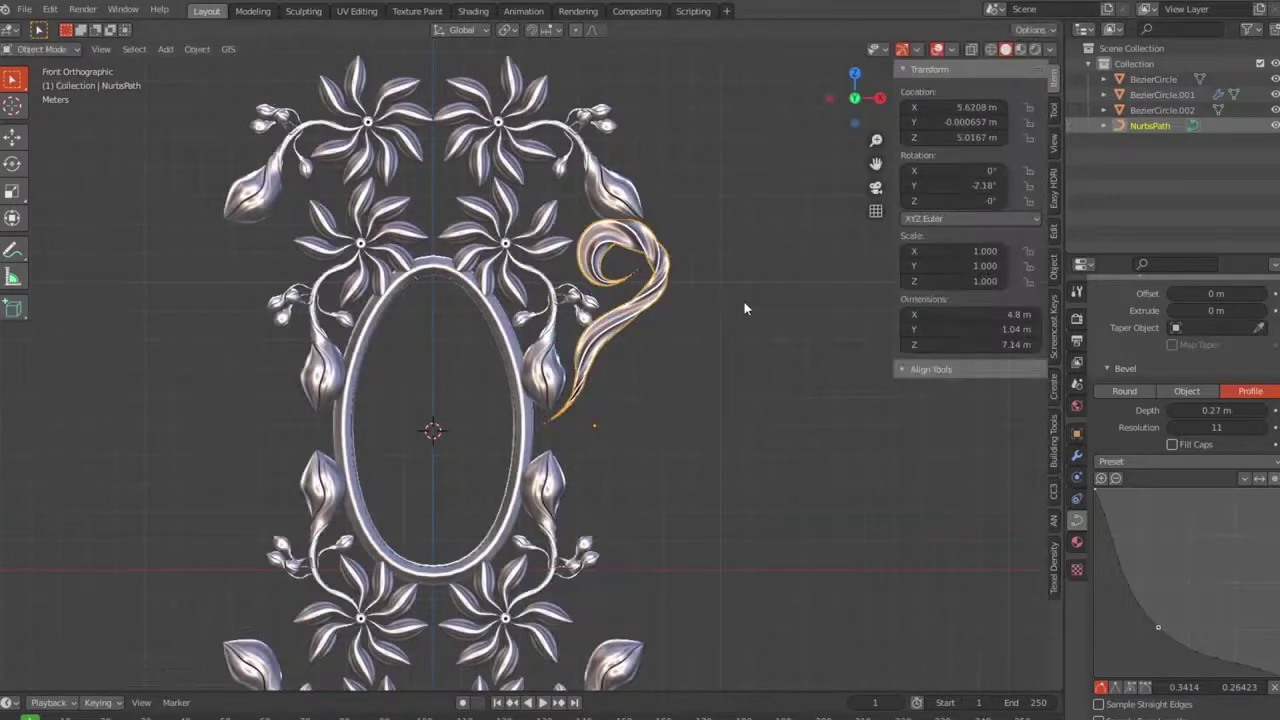
pyautogui.click(792, 401)
pyautogui.moveTo(792, 401); pyautogui.dragTo(769, 384, button='middle')
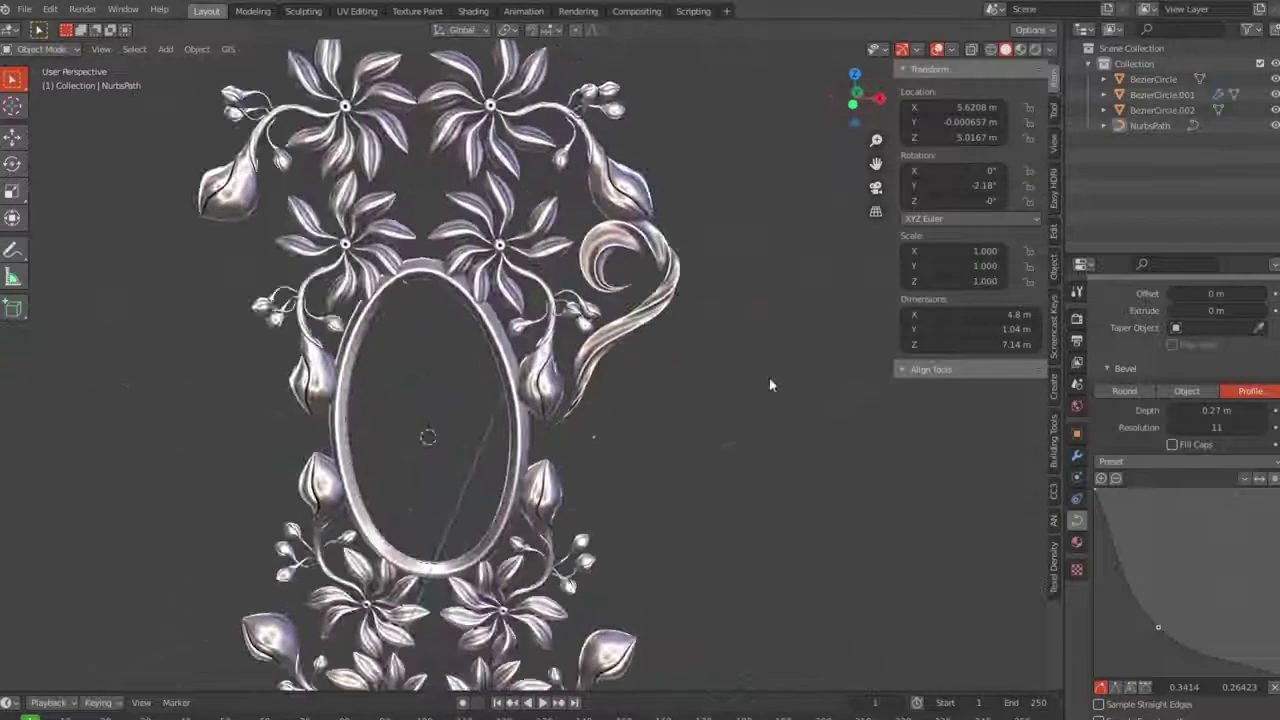
pyautogui.press('KP_1')
pyautogui.click(1163, 127)
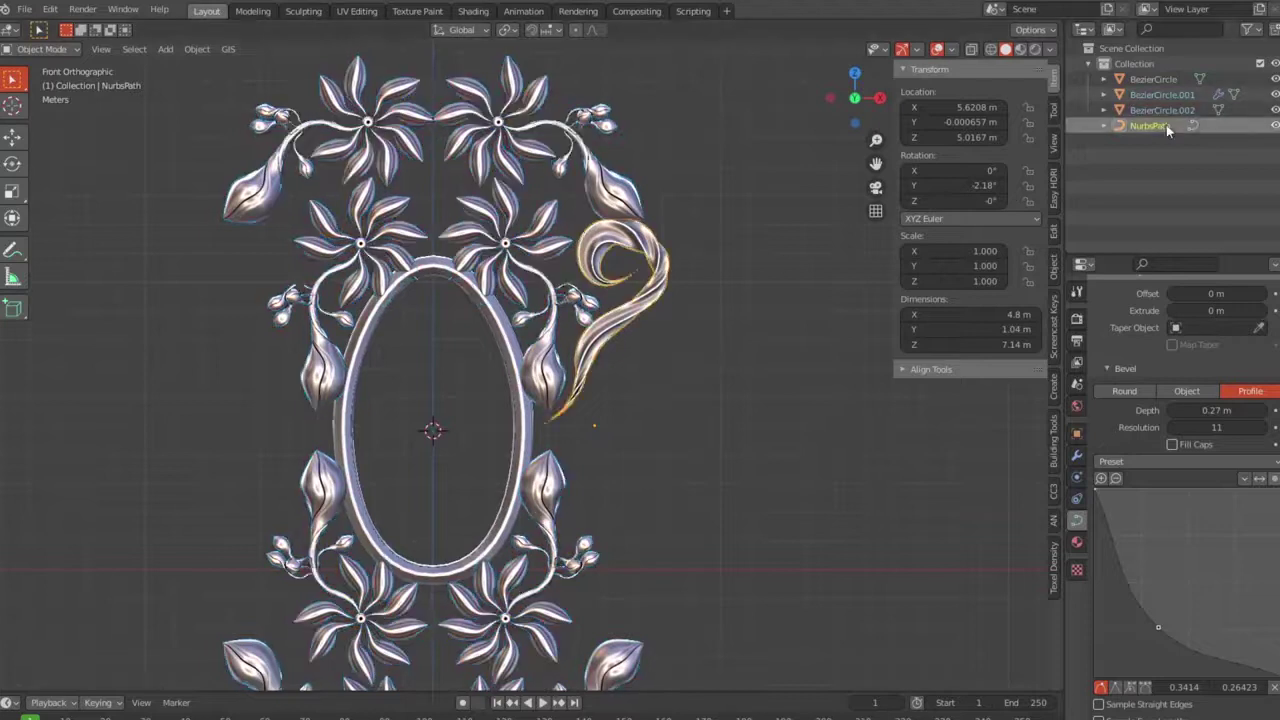
pyautogui.click(165, 49)
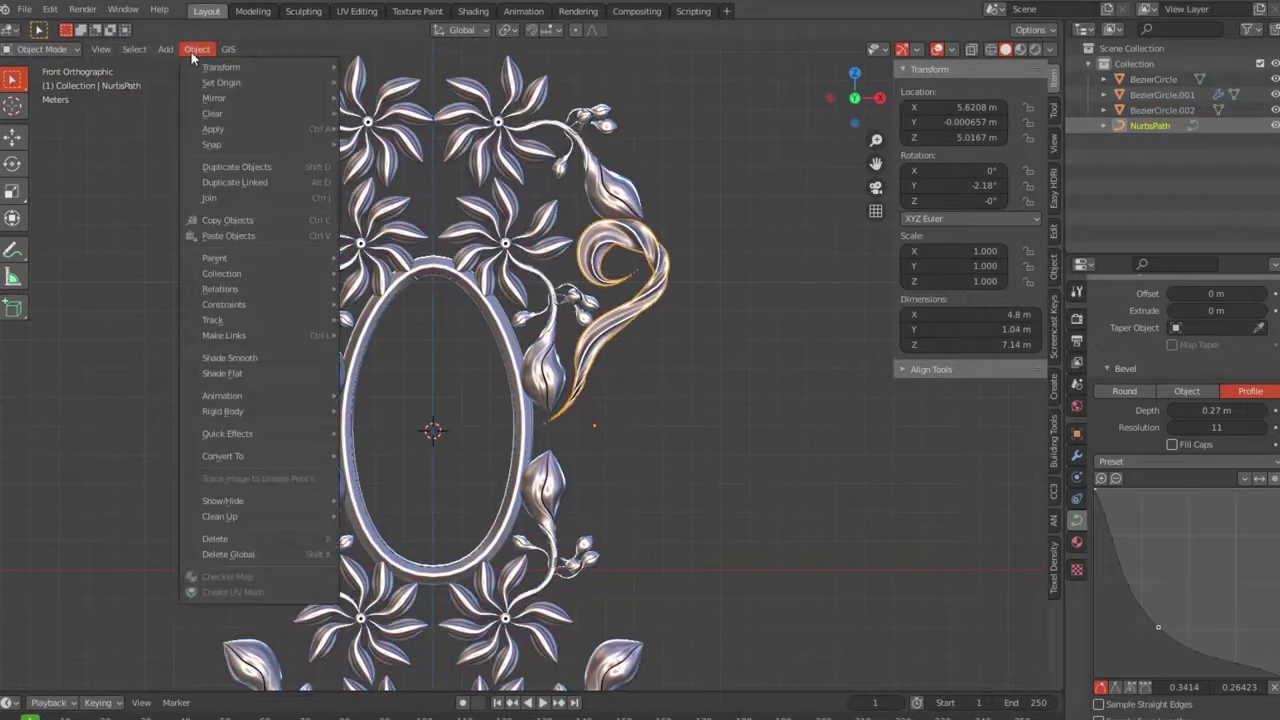
pyautogui.click(430, 114)
pyautogui.rightClick(612, 307)
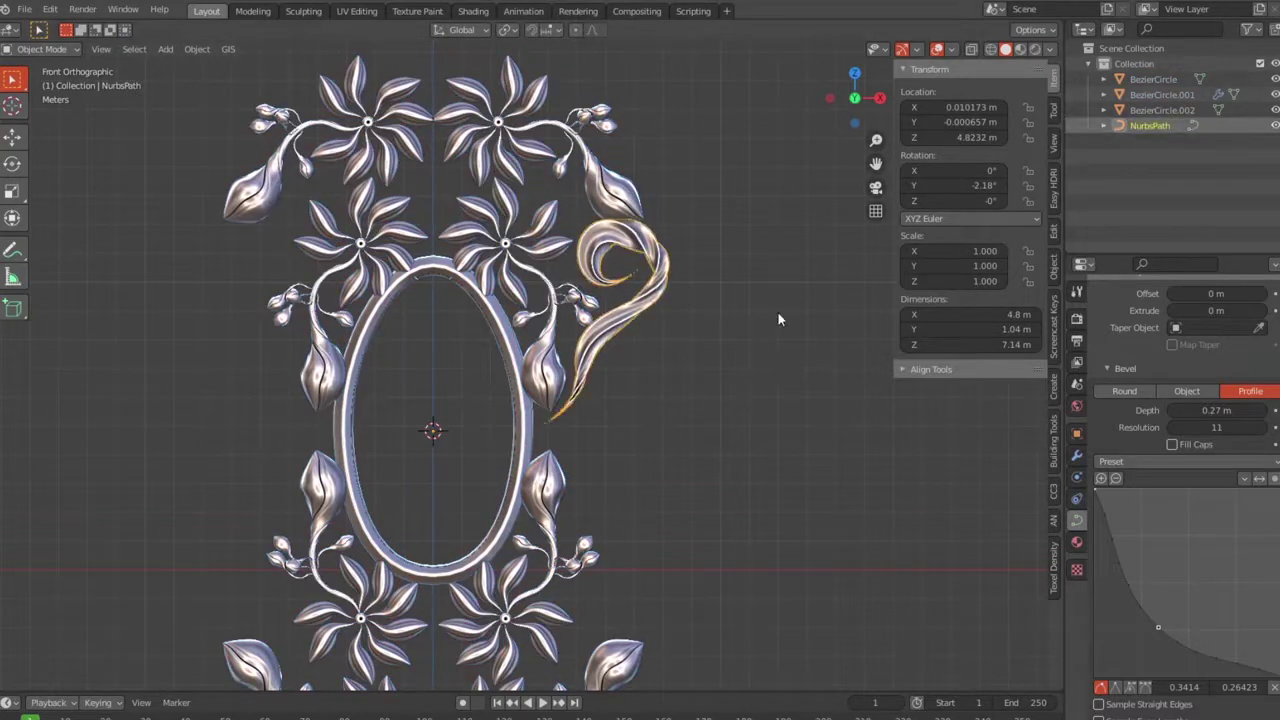
pyautogui.hotkey('ctrl', 'a')
pyautogui.click(763, 316)
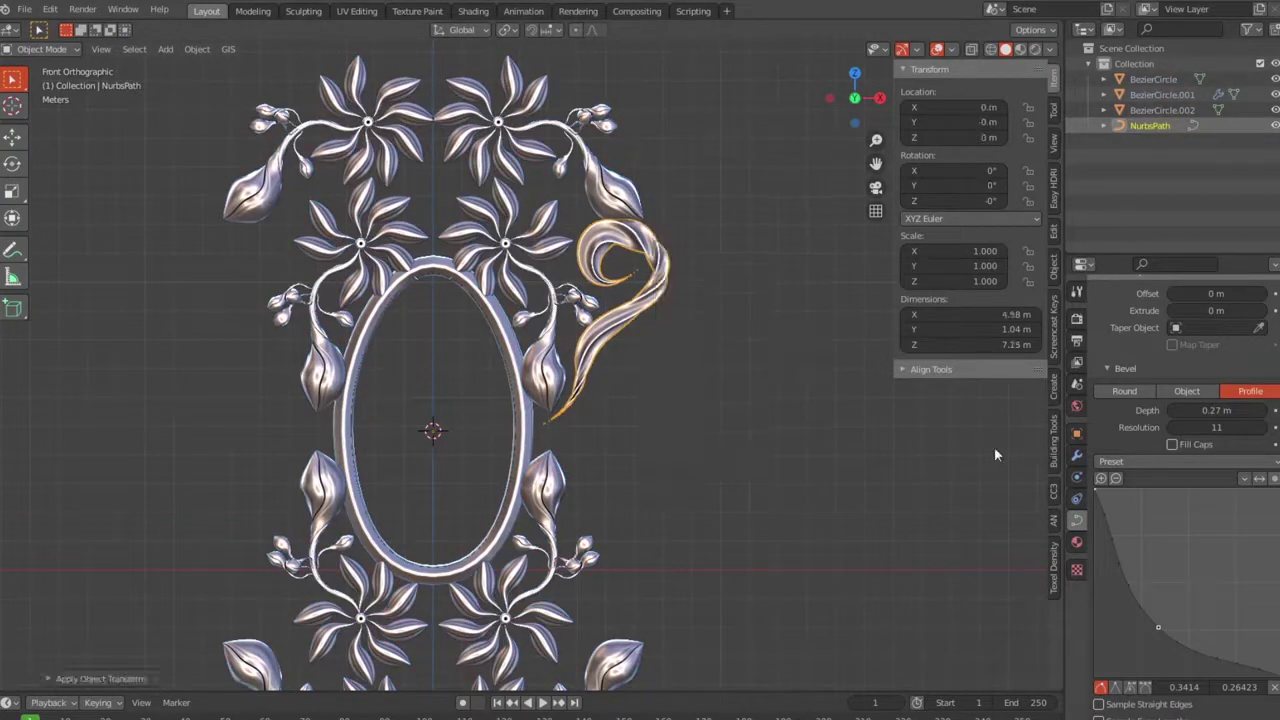
# Add an X-axis Mirror modifier copying the scroll to the frame's left side.
pyautogui.click(1076, 455)
pyautogui.click(1161, 315)
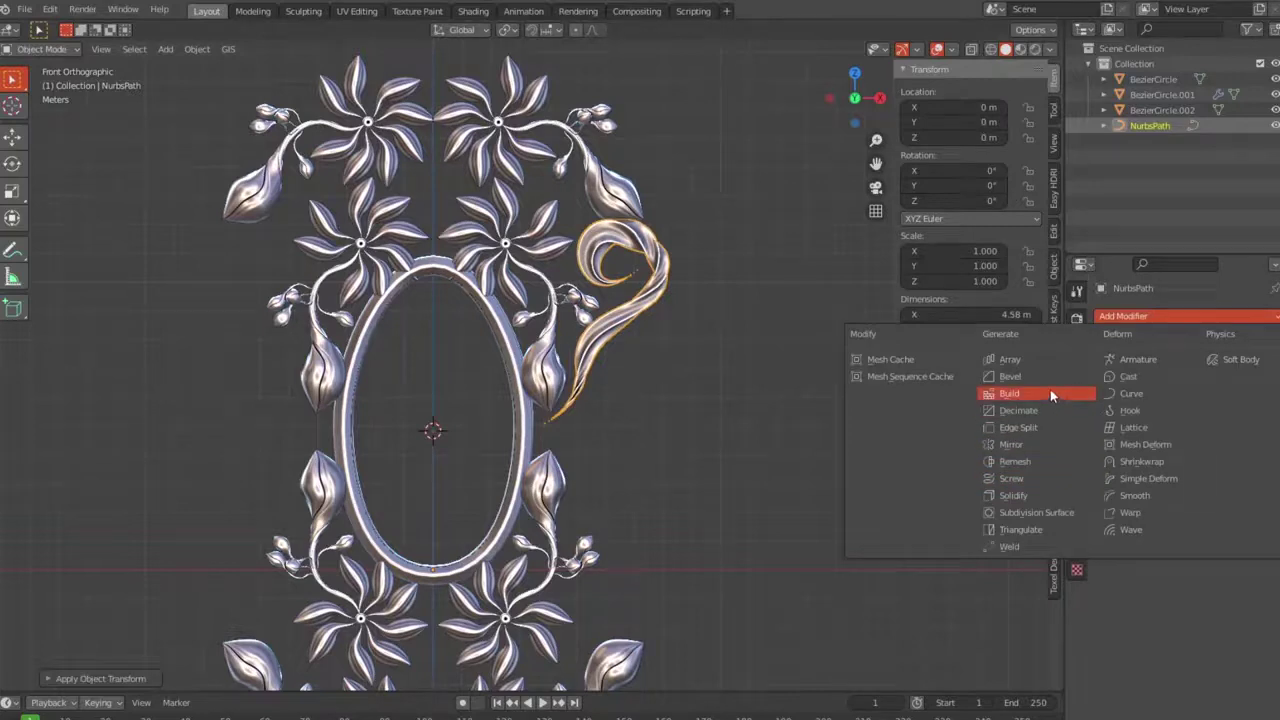
pyautogui.click(1042, 444)
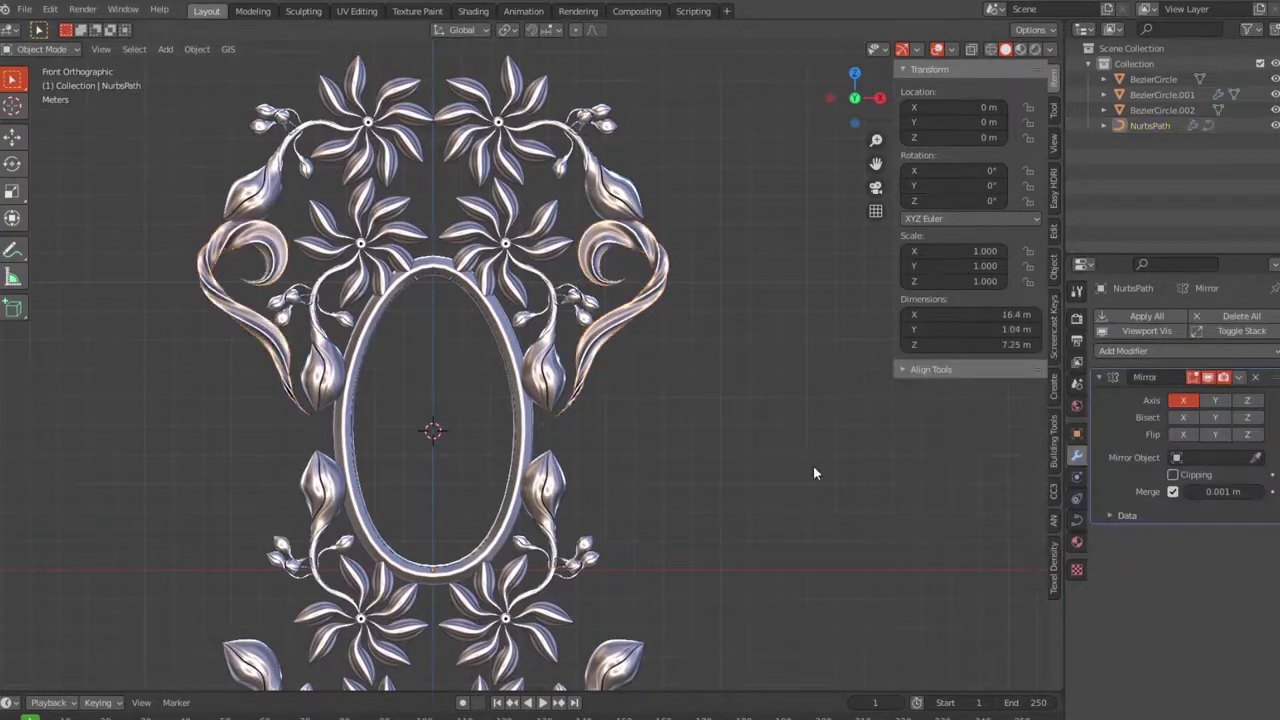
# Recentre the front view and place the 3D cursor between the four upper flowers.
pyautogui.scroll(-5, 712, 430)
pyautogui.moveTo(712, 430); pyautogui.dragTo(736, 446, button='middle')
pyautogui.press('KP_1')
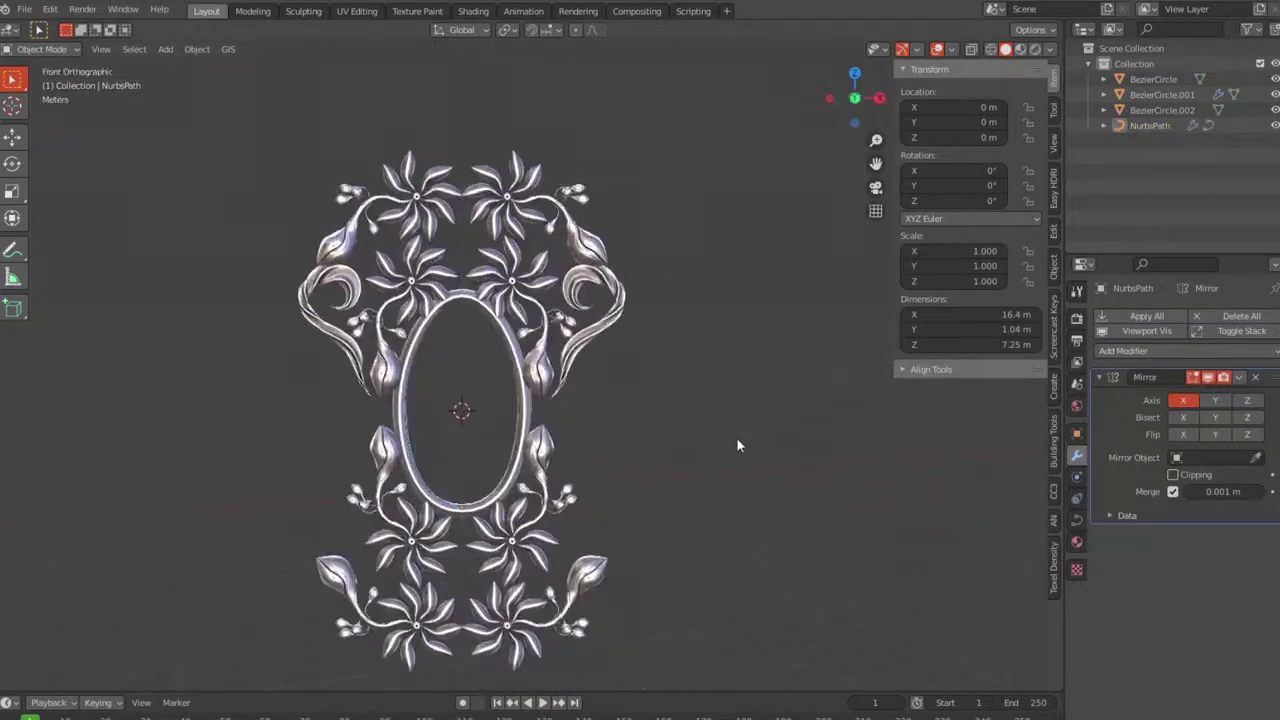
pyautogui.keyDown('shift'); pyautogui.moveTo(729, 380); pyautogui.dragTo(730, 468, button='middle'); pyautogui.keyUp('shift')
pyautogui.scroll(-2, 731, 468)
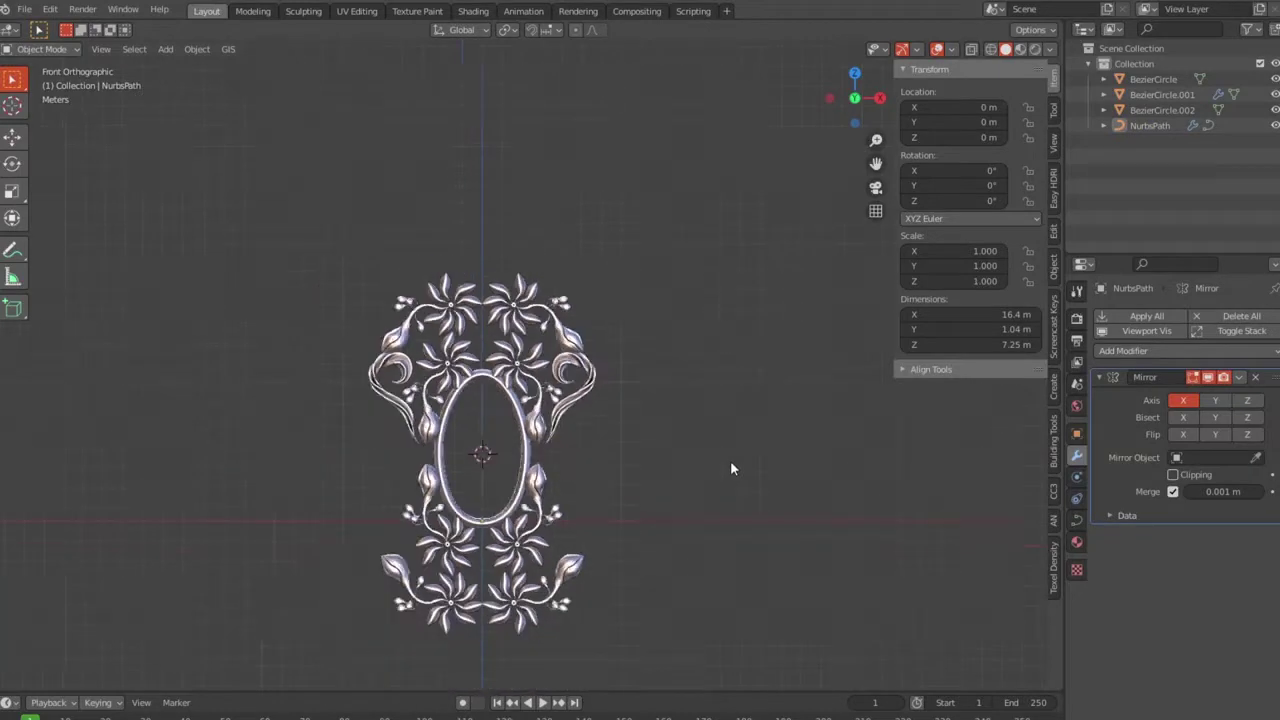
pyautogui.scroll(1, 730, 460)
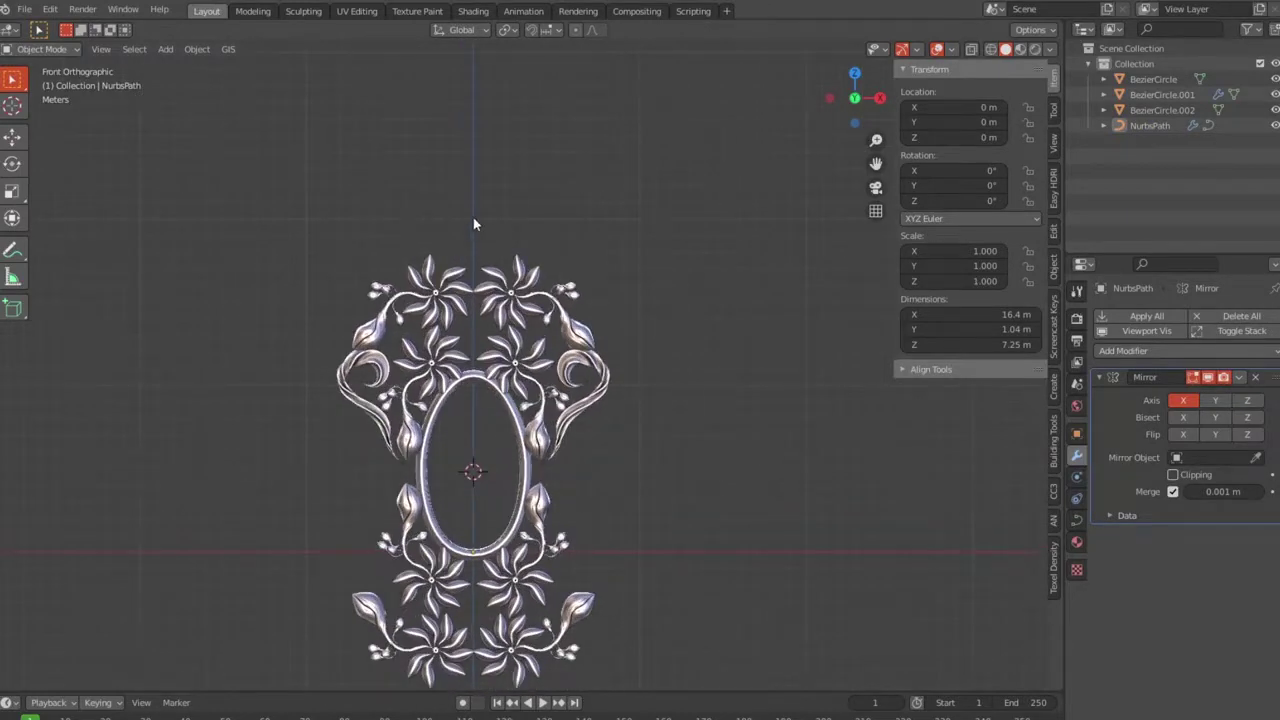
pyautogui.scroll(1, 473, 224)
pyautogui.scroll(2, 462, 416)
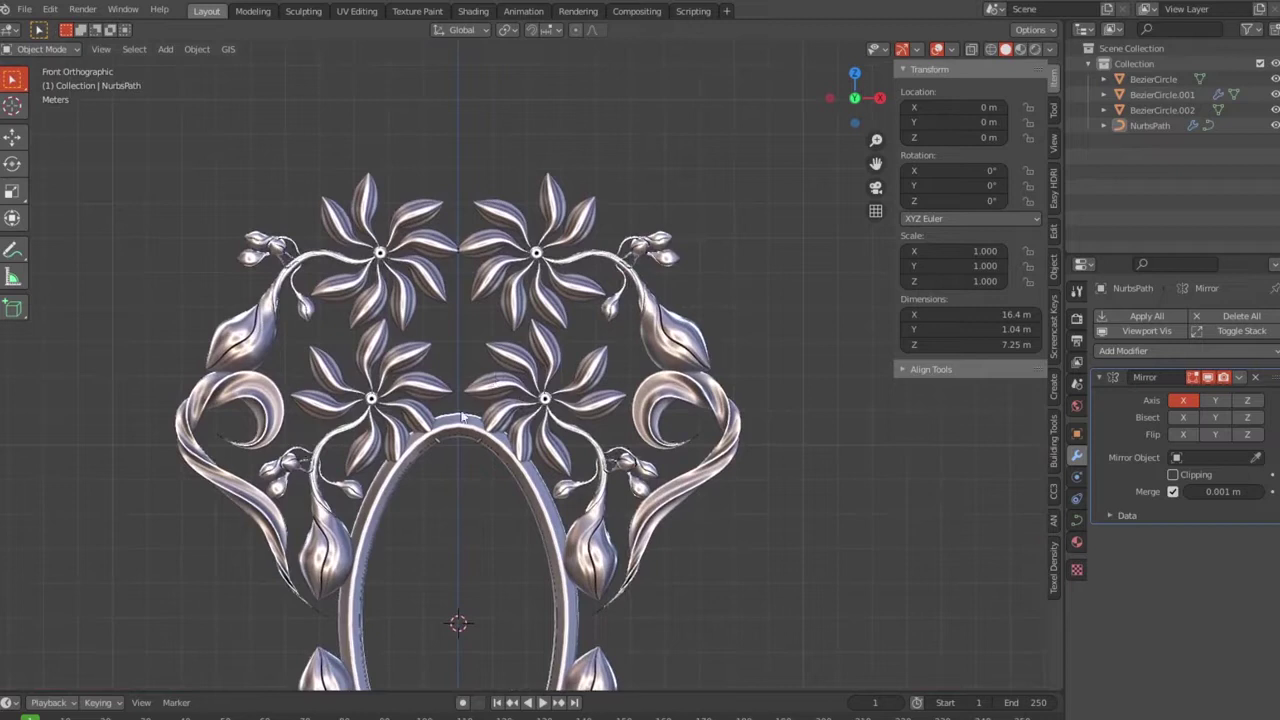
pyautogui.keyDown('shift'); pyautogui.rightClick(458, 332); pyautogui.keyUp('shift')
pyautogui.scroll(3, 526, 347)
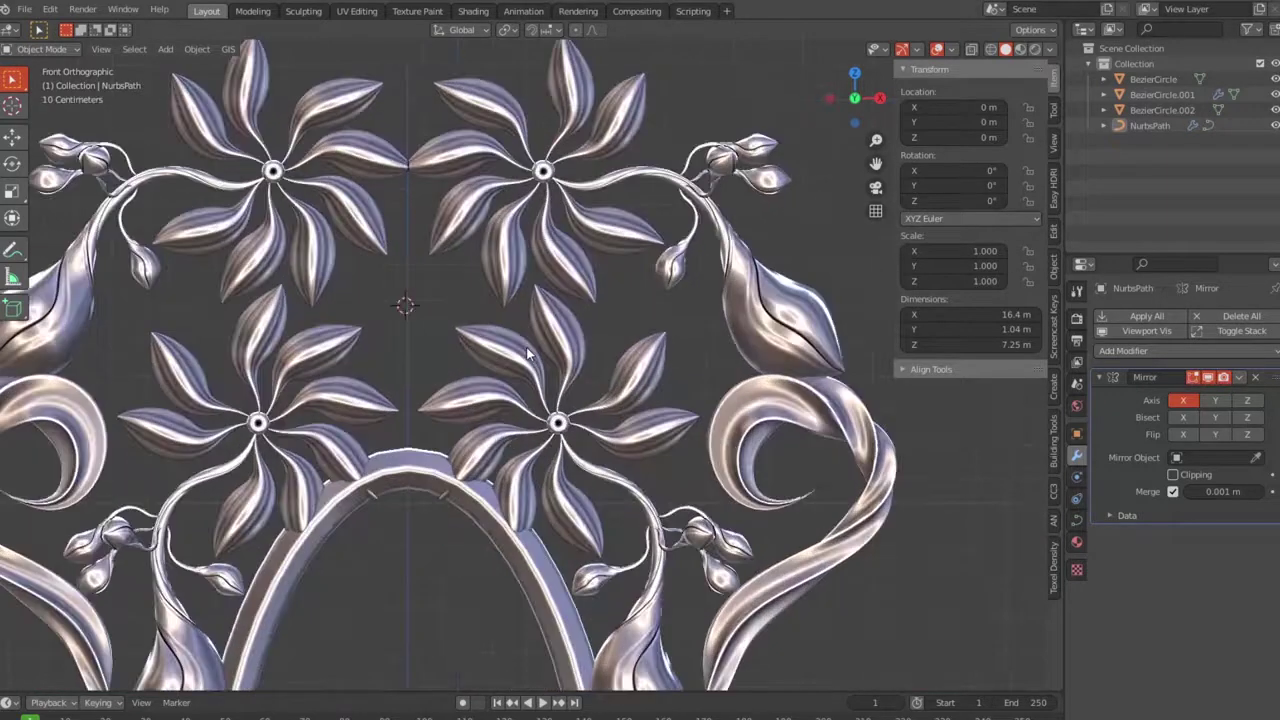
pyautogui.hotkey('shift', 'a')
# Add an Angle curve at the cursor, scale it to 0.26 and rotate it upright to 91.5°.
pyautogui.click(587, 431)
pyautogui.press('r')
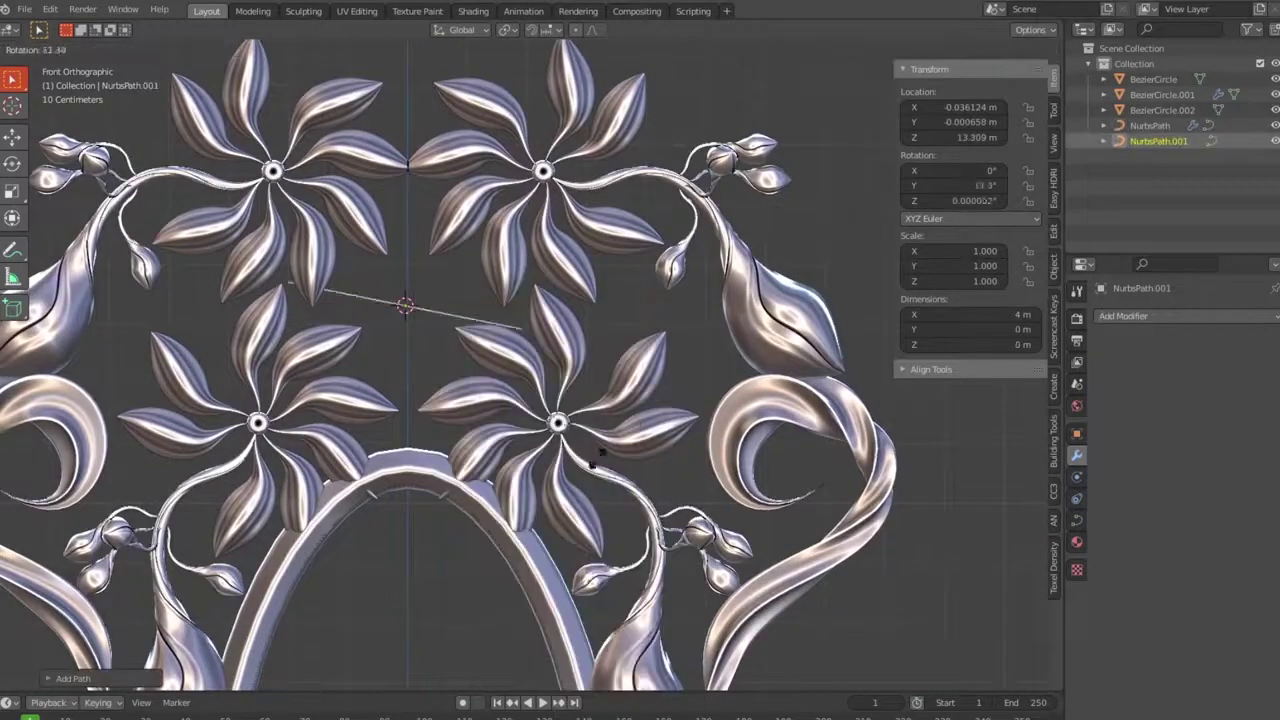
pyautogui.click(465, 485)
pyautogui.press('s')
pyautogui.click(440, 335)
pyautogui.press('r')
pyautogui.click(505, 297)
# Move the top point, extrude new points at both ends and shift the middle point into a gently bent stem.
pyautogui.press('Tab')
pyautogui.click(438, 277)
pyautogui.press('g')
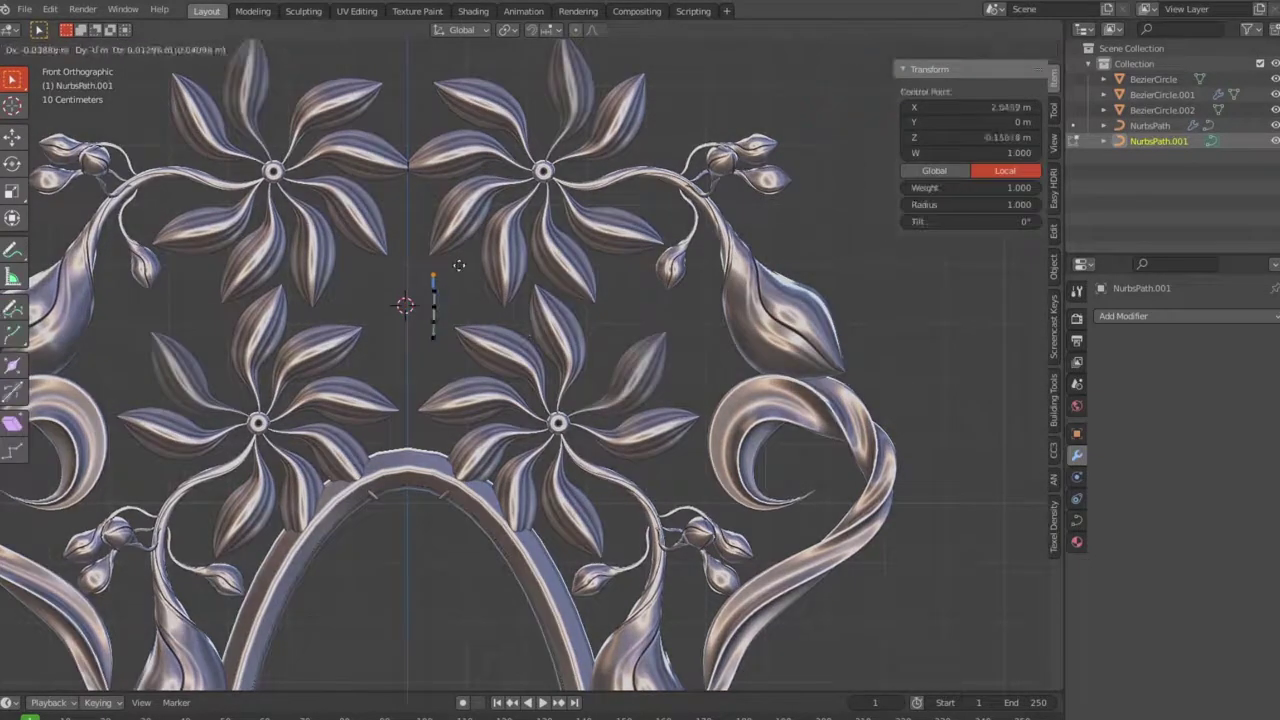
pyautogui.click(476, 263)
pyautogui.press('e')
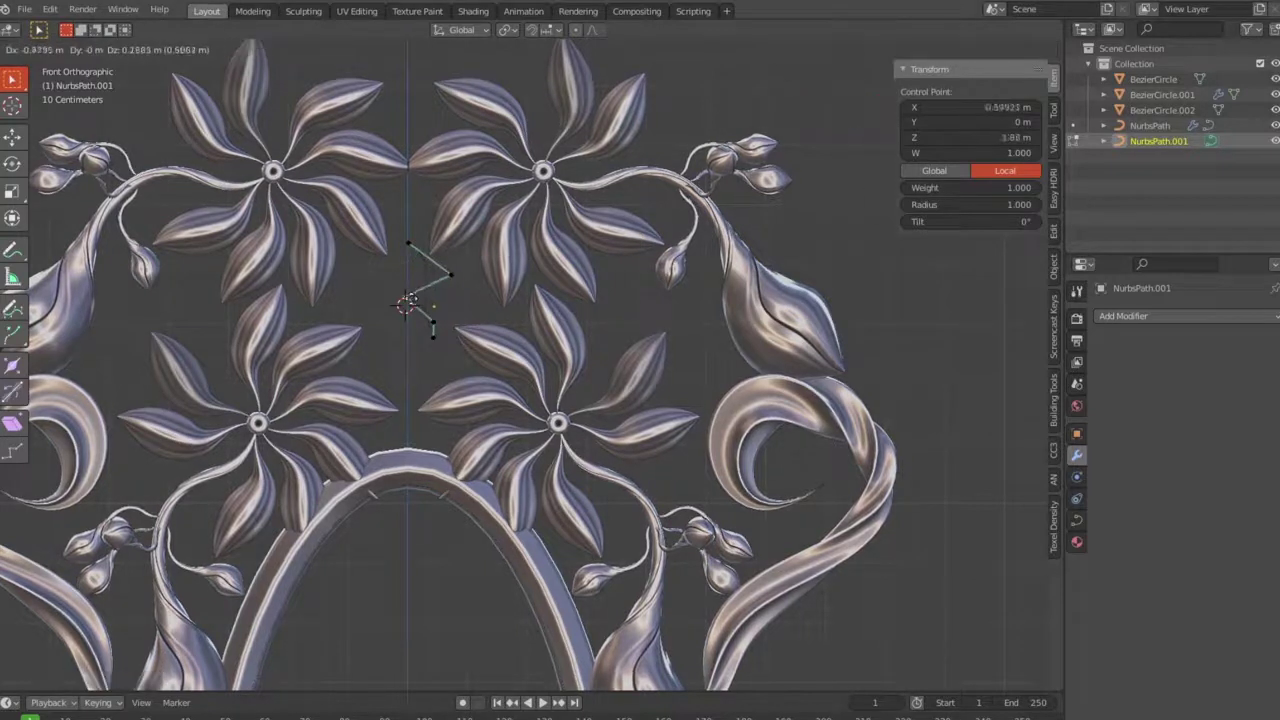
pyautogui.click(378, 280)
pyautogui.click(432, 337)
pyautogui.press('e')
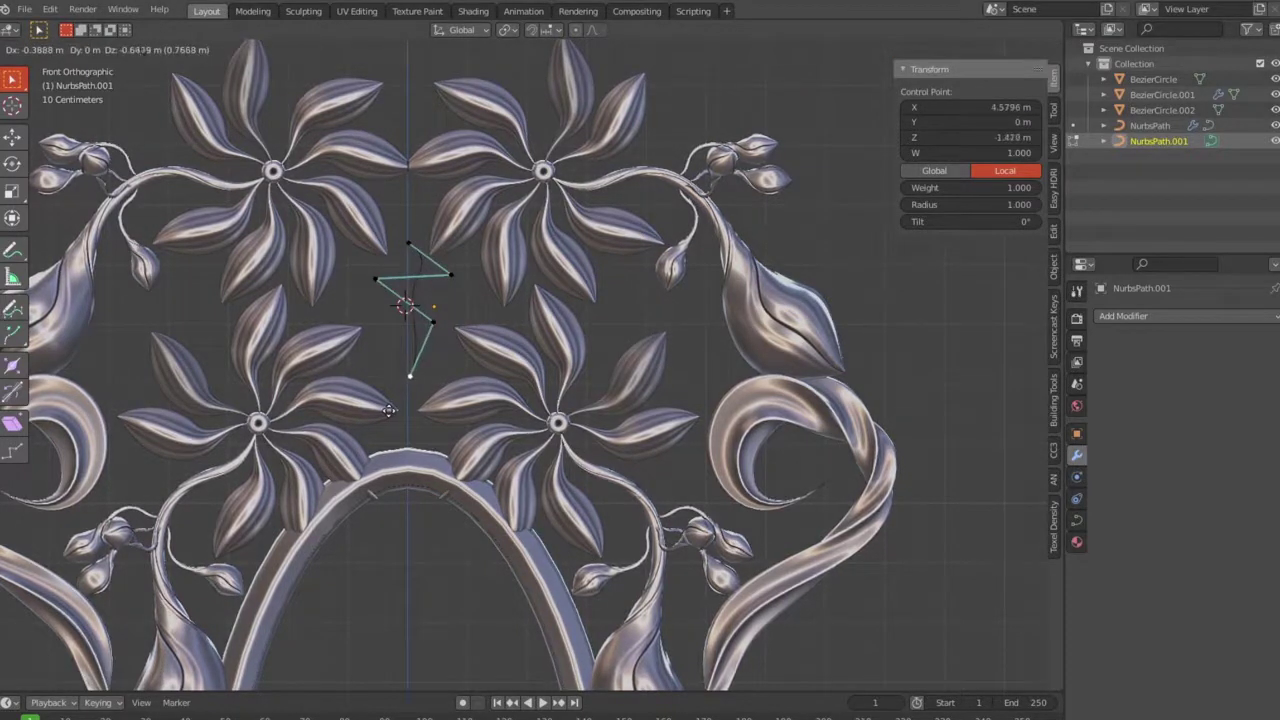
pyautogui.click(386, 398)
pyautogui.click(432, 322)
pyautogui.press('g')
pyautogui.click(411, 340)
pyautogui.press('Tab')
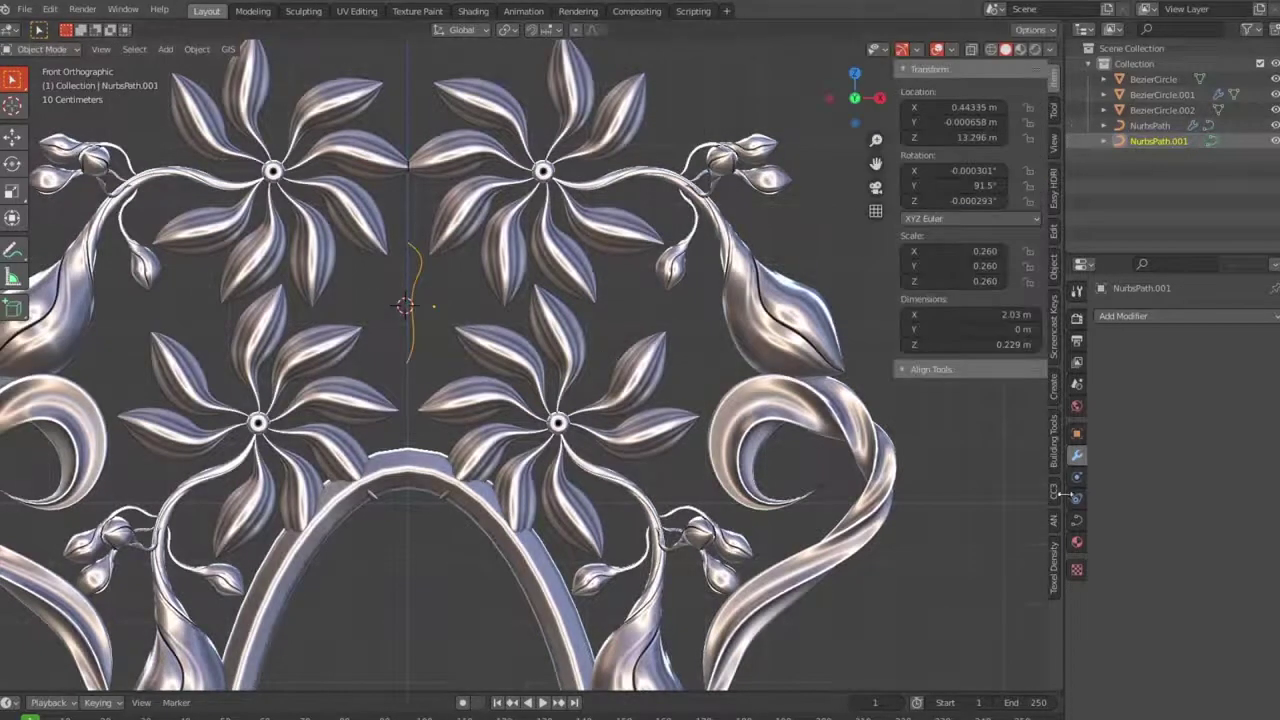
# Set the curve's bevel to Profile with a 0.09 m depth.
pyautogui.click(1076, 519)
pyautogui.scroll(-5, 1242, 595)
pyautogui.click(1250, 576)
pyautogui.moveTo(1245, 595); pyautogui.dragTo(1265, 598)
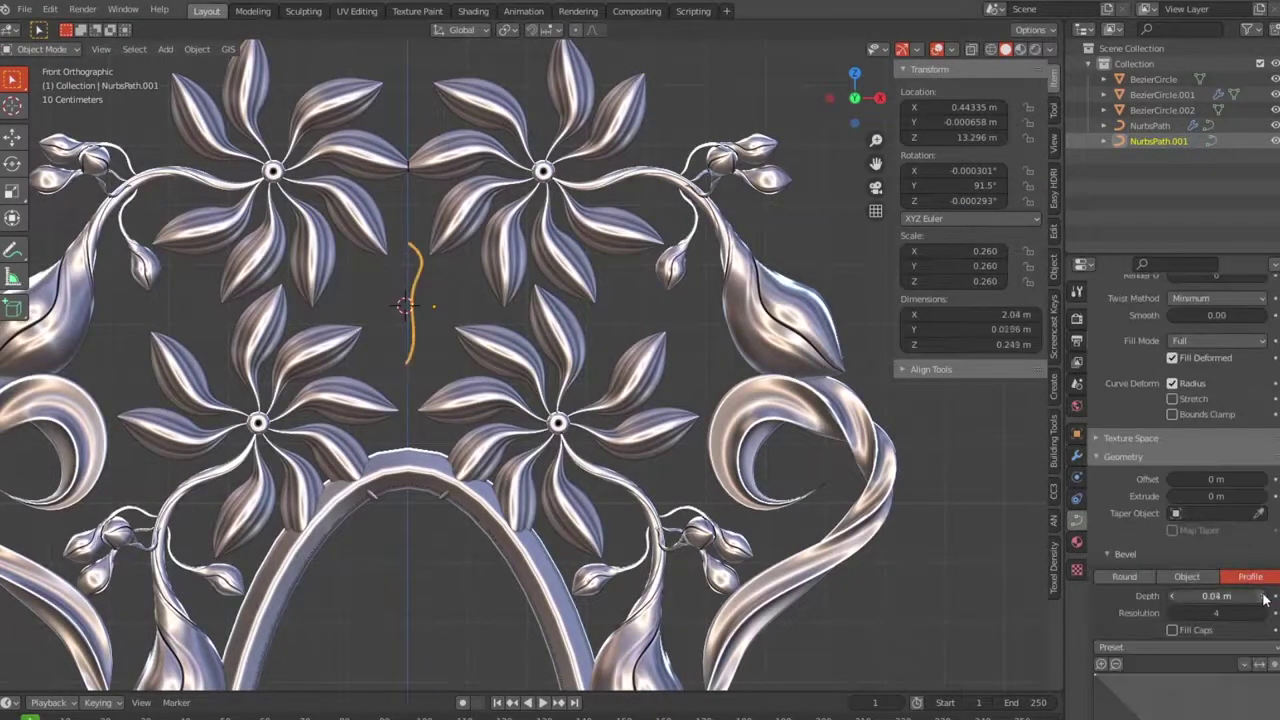
pyautogui.scroll(-3, 1186, 644)
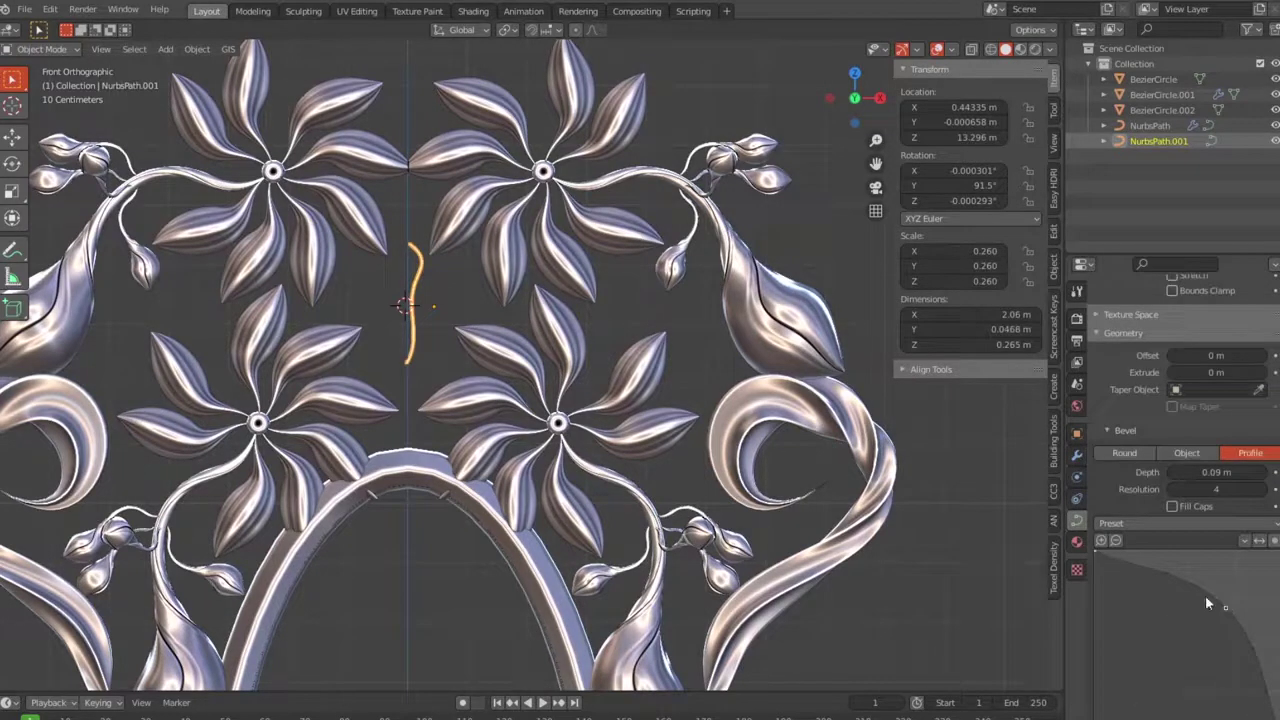
# In Edit Mode, thicken the stem's bottom, reposition a point, thicken another section and tilt it.
pyautogui.press('Tab')
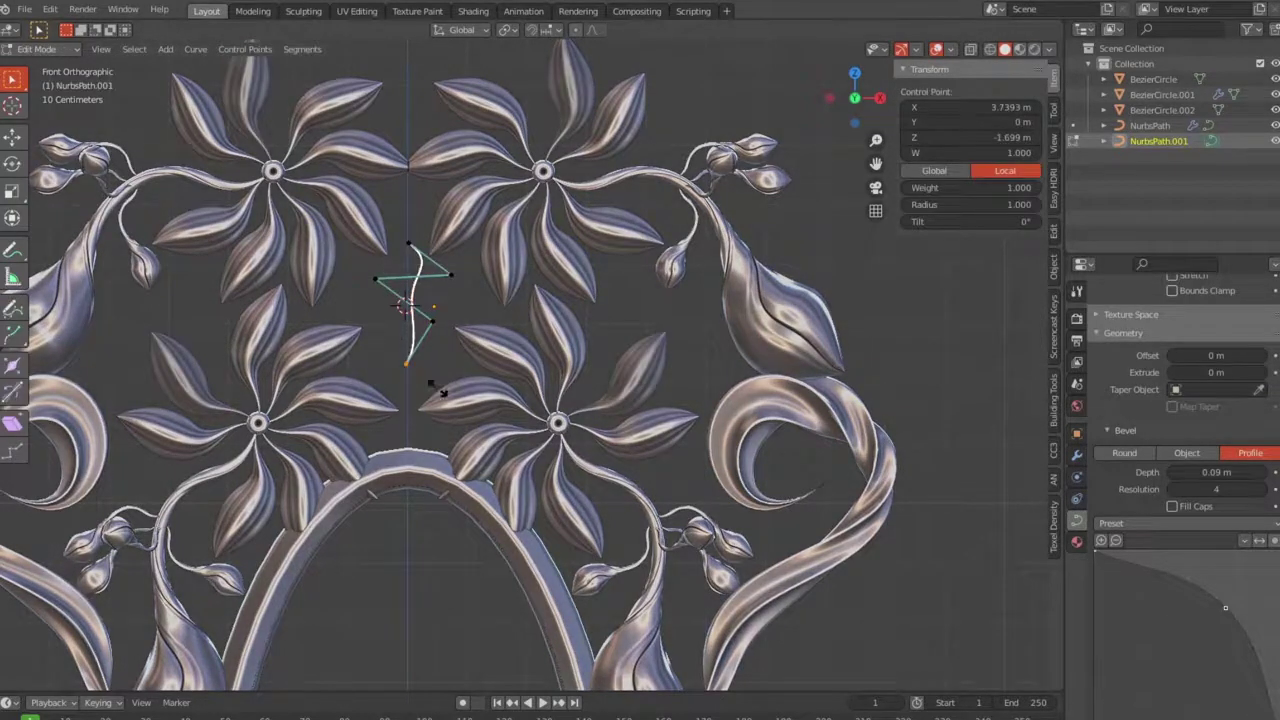
pyautogui.hotkey('alt', 's')
pyautogui.click(745, 570)
pyautogui.hotkey('alt', 's')
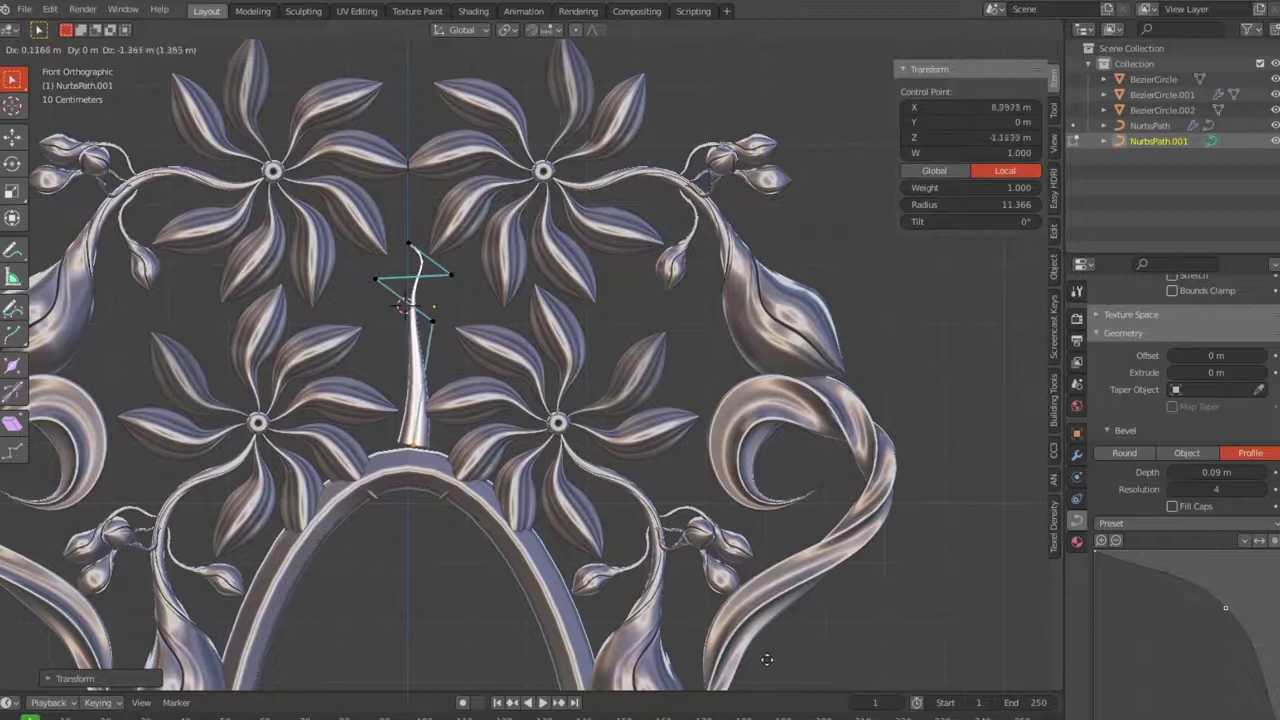
pyautogui.rightClick(769, 662)
pyautogui.hotkey('ctrl', 'z')
pyautogui.press('g')
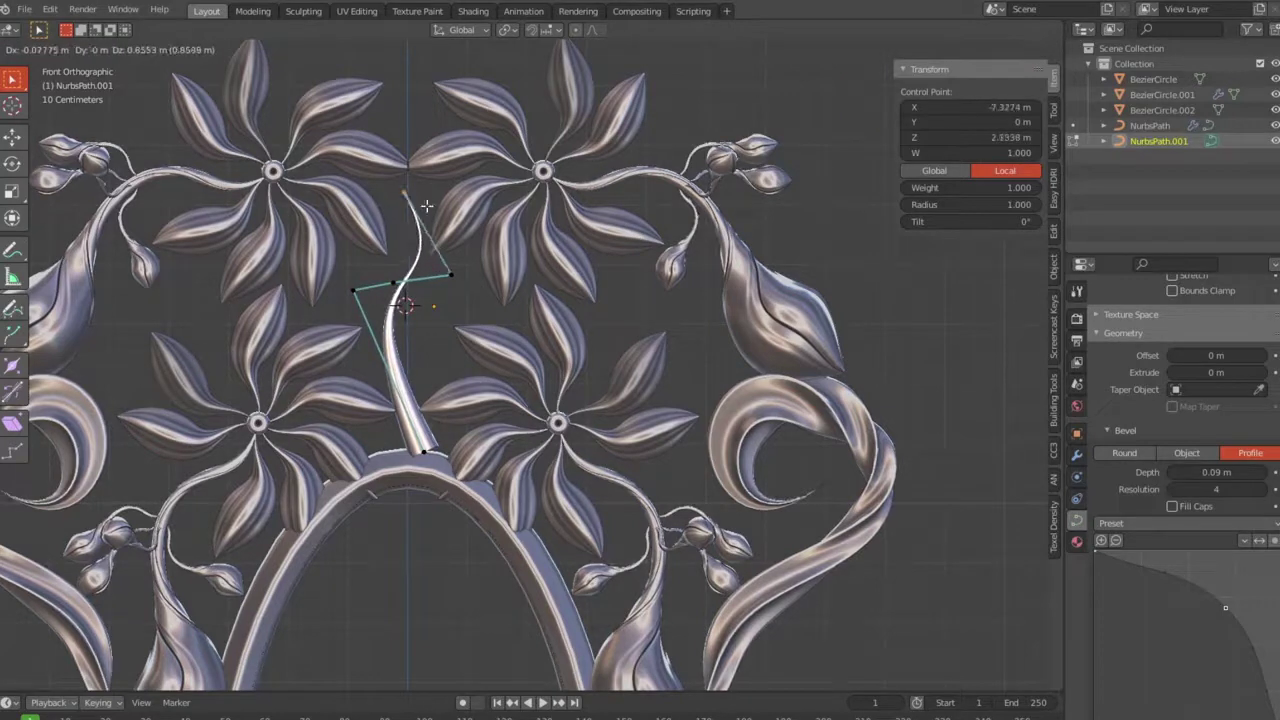
pyautogui.click(433, 327)
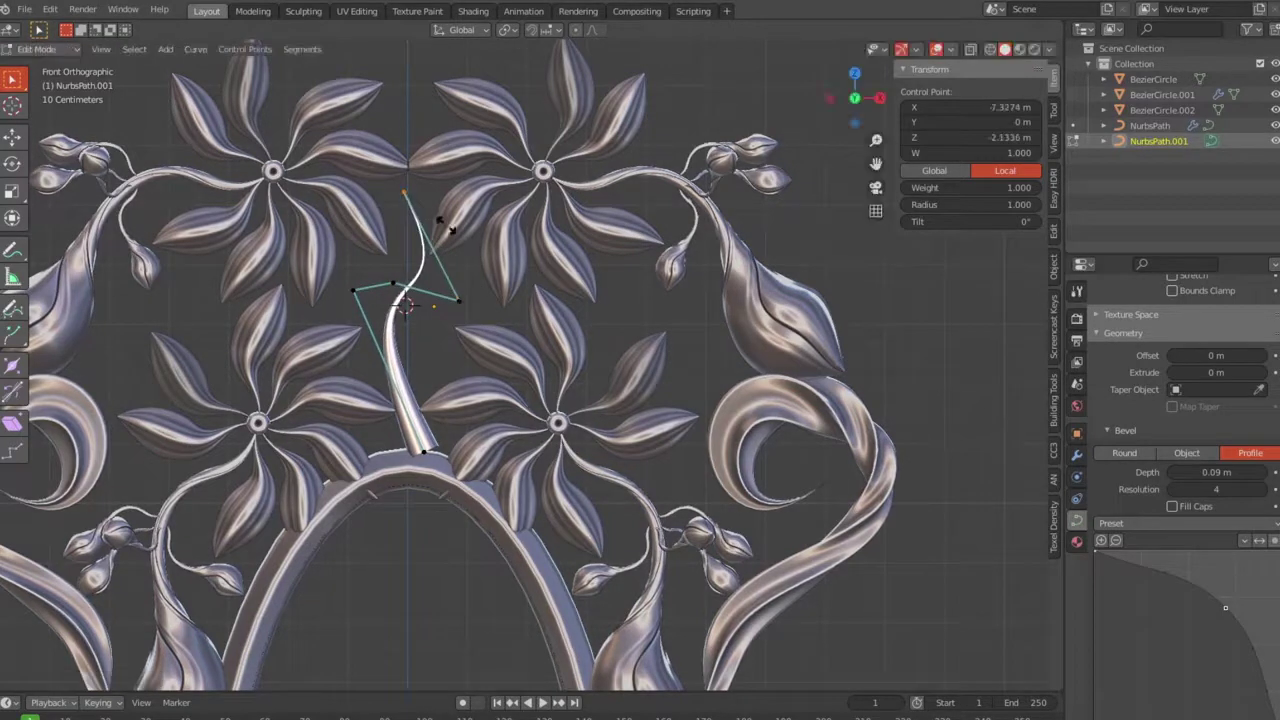
pyautogui.hotkey('alt', 's')
pyautogui.press('Escape')
pyautogui.hotkey('alt', 's')
pyautogui.click(697, 463)
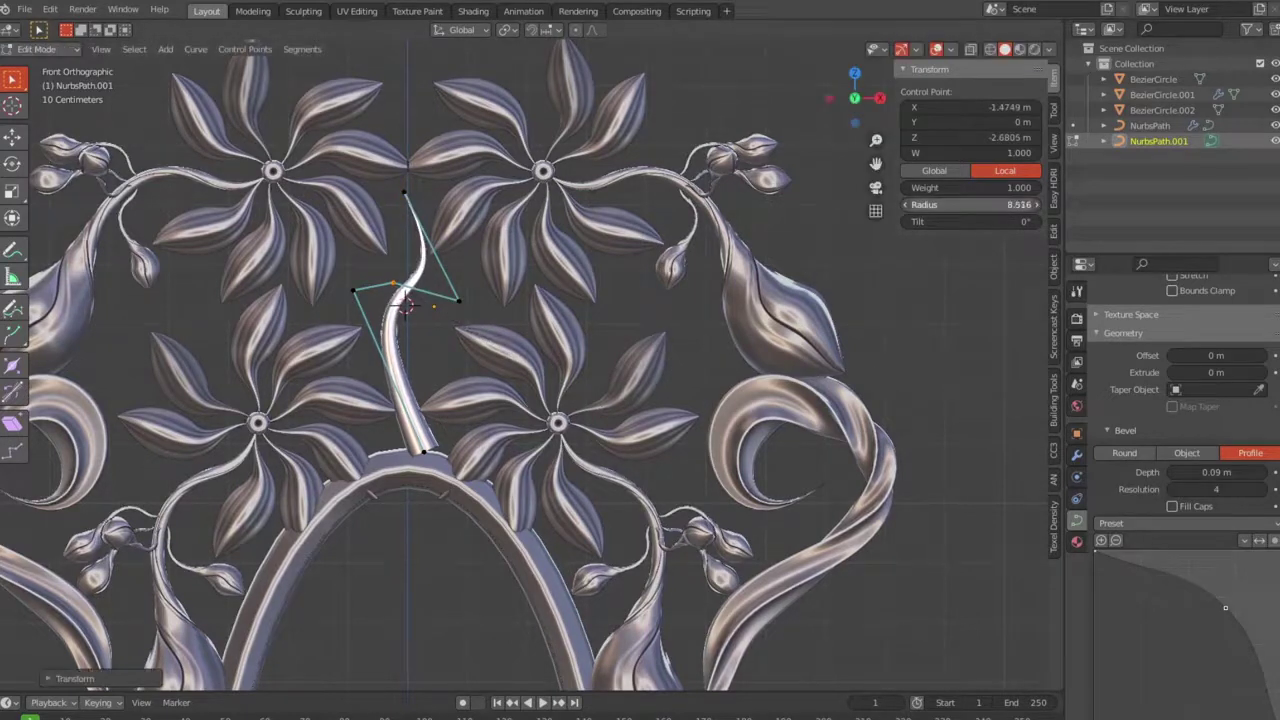
pyautogui.moveTo(970, 221); pyautogui.dragTo(1000, 221)
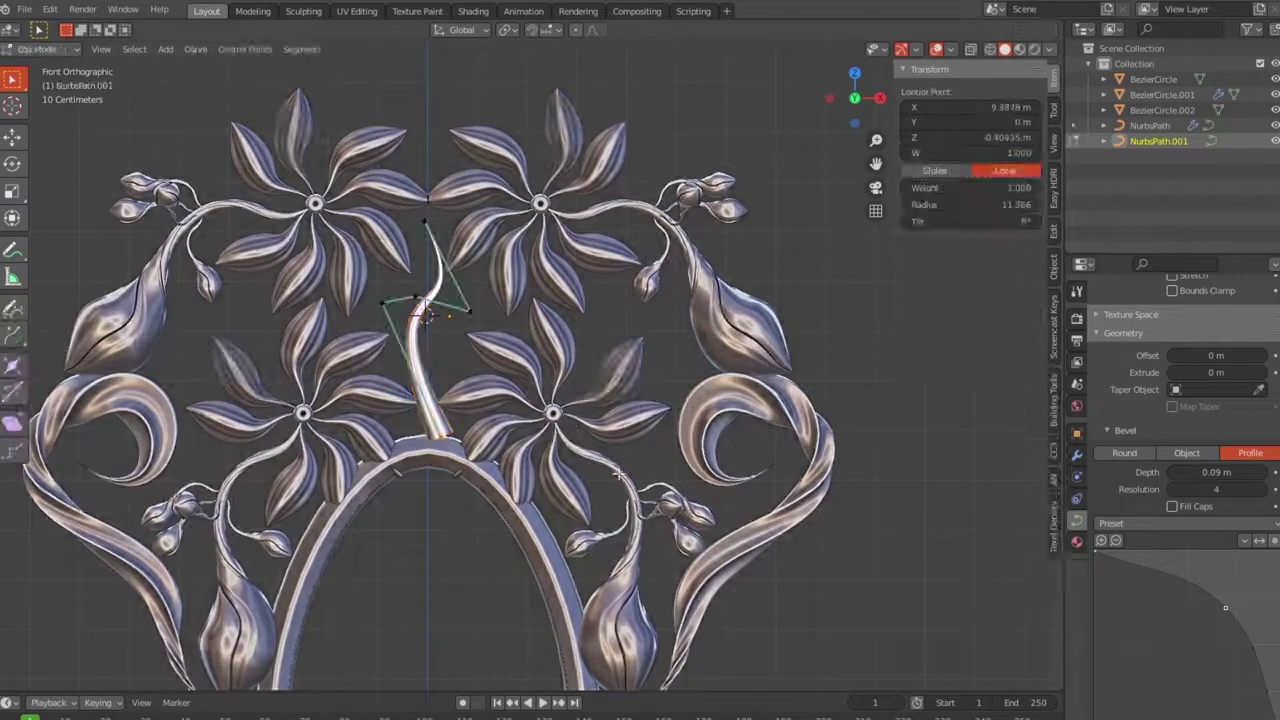
# Rotate a point, fatten the stem's base and reposition another point so the stem tapers to a tip.
pyautogui.hotkey('alt', 's')
pyautogui.click(590, 510)
pyautogui.press('r')
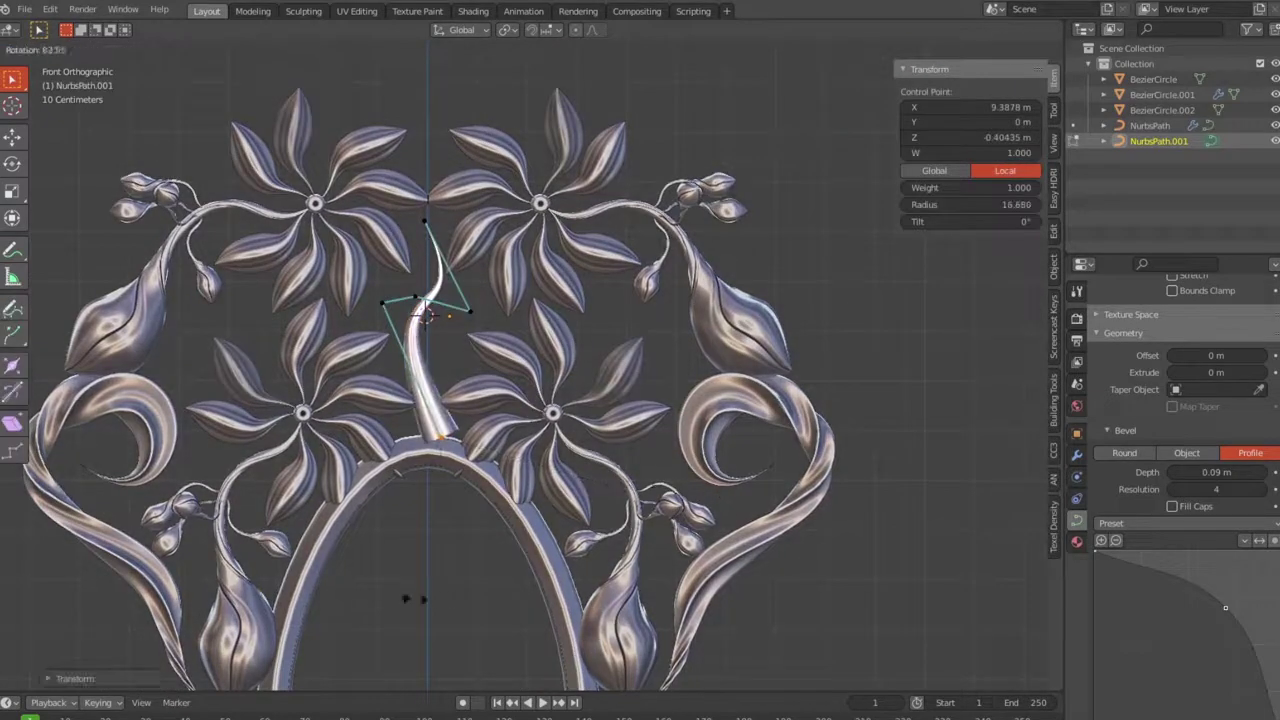
pyautogui.click(466, 525)
pyautogui.hotkey('alt', 's')
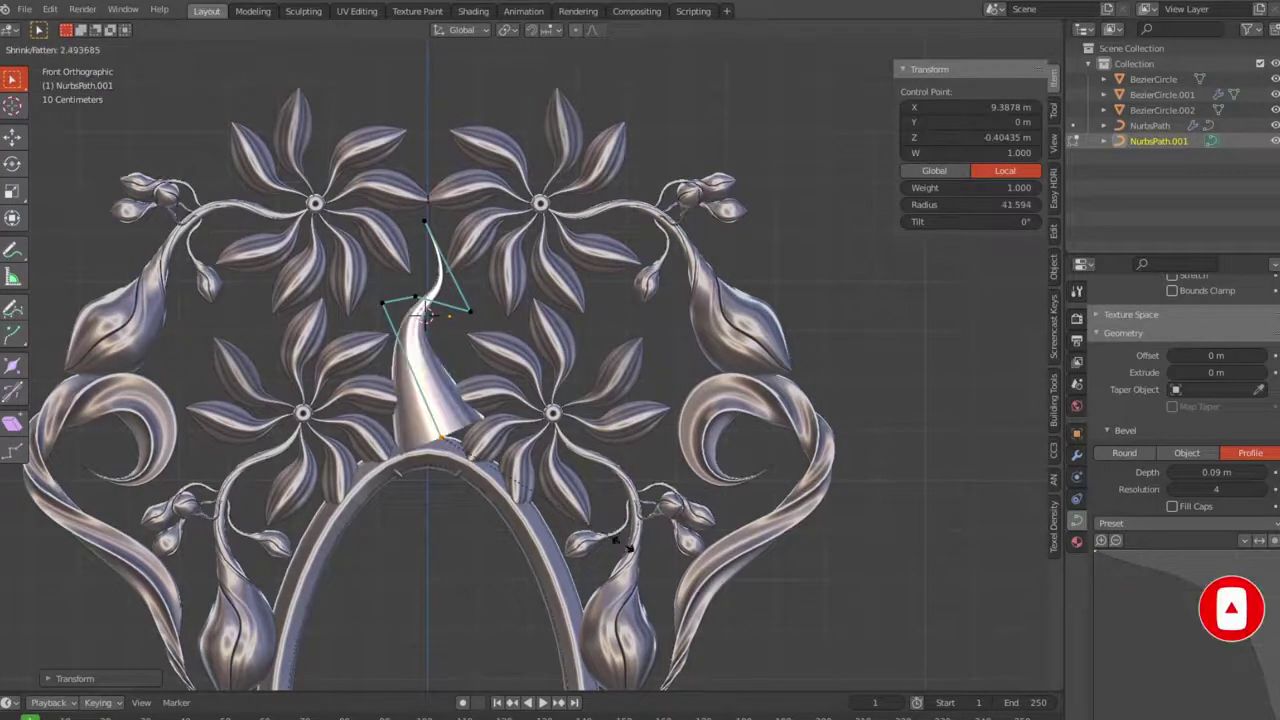
pyautogui.click(462, 414)
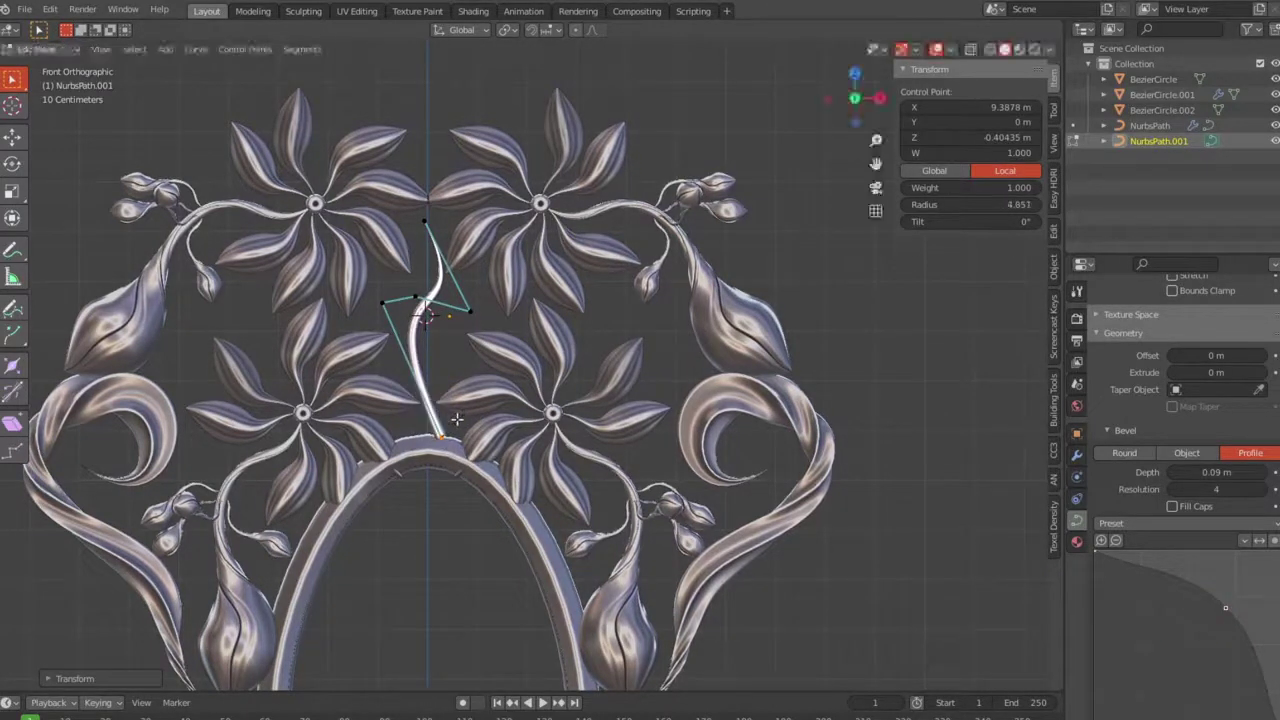
pyautogui.click(383, 302)
pyautogui.press('g')
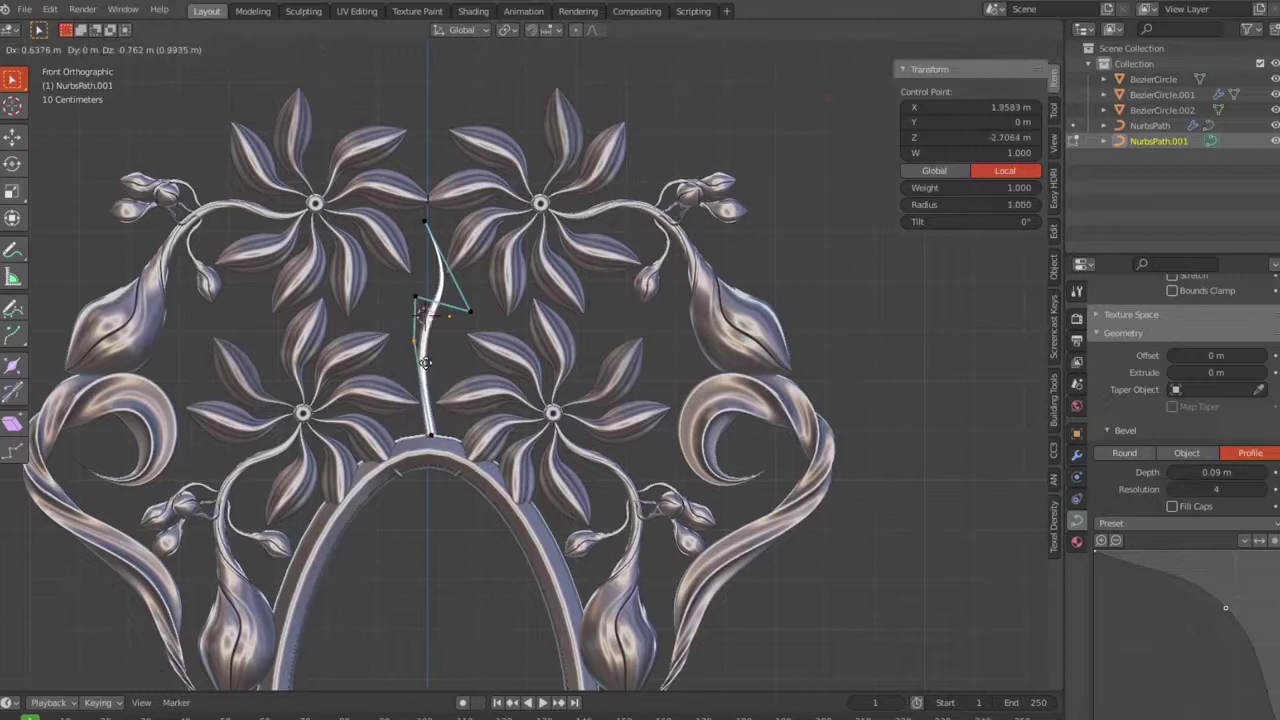
pyautogui.click(425, 318)
pyautogui.press('Tab')
# Recentre the ornament and select curves via F3, leaving the inner oval unselected.
pyautogui.scroll(-5, 763, 465)
pyautogui.moveTo(755, 460)
pyautogui.keyDown('shift'); pyautogui.mouseDown(button='middle')
pyautogui.moveTo(698, 346)
pyautogui.moveTo(722, 385)
pyautogui.mouseUp(button='middle'); pyautogui.keyUp('shift')
pyautogui.scroll(1, 698, 346)
pyautogui.press('F3')
pyautogui.moveTo(757, 437); pyautogui.dragTo(826, 507)
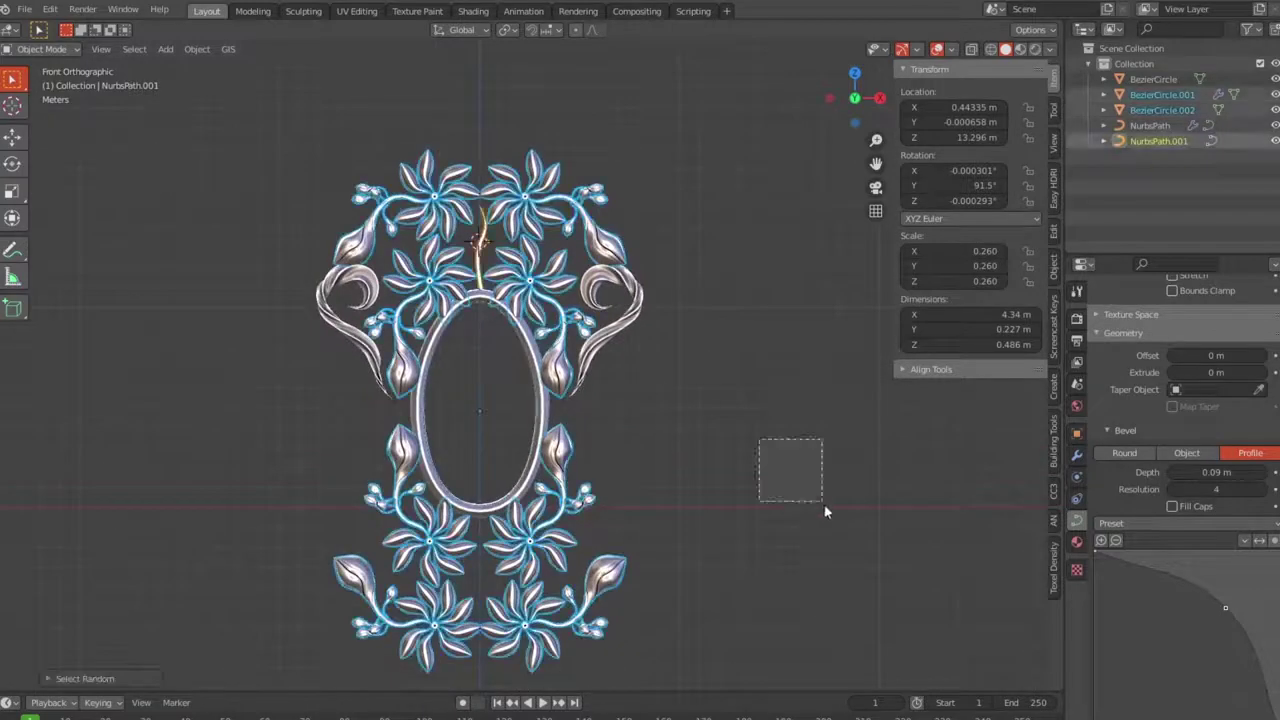
pyautogui.moveTo(788, 489)
pyautogui.keyDown('shift'); pyautogui.mouseDown(button='middle')
pyautogui.moveTo(688, 424)
pyautogui.moveTo(686, 408)
pyautogui.mouseUp(button='middle'); pyautogui.keyUp('shift')
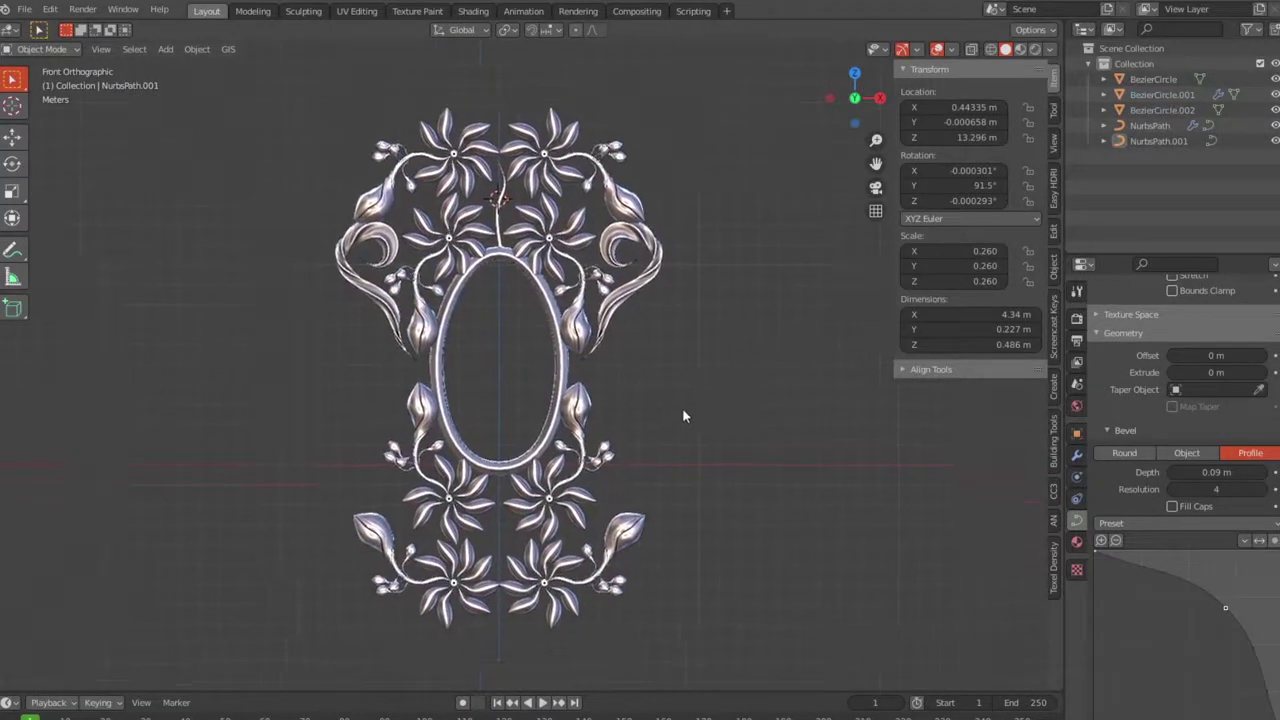
pyautogui.press('F3')
pyautogui.press('Return')
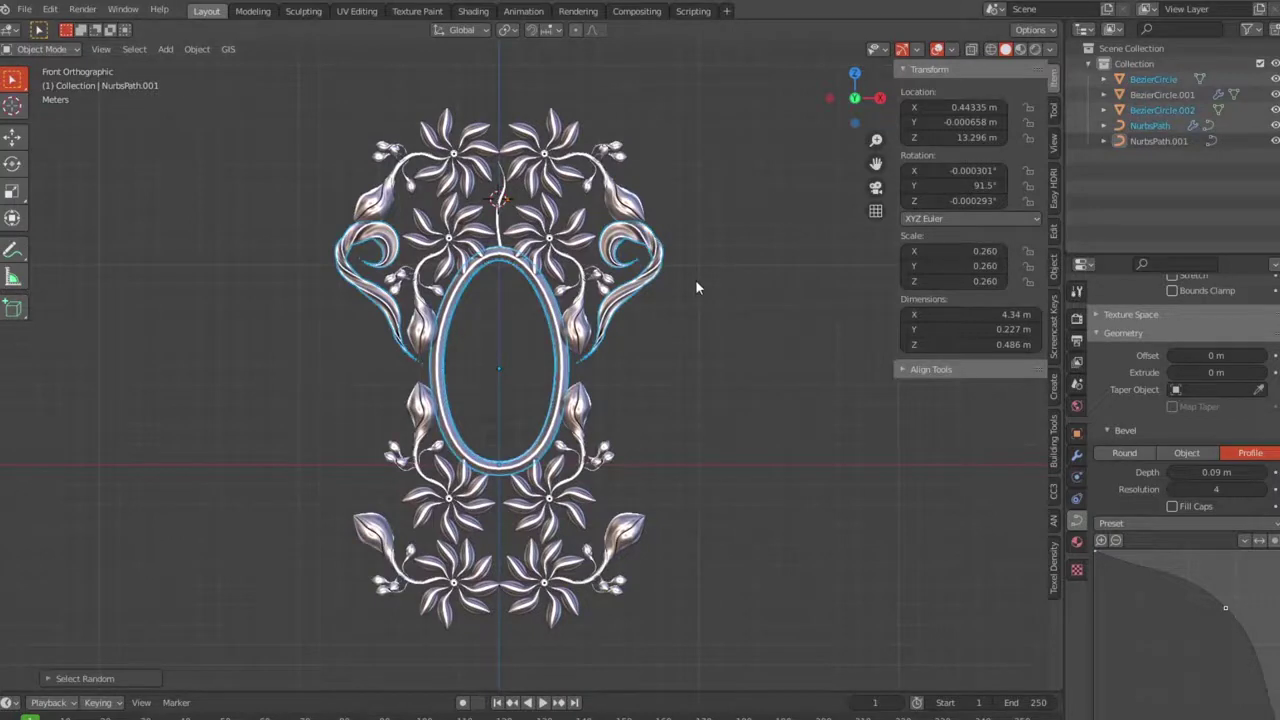
pyautogui.keyDown('shift'); pyautogui.click(650, 282); pyautogui.keyUp('shift')
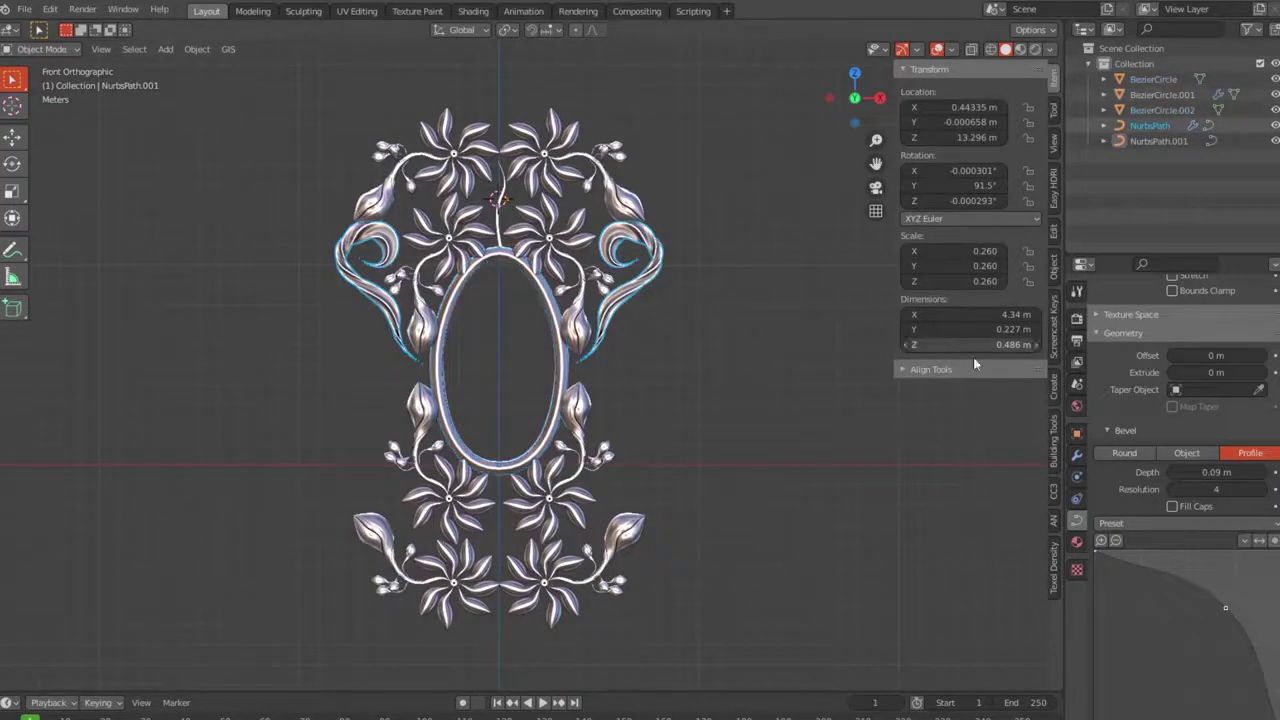
# Add a Mirror modifier to the centre stem NurbsPath.001.
pyautogui.rightClick(652, 252)
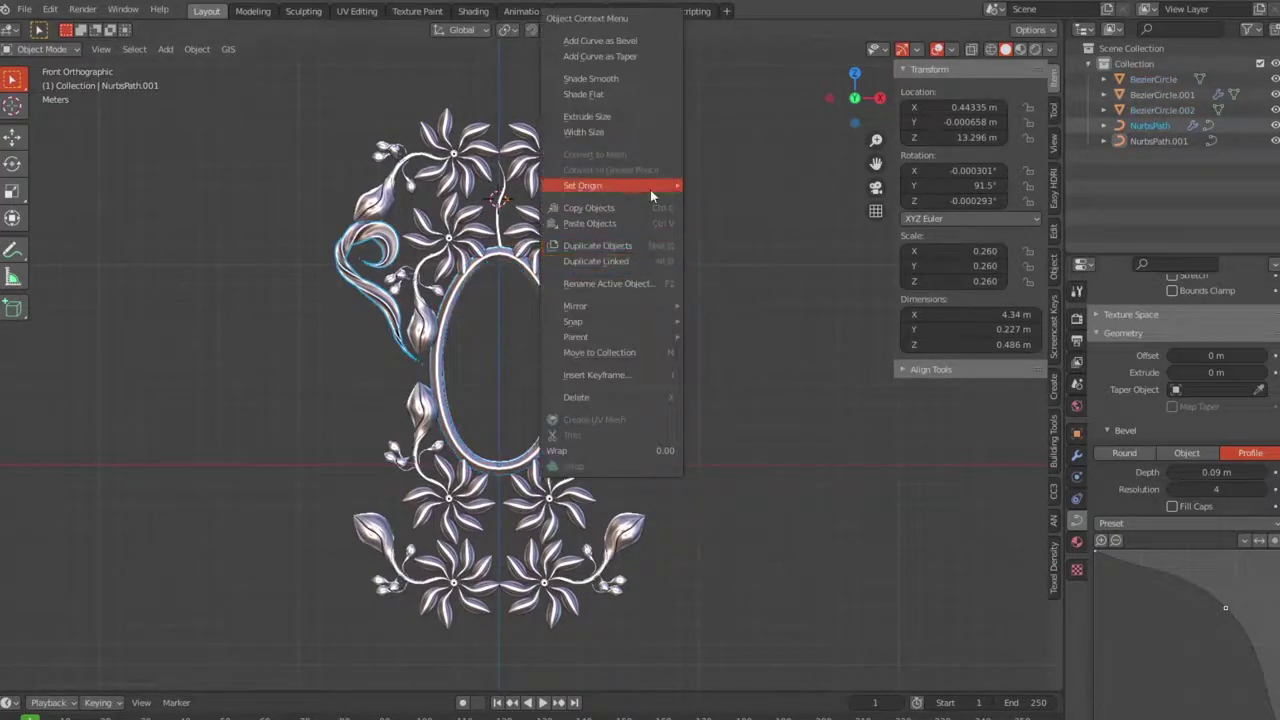
pyautogui.click(620, 303)
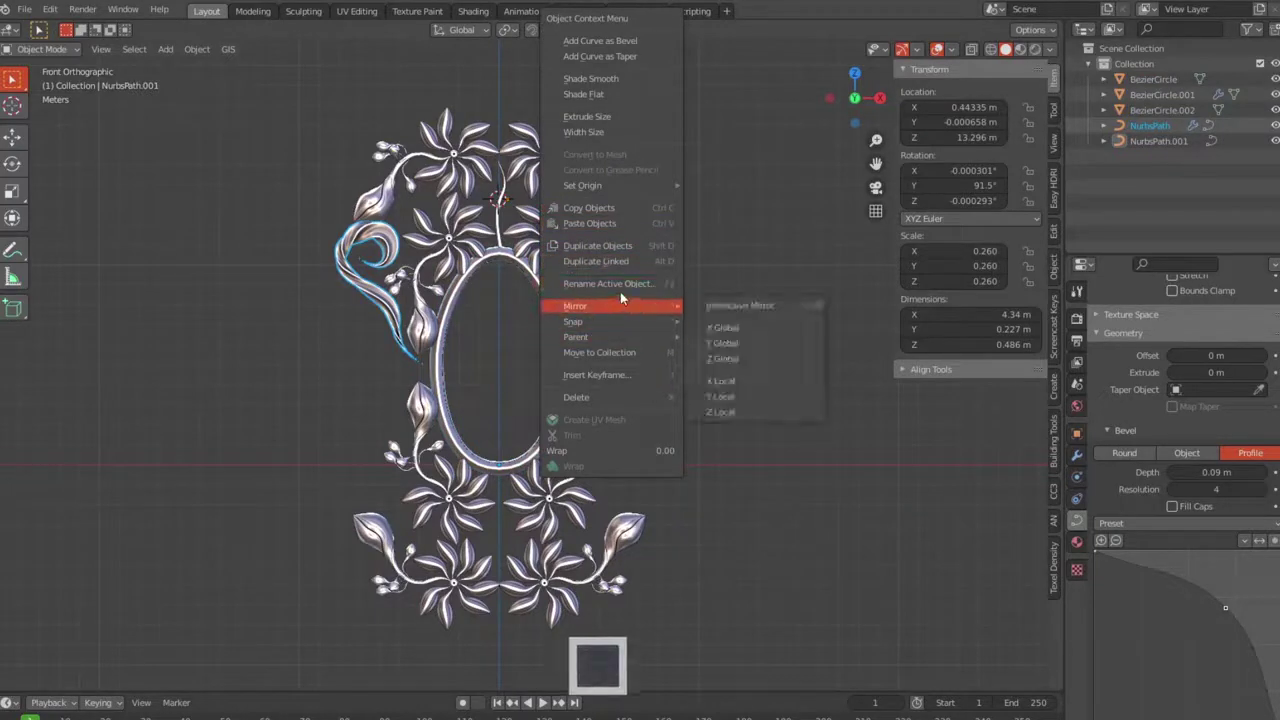
pyautogui.moveTo(600, 185)
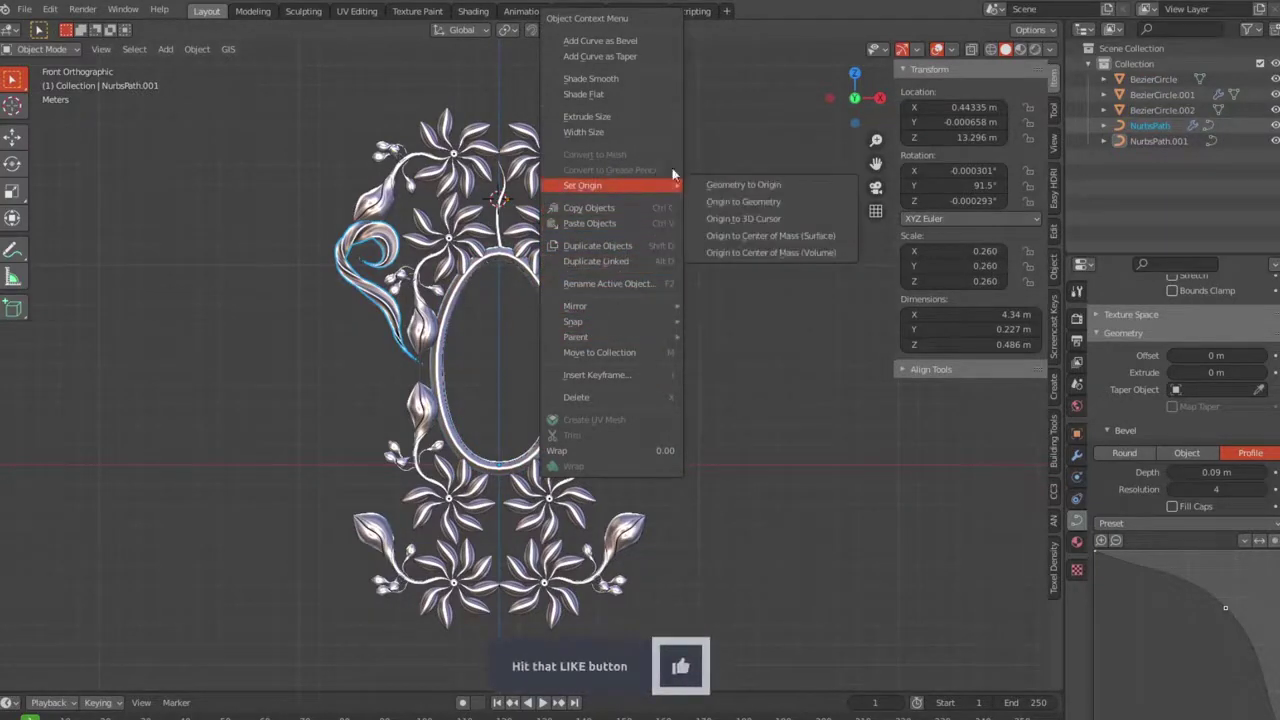
pyautogui.click(743, 218)
pyautogui.click(1077, 456)
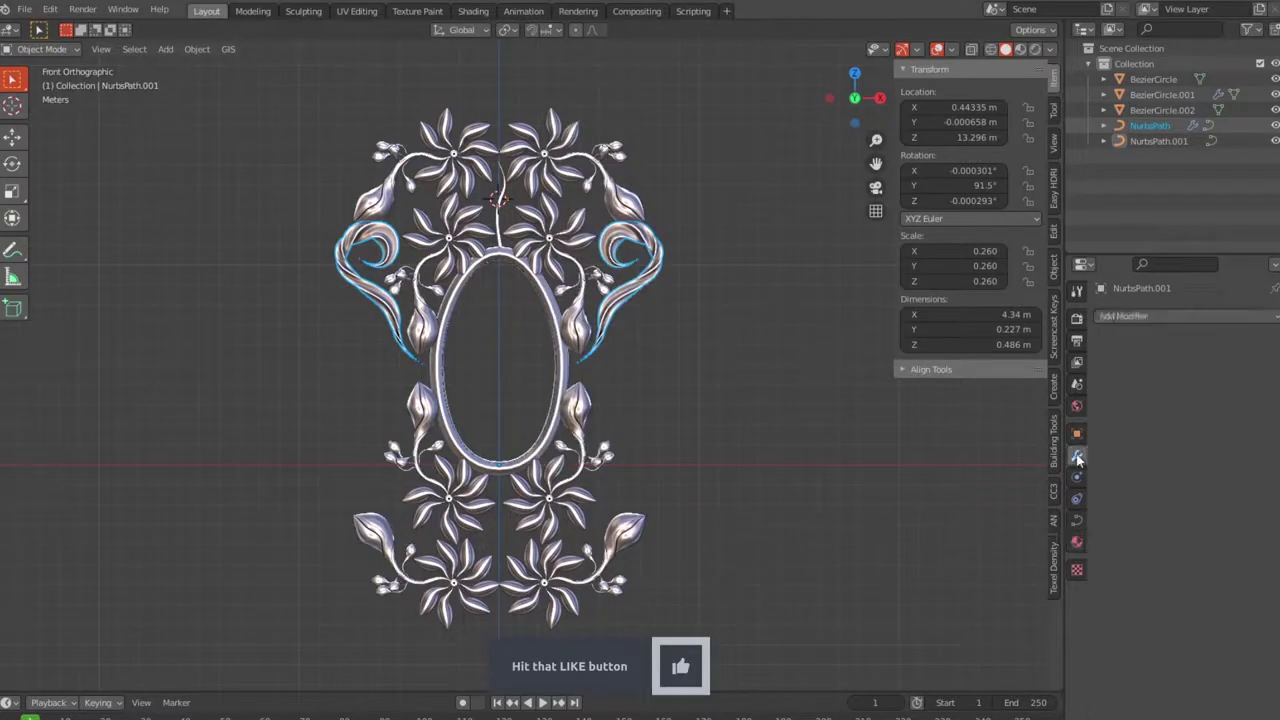
pyautogui.click(1123, 316)
pyautogui.click(1042, 457)
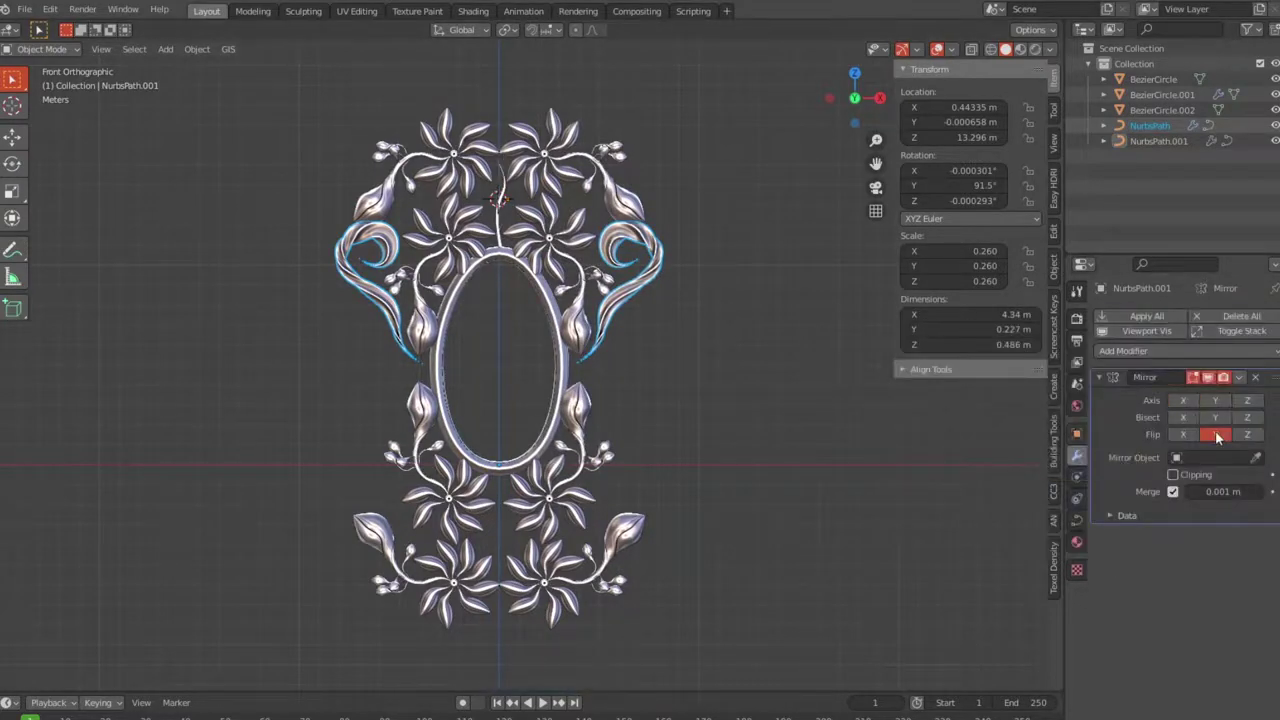
# Try Bisect on Z and turn off the X and Z axes, then delete the Mirror modifier.
pyautogui.click(1247, 418)
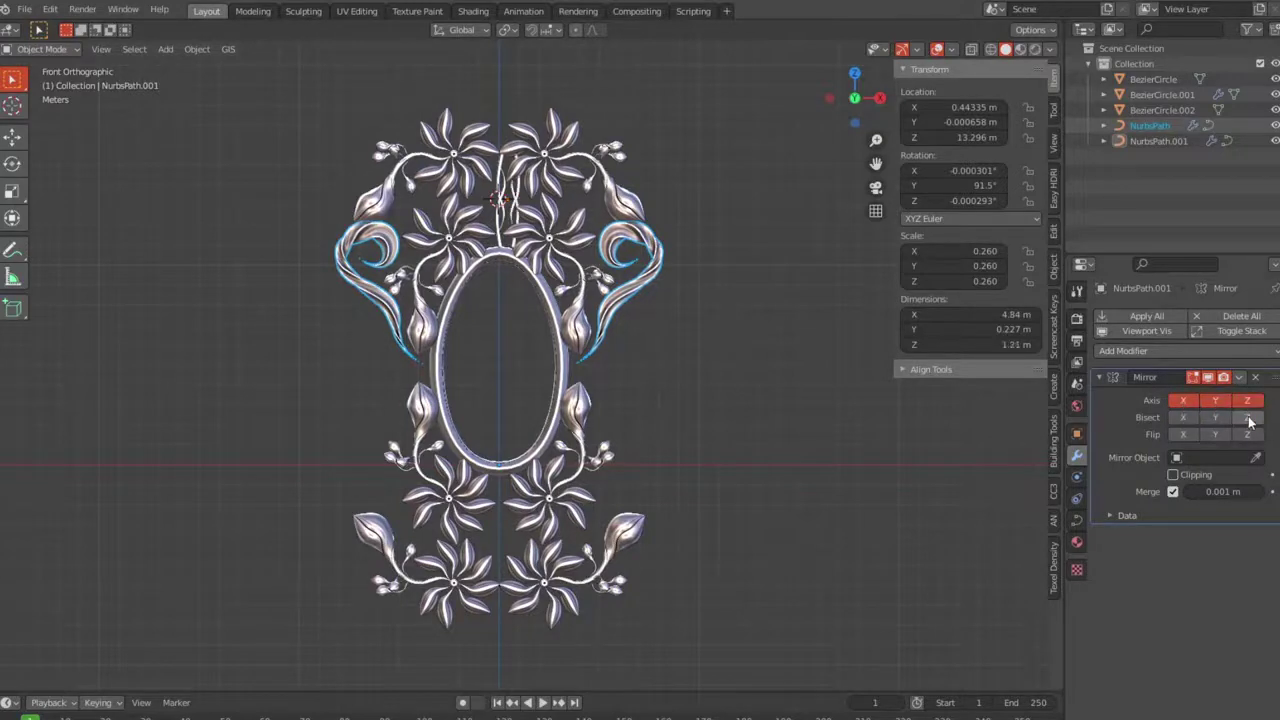
pyautogui.moveTo(1191, 405); pyautogui.dragTo(1257, 405)
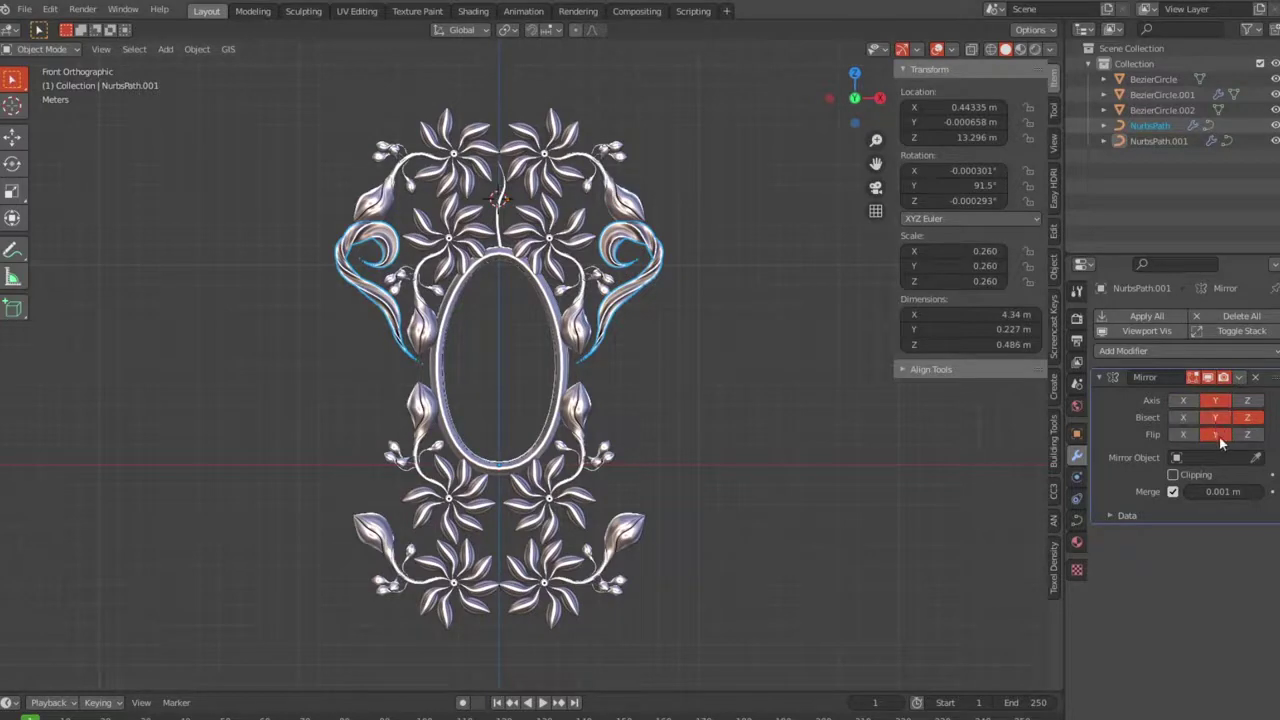
pyautogui.click(1255, 377)
pyautogui.click(1155, 141)
# Change the NurbsPath's mirror axes so the side curls also mirror into the bottom half.
pyautogui.click(1138, 125)
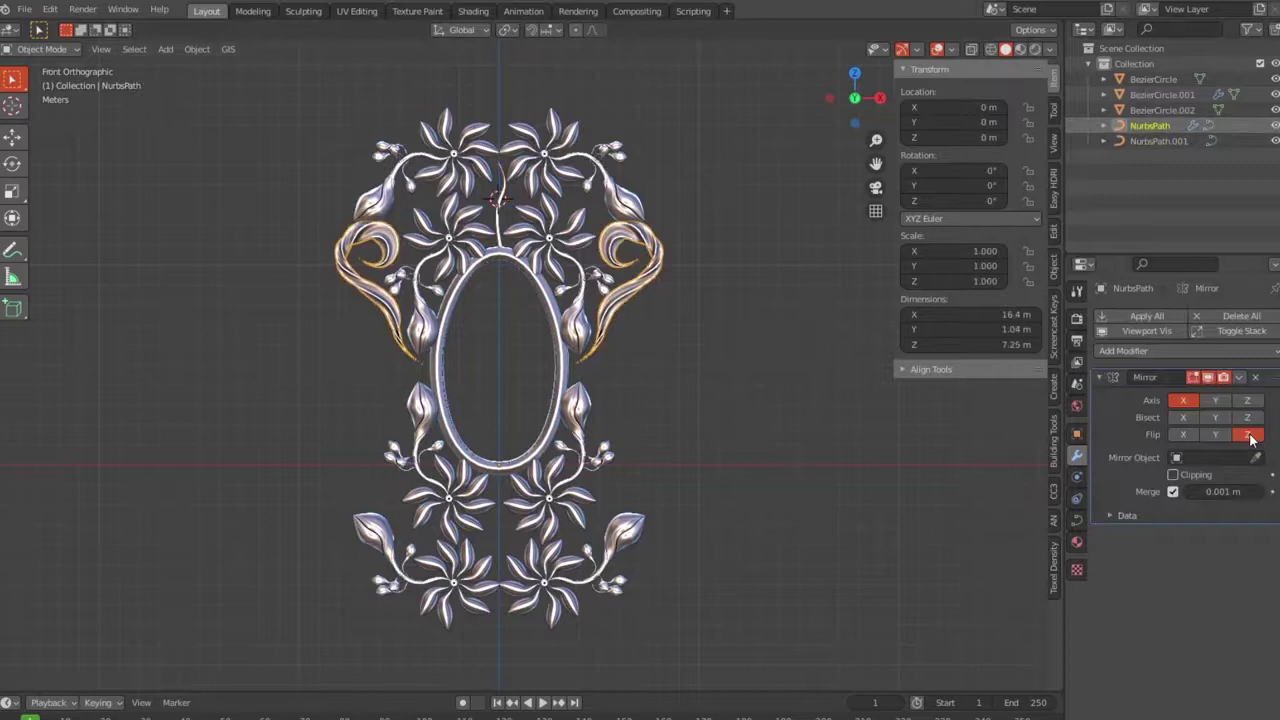
pyautogui.click(1185, 435)
pyautogui.click(1247, 401)
pyautogui.scroll(-2, 660, 557)
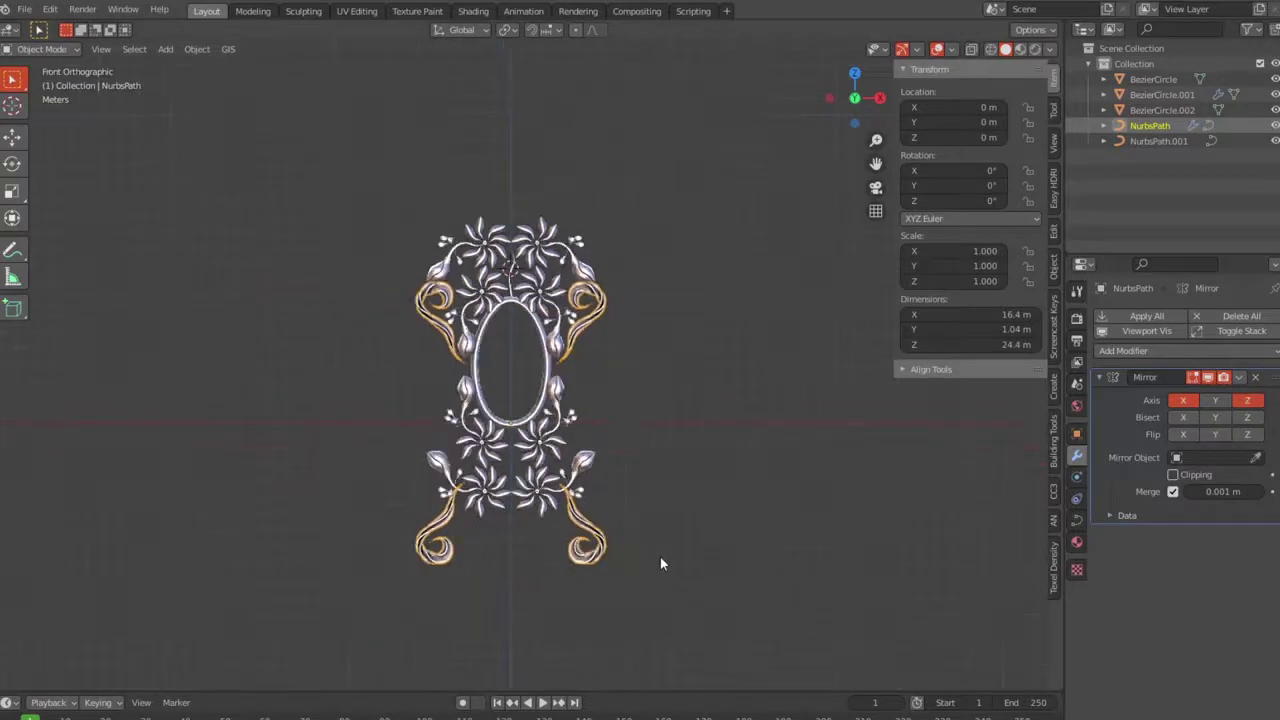
pyautogui.scroll(2, 660, 563)
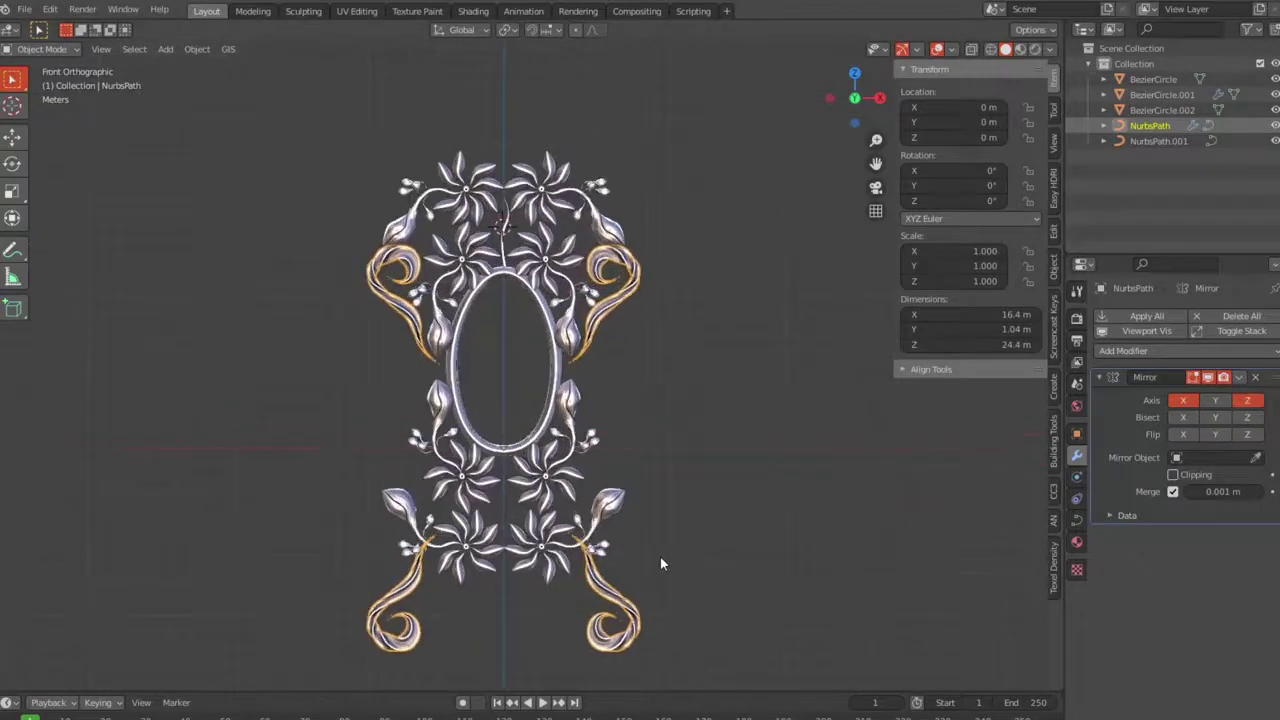
pyautogui.scroll(1, 500, 365)
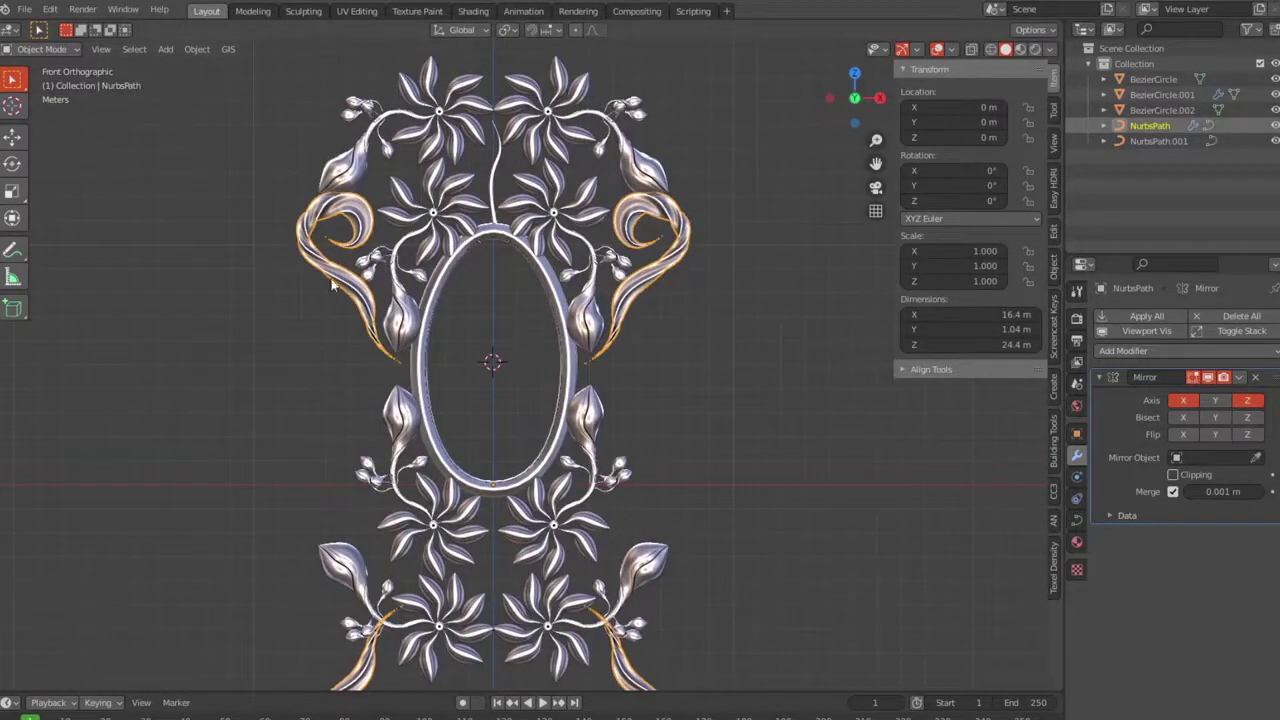
# Move the NurbsPath's origin to the 3D cursor, check the result, and return to front view.
pyautogui.click(196, 49)
pyautogui.click(447, 117)
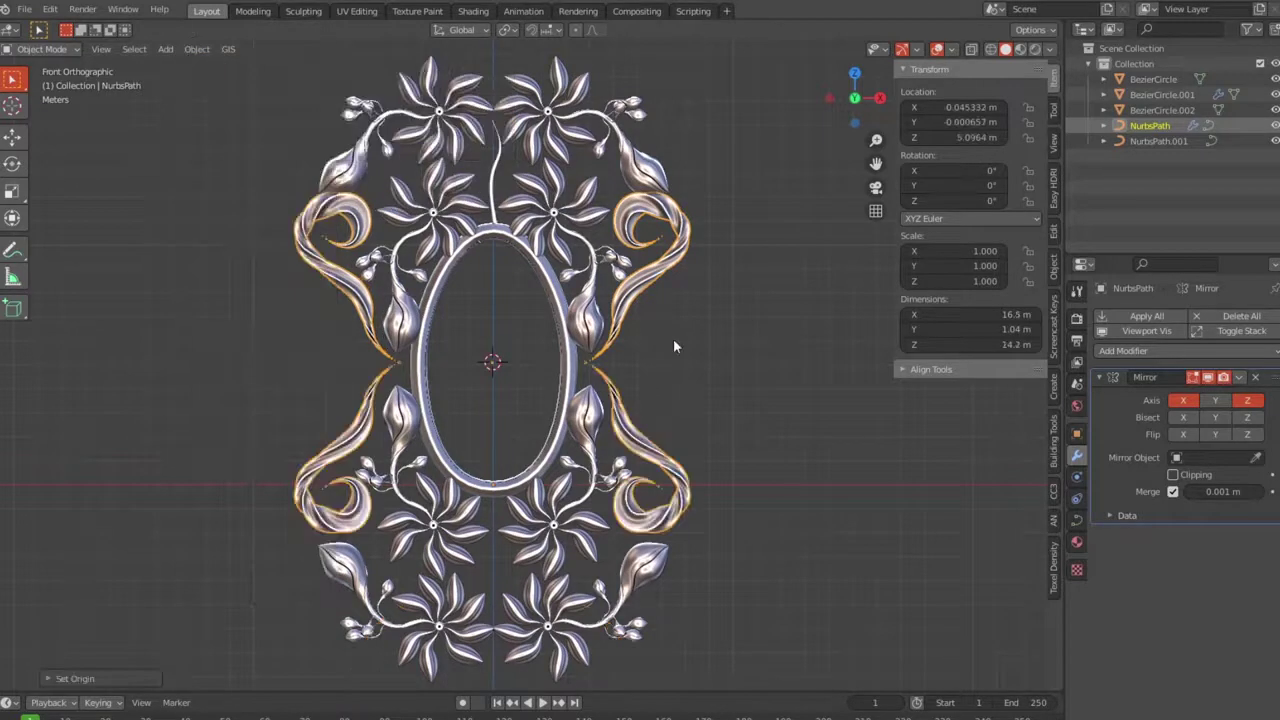
pyautogui.scroll(-3, 757, 415)
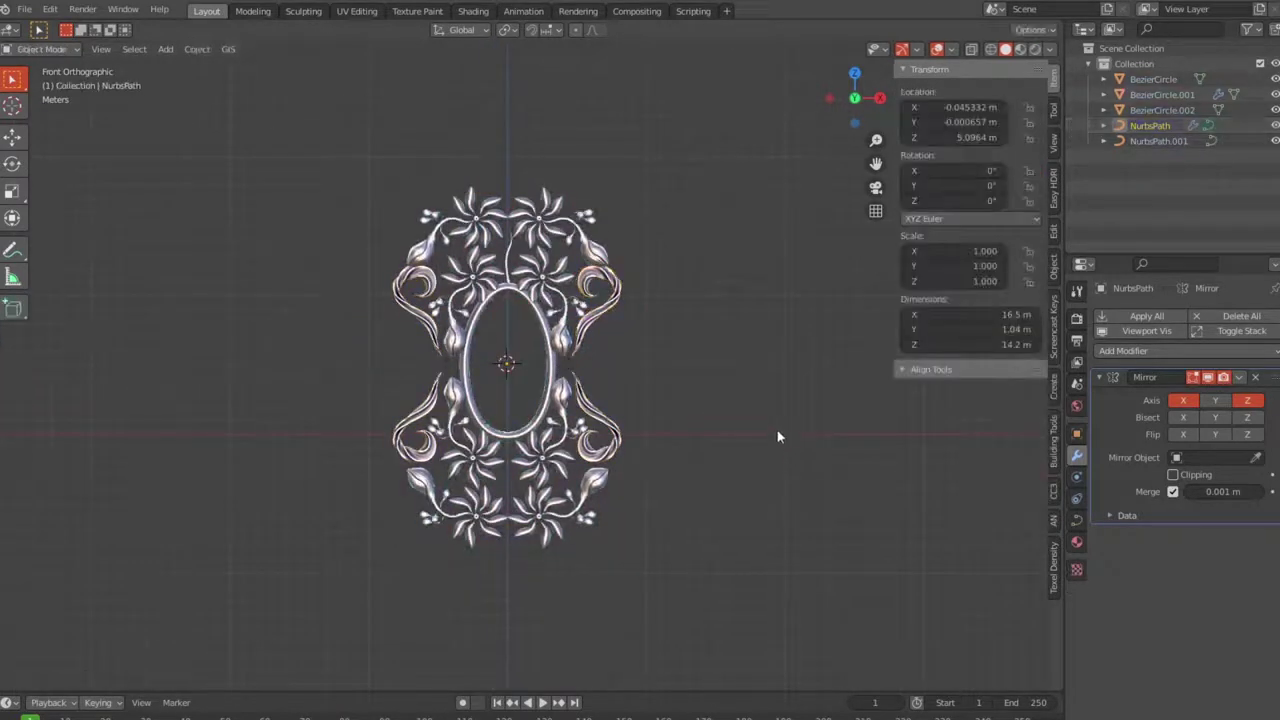
pyautogui.moveTo(777, 436); pyautogui.dragTo(651, 429, button='middle')
pyautogui.scroll(4, 675, 424)
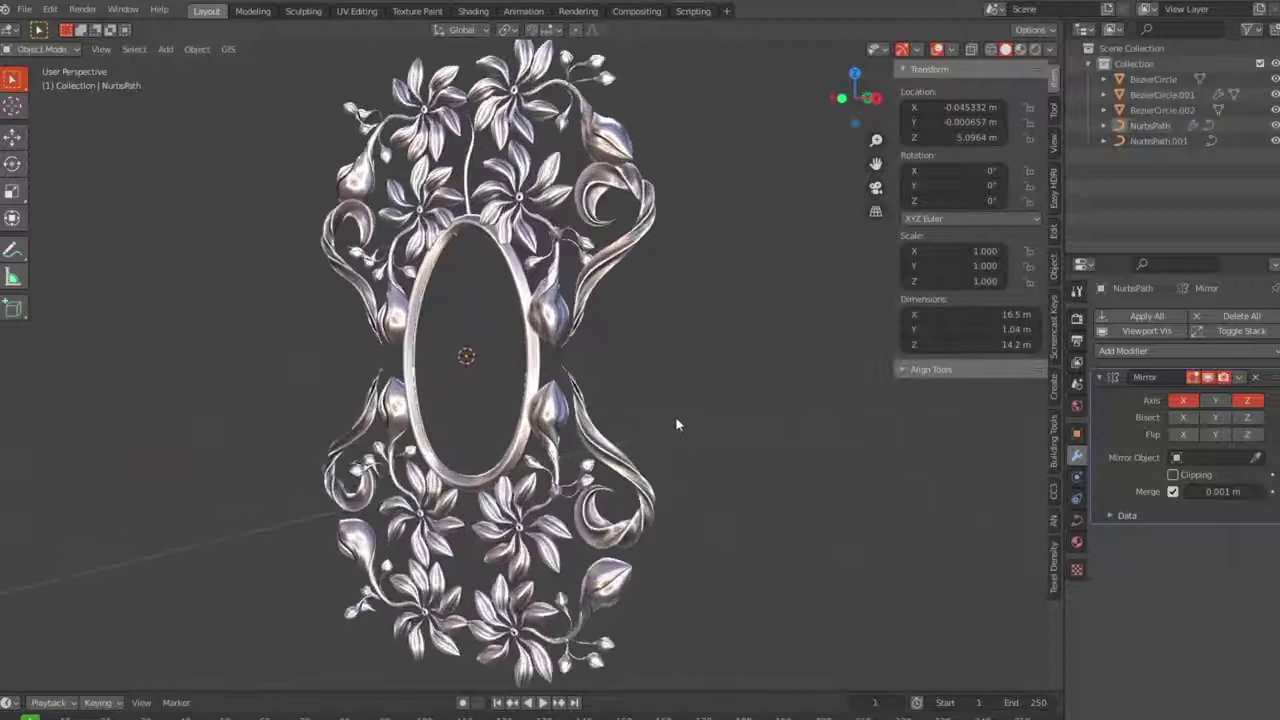
pyautogui.scroll(-1, 675, 424)
pyautogui.press('KP_1')
pyautogui.scroll(2, 737, 425)
# Add a plane, rotate it 90° on X, and scale it up to cover the oval.
pyautogui.hotkey('shift', 'a')
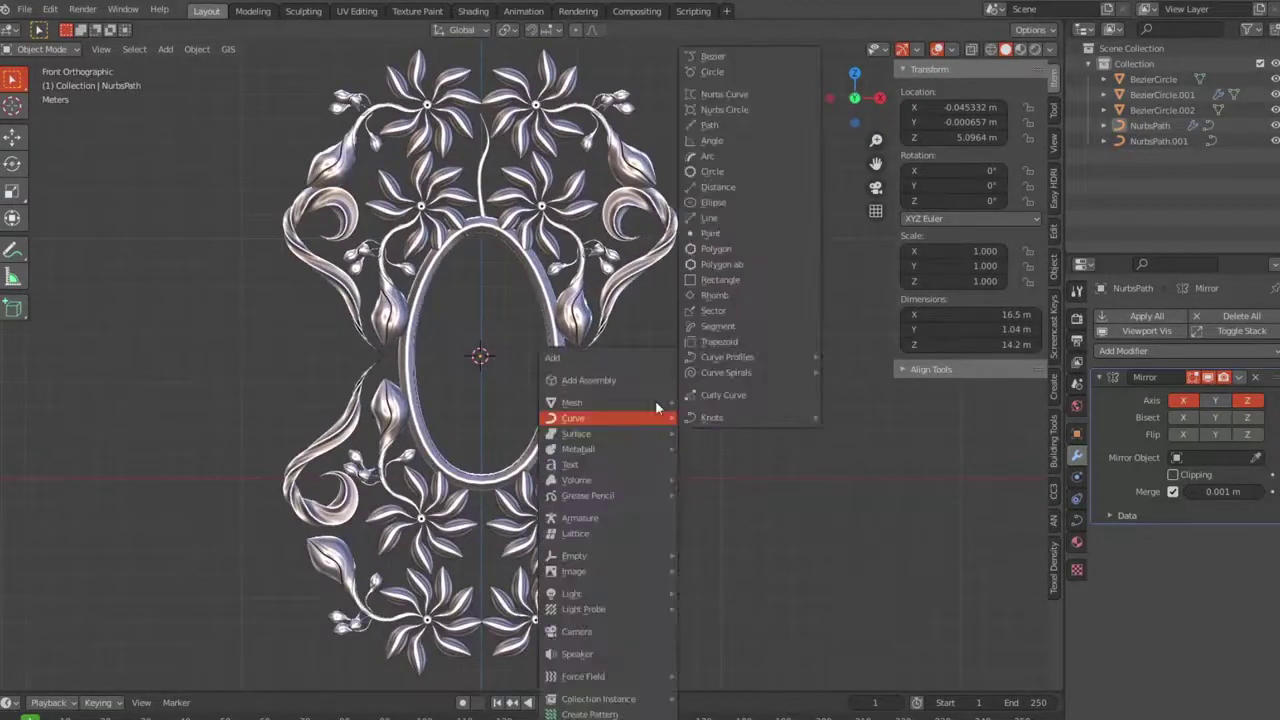
pyautogui.click(706, 22)
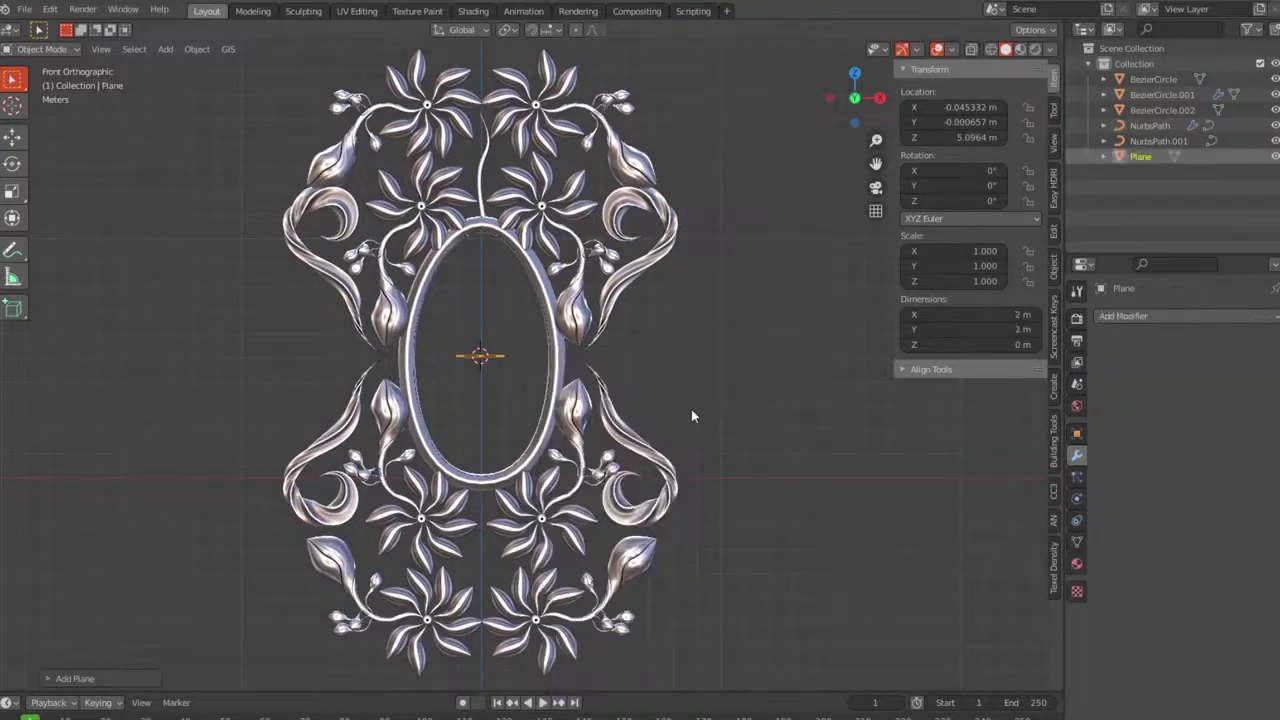
pyautogui.write('rx90')
pyautogui.press('Return')
pyautogui.press('s')
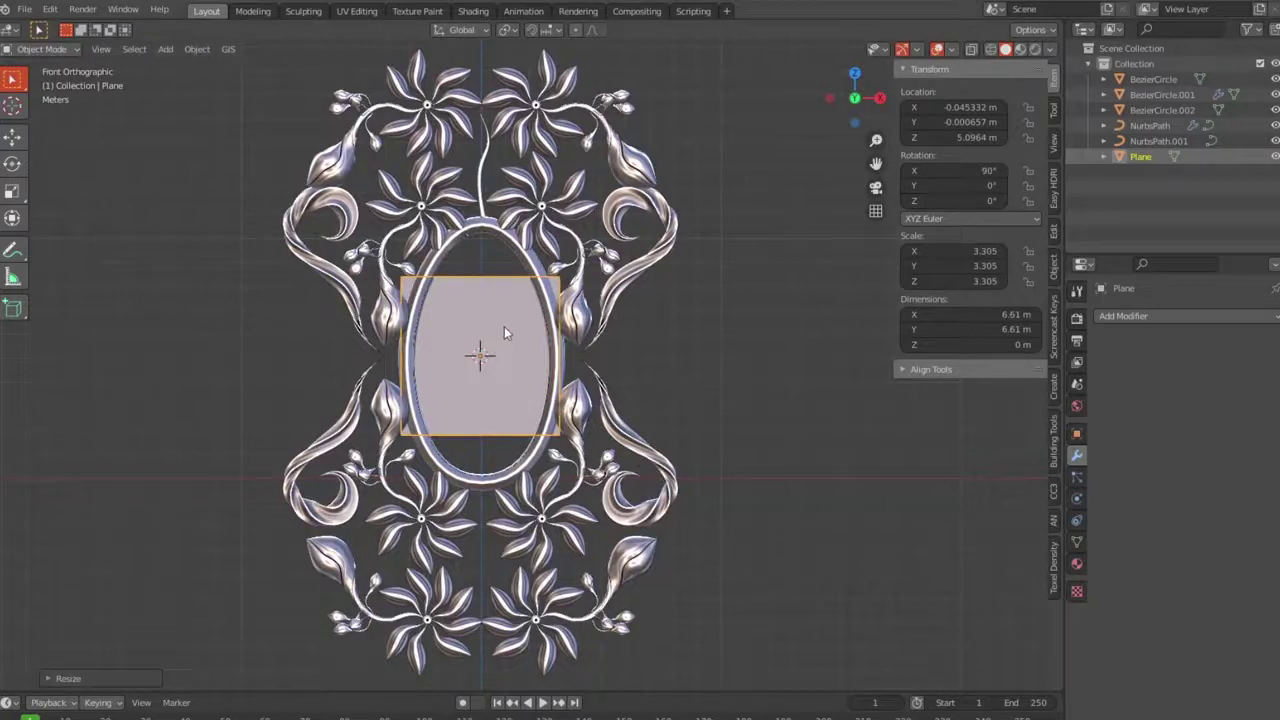
# In Edit Mode, add a vertical loop cut and pull the top vertex up to the oval's top.
pyautogui.press('Tab')
pyautogui.hotkey('ctrl', 'r')
pyautogui.click(487, 275)
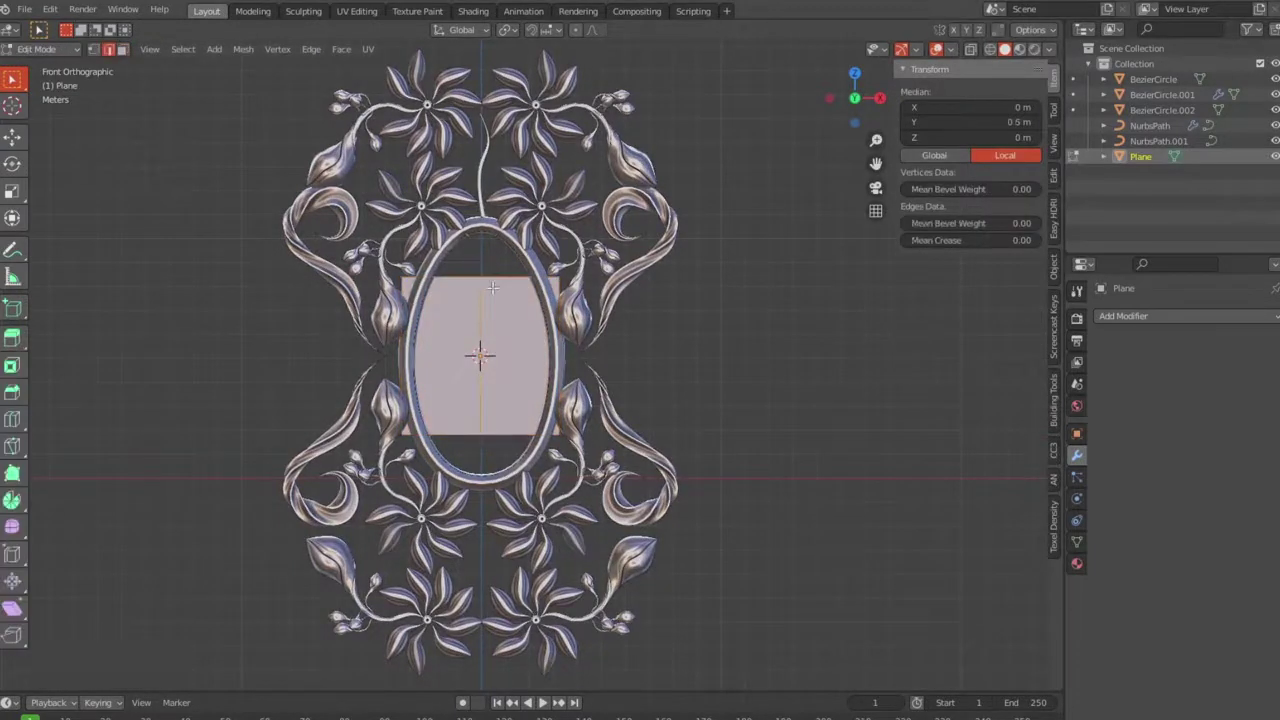
pyautogui.press('g')
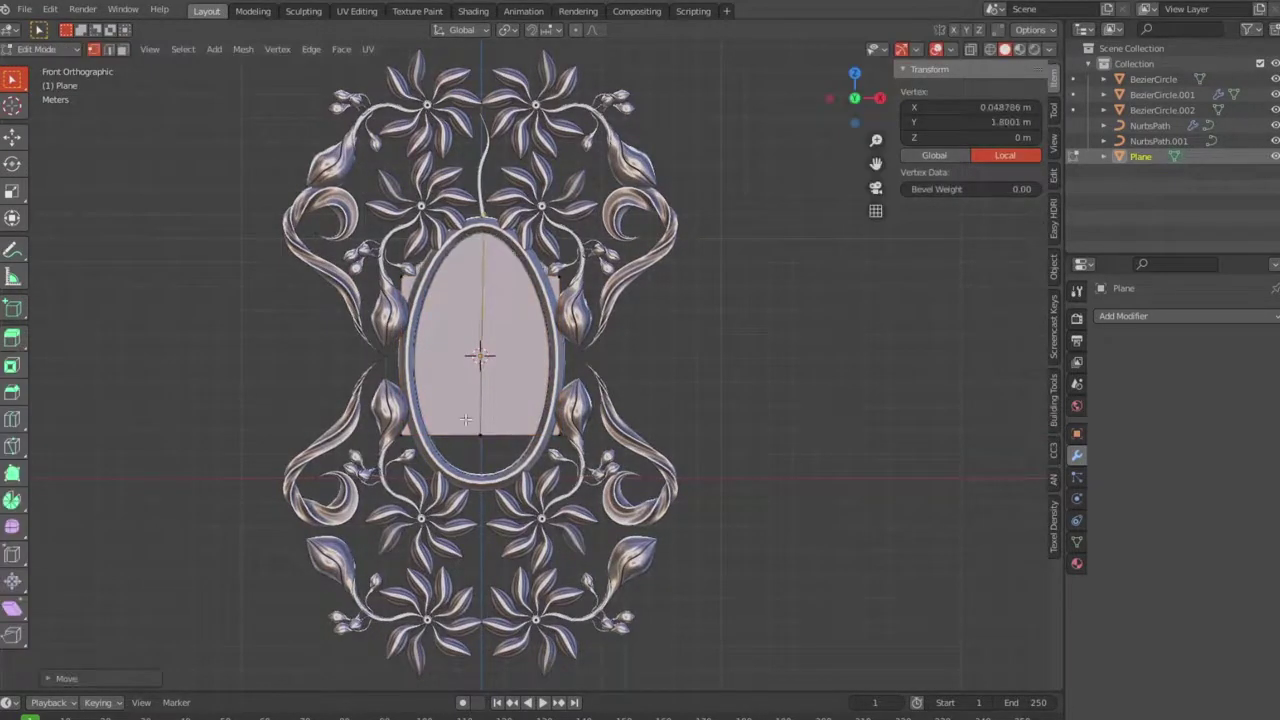
pyautogui.click(480, 434)
pyautogui.press('g')
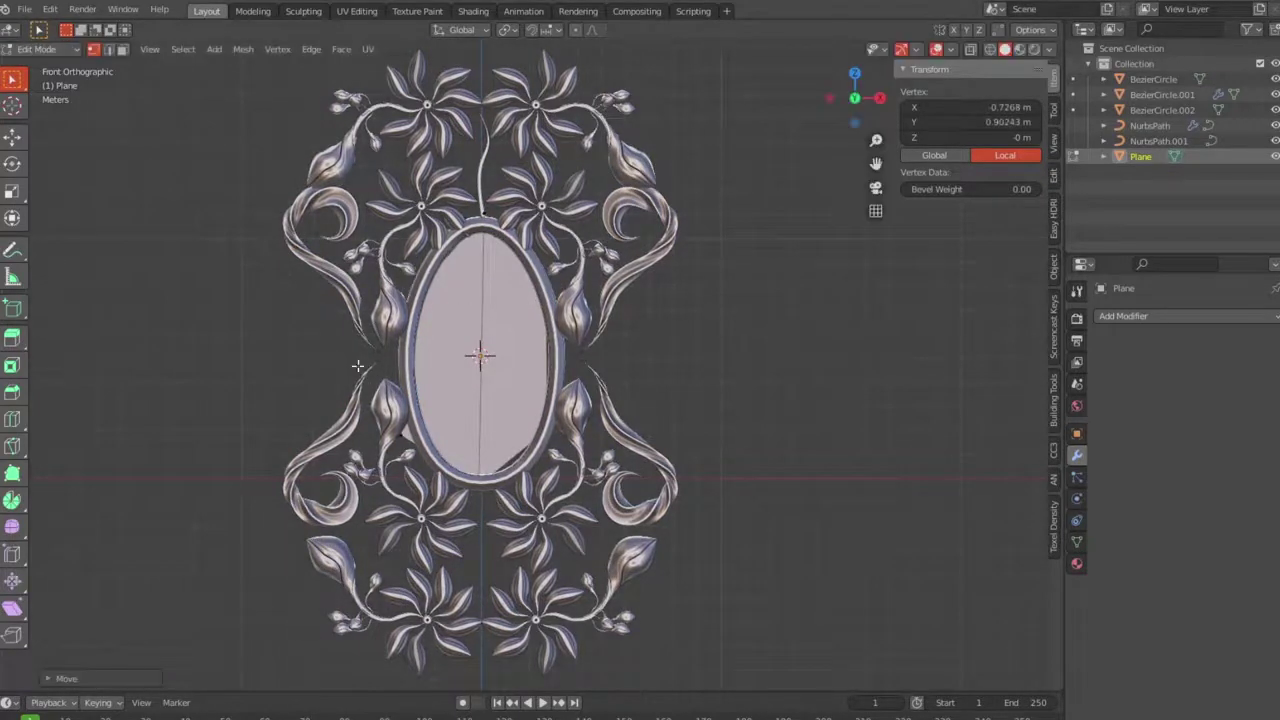
pyautogui.press('Escape')
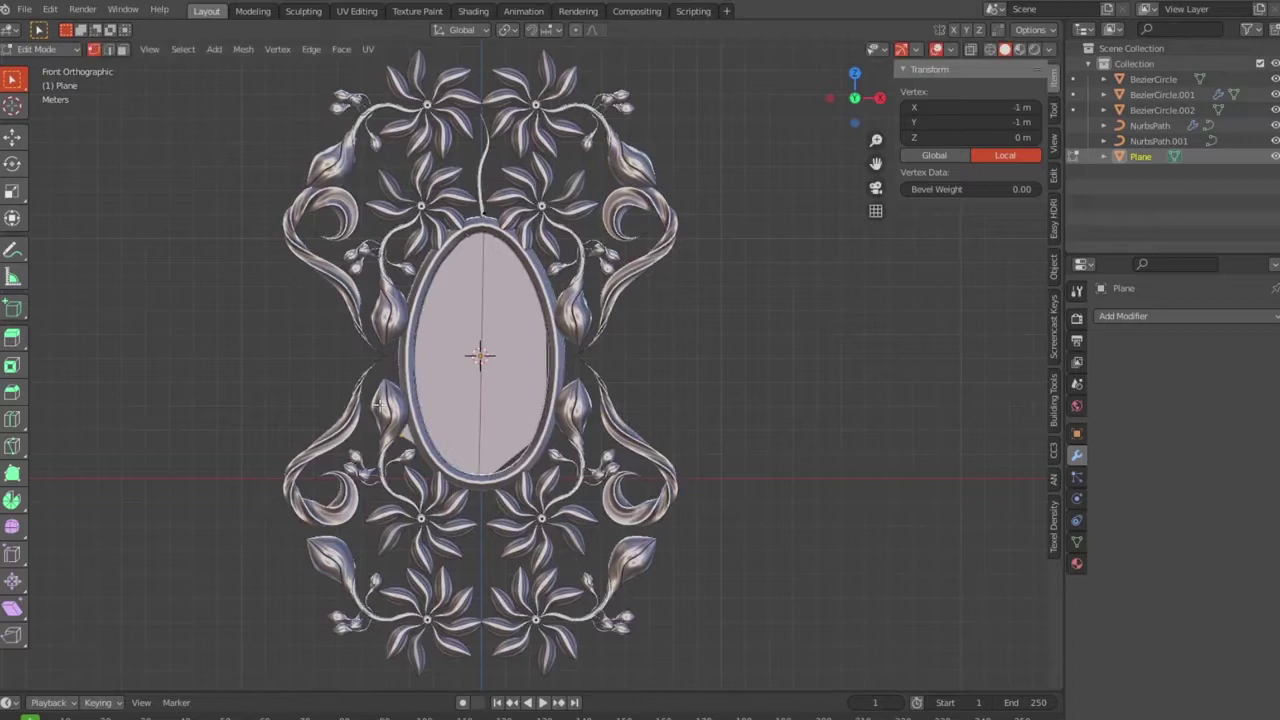
# Add a centred horizontal loop cut and move a corner vertex toward the oval rim.
pyautogui.click(563, 357)
pyautogui.rightClick(565, 357)
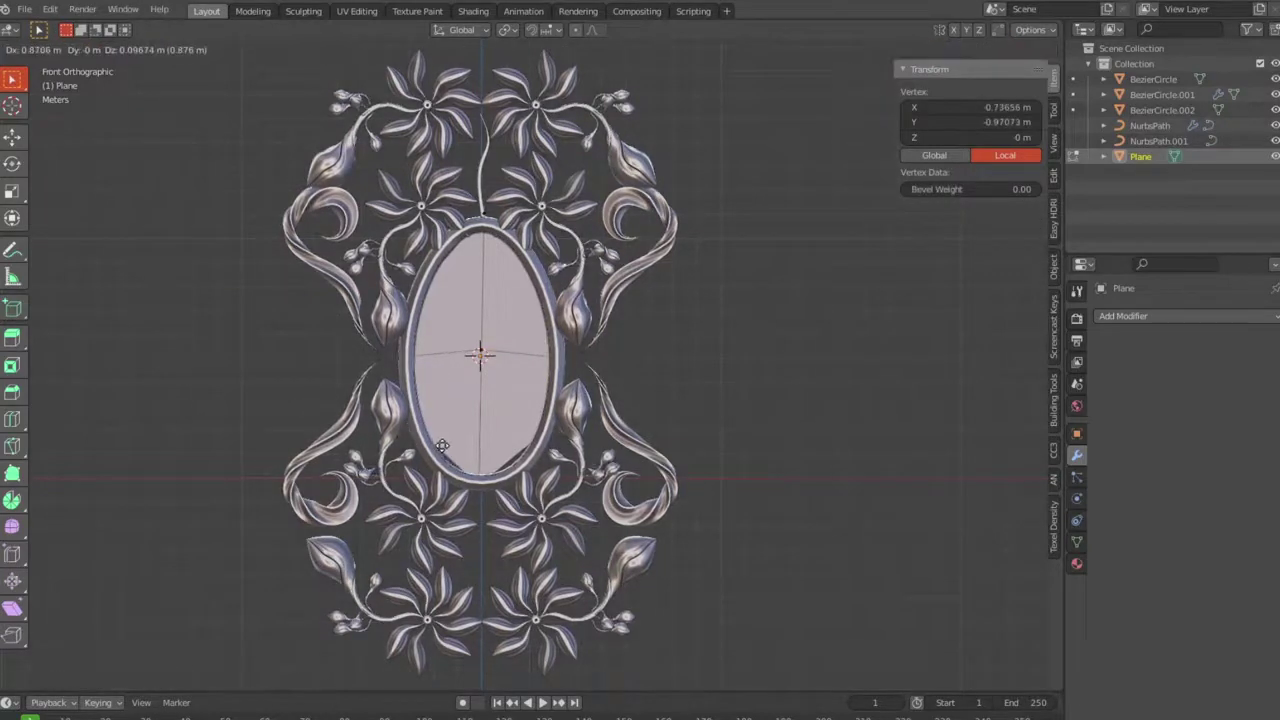
pyautogui.press('Escape')
pyautogui.hotkey('alt', 'a')
pyautogui.press('a')
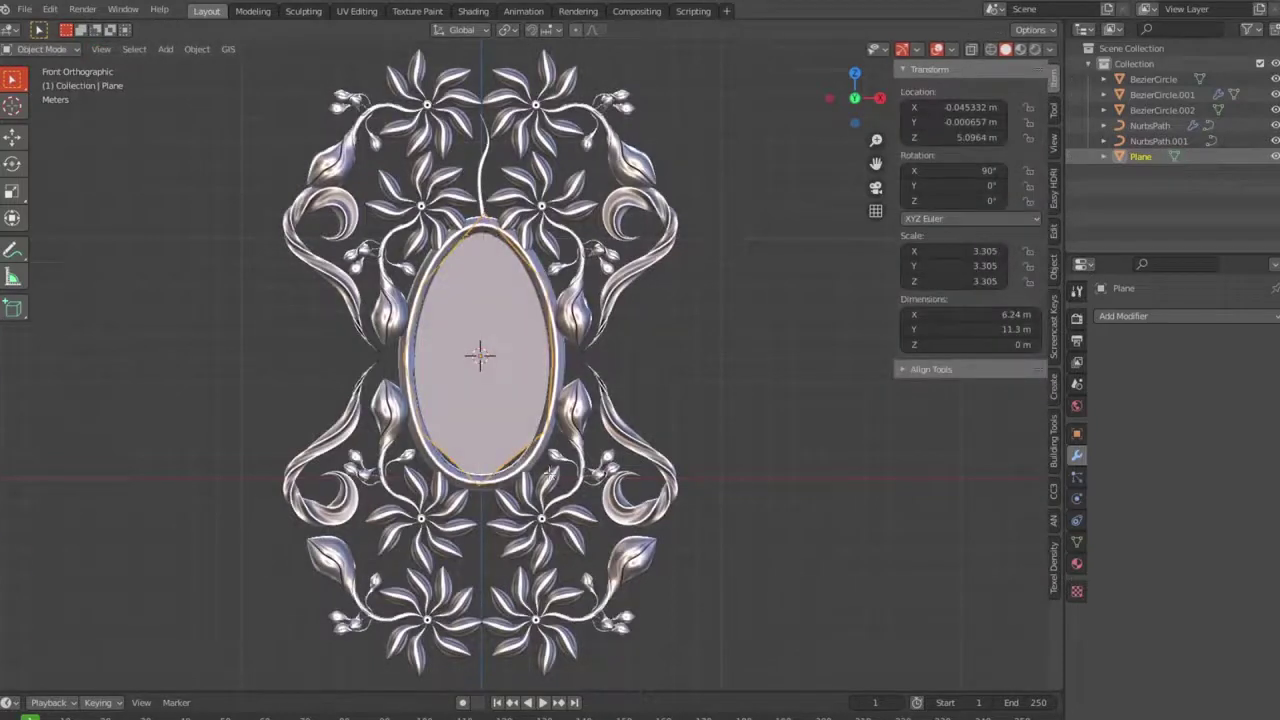
pyautogui.click(557, 468)
pyautogui.press('g')
pyautogui.press('Escape')
pyautogui.hotkey('alt', 'a')
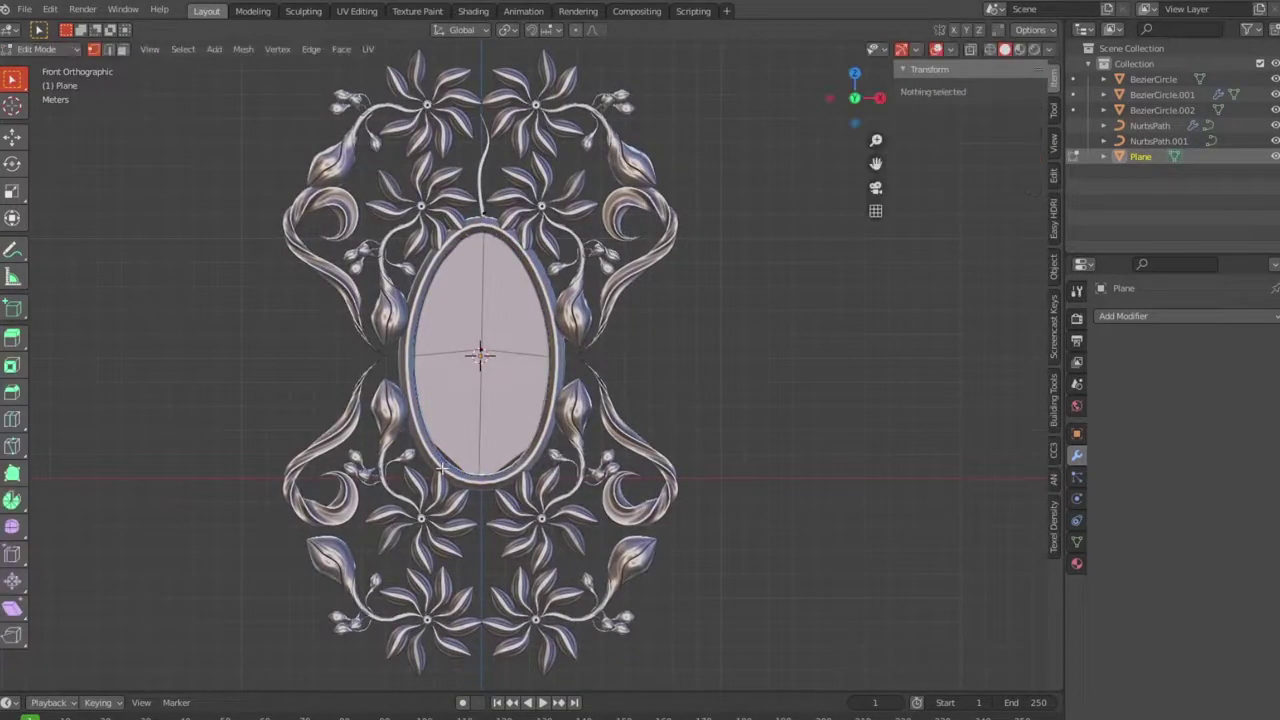
# In wireframe view, move the plane's vertices onto the oval's inner rim.
pyautogui.hotkey('shift', 'z')
pyautogui.scroll(3, 600, 390)
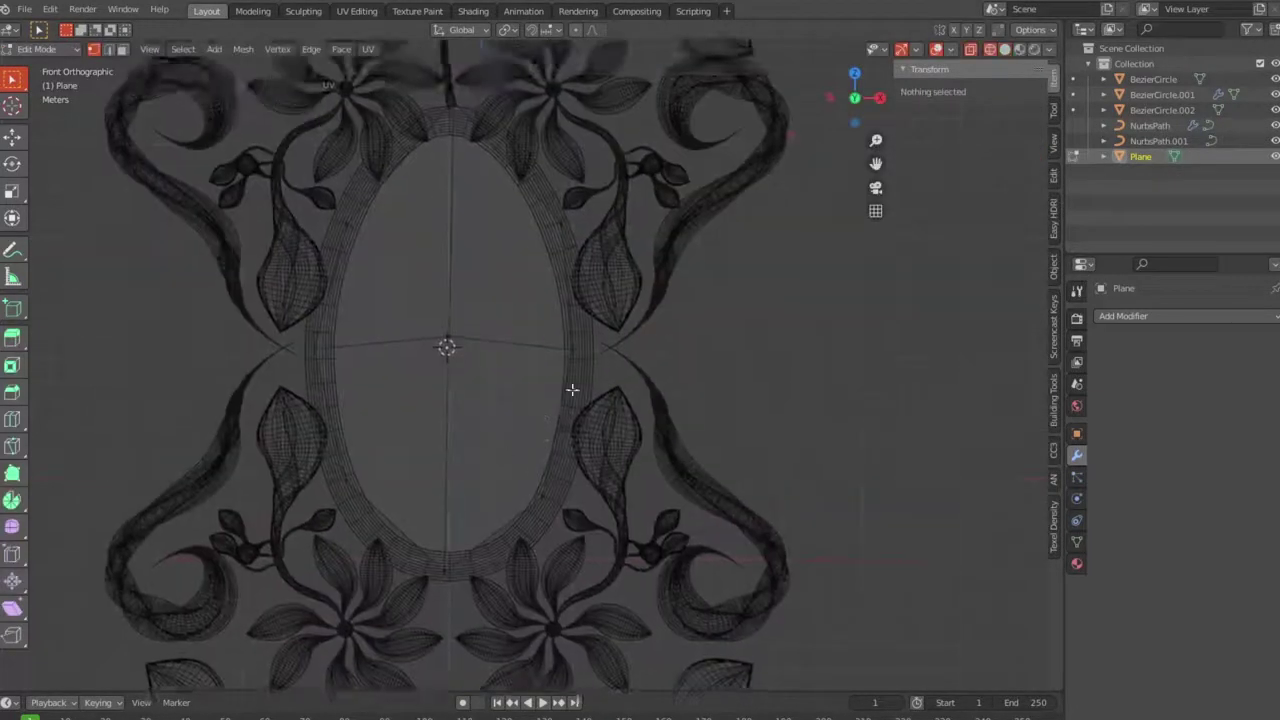
pyautogui.scroll(2, 500, 420)
pyautogui.click(447, 436)
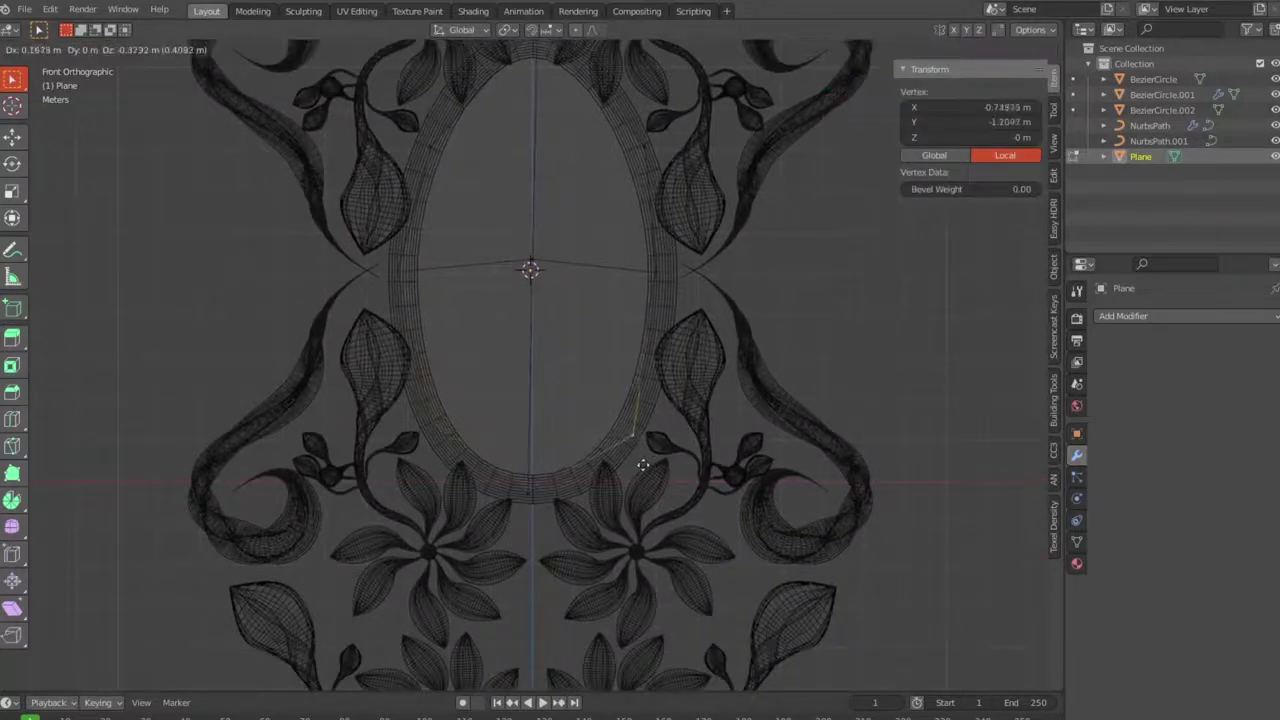
pyautogui.keyDown('shift'); pyautogui.moveTo(638, 440); pyautogui.dragTo(634, 497, button='middle'); pyautogui.keyUp('shift')
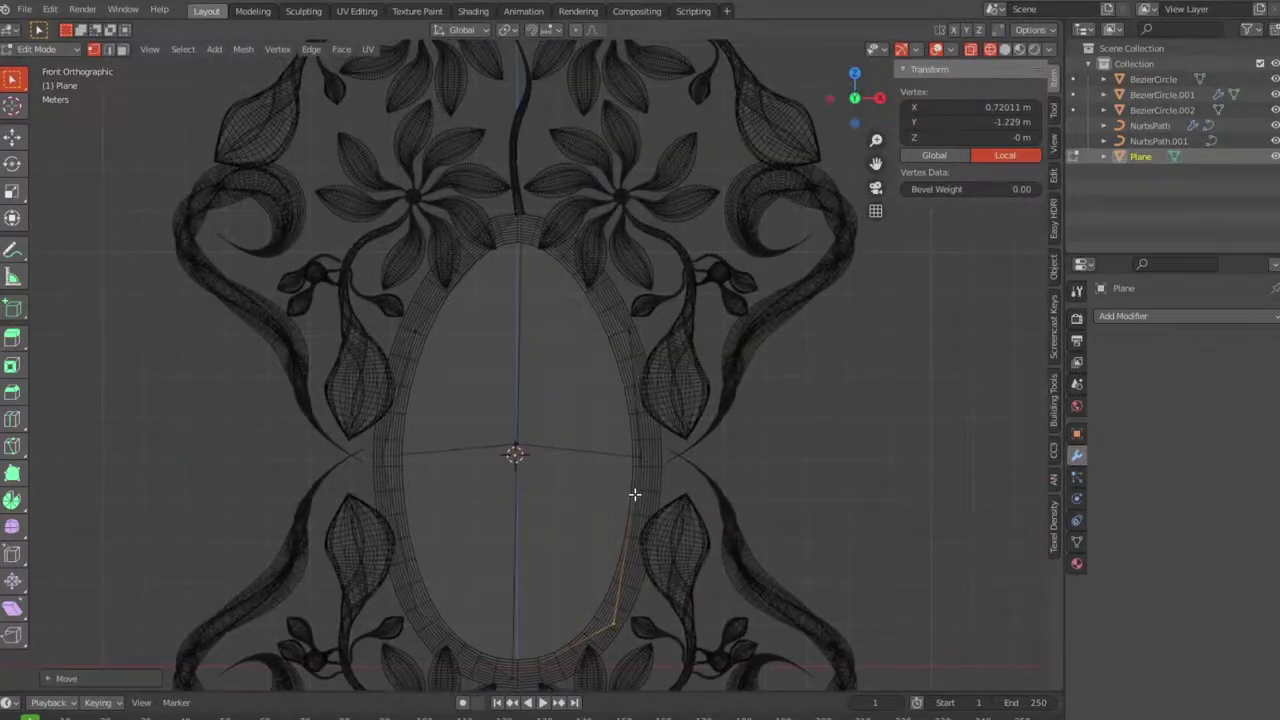
# Return to Object Mode with solid shading and orbit around to inspect the plane's fit.
pyautogui.press('Tab')
pyautogui.hotkey('shift', 'z')
pyautogui.scroll(-4, 634, 492)
pyautogui.moveTo(869, 497)
pyautogui.mouseDown(button='middle')
pyautogui.moveTo(852, 437)
pyautogui.moveTo(649, 438)
pyautogui.moveTo(748, 446)
pyautogui.moveTo(557, 420)
pyautogui.moveTo(366, 423)
pyautogui.mouseUp(button='middle')
pyautogui.scroll(5, 531, 432)
pyautogui.scroll(2, 531, 432)
pyautogui.scroll(-3, 531, 432)
pyautogui.scroll(-3, 531, 432)
pyautogui.moveTo(531, 432)
pyautogui.mouseDown(button='middle')
pyautogui.moveTo(391, 434)
pyautogui.moveTo(480, 300)
pyautogui.mouseUp(button='middle')
pyautogui.scroll(3, 480, 300)
pyautogui.keyDown('shift'); pyautogui.click(483, 237); pyautogui.keyUp('shift')
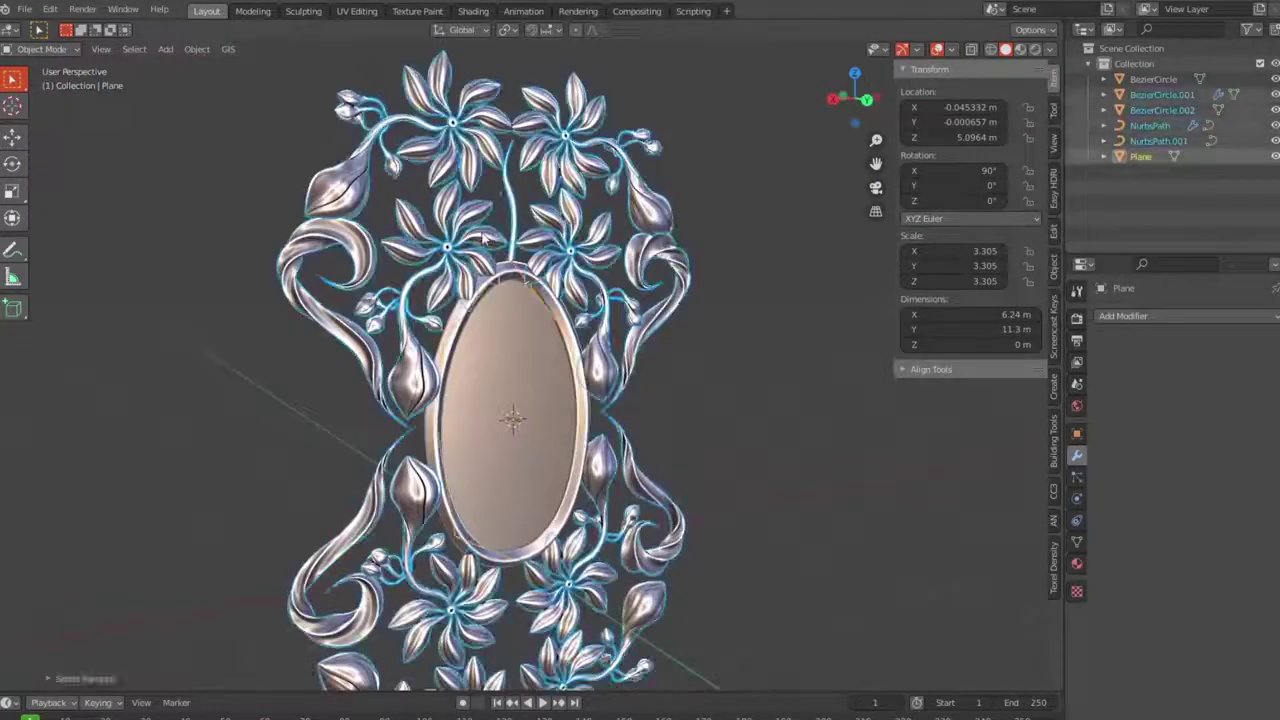
pyautogui.scroll(-3, 687, 440)
pyautogui.scroll(2, 687, 440)
pyautogui.moveTo(723, 431); pyautogui.dragTo(763, 463)
pyautogui.moveTo(791, 494)
pyautogui.mouseDown(button='middle')
pyautogui.moveTo(620, 401)
pyautogui.moveTo(677, 392)
pyautogui.mouseUp(button='middle')
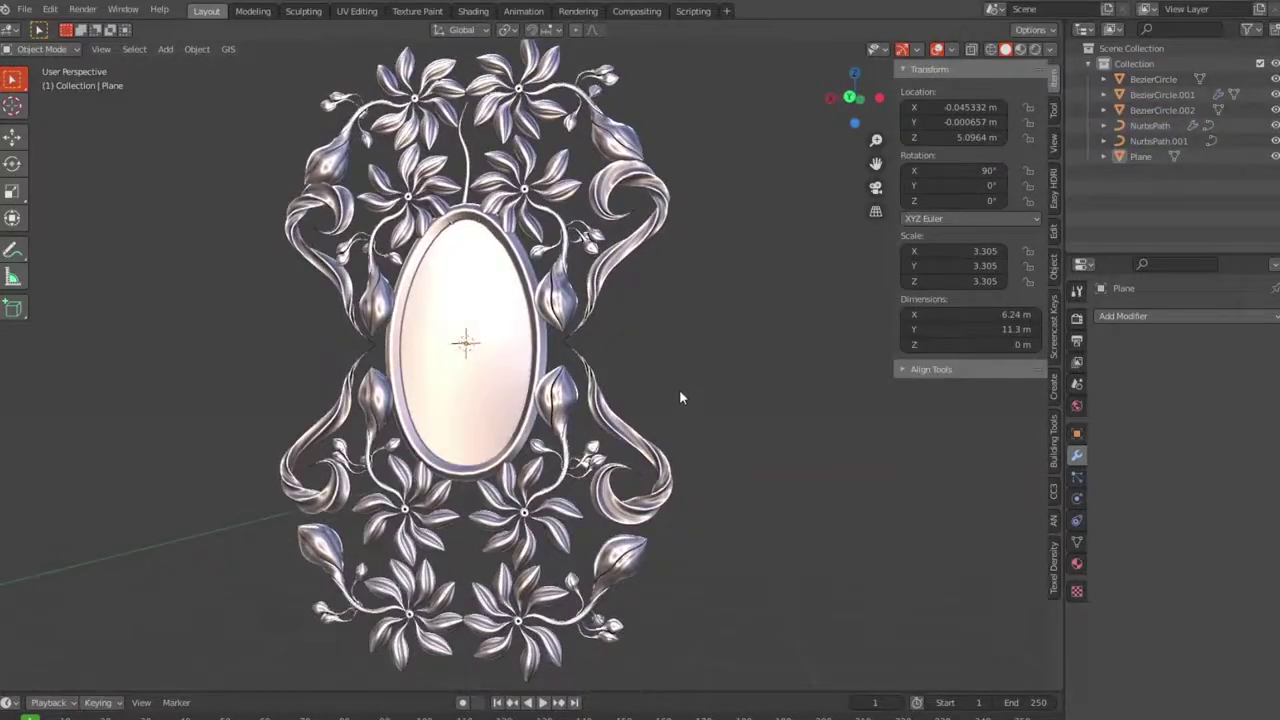
# Go back to the front view, shift the ornament left, and clear the selection.
pyautogui.press('KP_1')
pyautogui.keyDown('shift'); pyautogui.moveTo(736, 395); pyautogui.dragTo(488, 435, button='middle'); pyautogui.keyUp('shift')
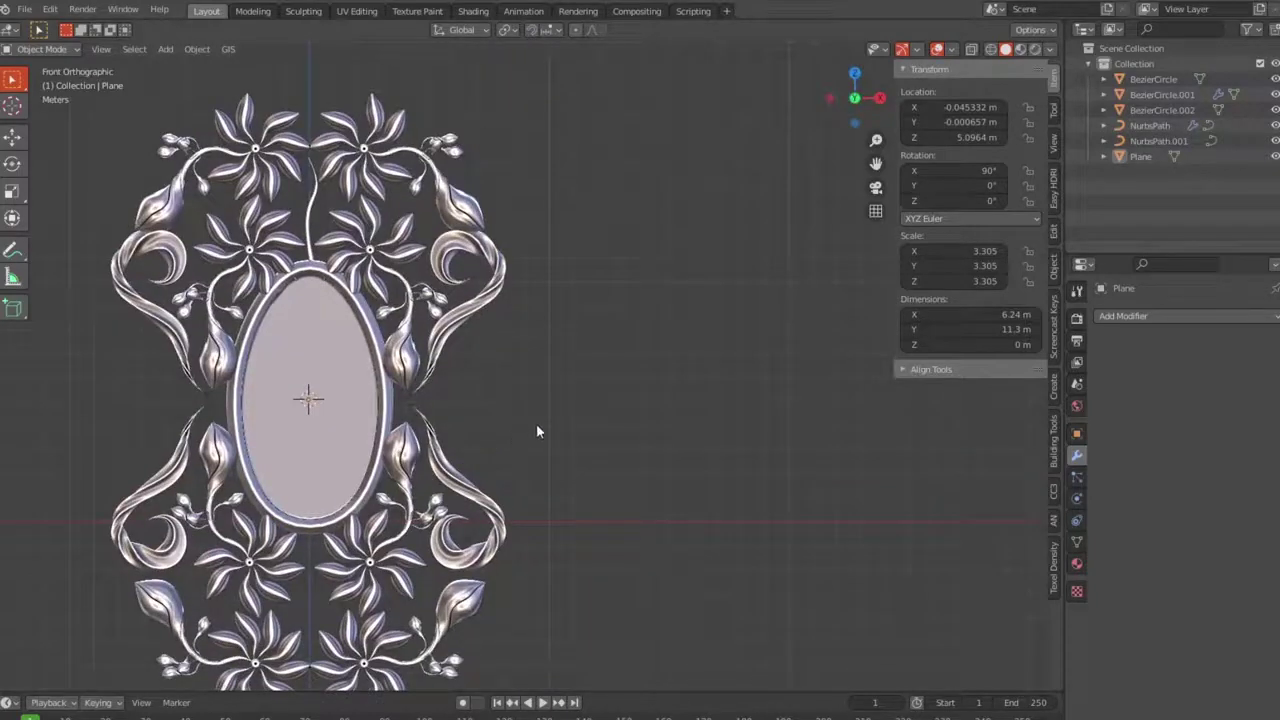
pyautogui.press('F3')
pyautogui.click(694, 477)
# Try several MatCaps on the frame: rainbow normal, striped silver, then green.
pyautogui.moveTo(694, 477)
pyautogui.mouseDown(button='middle')
pyautogui.moveTo(651, 466)
pyautogui.moveTo(677, 420)
pyautogui.moveTo(314, 417)
pyautogui.mouseUp(button='middle')
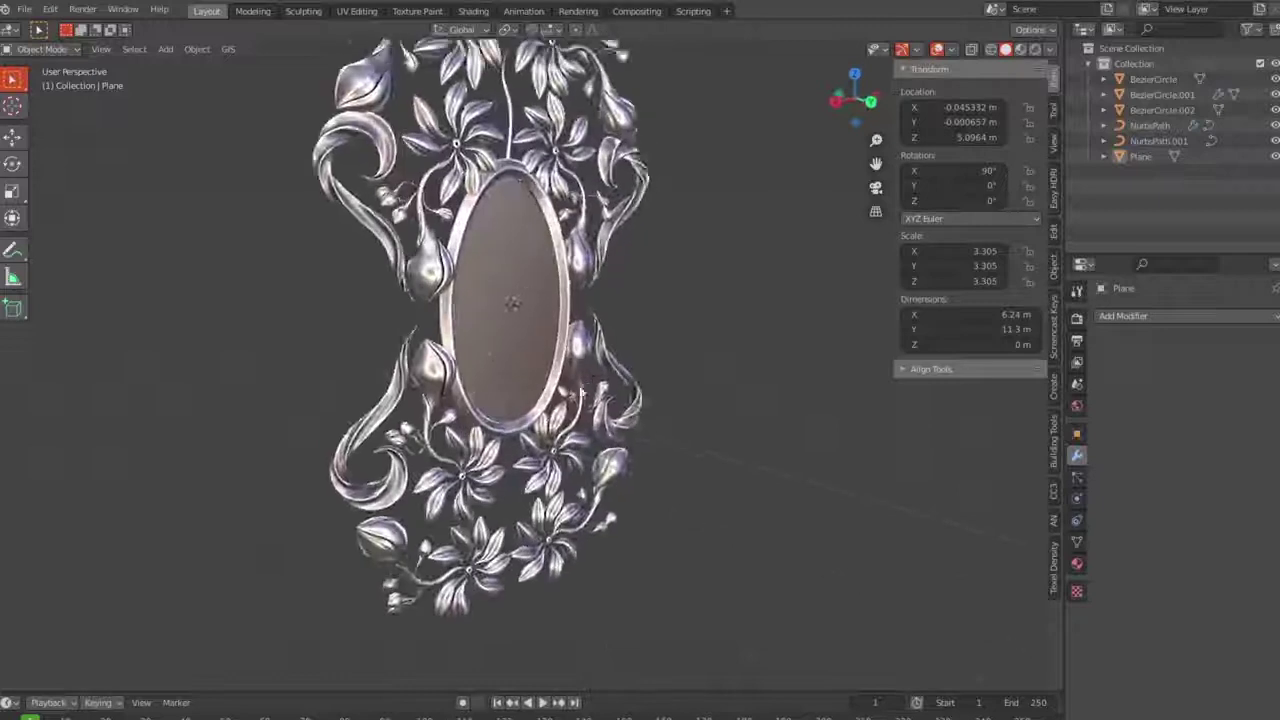
pyautogui.click(1049, 49)
pyautogui.click(1035, 160)
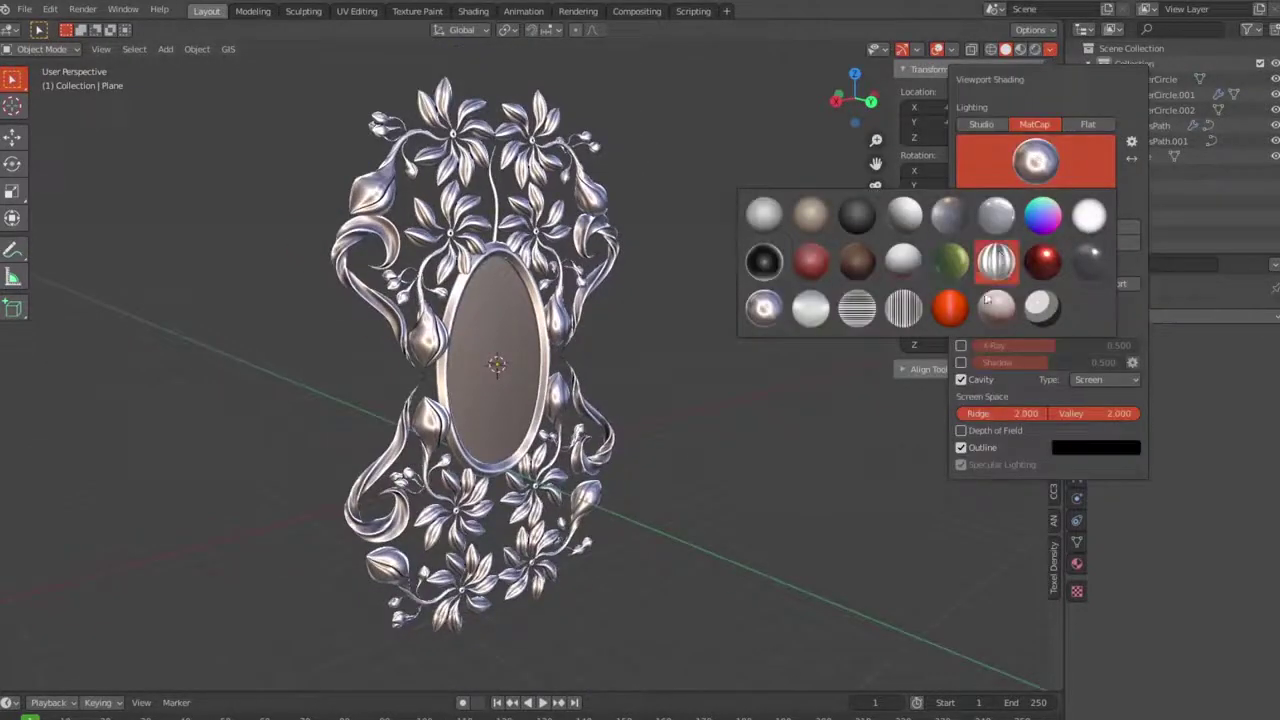
pyautogui.click(764, 309)
pyautogui.click(1035, 160)
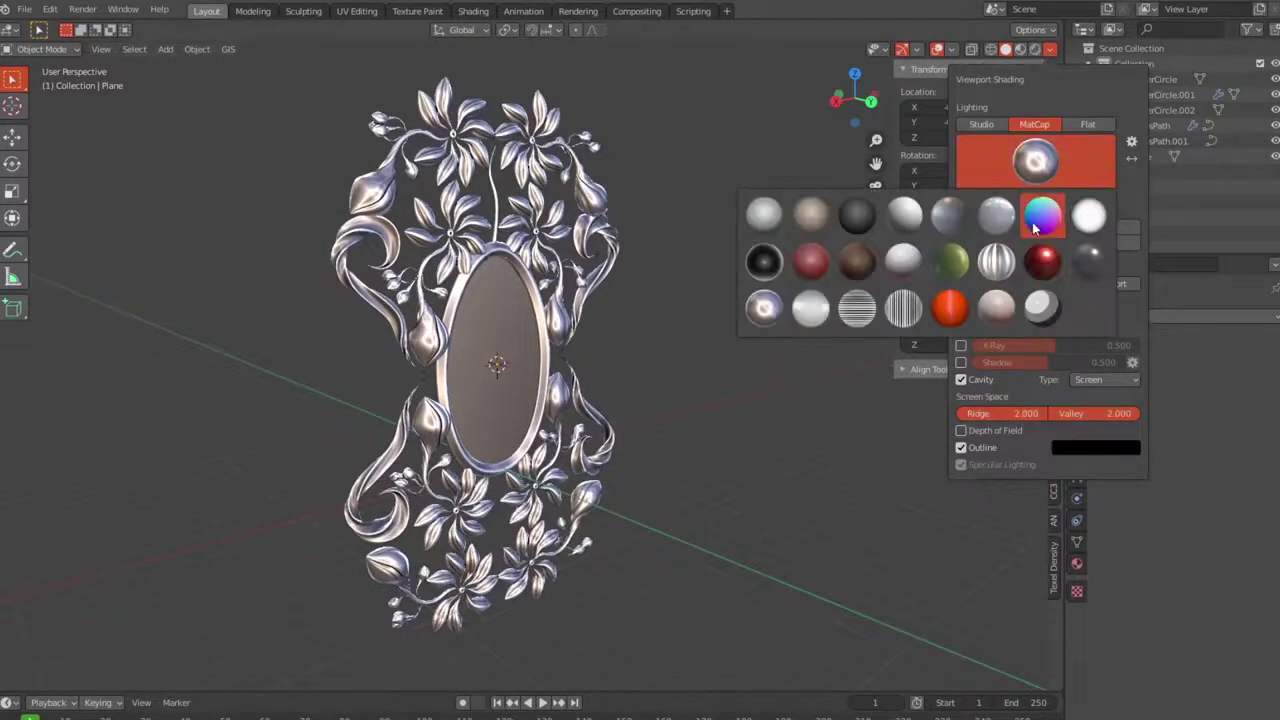
pyautogui.click(1043, 215)
pyautogui.click(1035, 160)
pyautogui.click(995, 260)
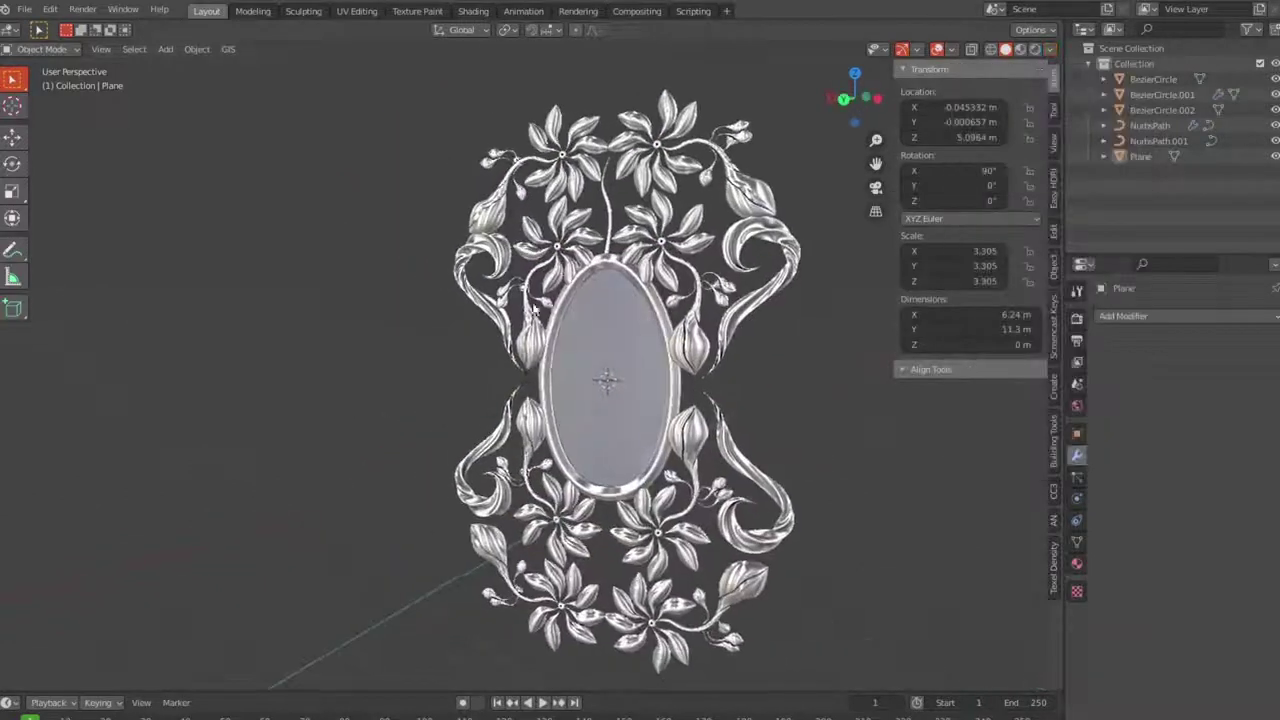
pyautogui.click(1049, 49)
pyautogui.click(1035, 160)
pyautogui.click(940, 259)
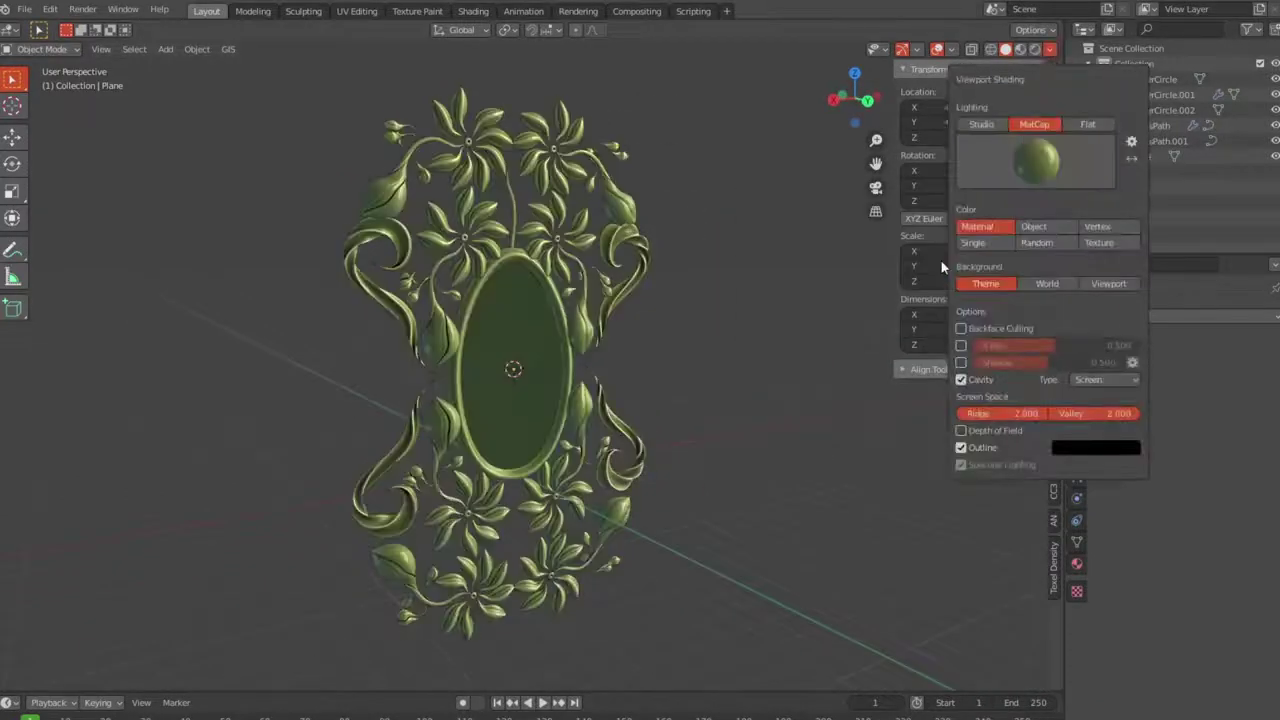
# Try Random colour, then settle on a shiny silver MatCap with Single colour and review the frame.
pyautogui.moveTo(692, 323); pyautogui.dragTo(741, 310, button='middle')
pyautogui.click(1049, 49)
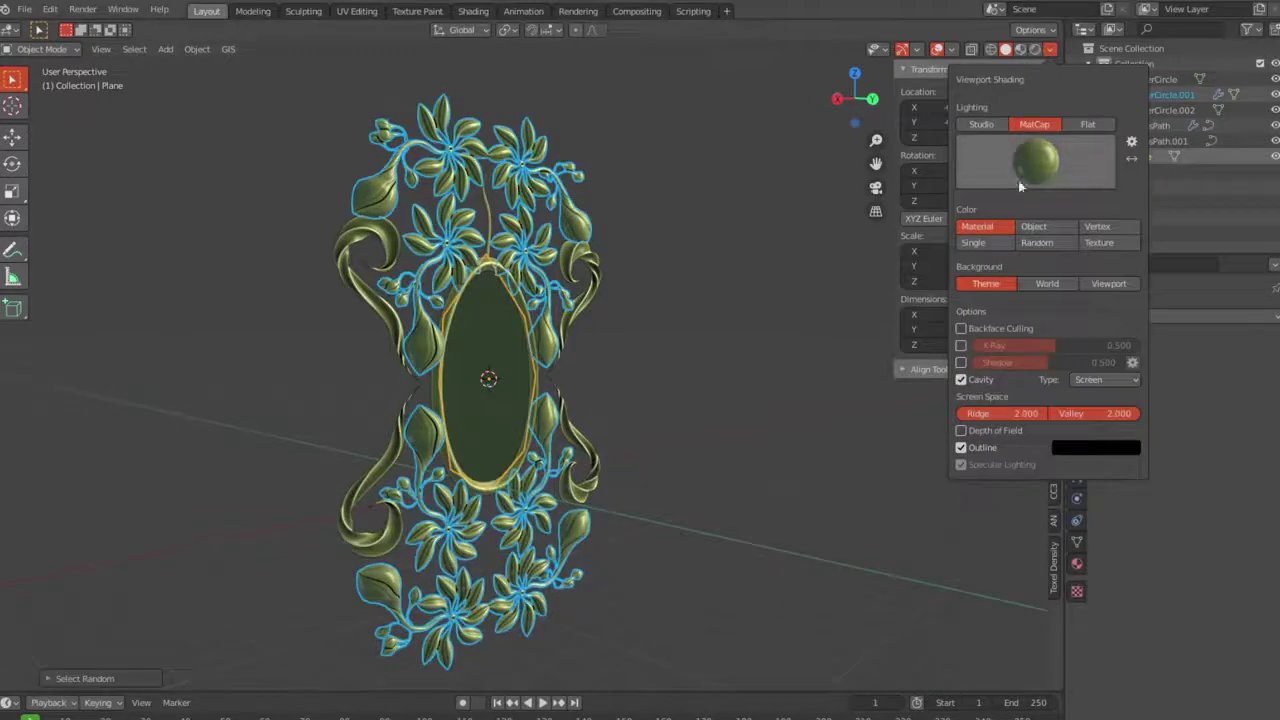
pyautogui.click(1037, 242)
pyautogui.moveTo(620, 330); pyautogui.dragTo(673, 316, button='middle')
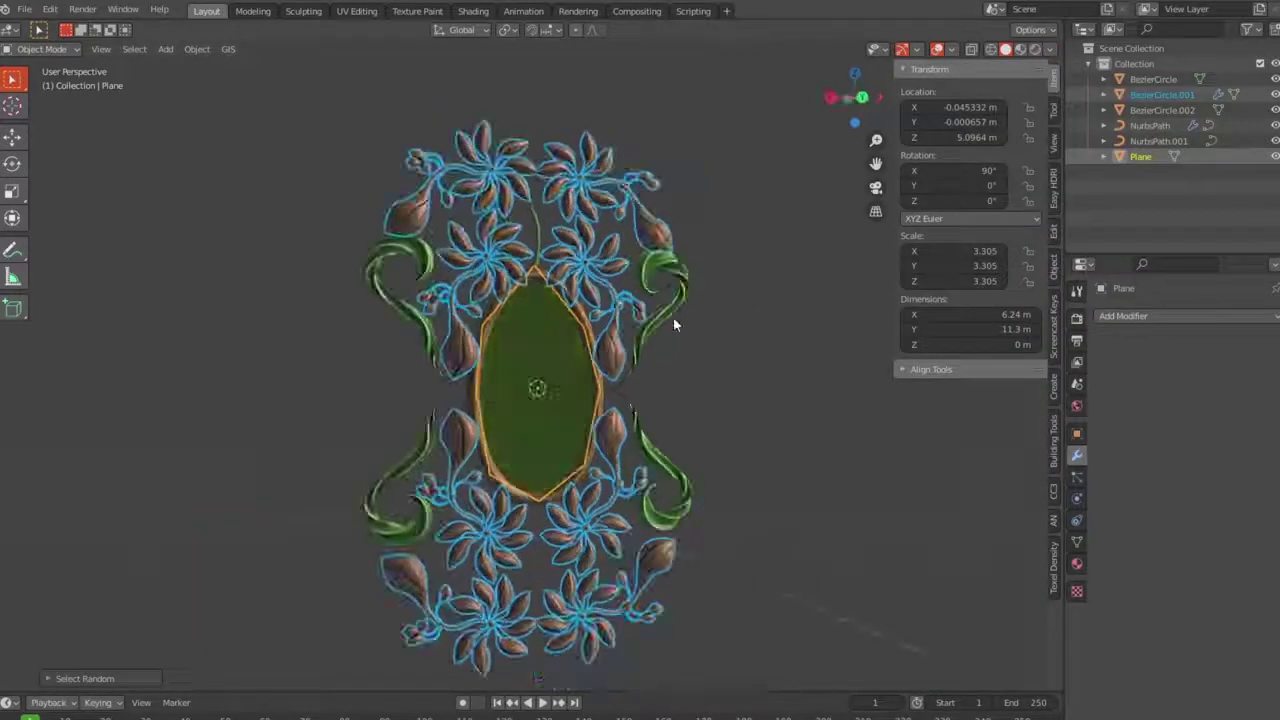
pyautogui.click(1049, 49)
pyautogui.click(1035, 160)
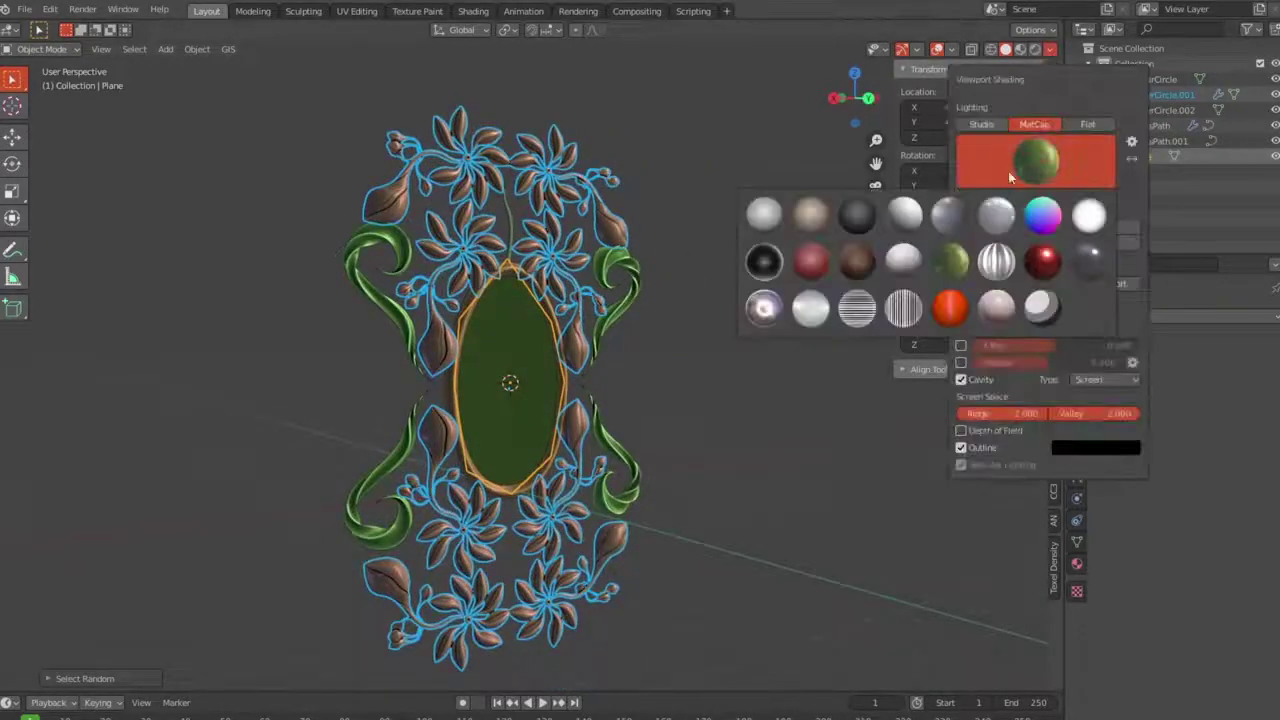
pyautogui.click(766, 312)
pyautogui.click(761, 322)
pyautogui.click(1049, 49)
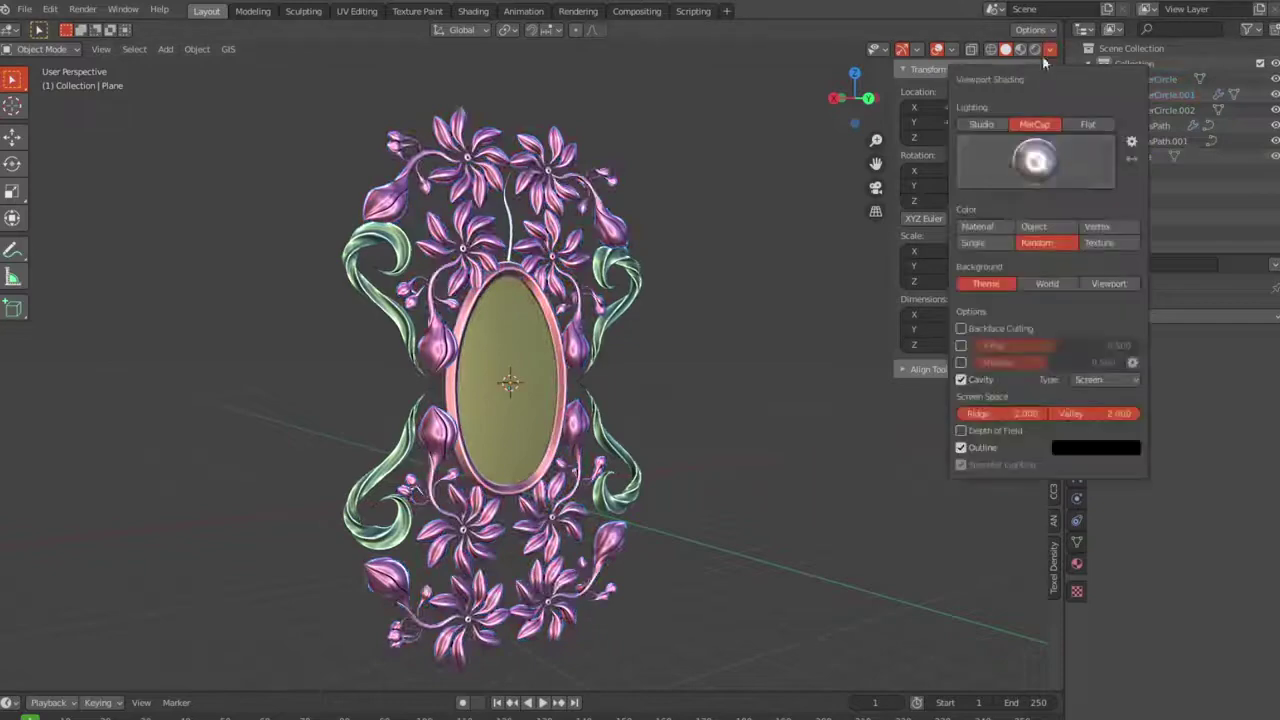
pyautogui.click(975, 243)
pyautogui.moveTo(756, 384); pyautogui.dragTo(691, 380, button='middle')
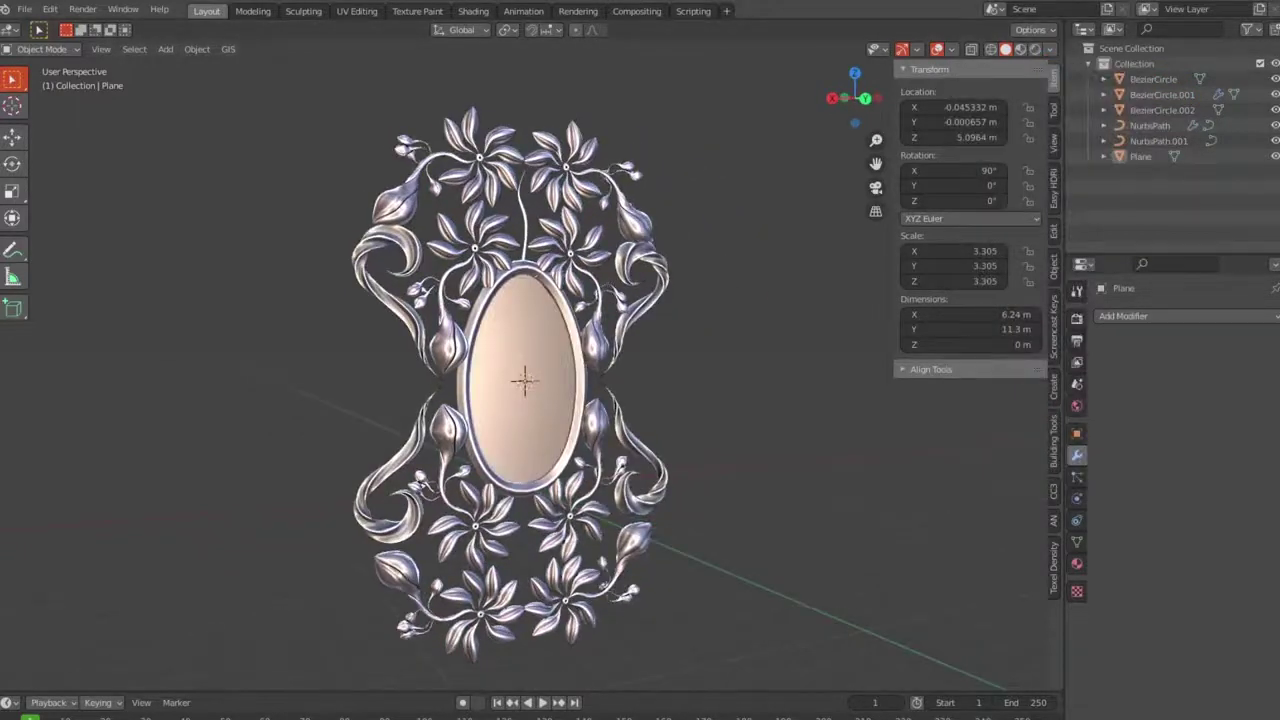
pyautogui.moveTo(177, 526); pyautogui.dragTo(192, 553, button='middle')
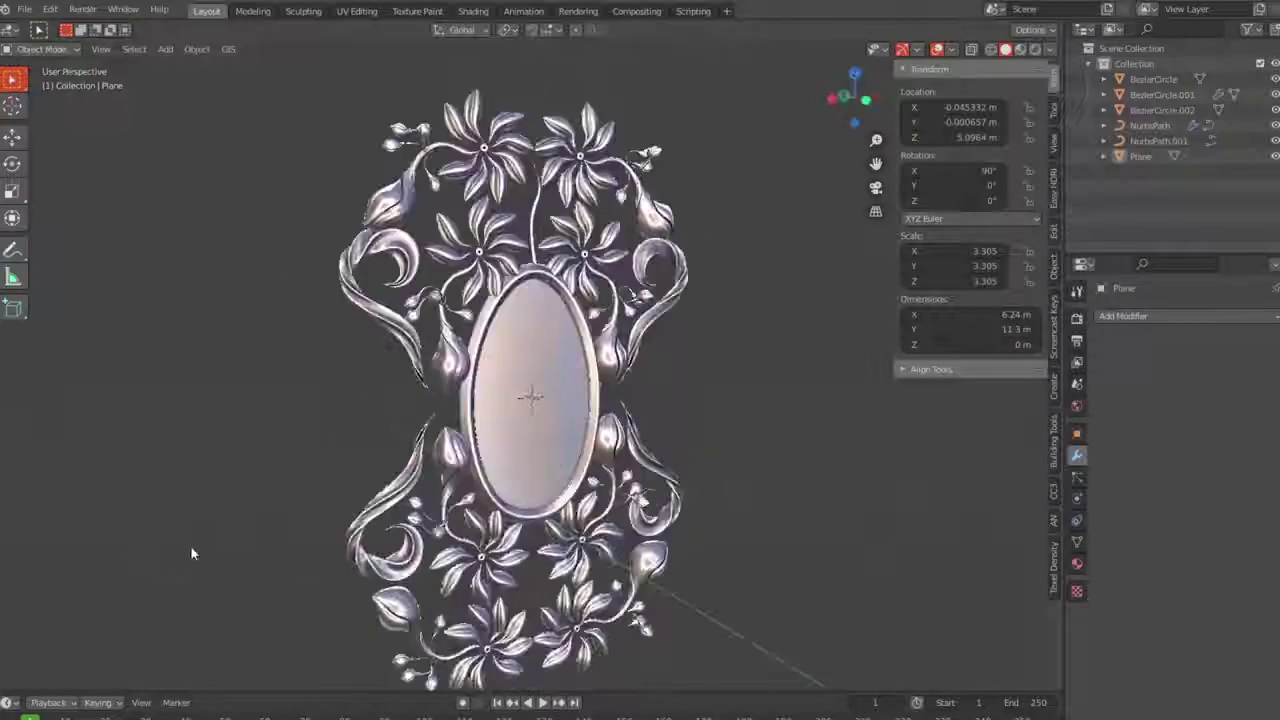